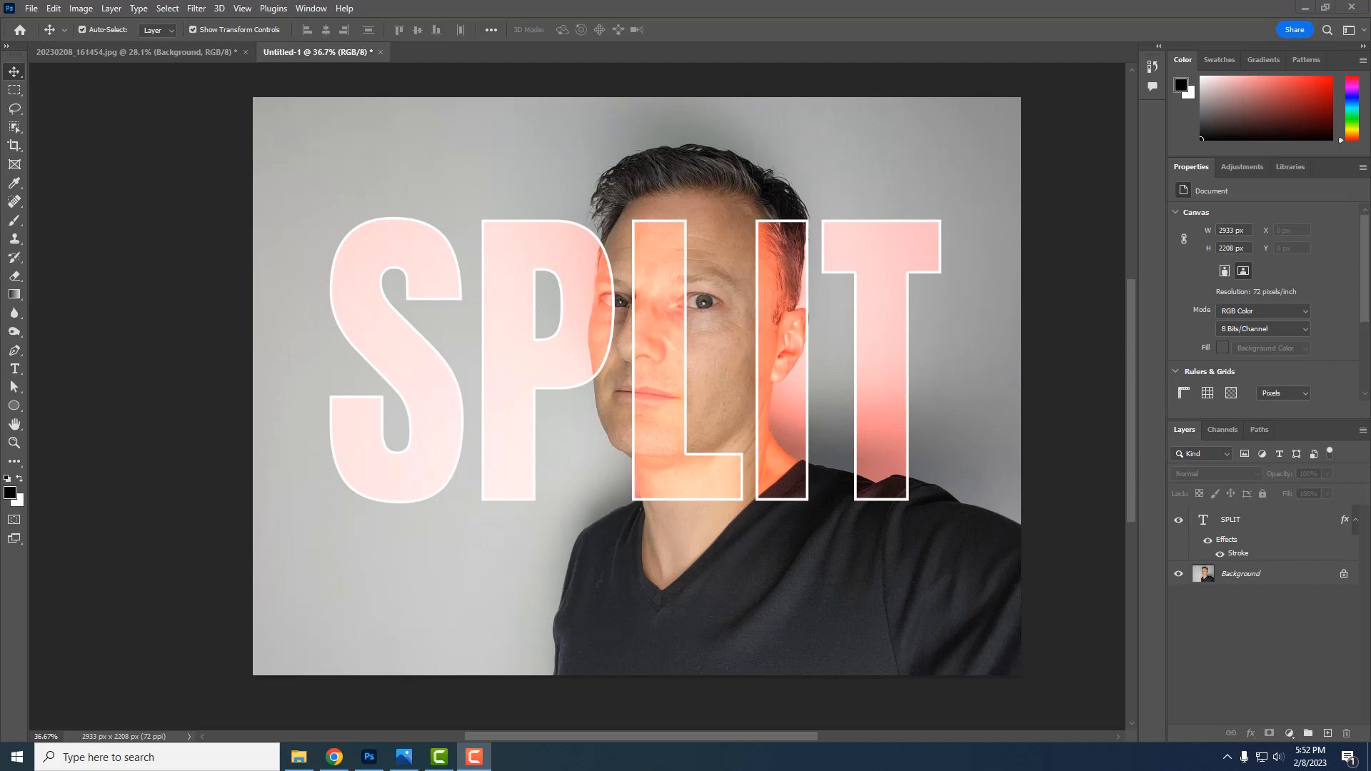
Hide the SPLIT text layer and select the man on the Background layer with the Object Selection Tool
left_click(1180, 525)
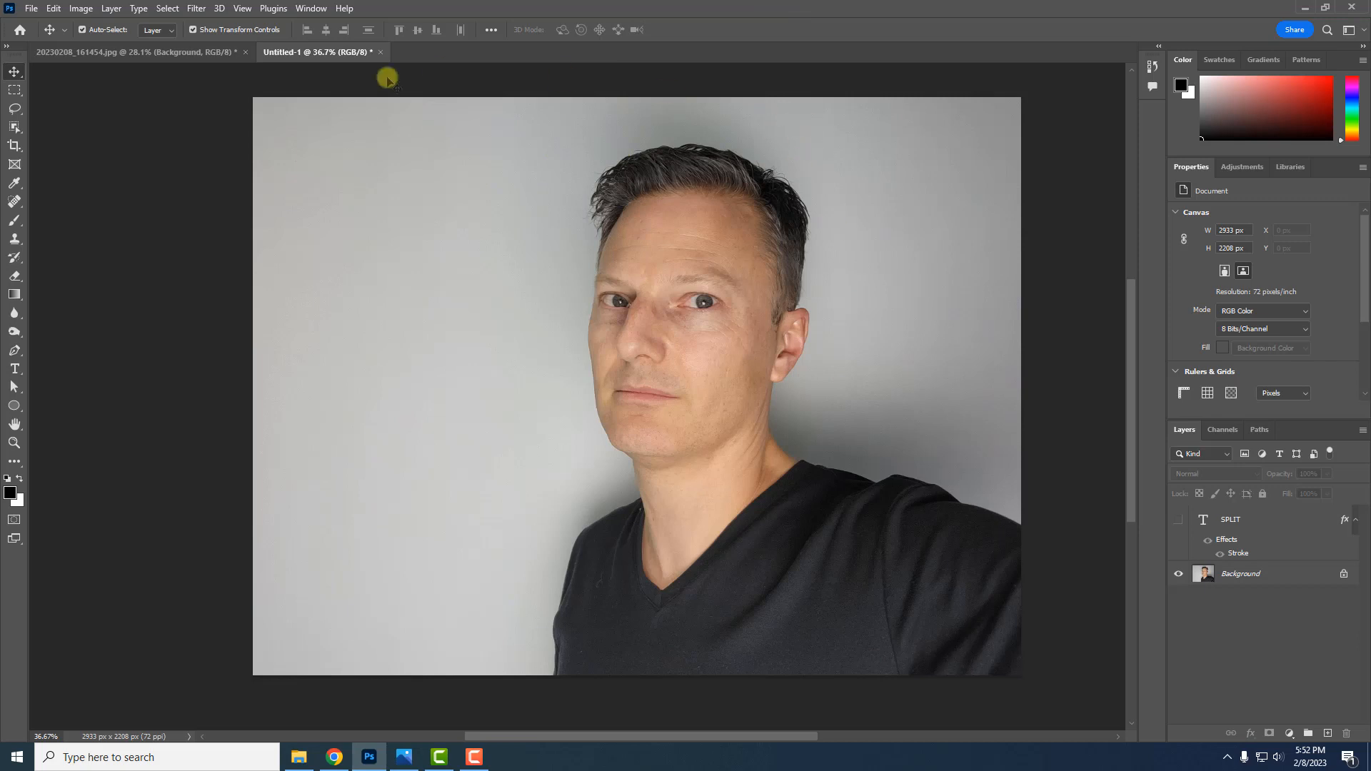
left_click(16, 127)
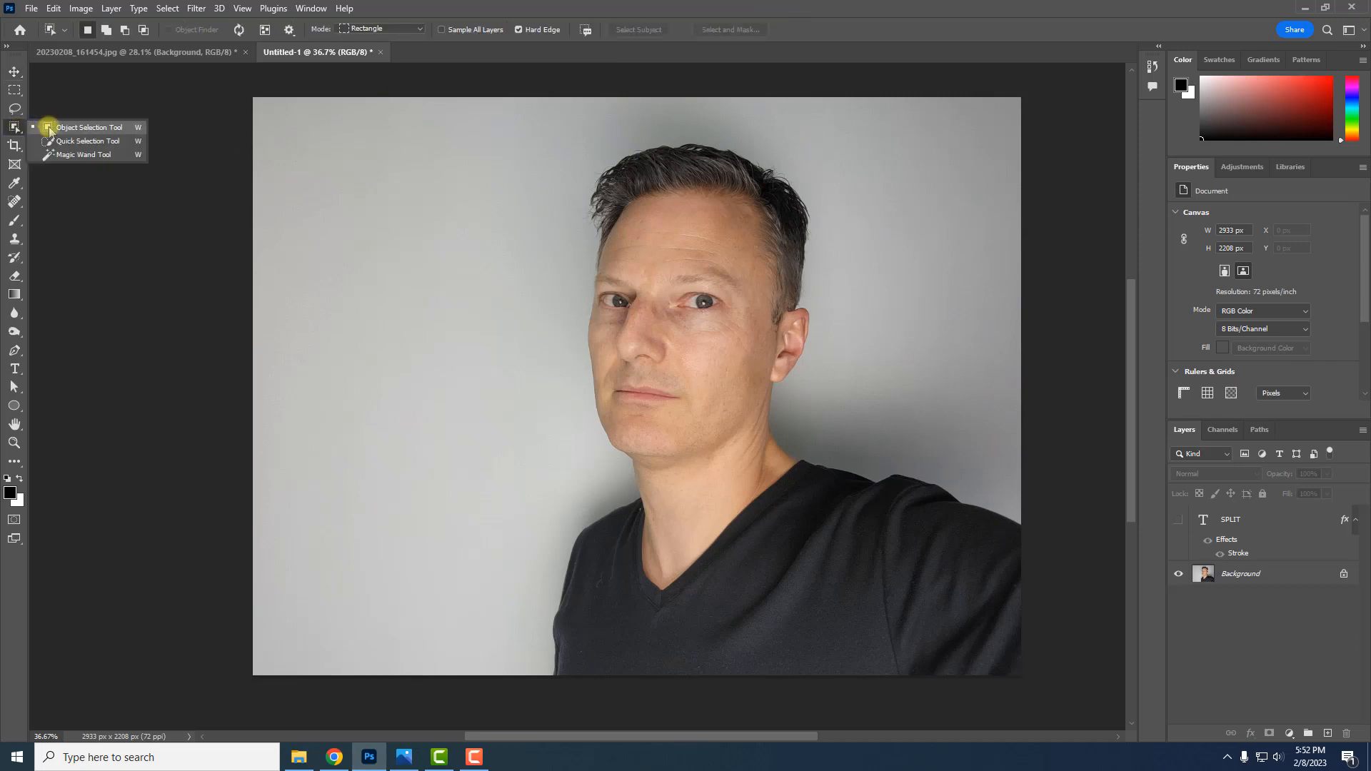
left_click(49, 130)
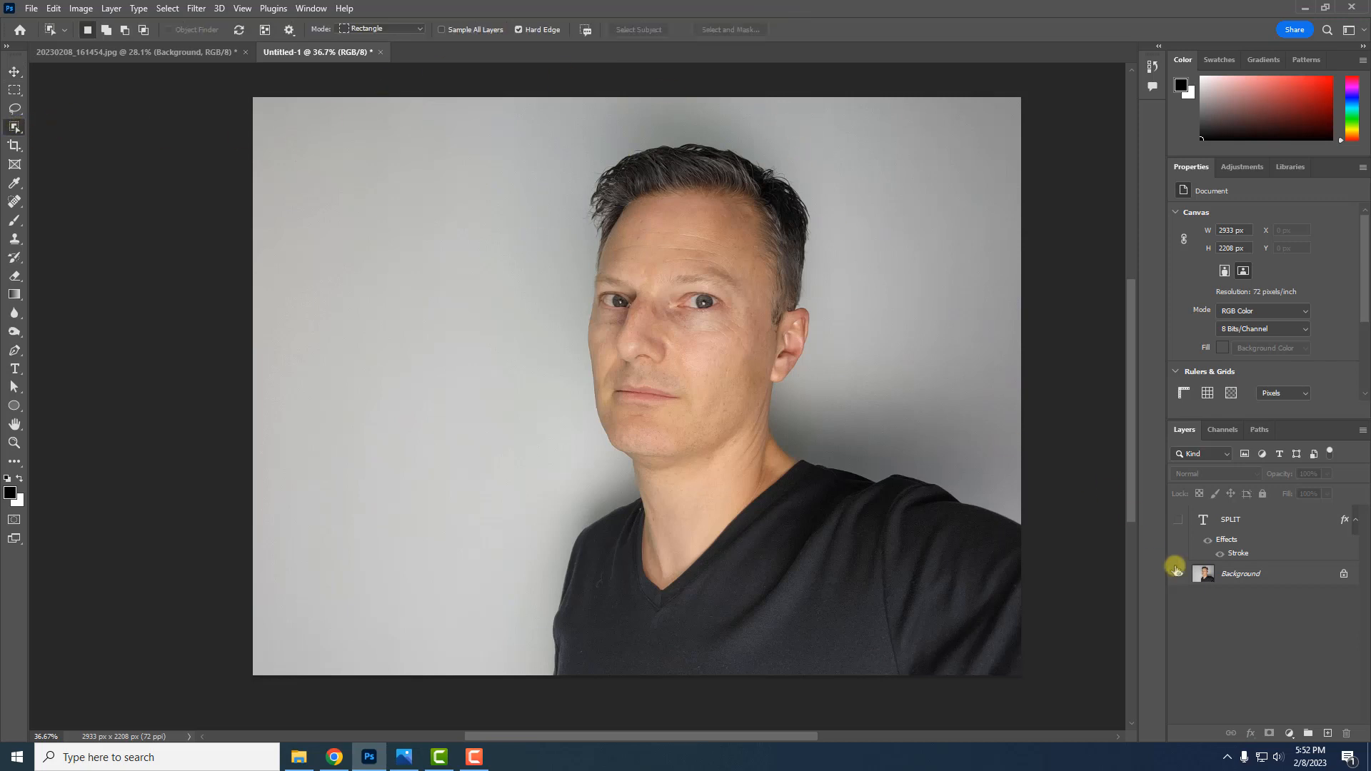
left_click(1231, 575)
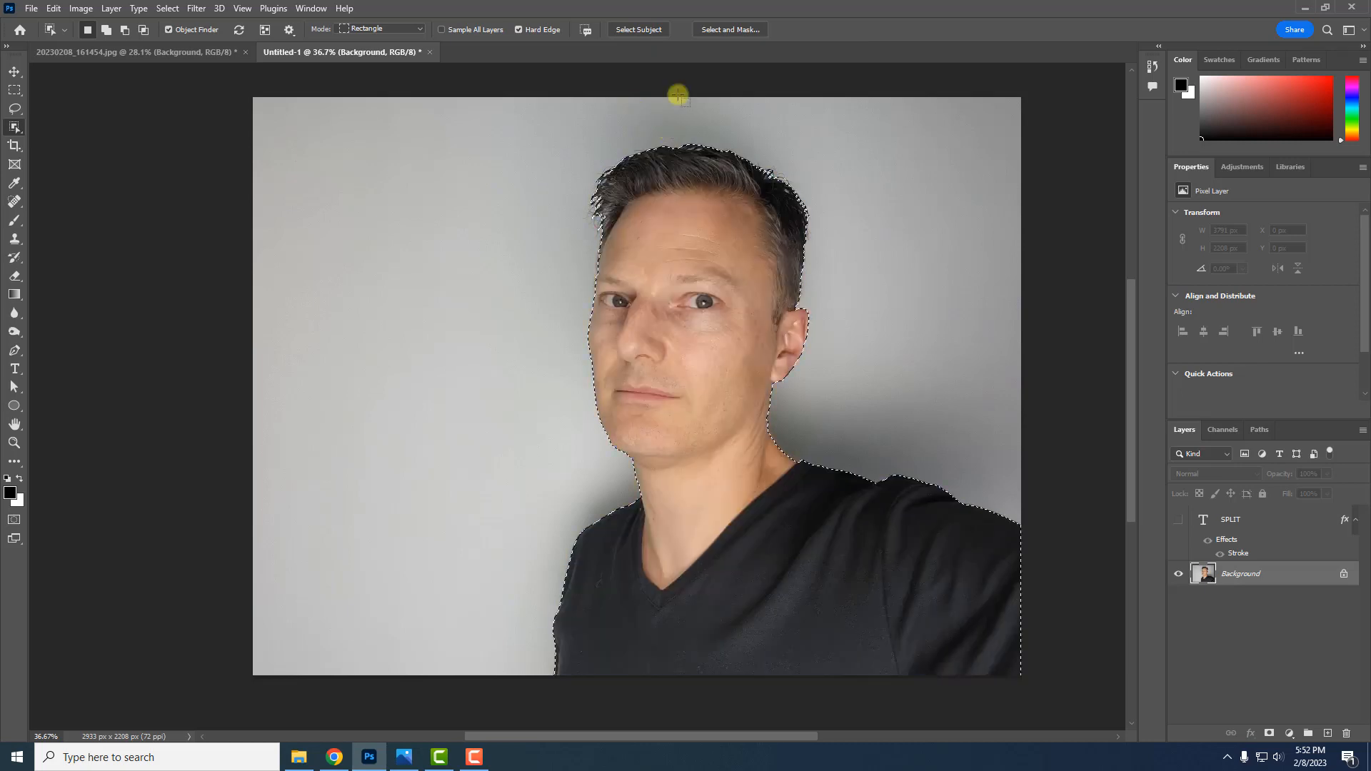
Open the selection in Select and Mask, compare the view modes, and preview it On Black at 79% opacity
left_click(728, 30)
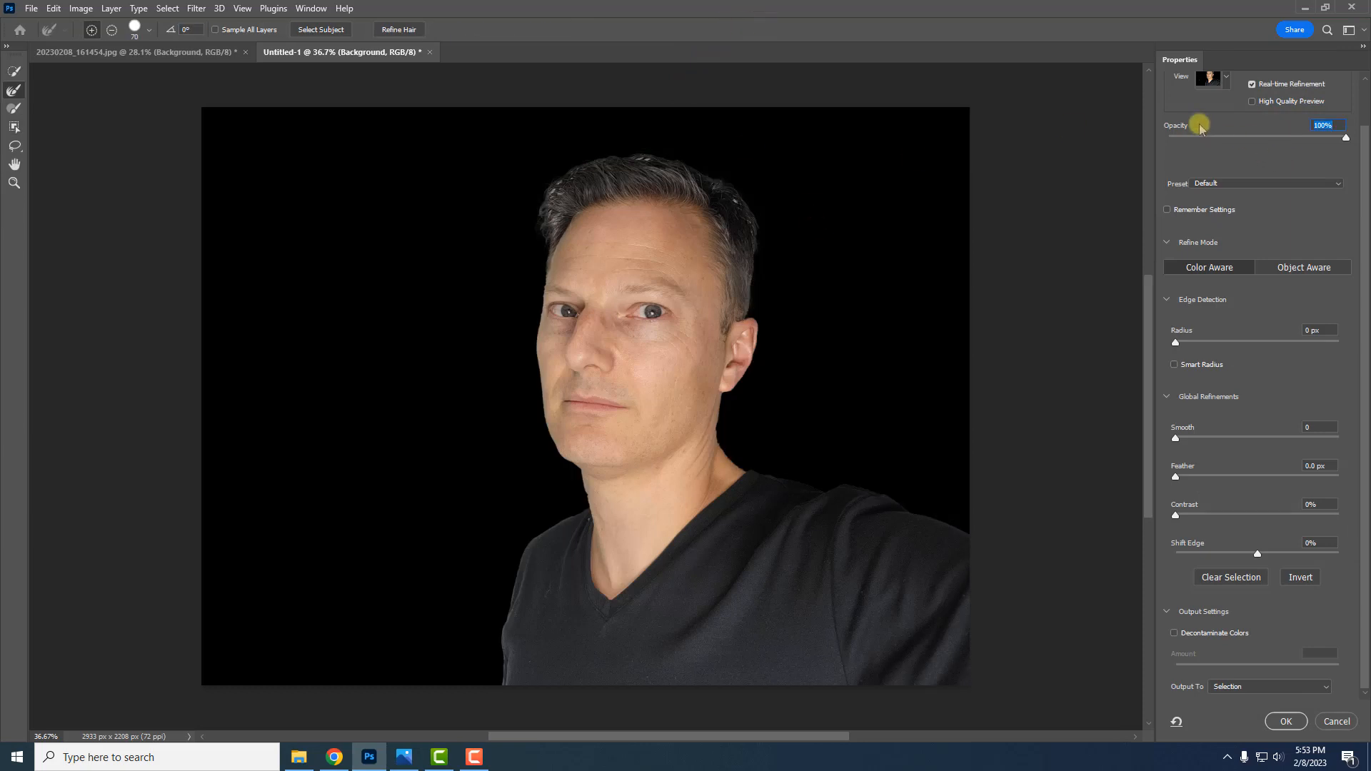
scroll(1223, 98, "up", 1)
left_click(1226, 110)
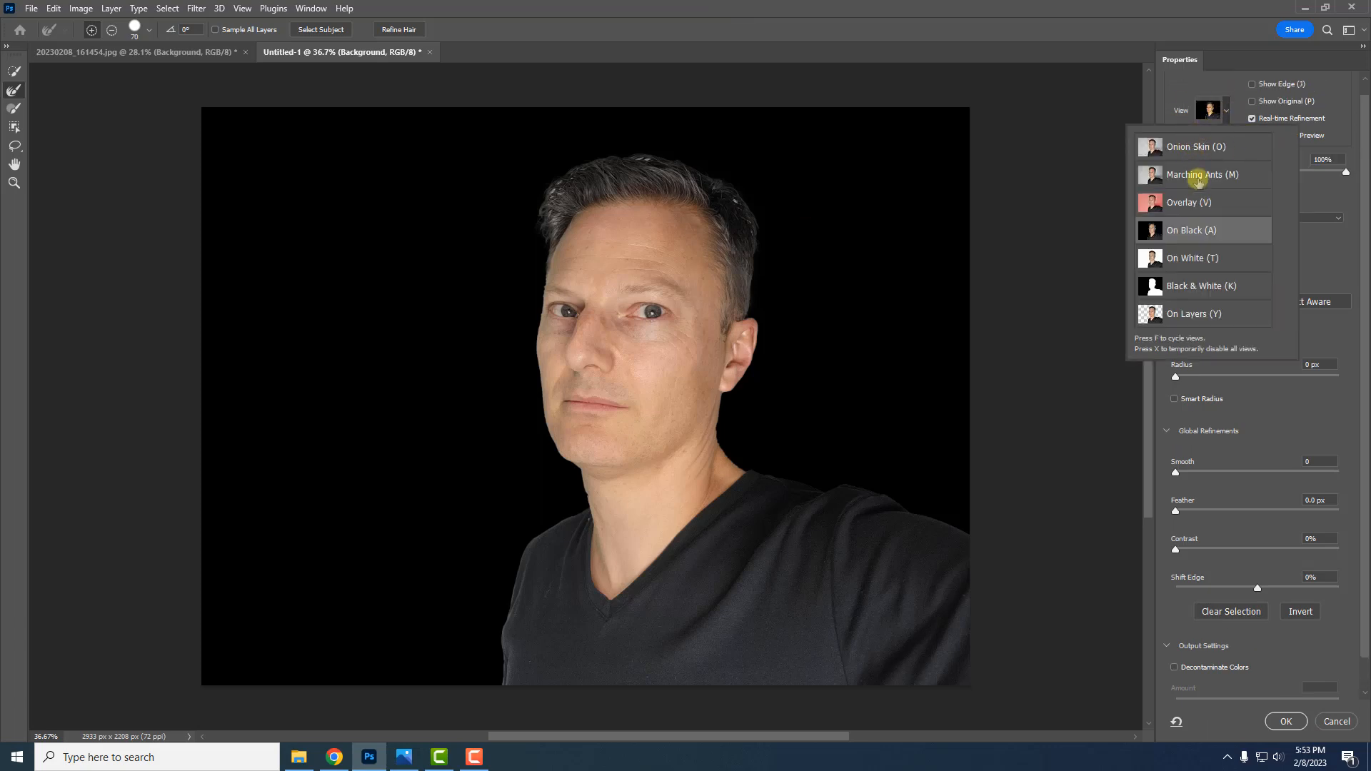
left_click(1193, 261)
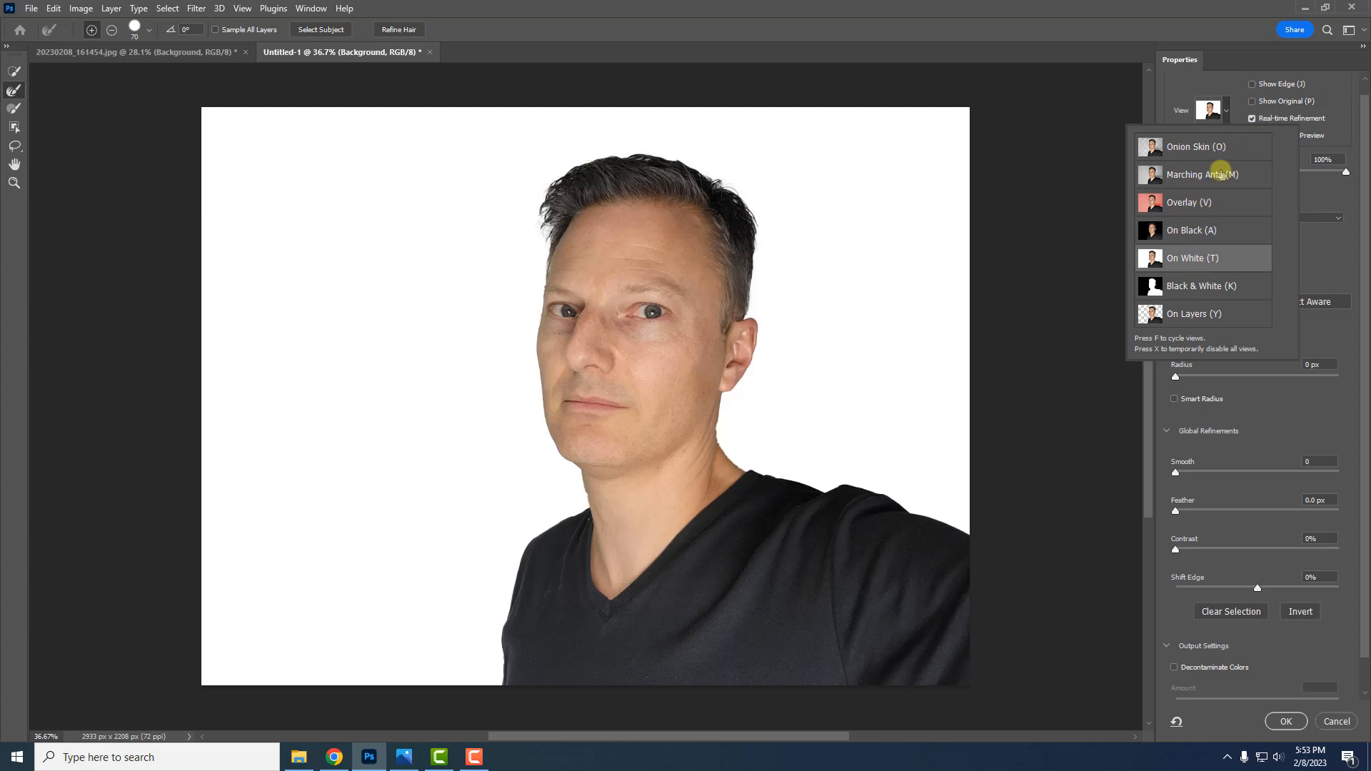
left_click(1198, 227)
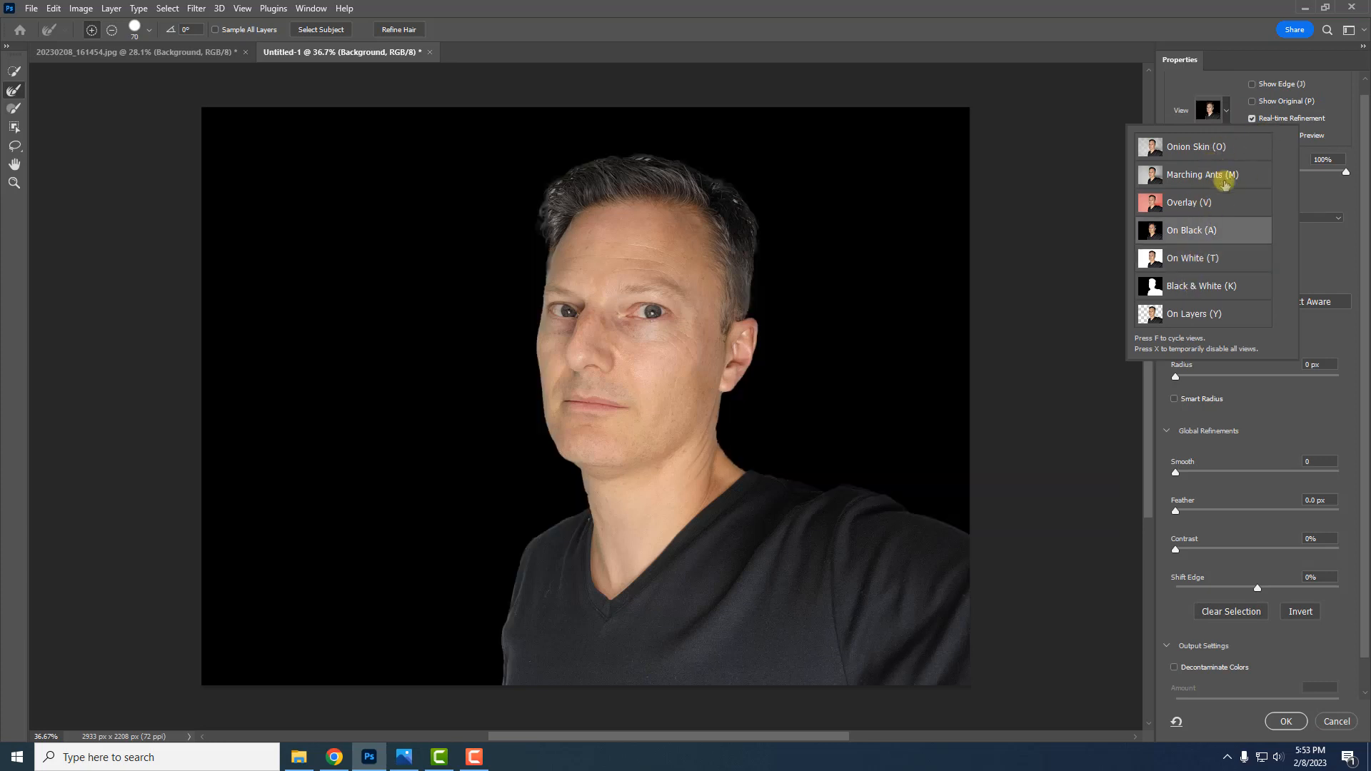
left_click(1193, 286)
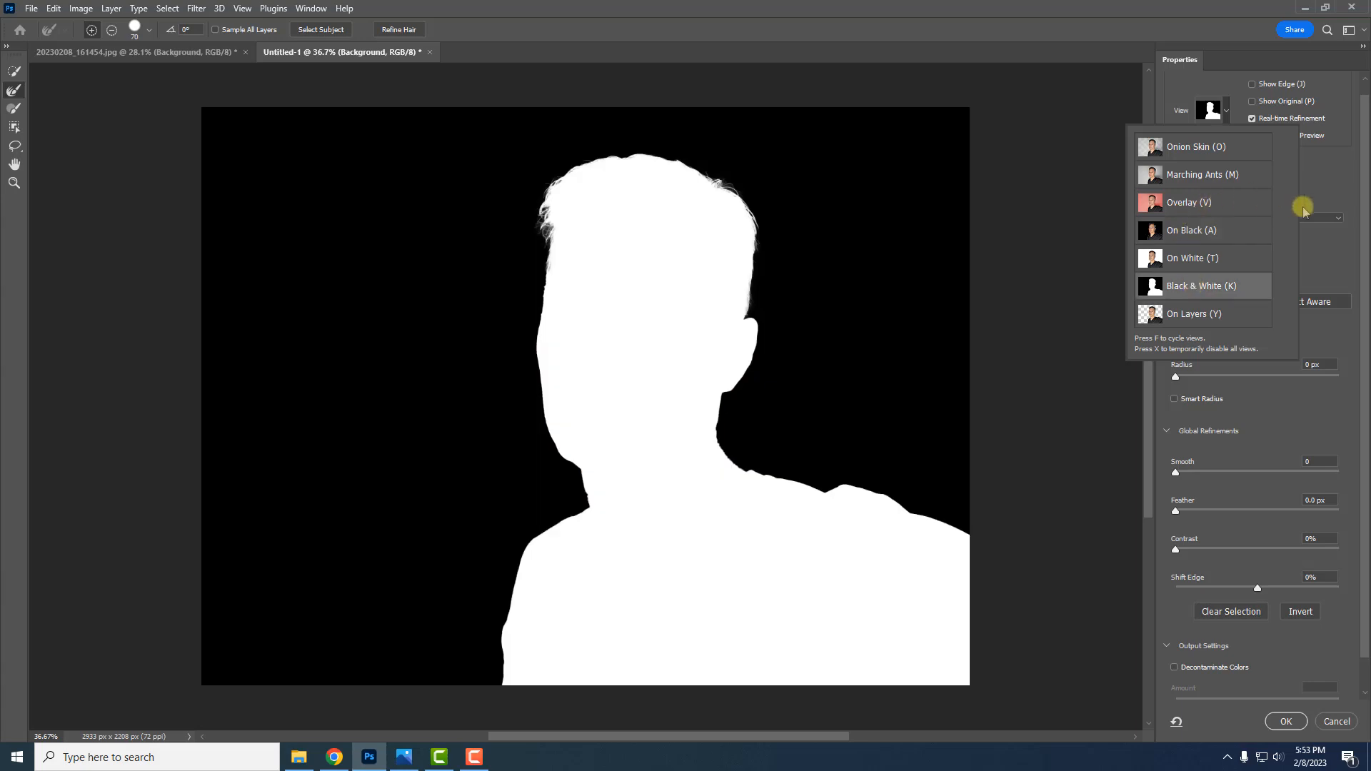
left_click(1217, 111)
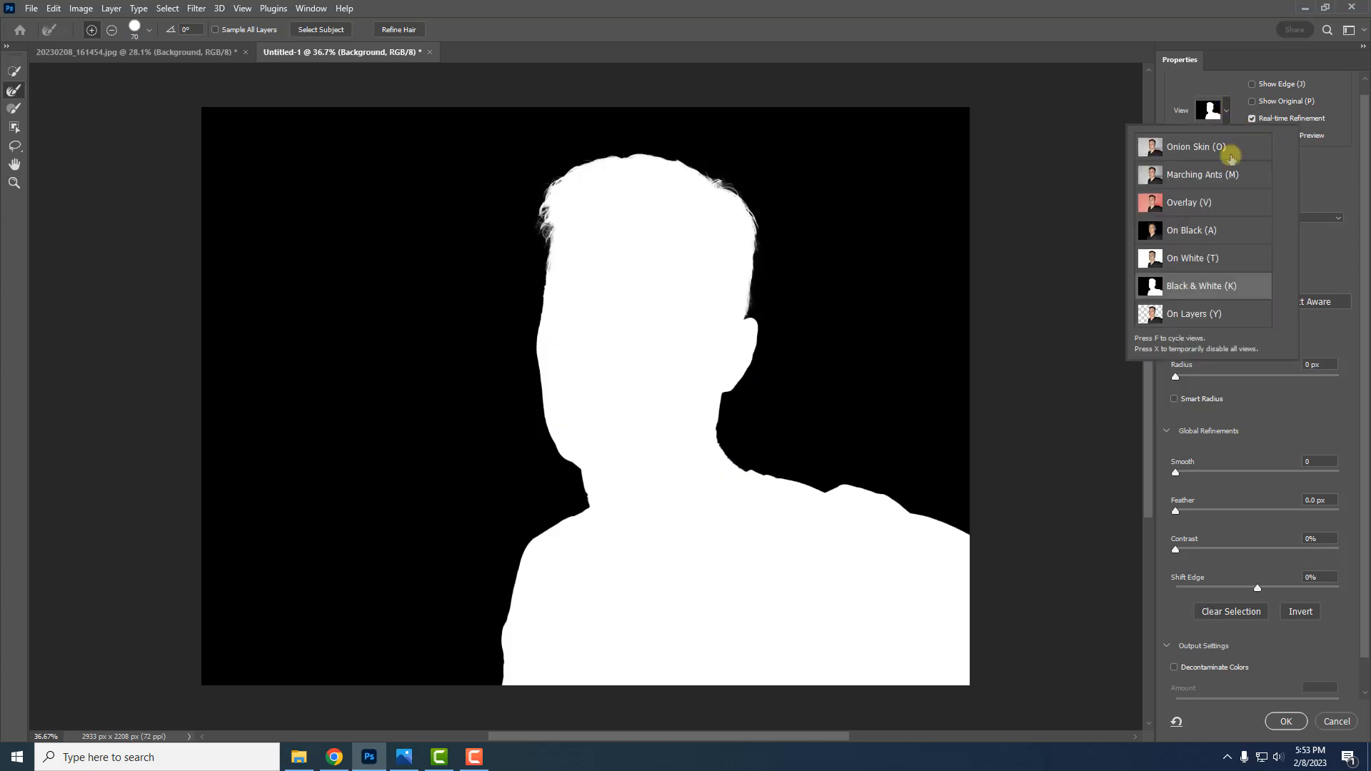
left_click(1191, 230)
left_click_drag(1345, 172, 1309, 174)
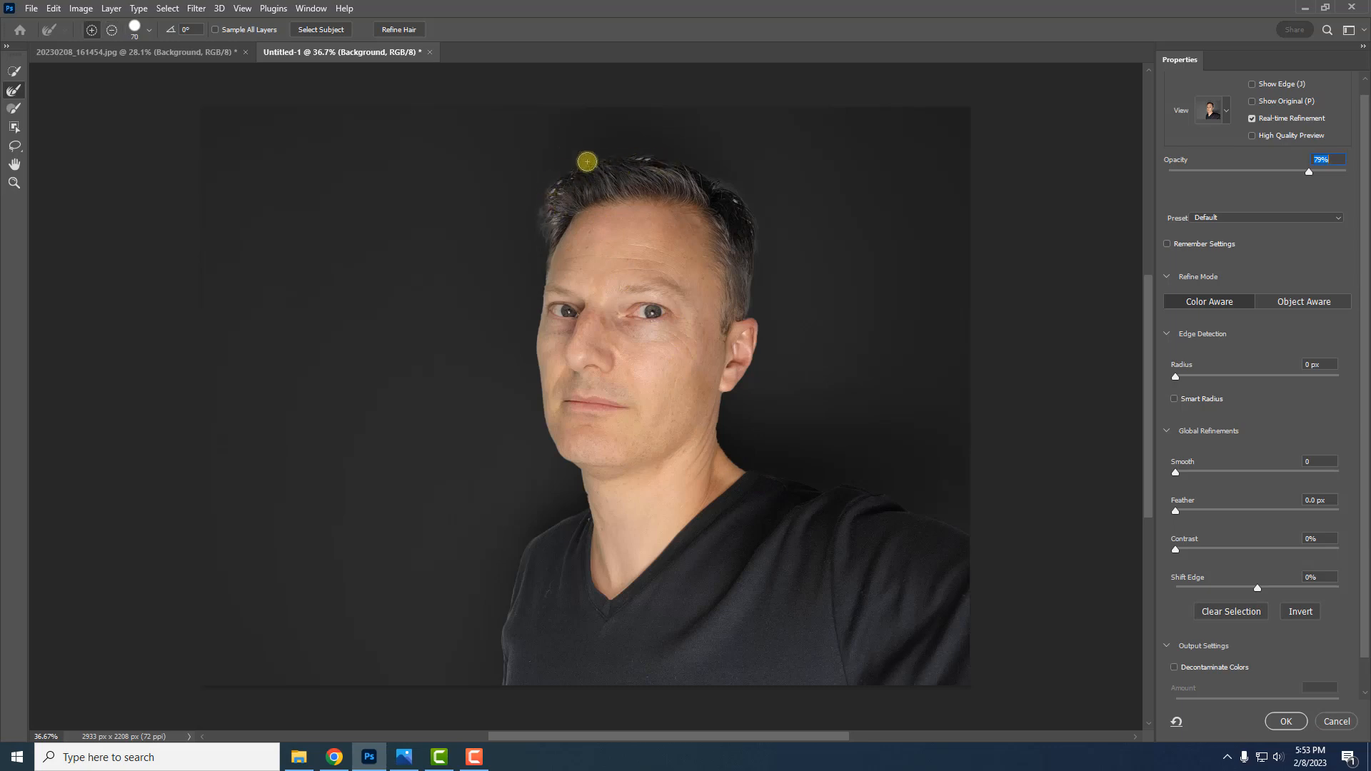
Refine the selection along the whole hairline with the Refine Edge Brush at size 150
mouse_move(569, 177)
left_mouse_down()
mouse_move(657, 158)
mouse_move(545, 199)
mouse_move(607, 166)
left_mouse_up()
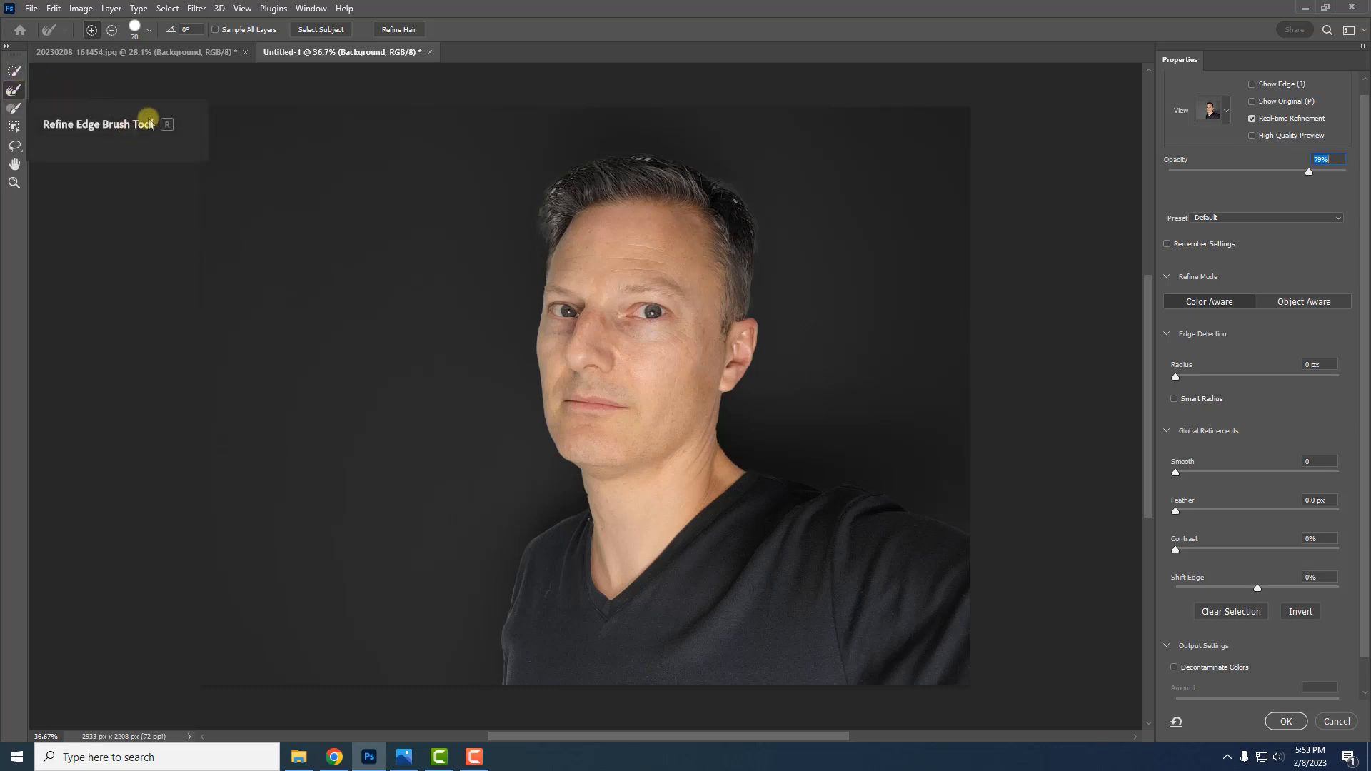
key("bracketright")
key("bracketright")
key("bracketright")
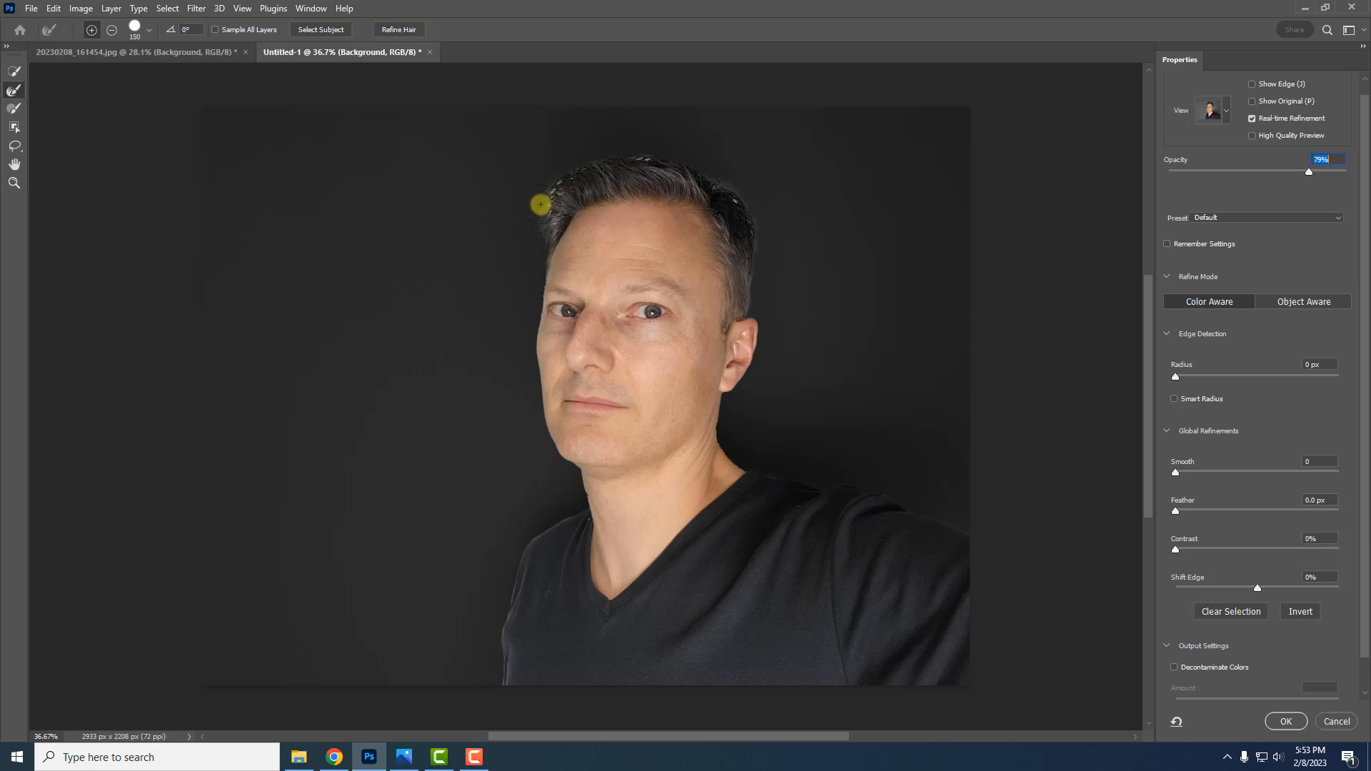
mouse_move(540, 206)
left_mouse_down()
mouse_move(582, 170)
mouse_move(658, 165)
mouse_move(620, 139)
mouse_move(722, 193)
mouse_move(760, 243)
left_mouse_up()
Inspect the refined hair mask in the Black & White view and return to the On Black view
left_click(1227, 113)
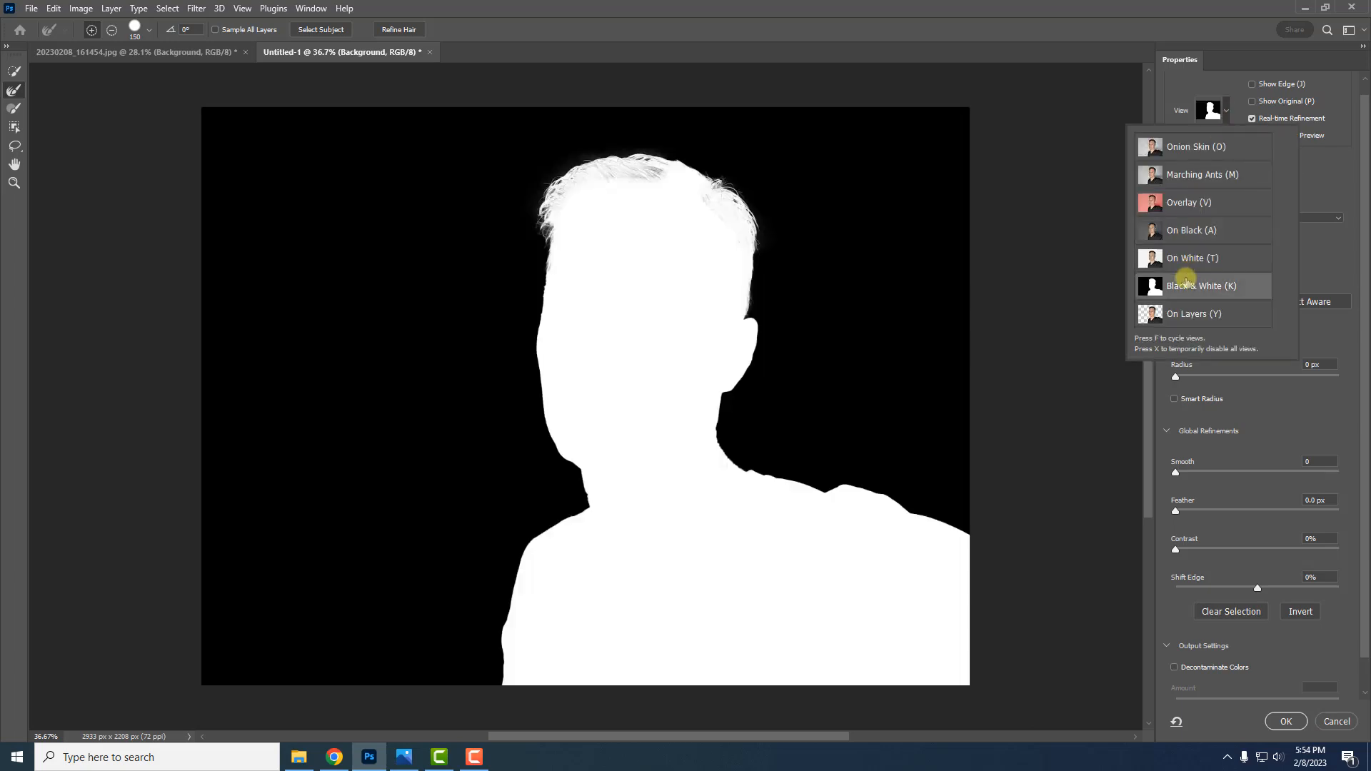
mouse_move(574, 205)
left_mouse_down()
mouse_move(638, 172)
mouse_move(616, 168)
mouse_move(579, 188)
mouse_move(667, 185)
mouse_move(620, 191)
left_mouse_up()
left_click(1315, 188)
left_click(1226, 111)
left_click(1182, 230)
left_click(1225, 452)
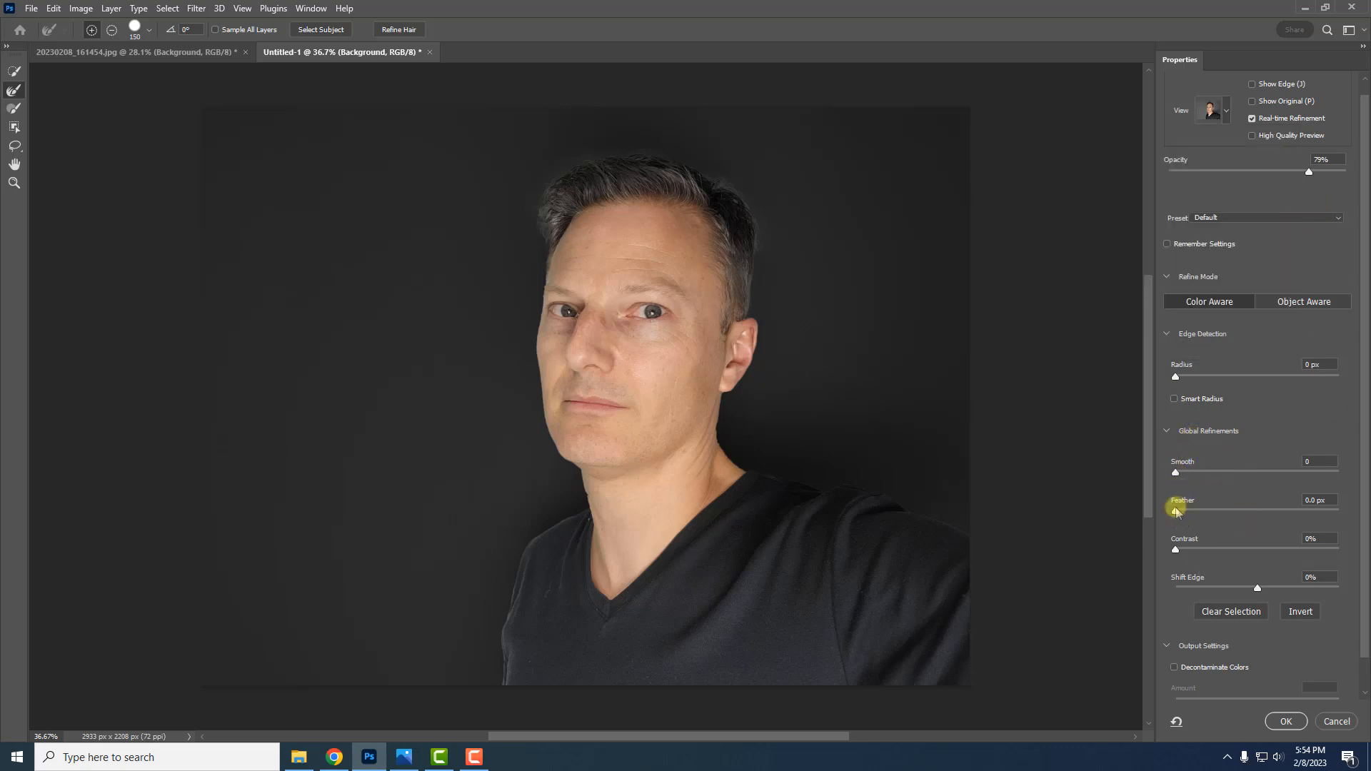
Set Shift Edge to -18%, with Feather at 0.0 px and Decontaminate Colors off
left_click_drag(1177, 511, 1142, 505)
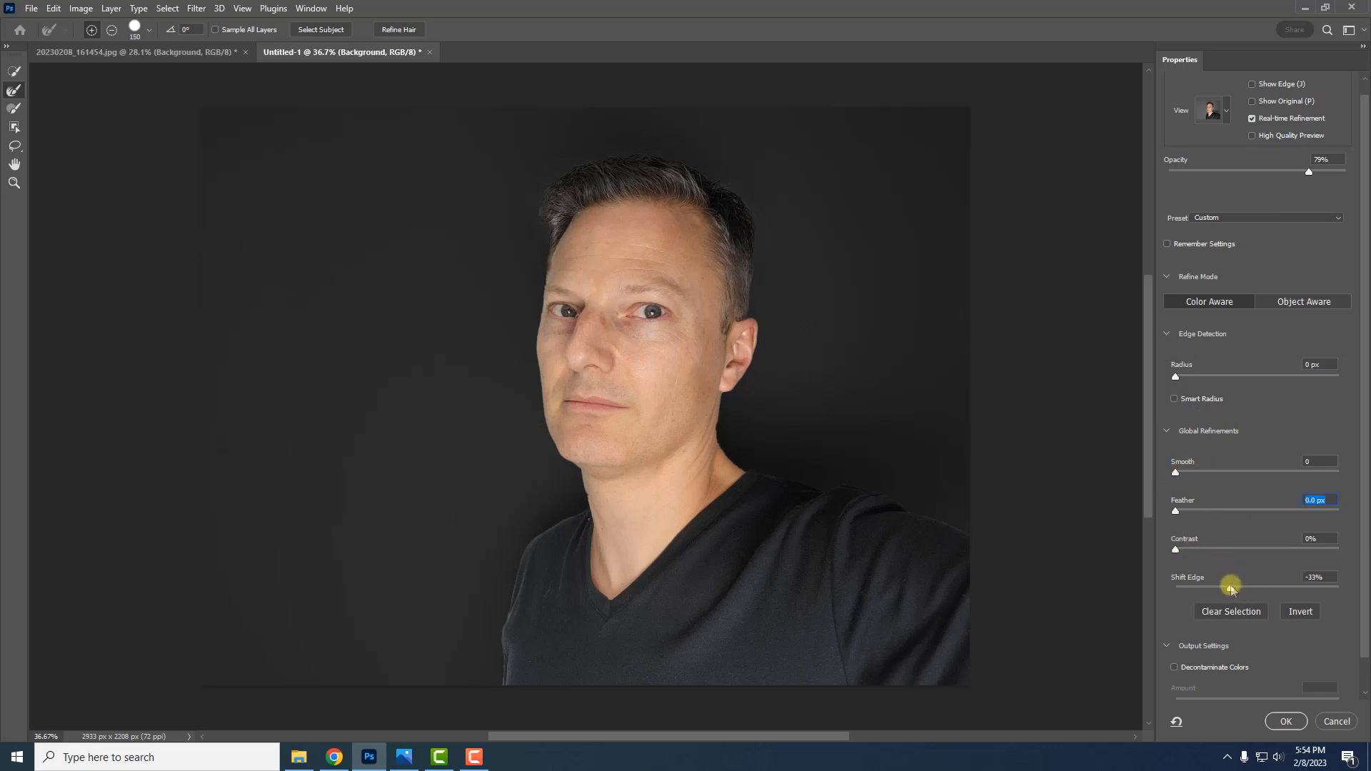
mouse_move(1231, 587)
left_mouse_down()
mouse_move(1321, 585)
mouse_move(1212, 585)
mouse_move(1339, 587)
mouse_move(1247, 589)
left_mouse_up()
left_click(1174, 667)
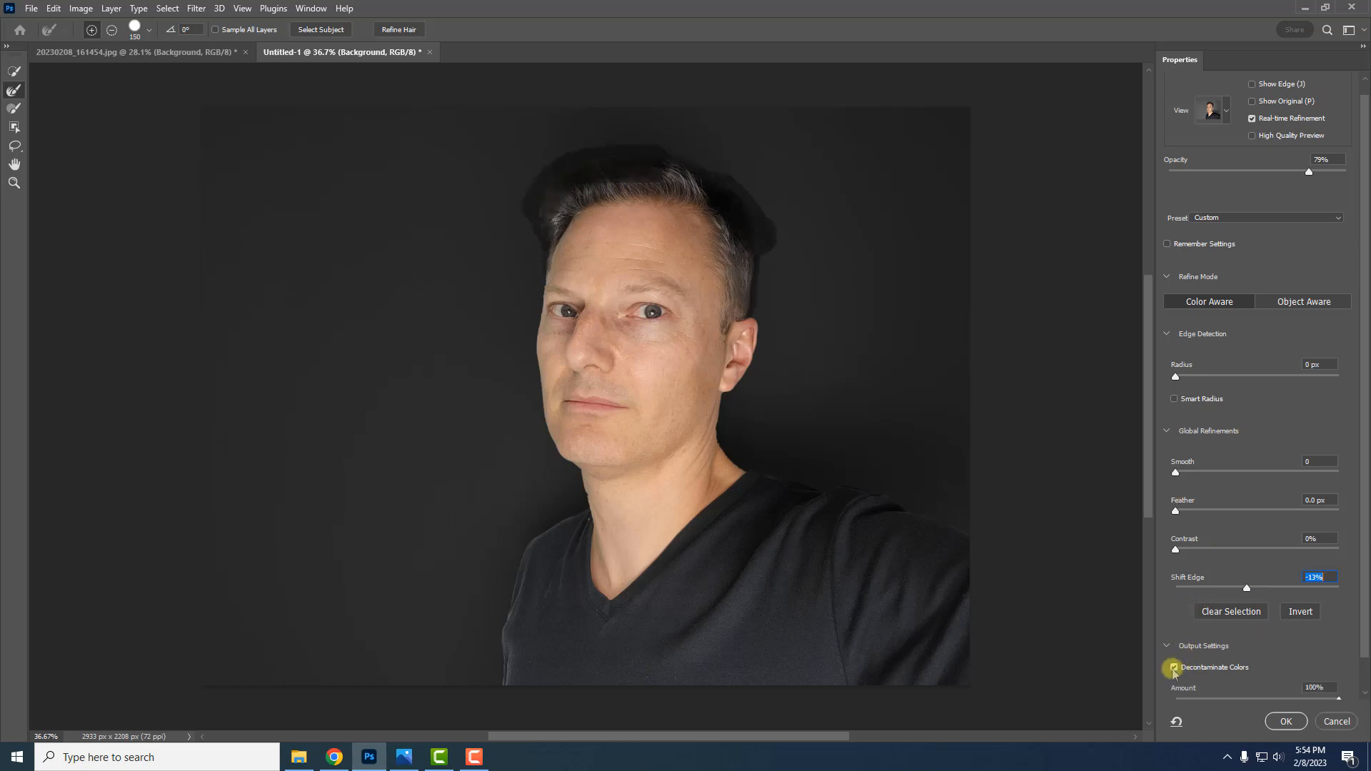
left_click(1174, 668)
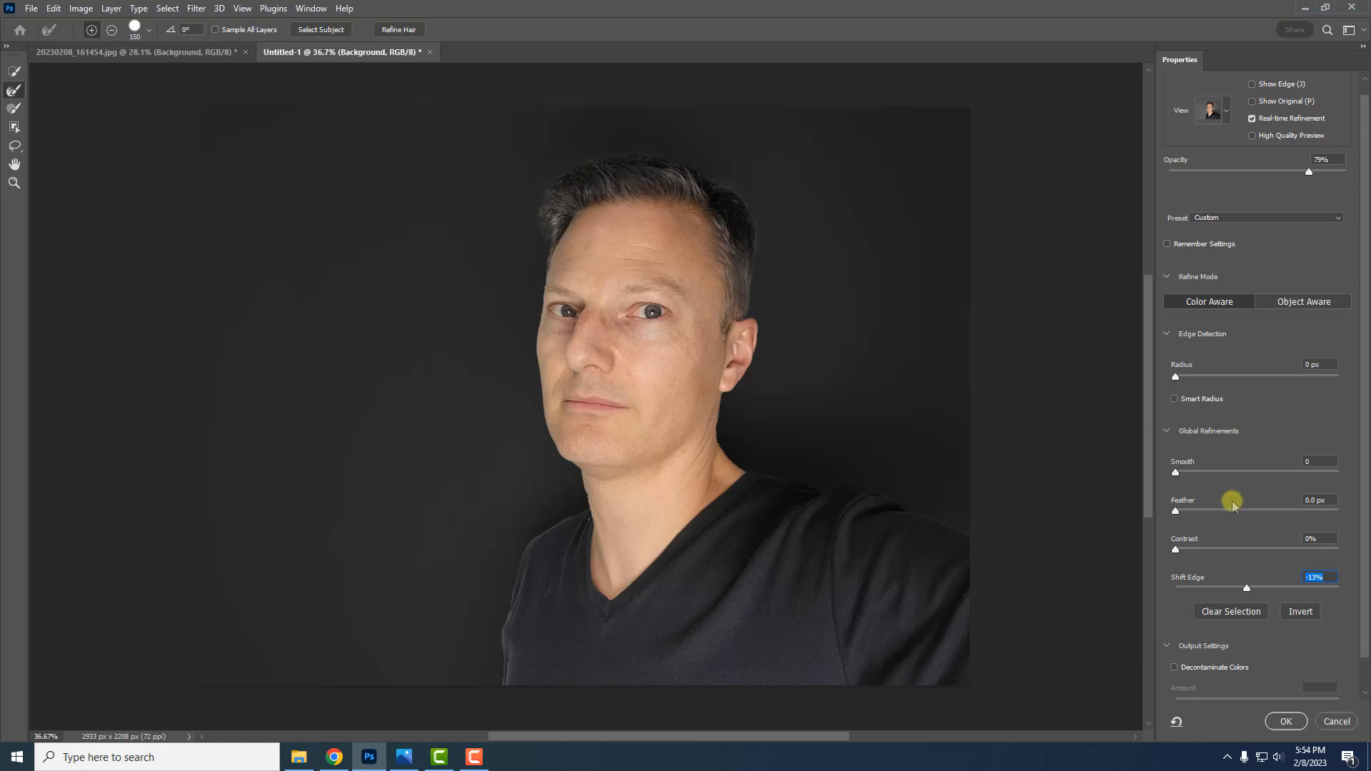
scroll(1317, 541, "down", 5)
left_click_drag(1364, 569, 1369, 644)
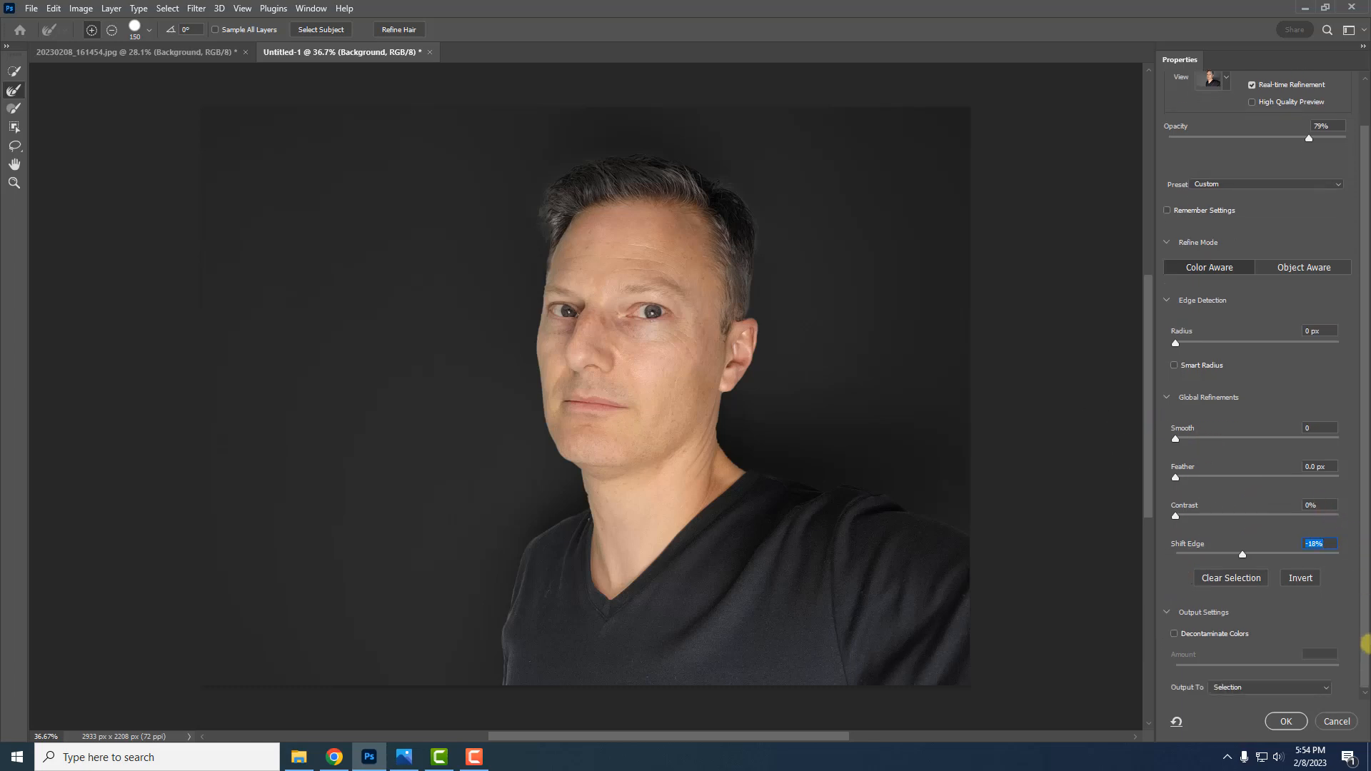
Output the refined selection to a New Layer with Layer Mask
left_click(1220, 687)
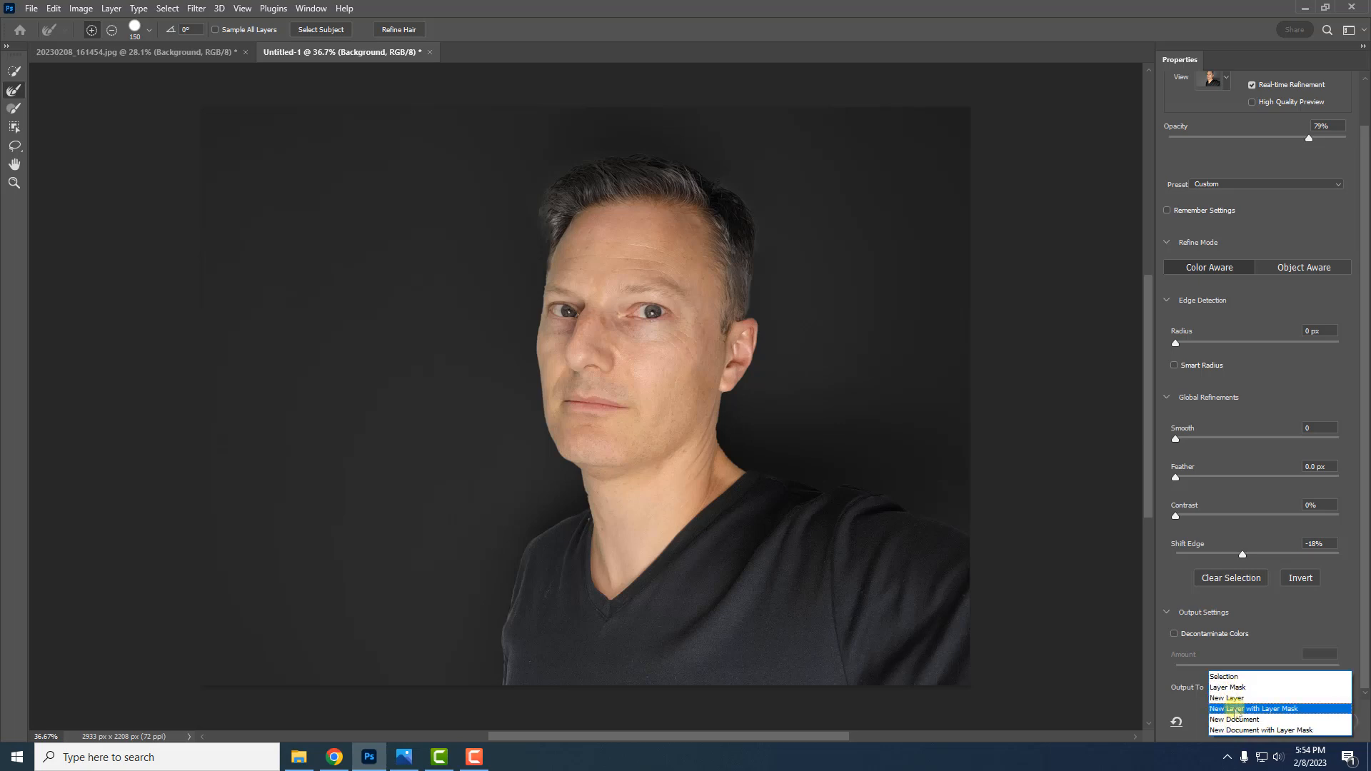
left_click(1234, 709)
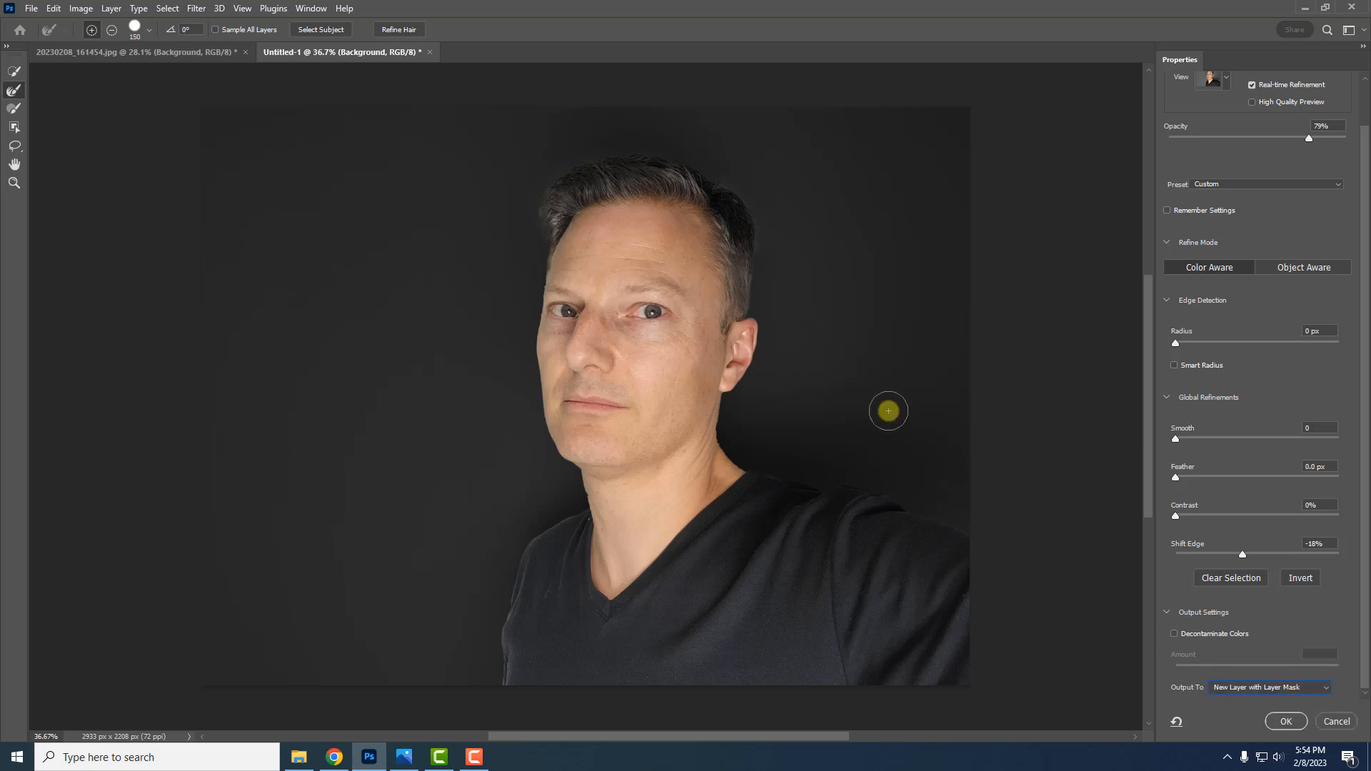
left_click(1285, 721)
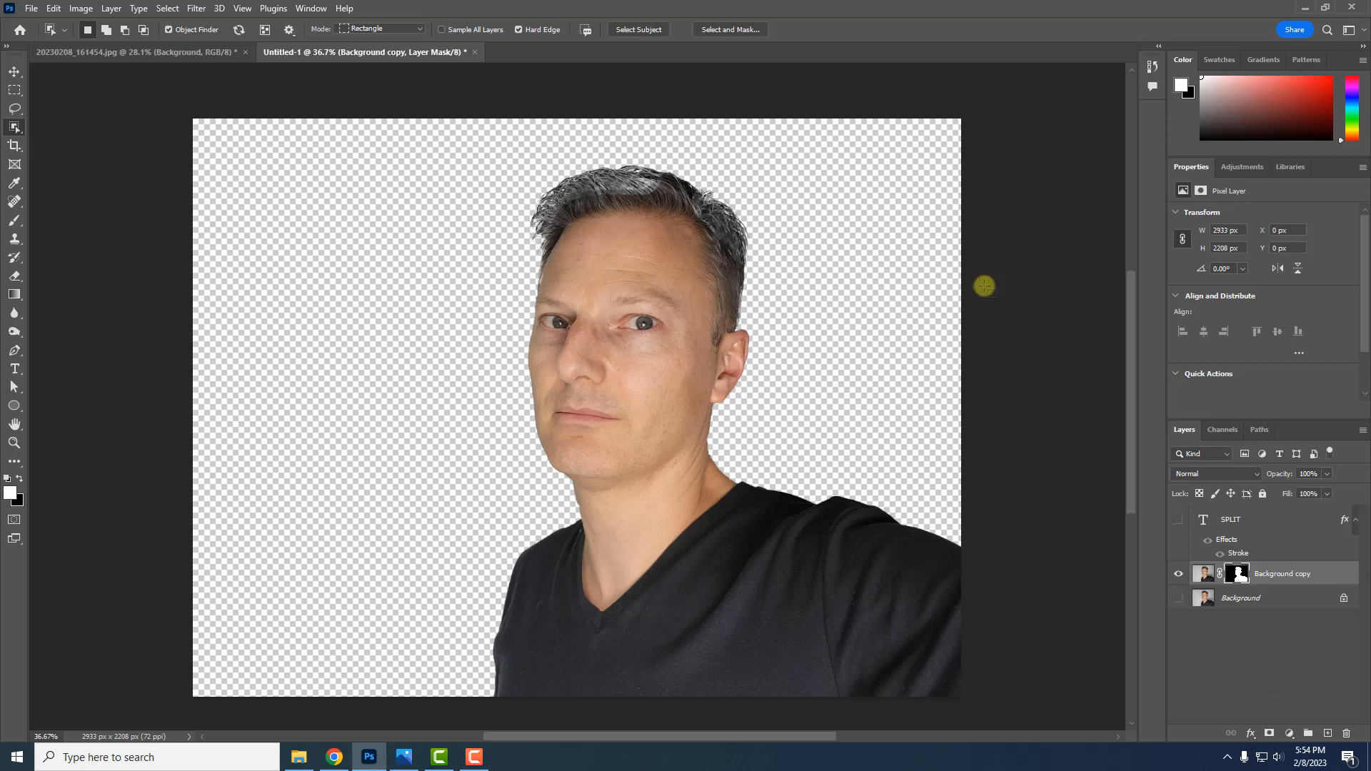
Paint white on the Background copy's layer mask with a size 45 Brush to fill in the semi-transparent hair
scroll(639, 187, "up", 2)
scroll(639, 187, "up", 4)
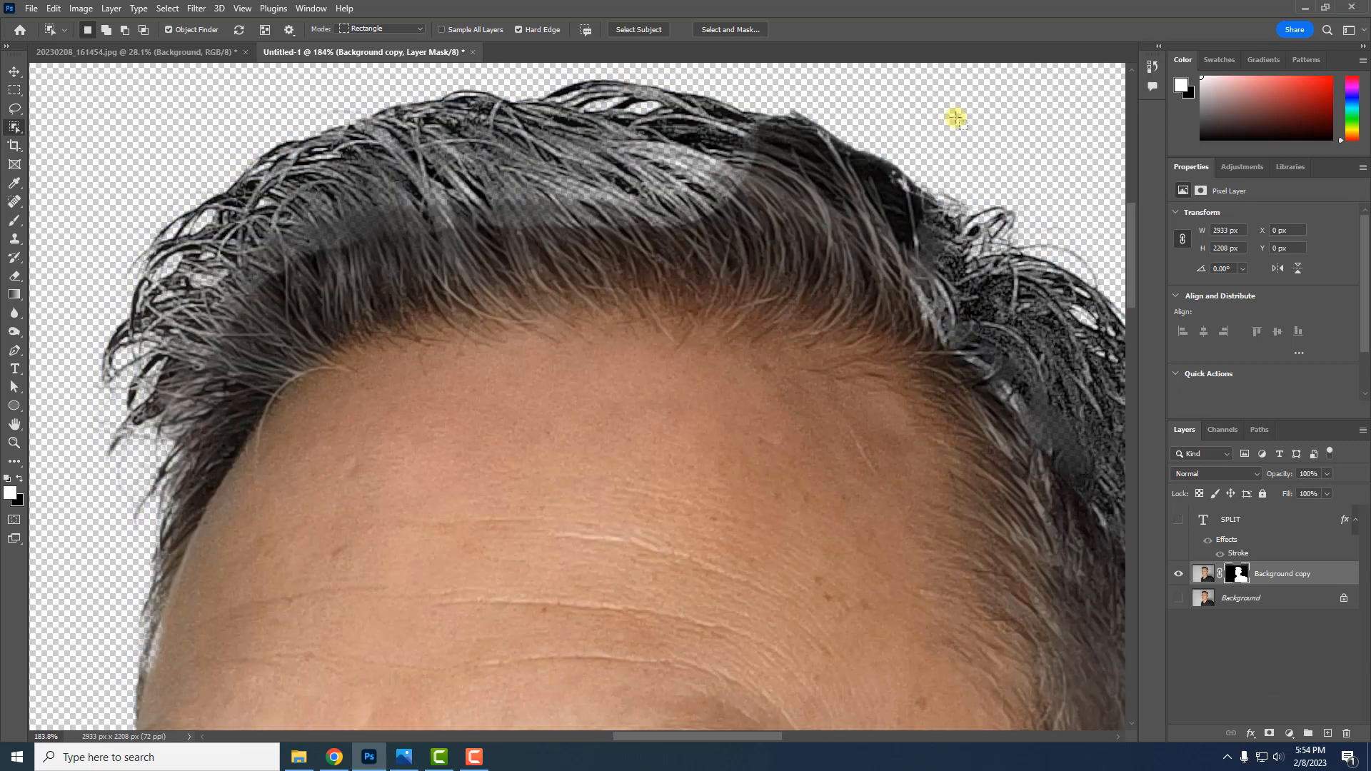
scroll(913, 207, "down", 2)
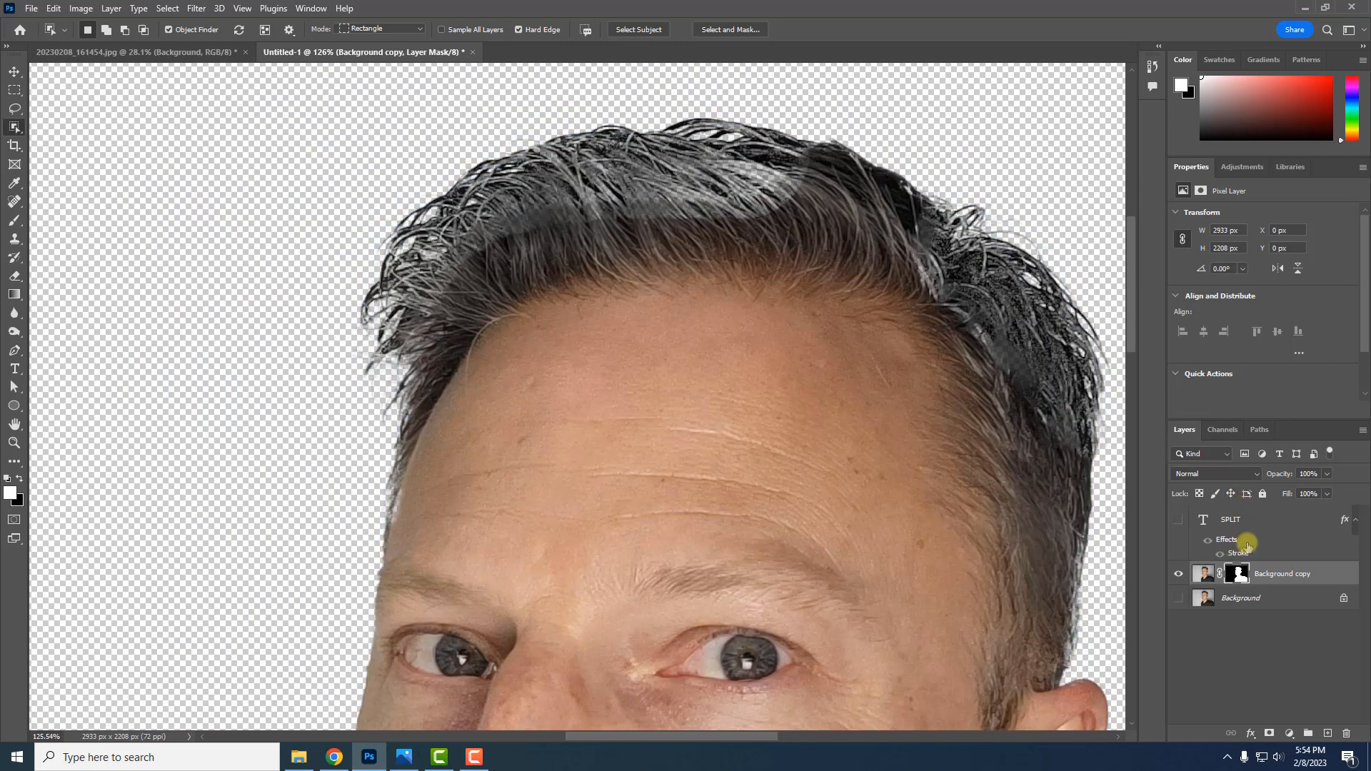
left_click(1238, 574)
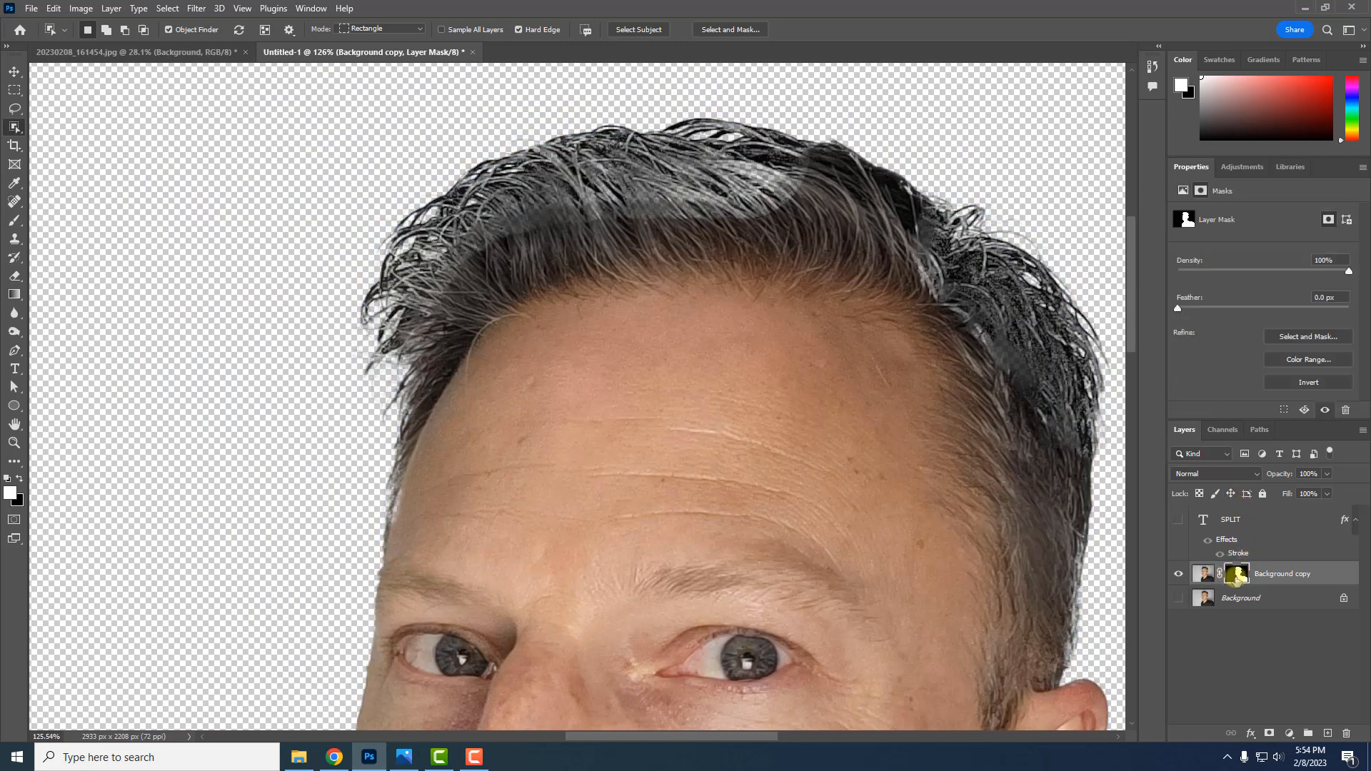
key("b")
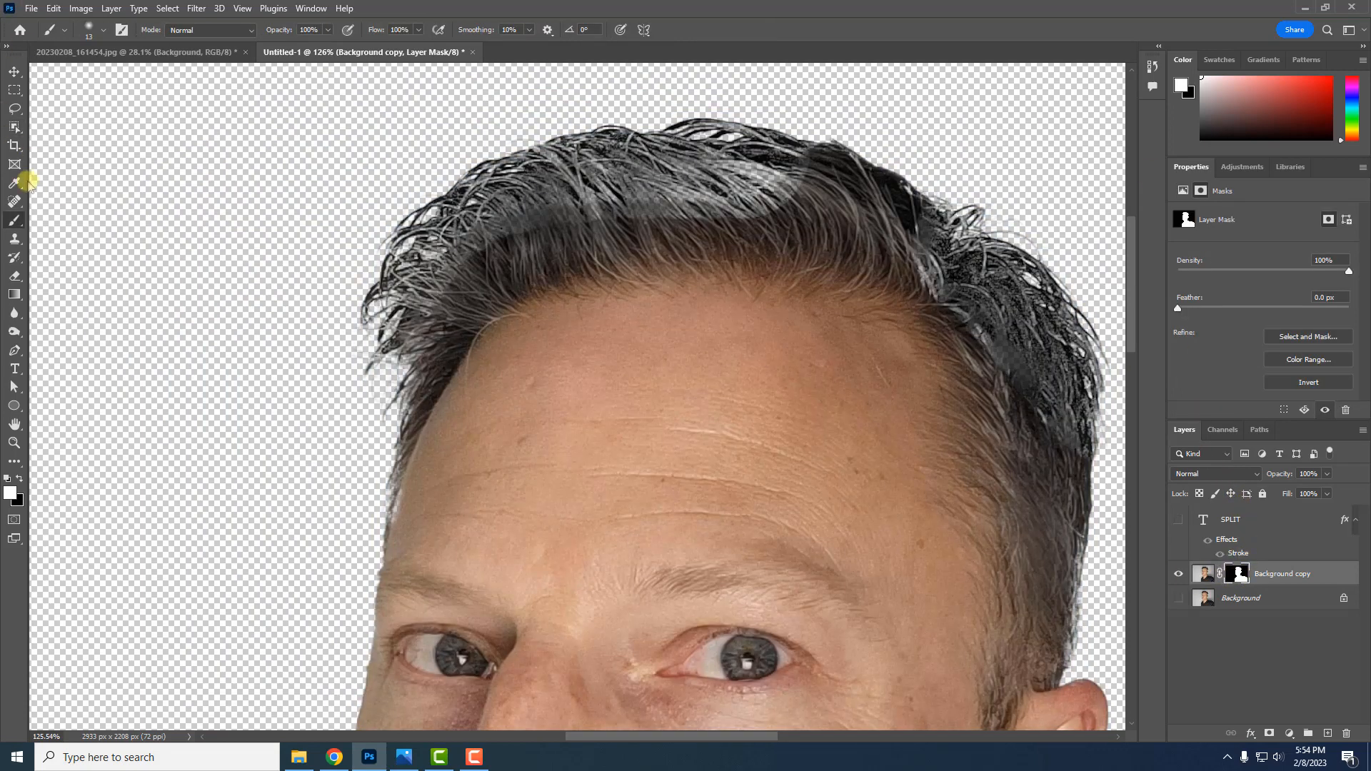
right_click(9, 222)
left_click(45, 219)
left_click(20, 478)
key("bracketright")
key("bracketright")
key("bracketright")
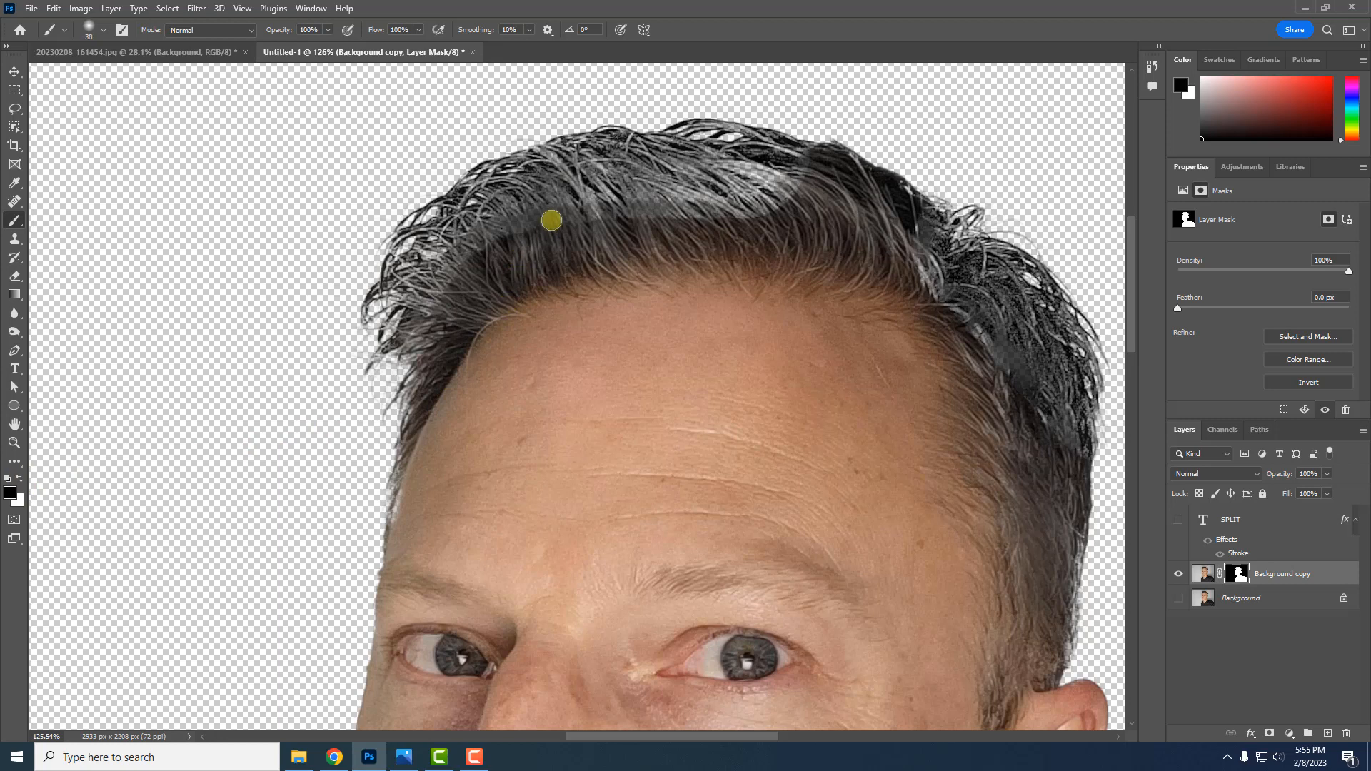
mouse_move(550, 221)
left_mouse_down()
mouse_move(625, 208)
mouse_move(532, 236)
mouse_move(640, 205)
mouse_move(639, 216)
mouse_move(566, 215)
mouse_move(785, 192)
mouse_move(779, 209)
mouse_move(763, 181)
mouse_move(790, 175)
mouse_move(600, 176)
mouse_move(504, 220)
mouse_move(440, 309)
mouse_move(419, 287)
mouse_move(507, 184)
mouse_move(661, 151)
mouse_move(808, 170)
mouse_move(849, 227)
mouse_move(941, 279)
mouse_move(1013, 373)
mouse_move(939, 254)
mouse_move(980, 251)
mouse_move(1016, 329)
mouse_move(989, 302)
mouse_move(1018, 293)
mouse_move(1045, 422)
mouse_move(1052, 347)
left_mouse_up()
key("ctrl+z")
key("x")
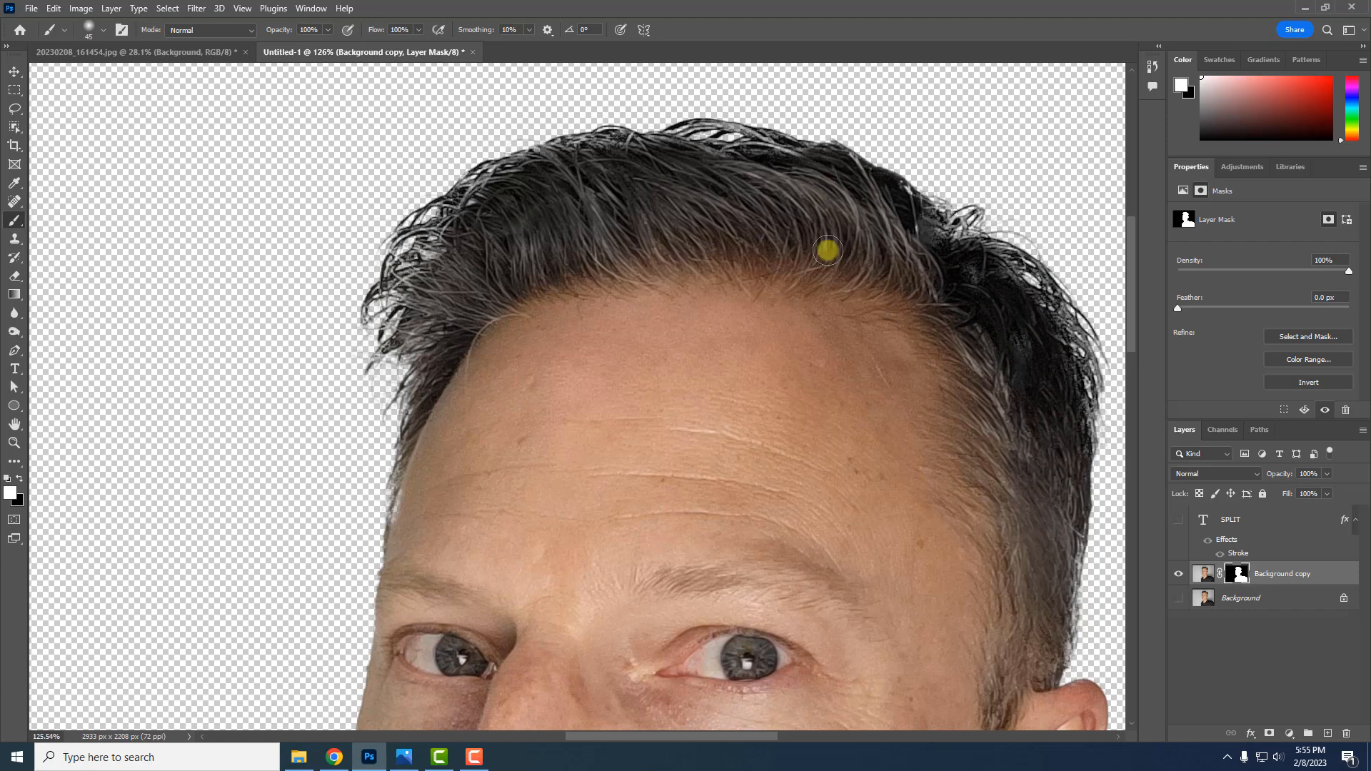
scroll(612, 263, "down", 4)
scroll(622, 250, "up", 3)
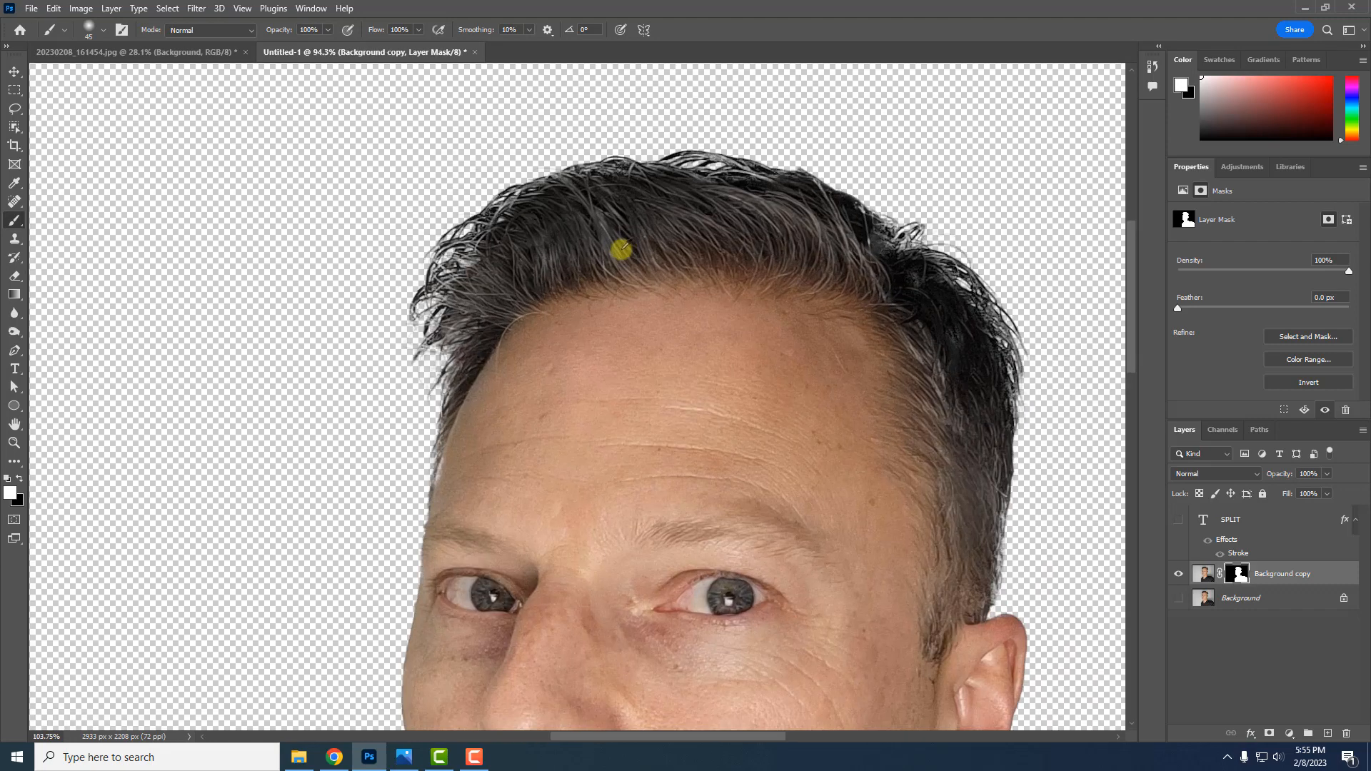
Add a Solid Color fill layer in dark blue and place it directly beneath the Background copy layer
scroll(618, 245, "down", 3)
scroll(786, 323, "down", 2)
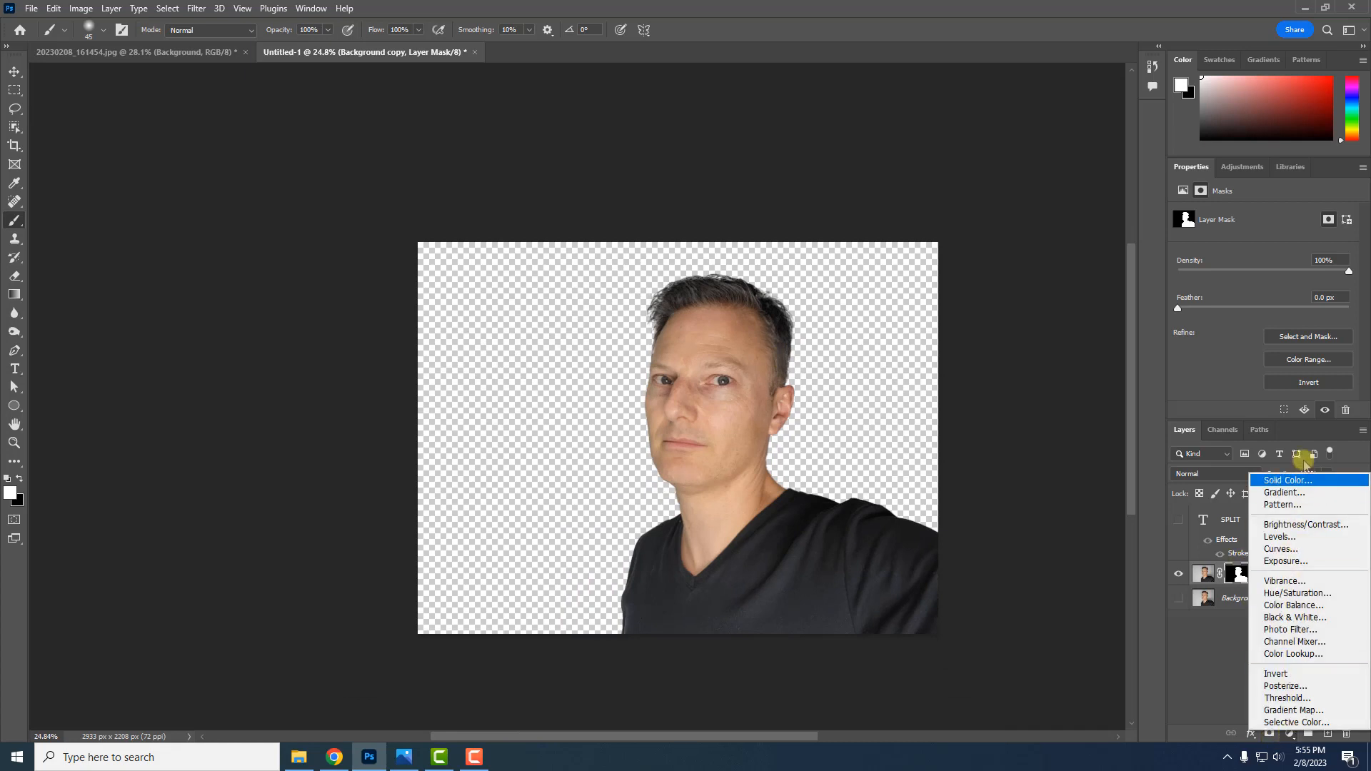
left_click(1288, 480)
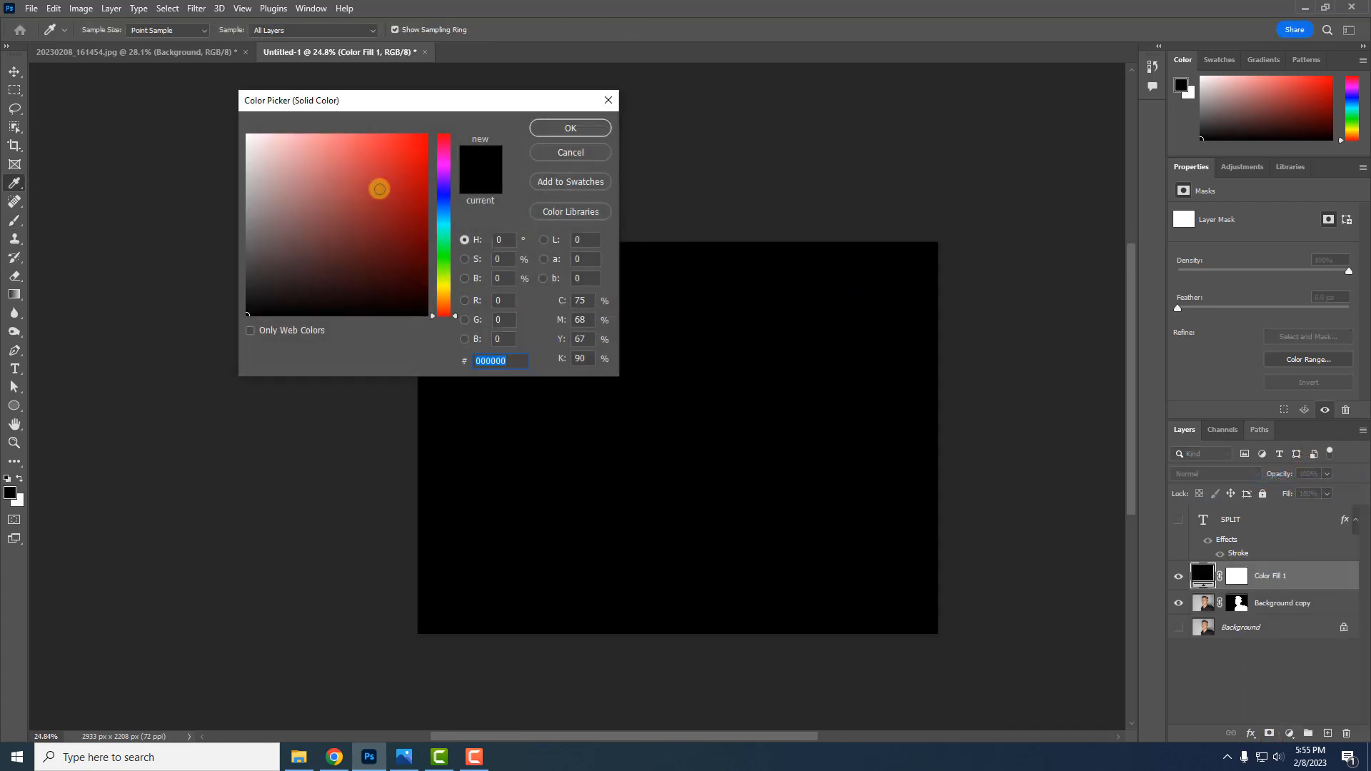
left_click(398, 235)
left_click(443, 194)
left_click(405, 262)
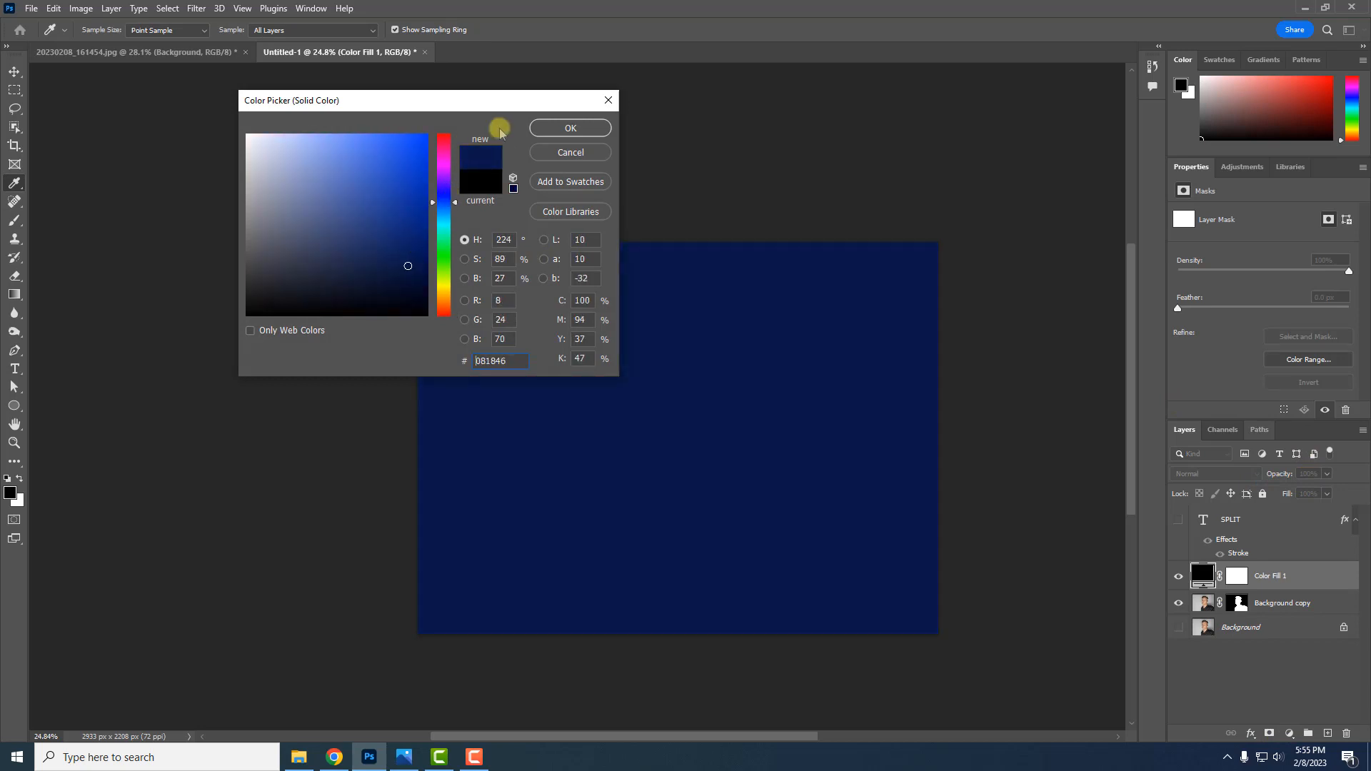
left_click(415, 242)
left_click(541, 128)
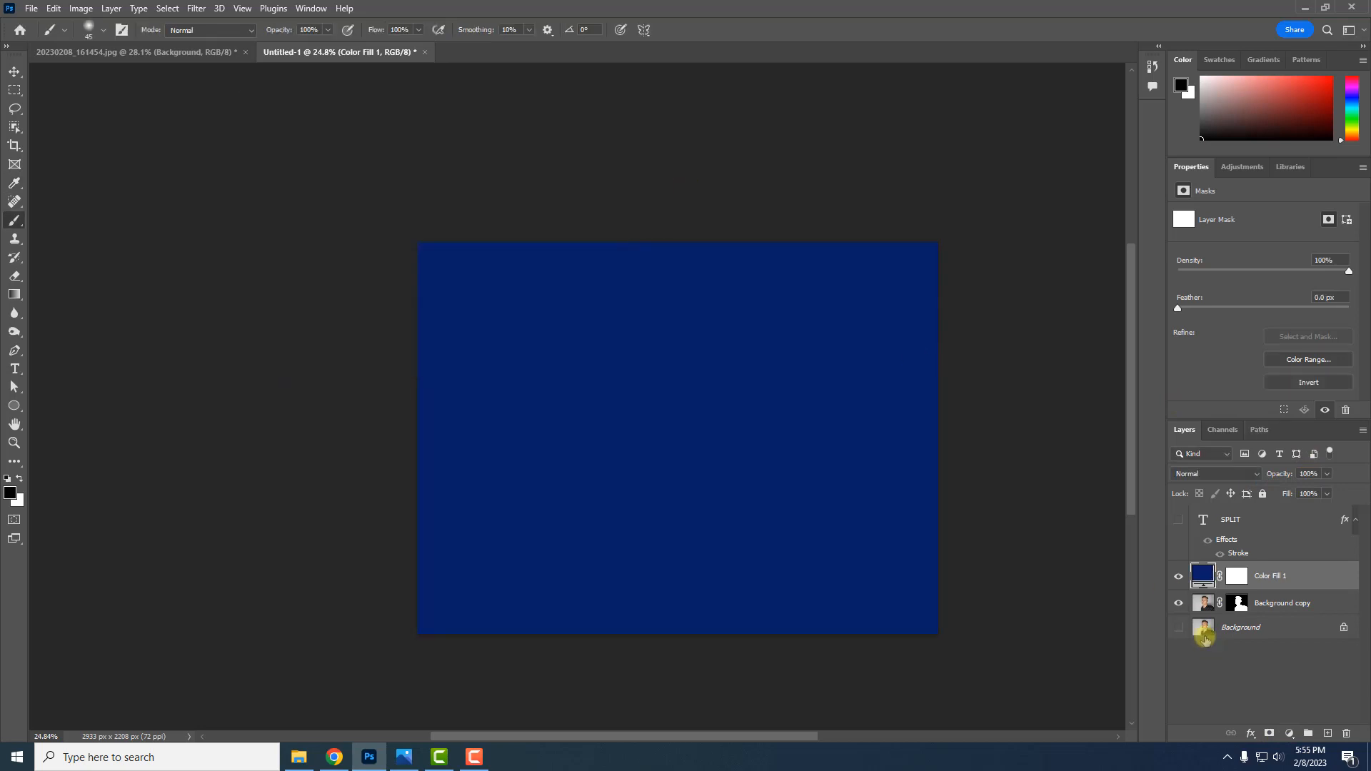
left_click_drag(1261, 577, 1278, 614)
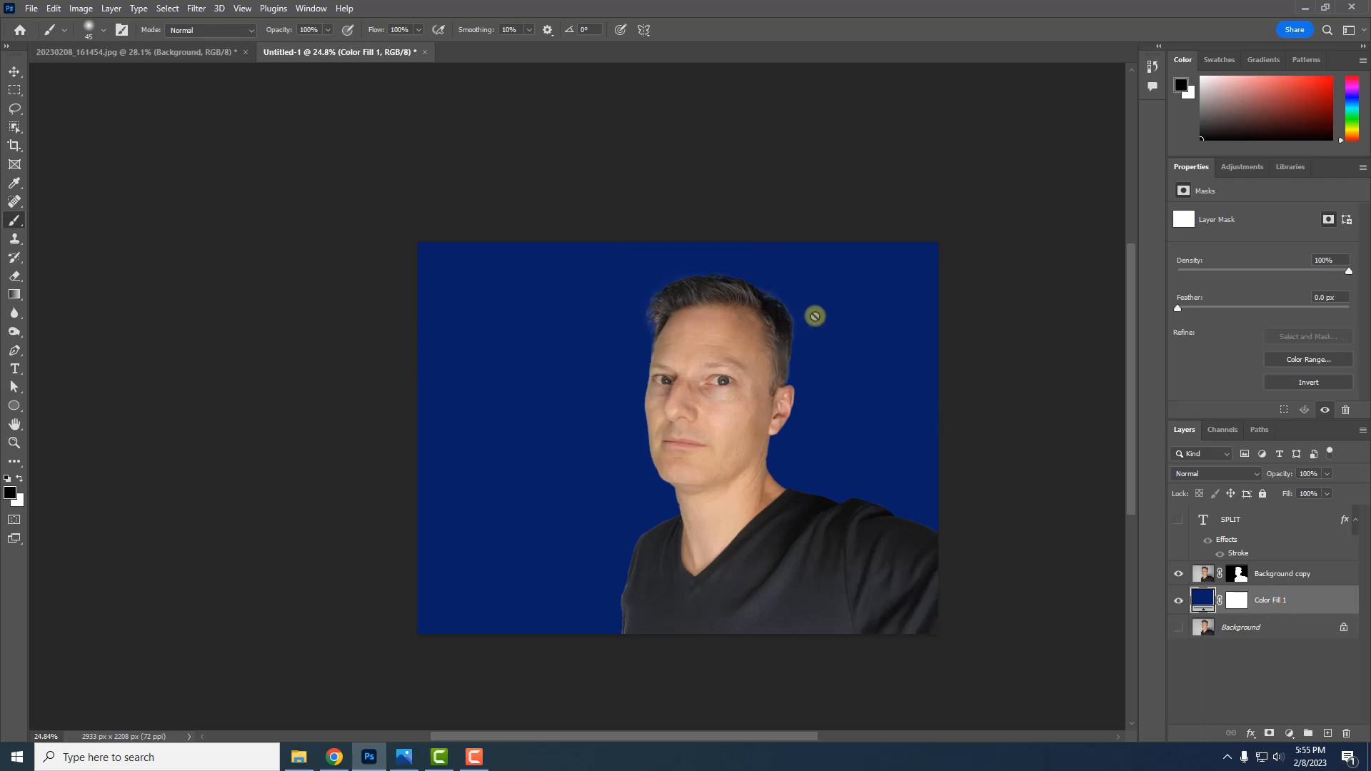
Examine the hair and head edges of the man's cutout against the dark blue fill
scroll(649, 288, "up", 5)
scroll(657, 316, "up", 3)
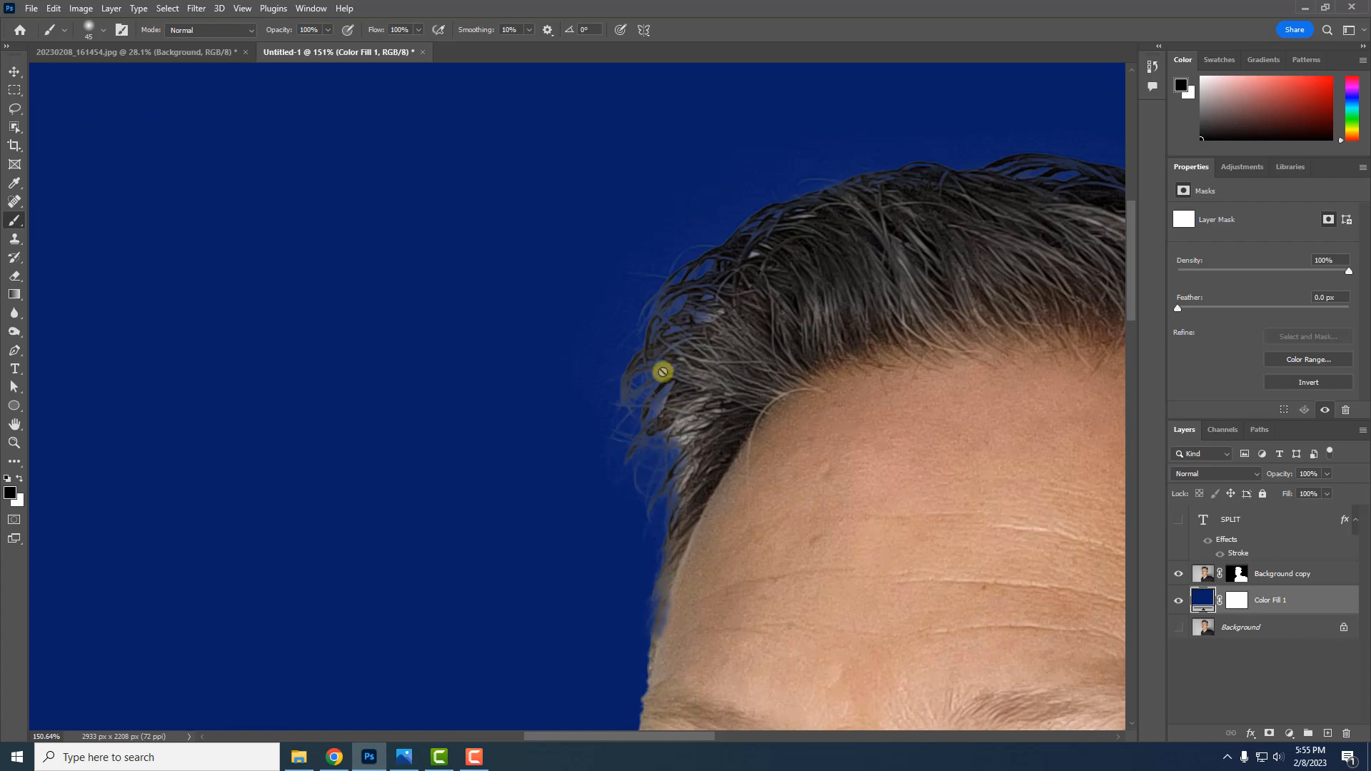
scroll(660, 405, "down", 3)
scroll(658, 402, "down", 2)
scroll(940, 431, "down", 1)
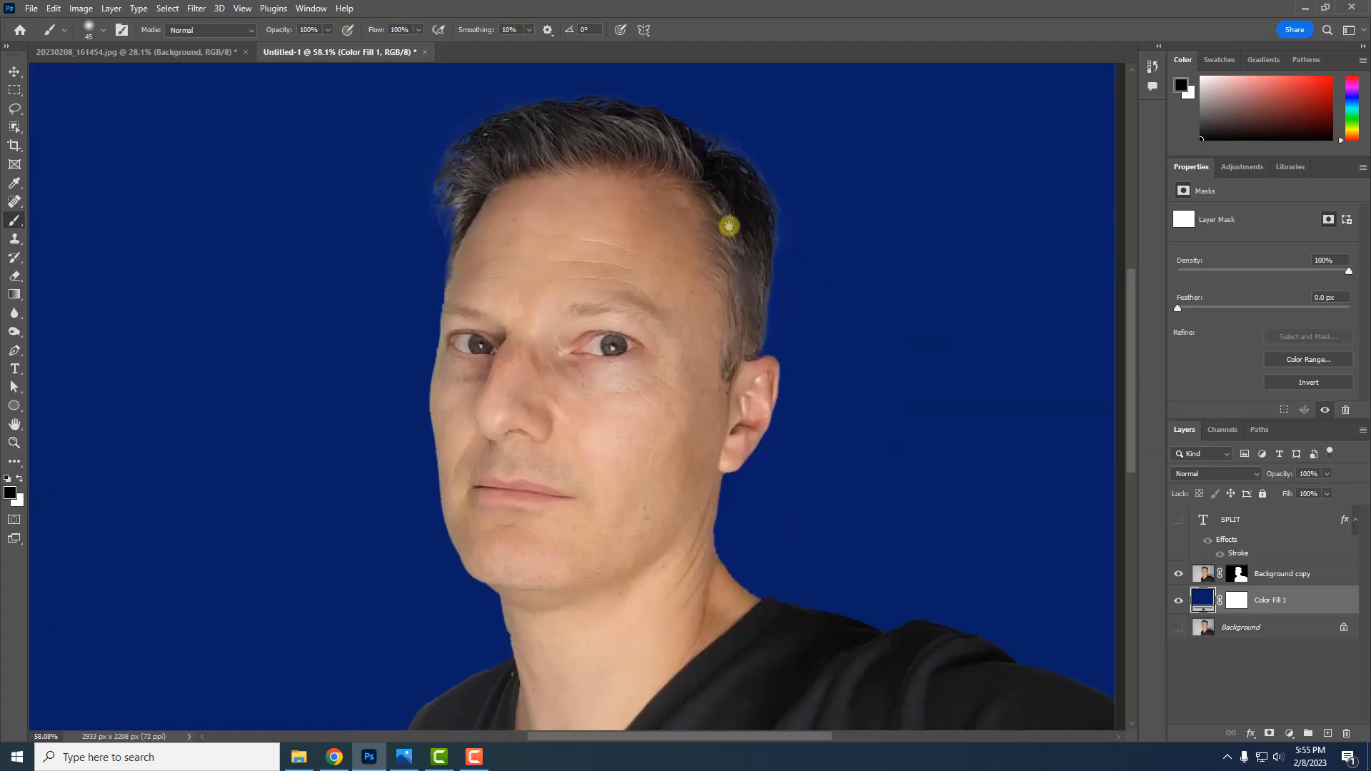
scroll(764, 329, "down", 1)
scroll(766, 330, "down", 2)
scroll(770, 322, "up", 1)
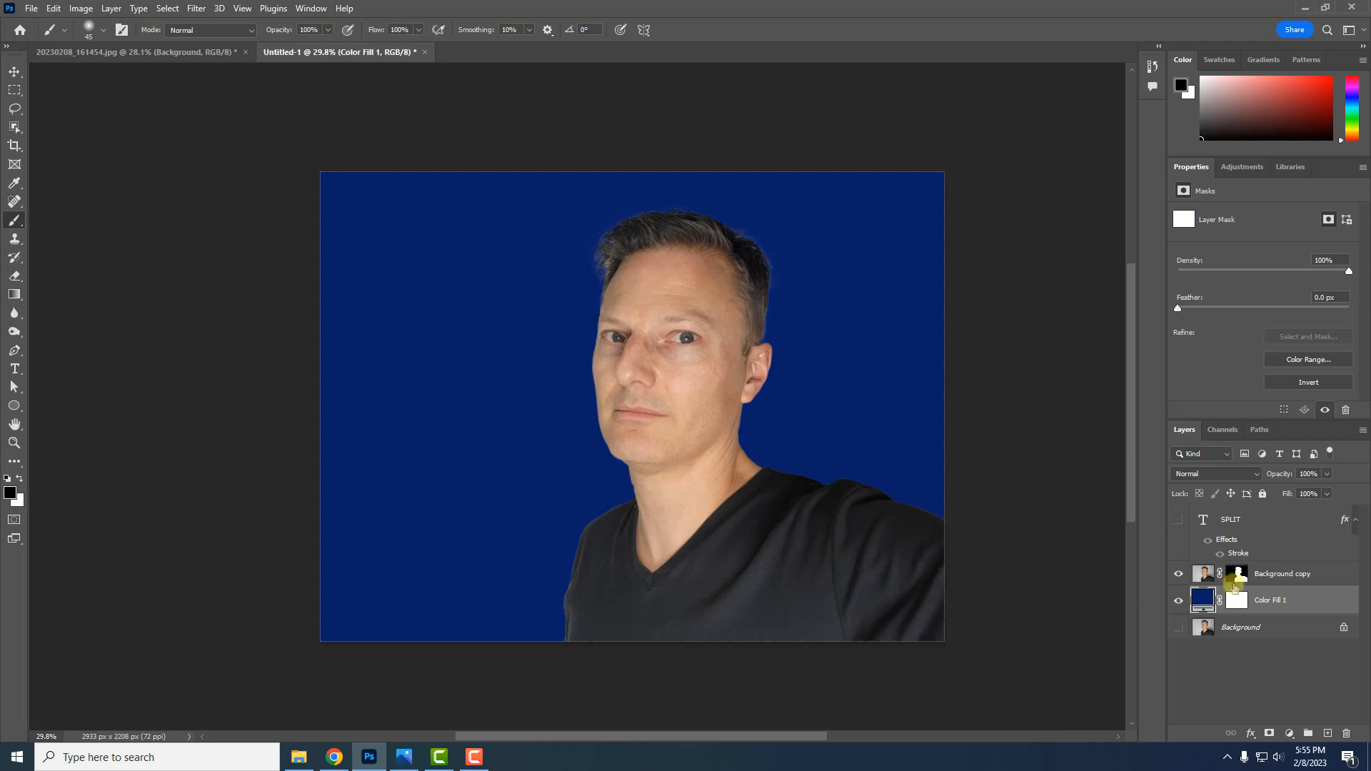
Delete the SPLIT text layer
left_click(1269, 576)
right_click(1223, 519)
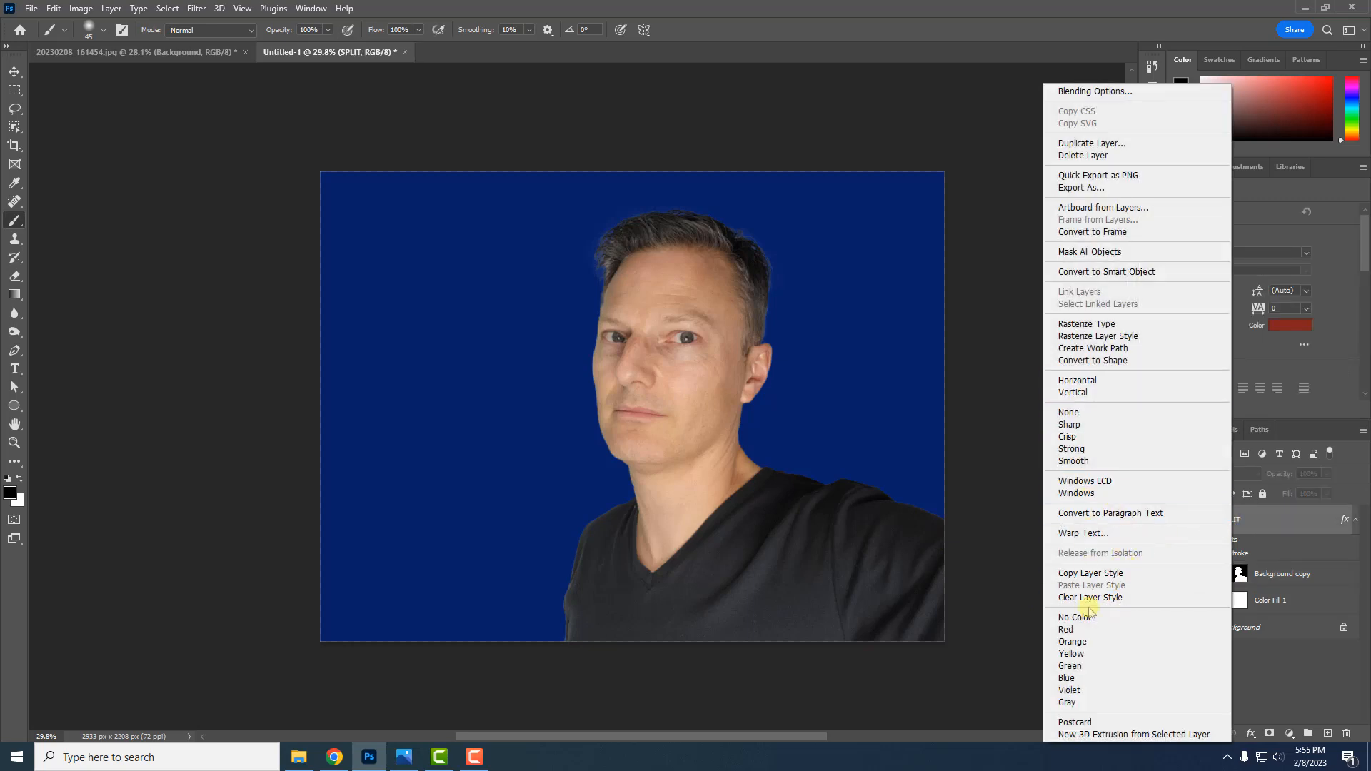
left_click(1104, 143)
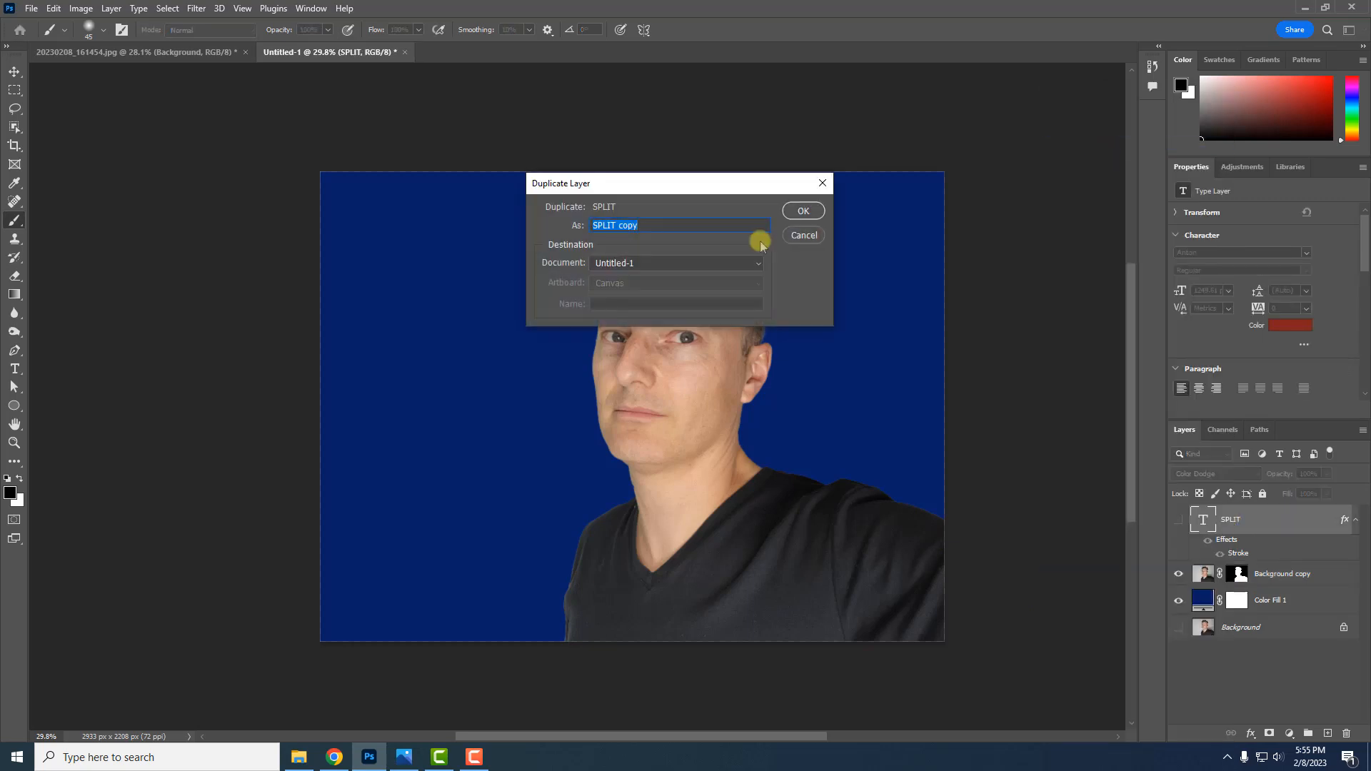
left_click(802, 230)
key("Delete")
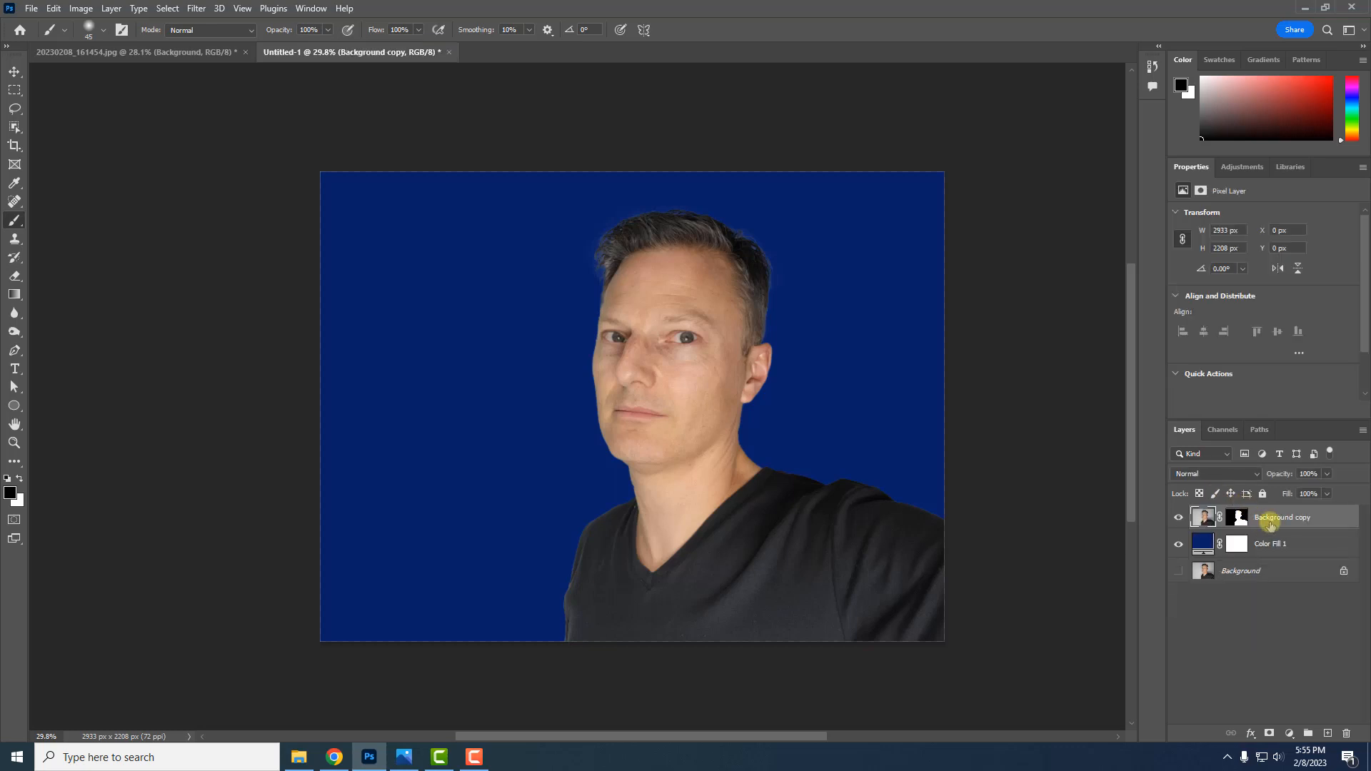
Duplicate the Background copy layer as Background copy 2 and hide the original Background copy
right_click(1269, 522)
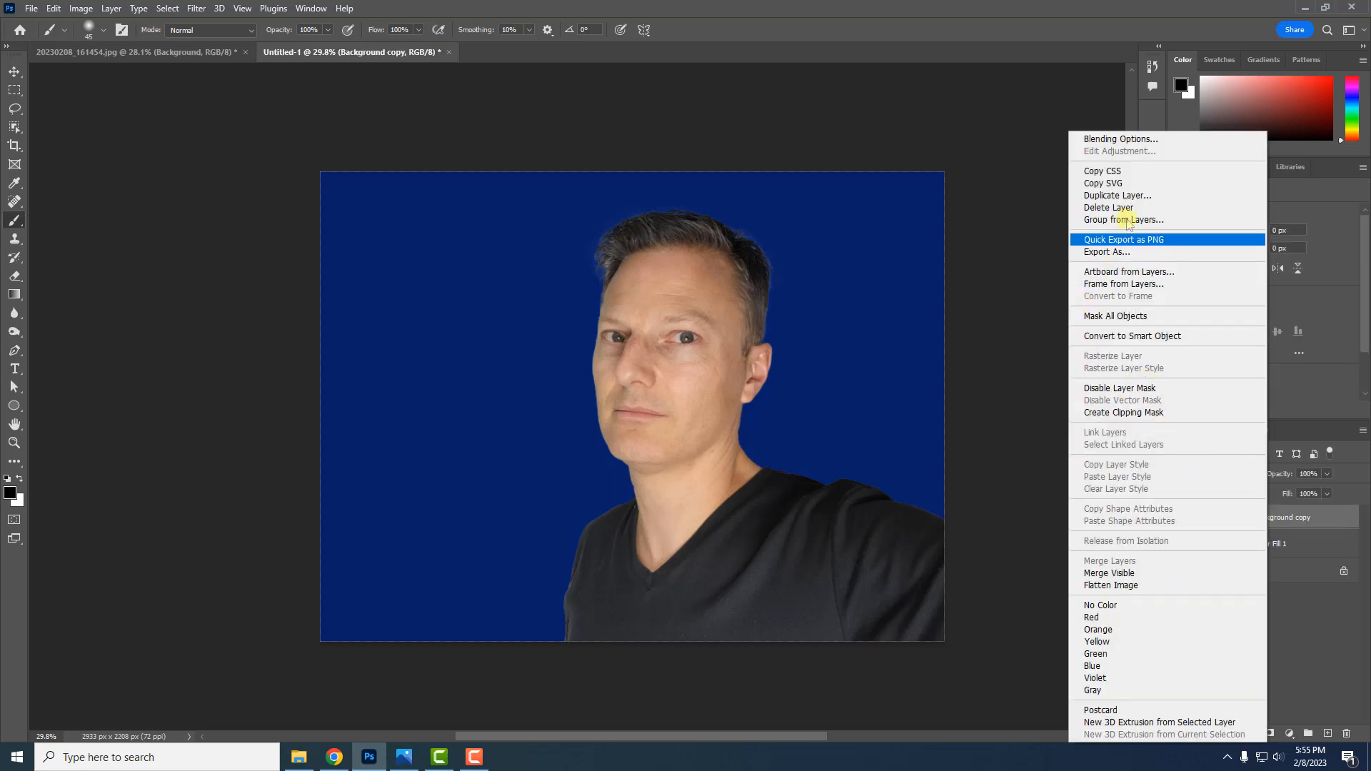
left_click(1118, 195)
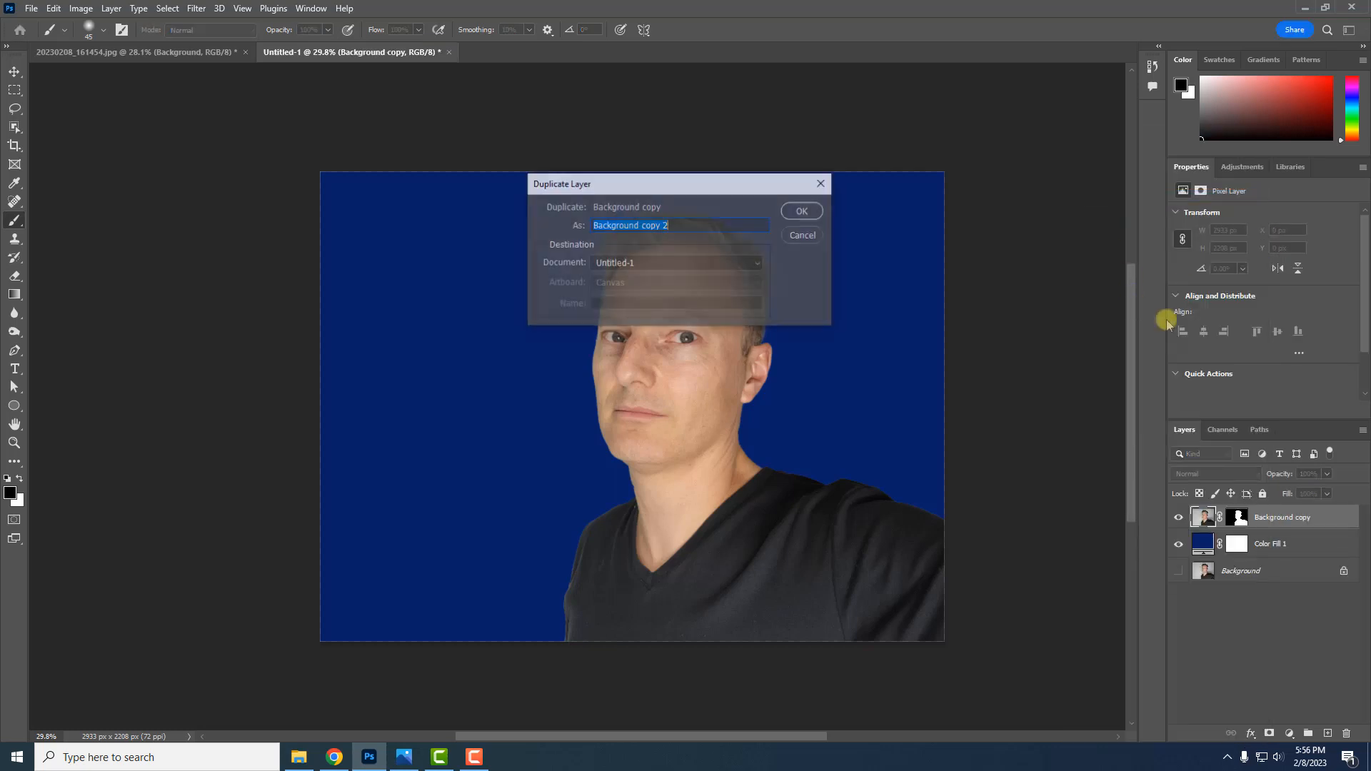
left_click(801, 213)
left_click(1179, 541)
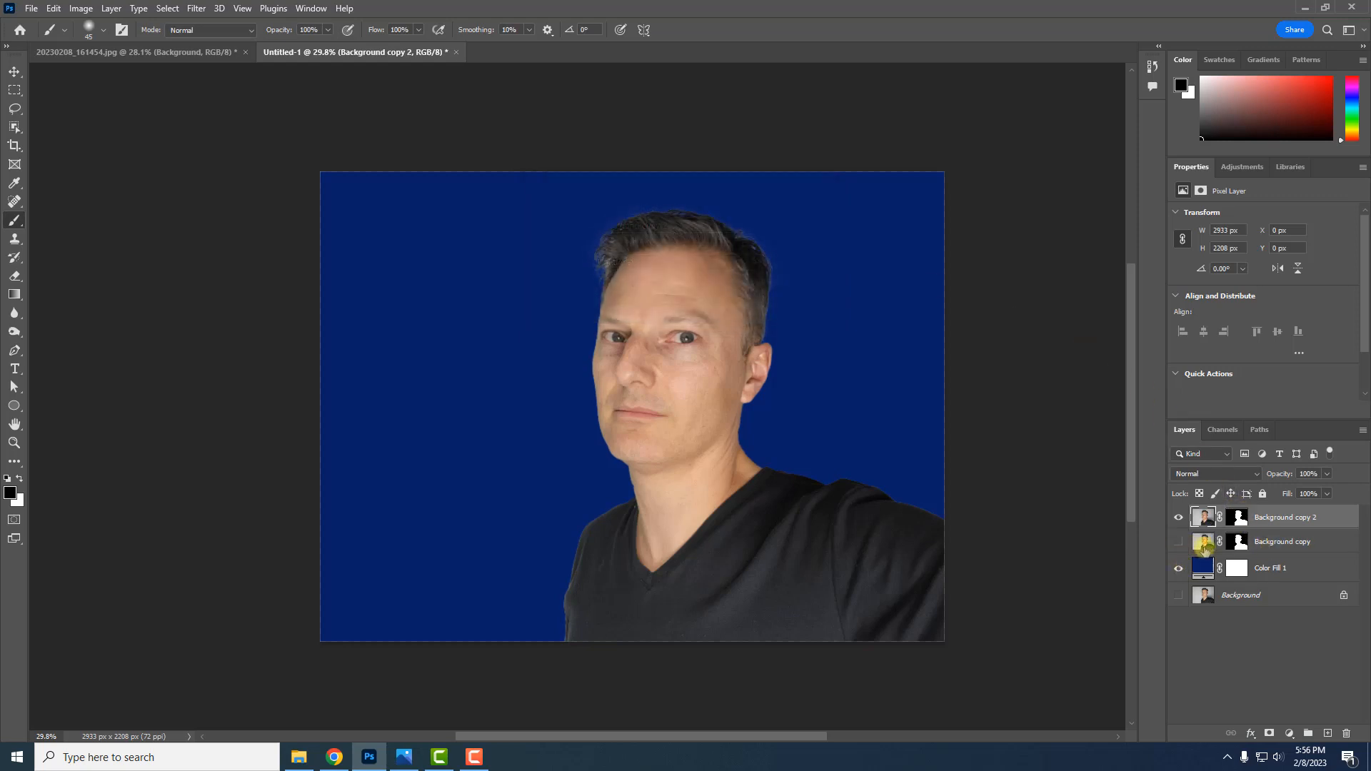
Convert the Background copy 2 layer to a Smart Object
right_click(1261, 522)
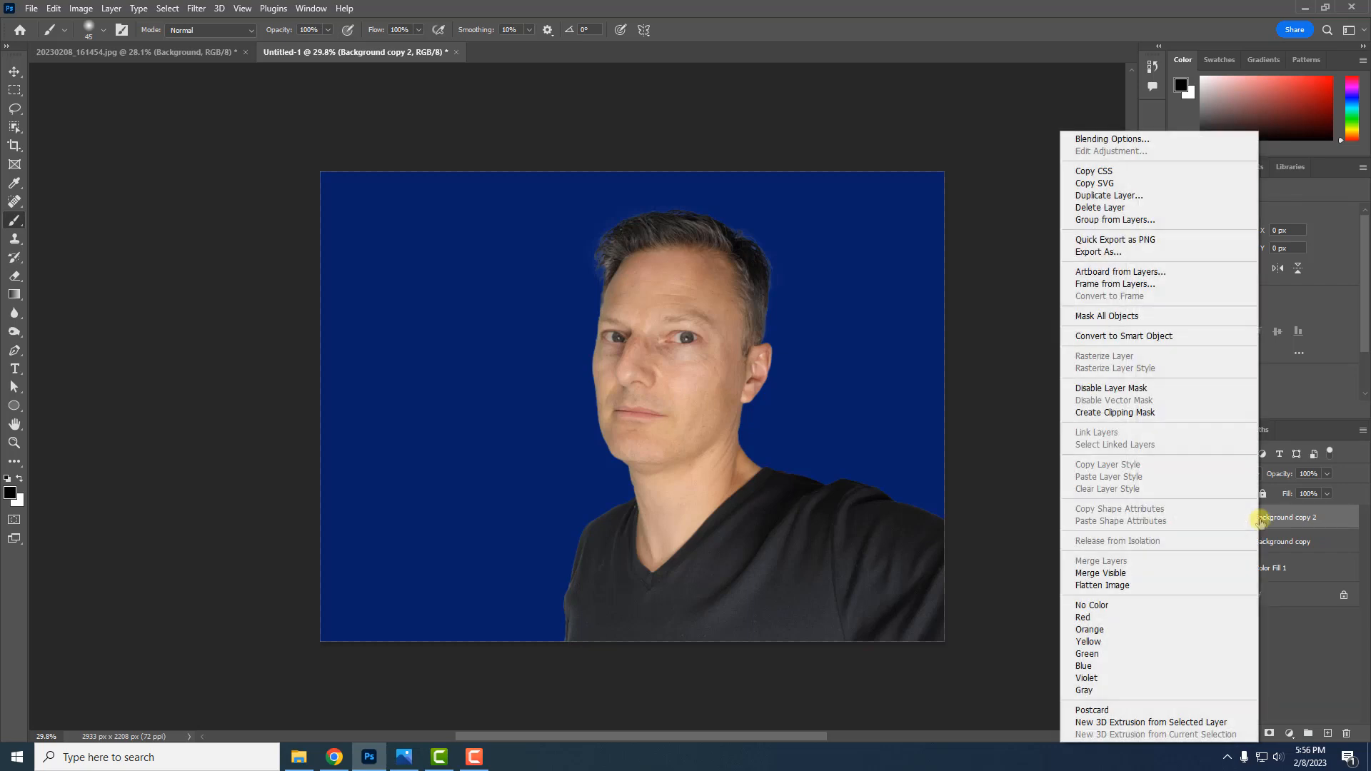
left_click(1116, 340)
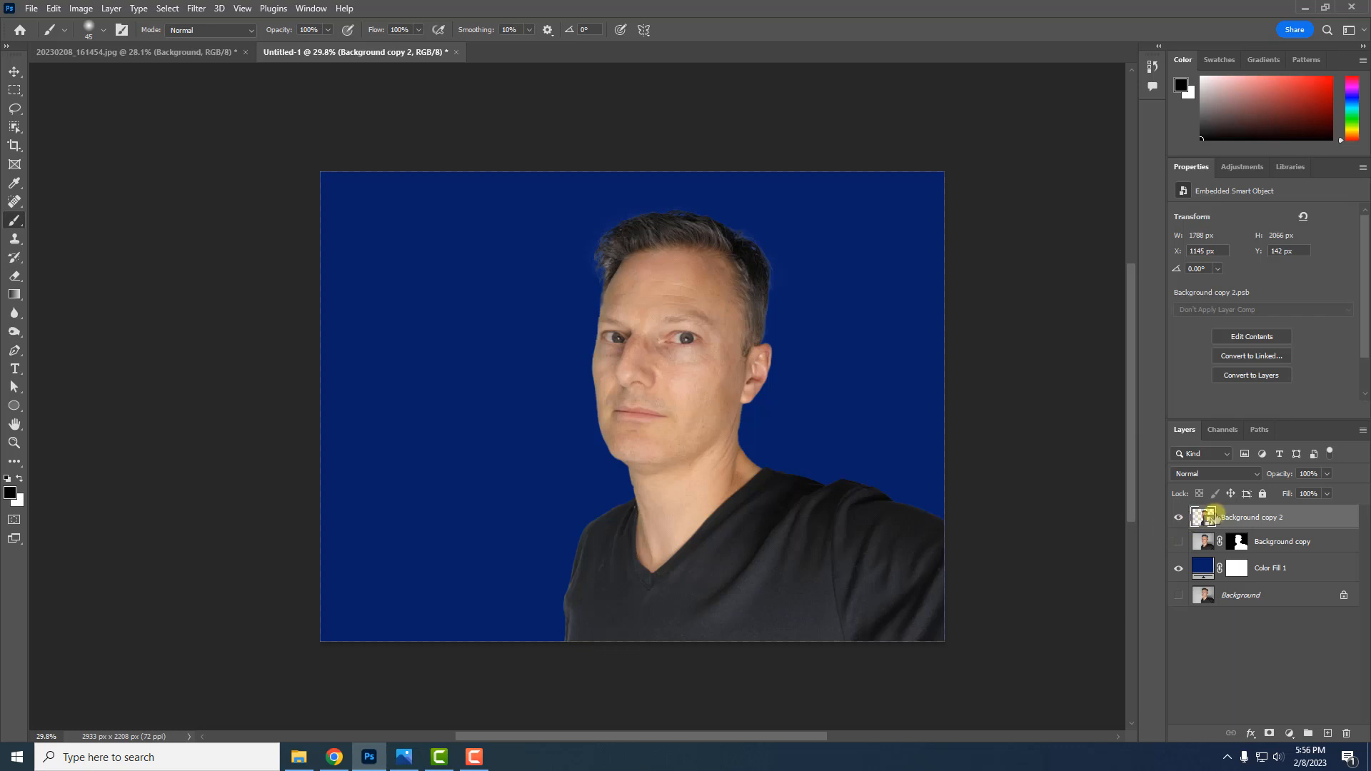
left_click_drag(1211, 516, 93, 23)
Apply a Black & White adjustment to Background copy 2 with Yellows 34%, Greens 58%, Blues -21% and Magentas 68%
left_click(81, 8)
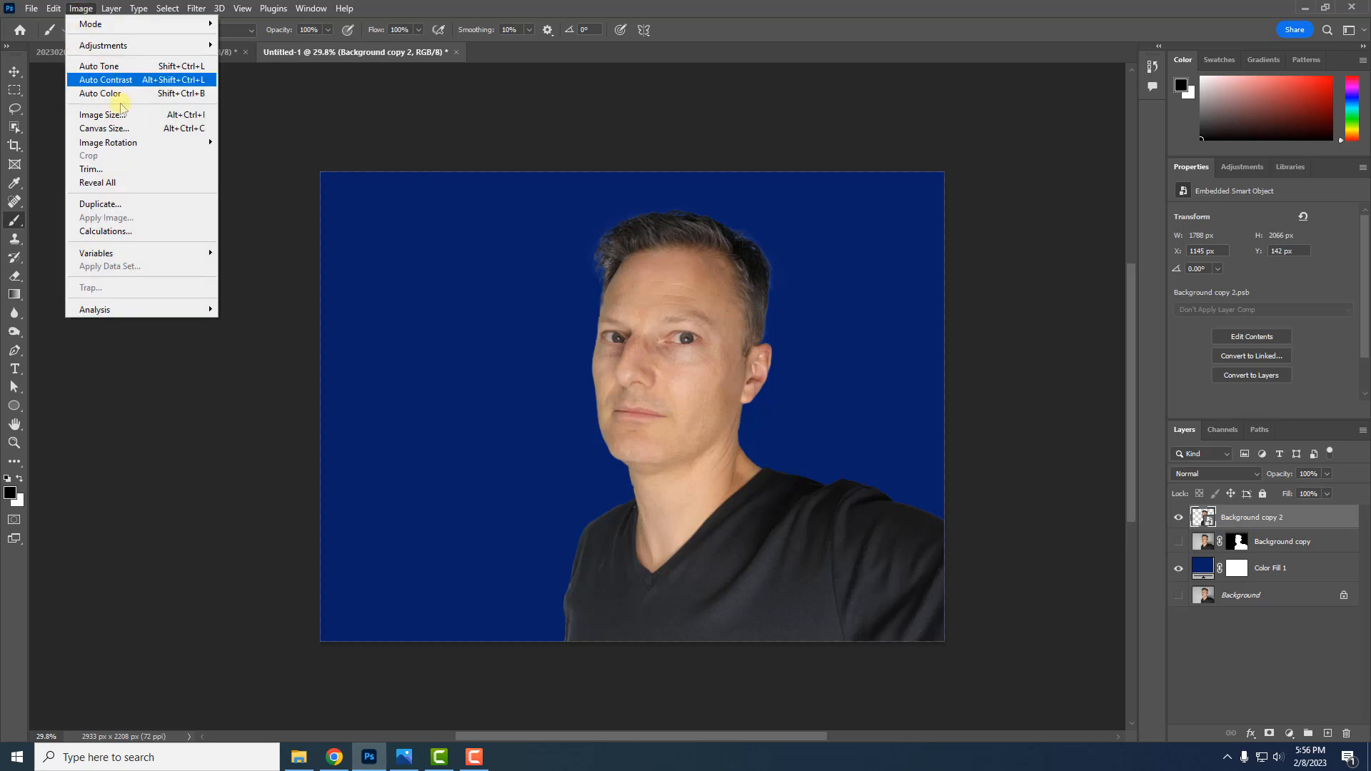
mouse_move(116, 53)
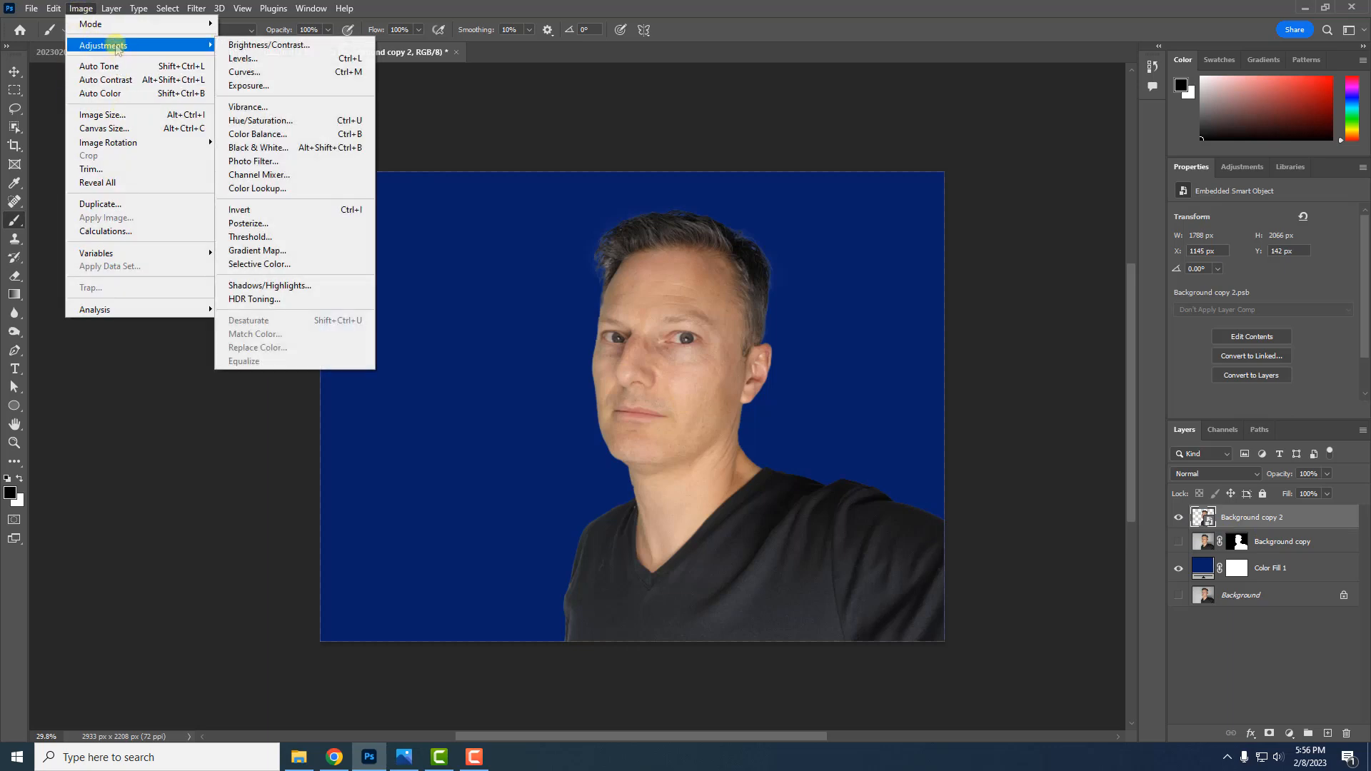
left_click(284, 153)
left_click_drag(765, 100, 829, 118)
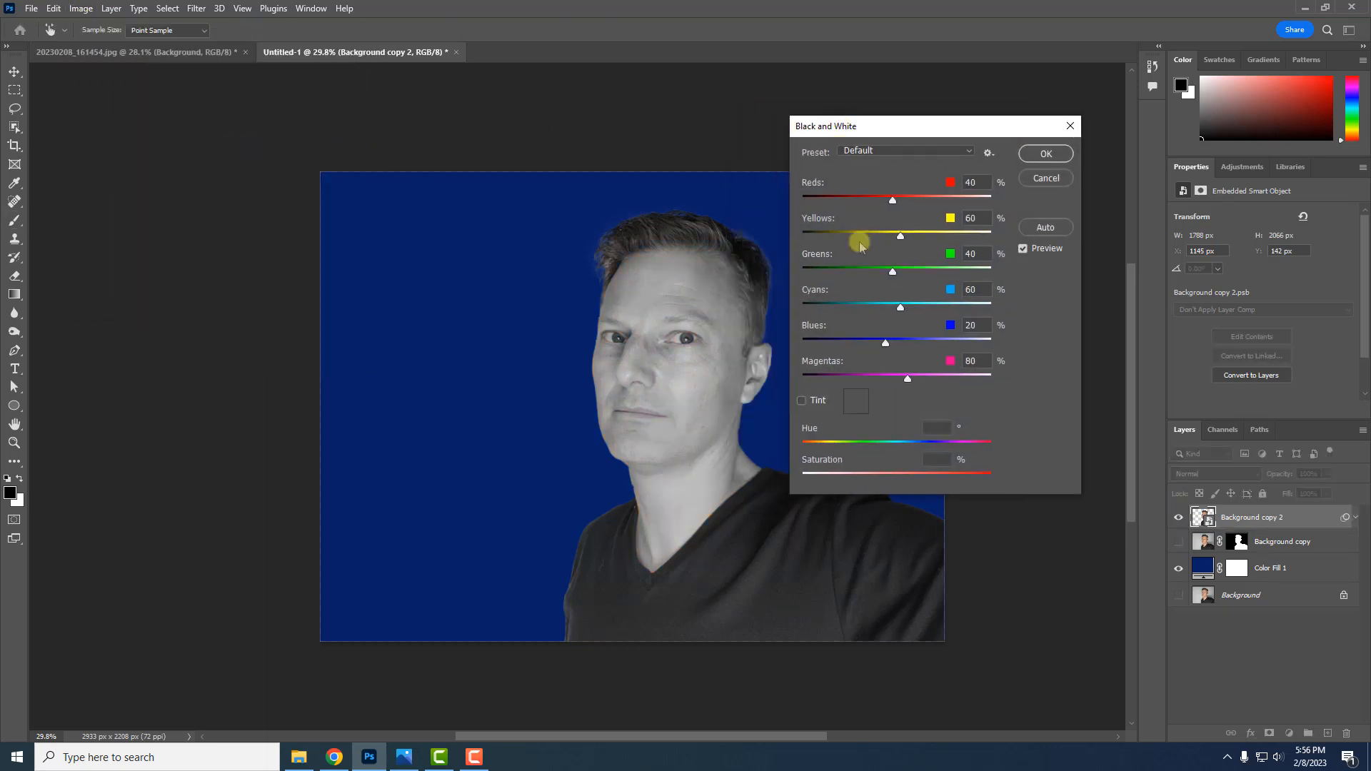
left_click_drag(885, 347, 879, 347)
left_click_drag(899, 381, 904, 380)
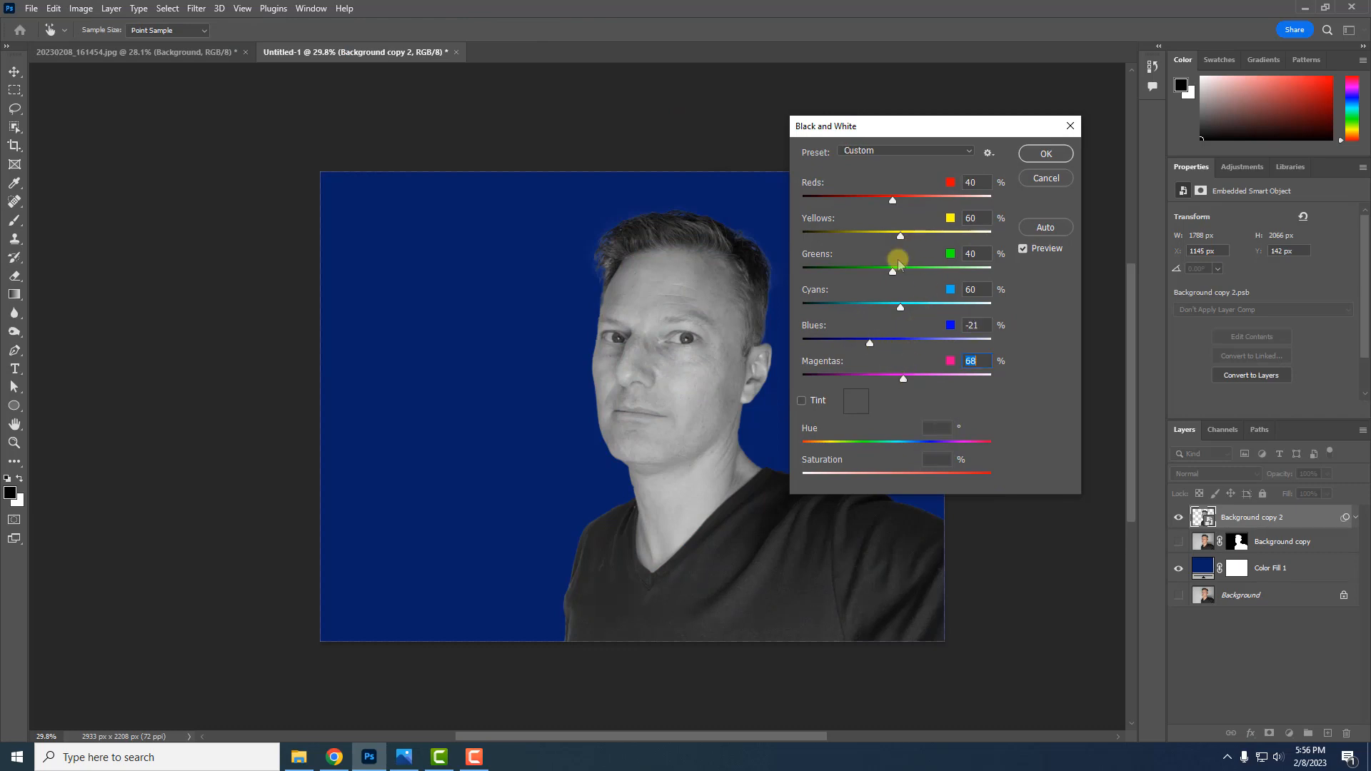
left_click_drag(904, 273, 891, 236)
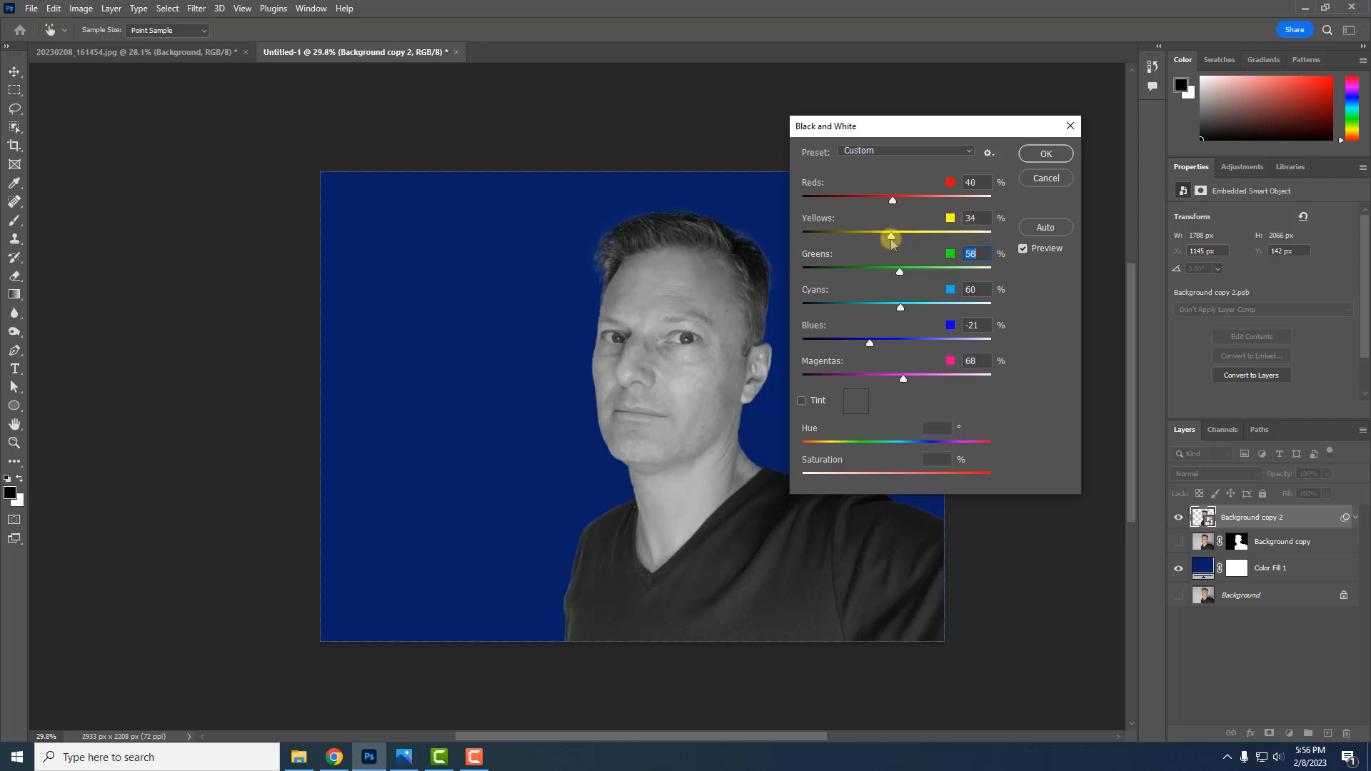
left_click(1044, 154)
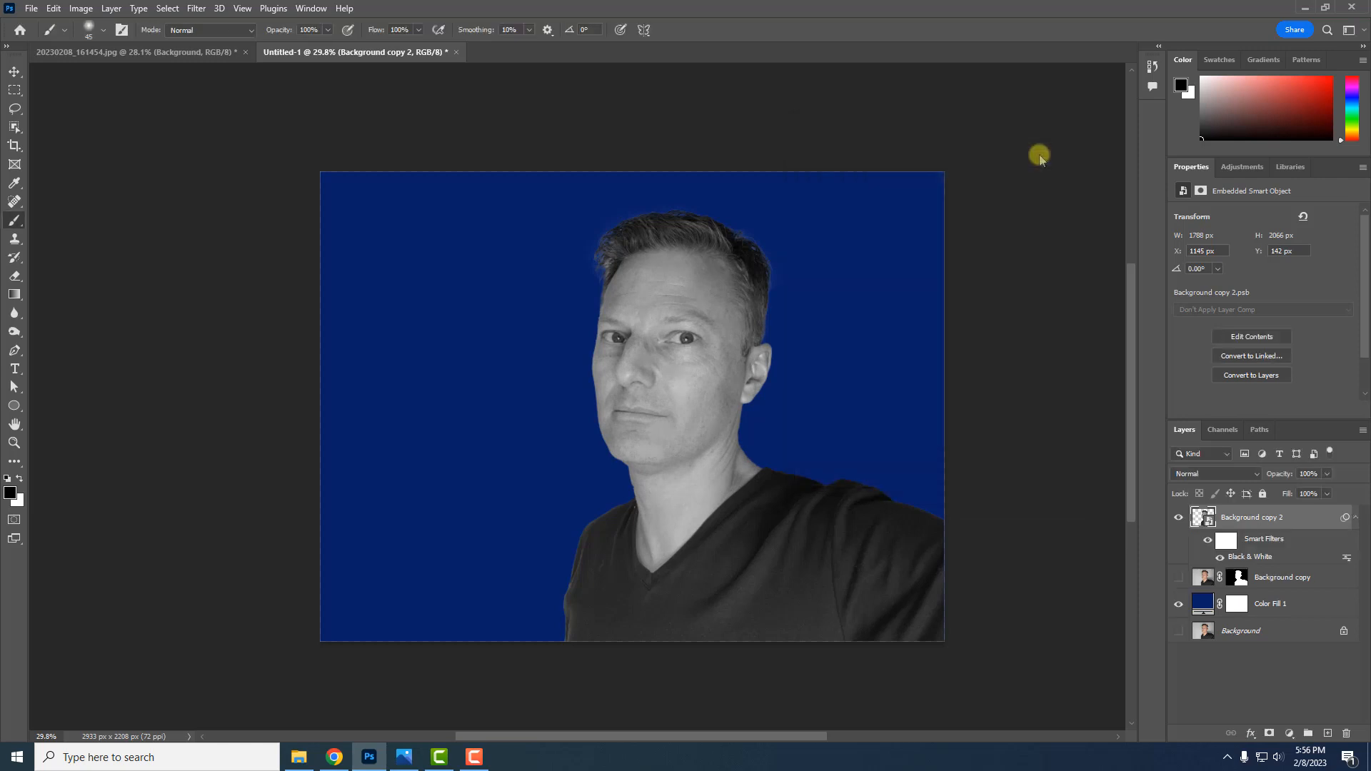
Activate the Pen tool and set its mode to Path
left_click(15, 350)
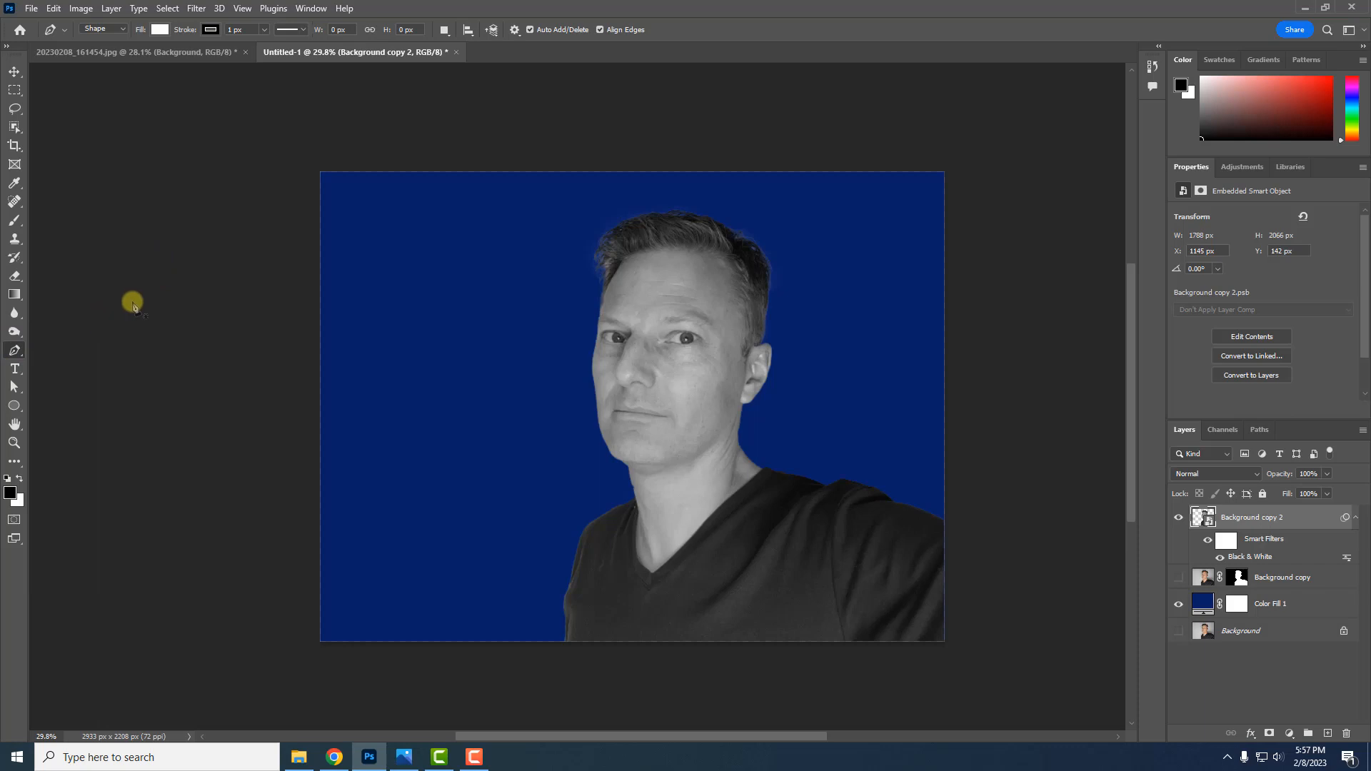
left_click(123, 29)
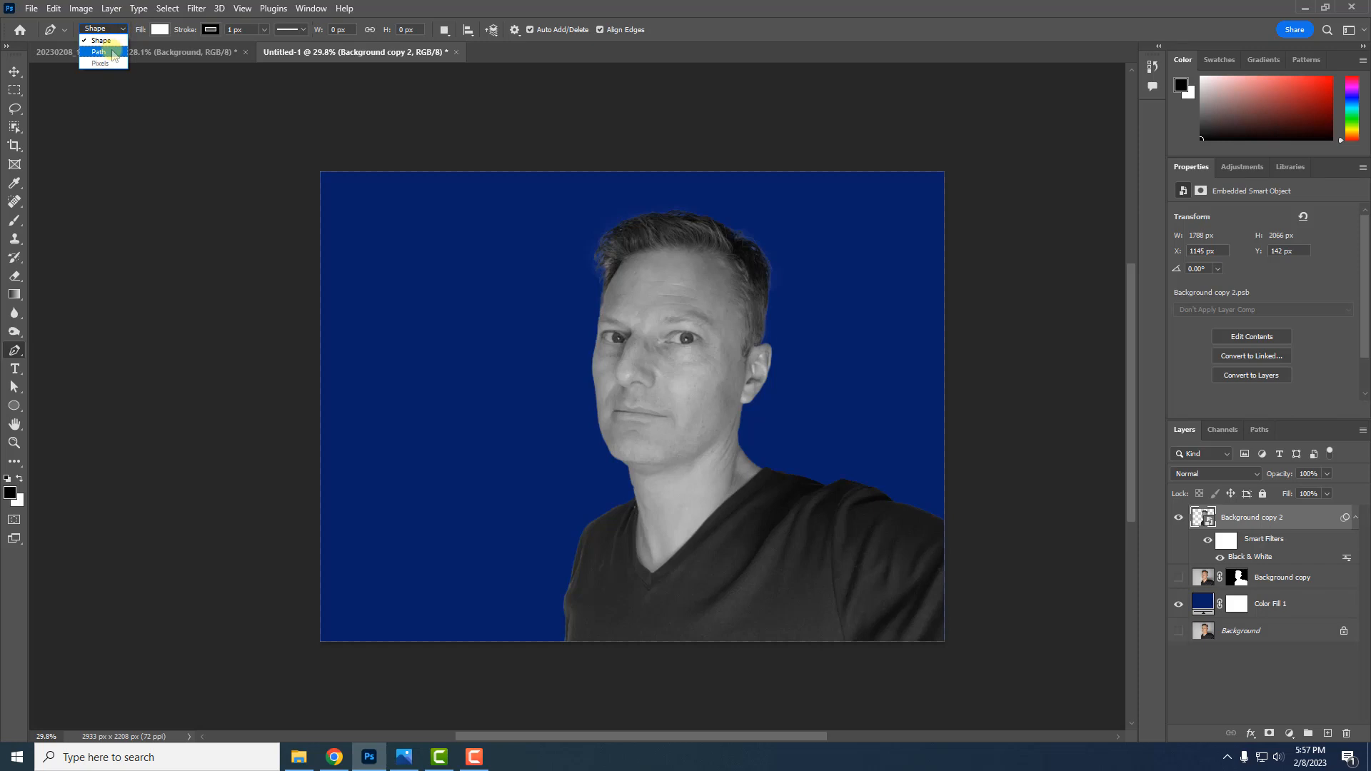
left_click(113, 53)
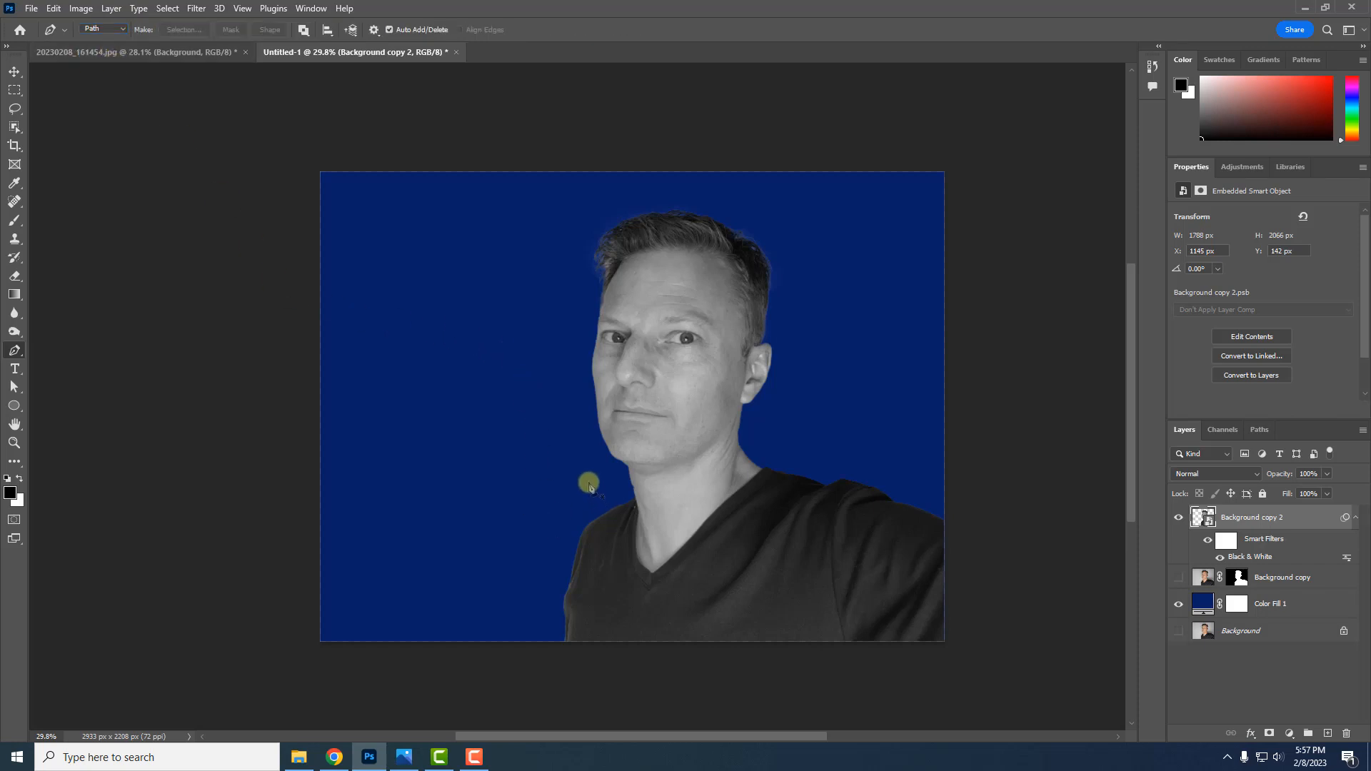
scroll(589, 484, "up", 3)
scroll(588, 483, "down", 3)
key("super")
scroll(579, 512, "up", 8)
key("space")
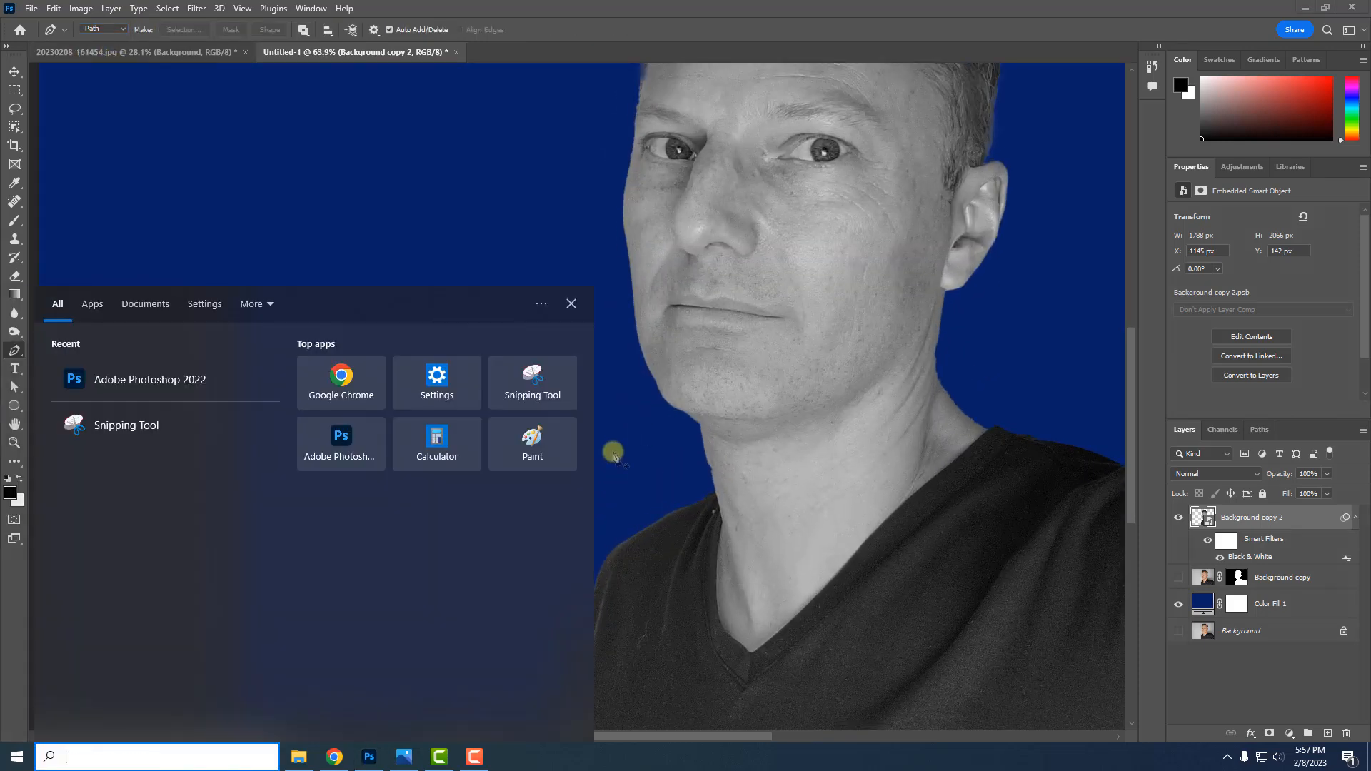
key("Escape")
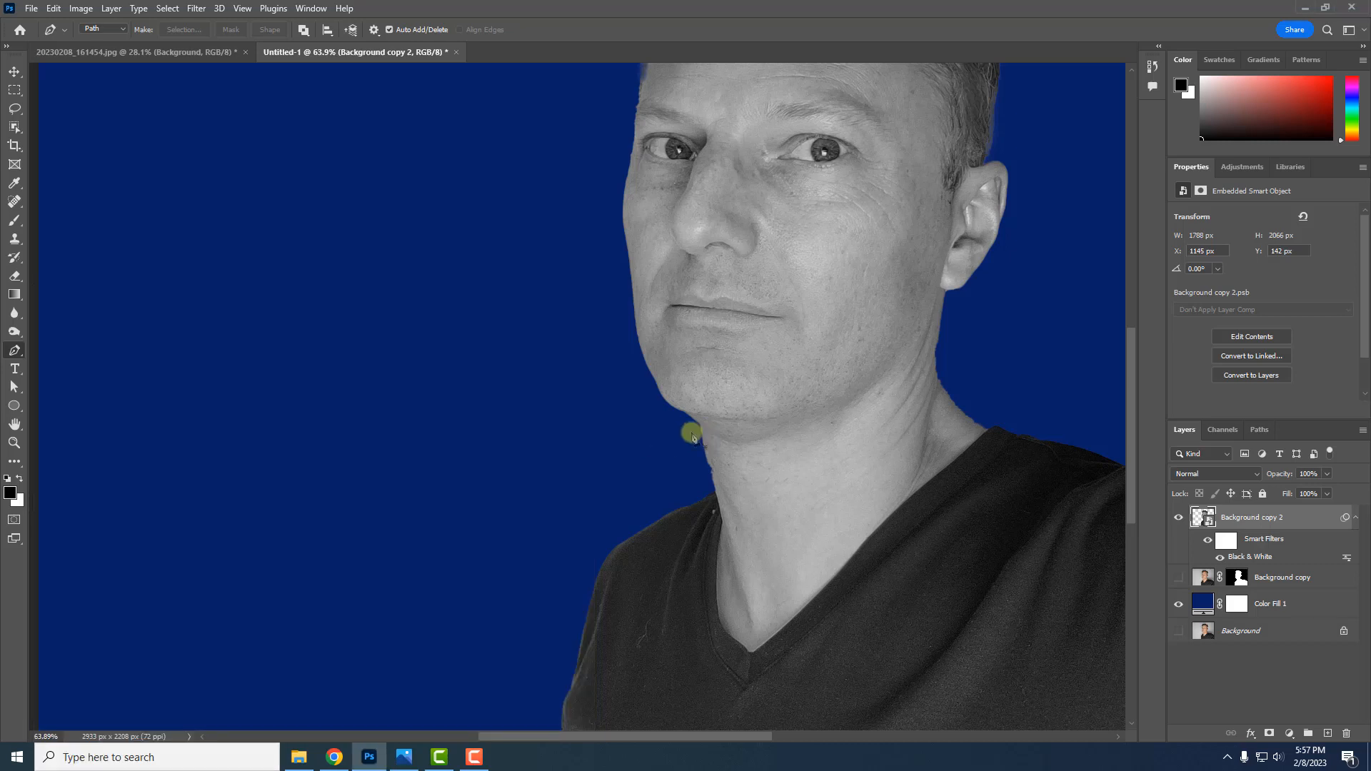
Draw a curved Pen path along the man's jawline, starting at the chin's outer edge and running towards the earlobe
scroll(663, 410, "down", 2)
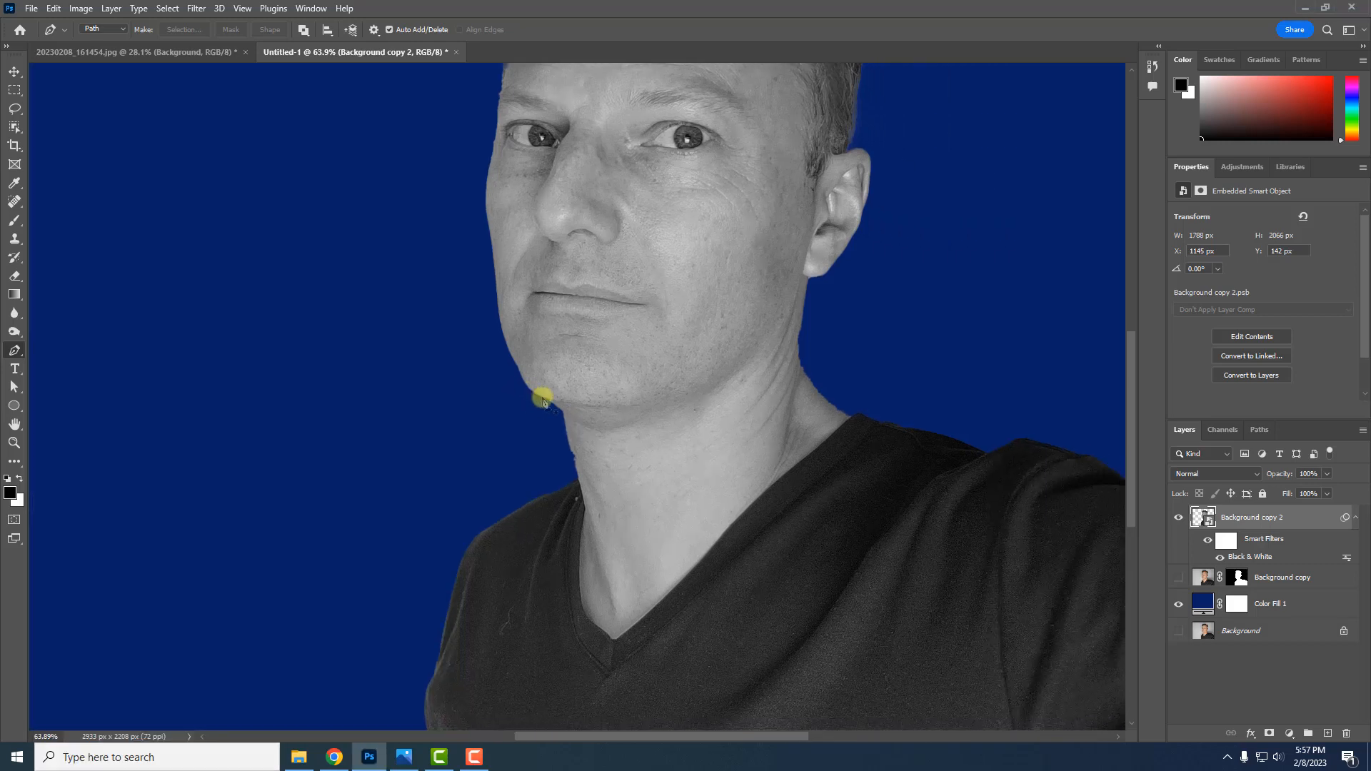
scroll(796, 338, "down", 3)
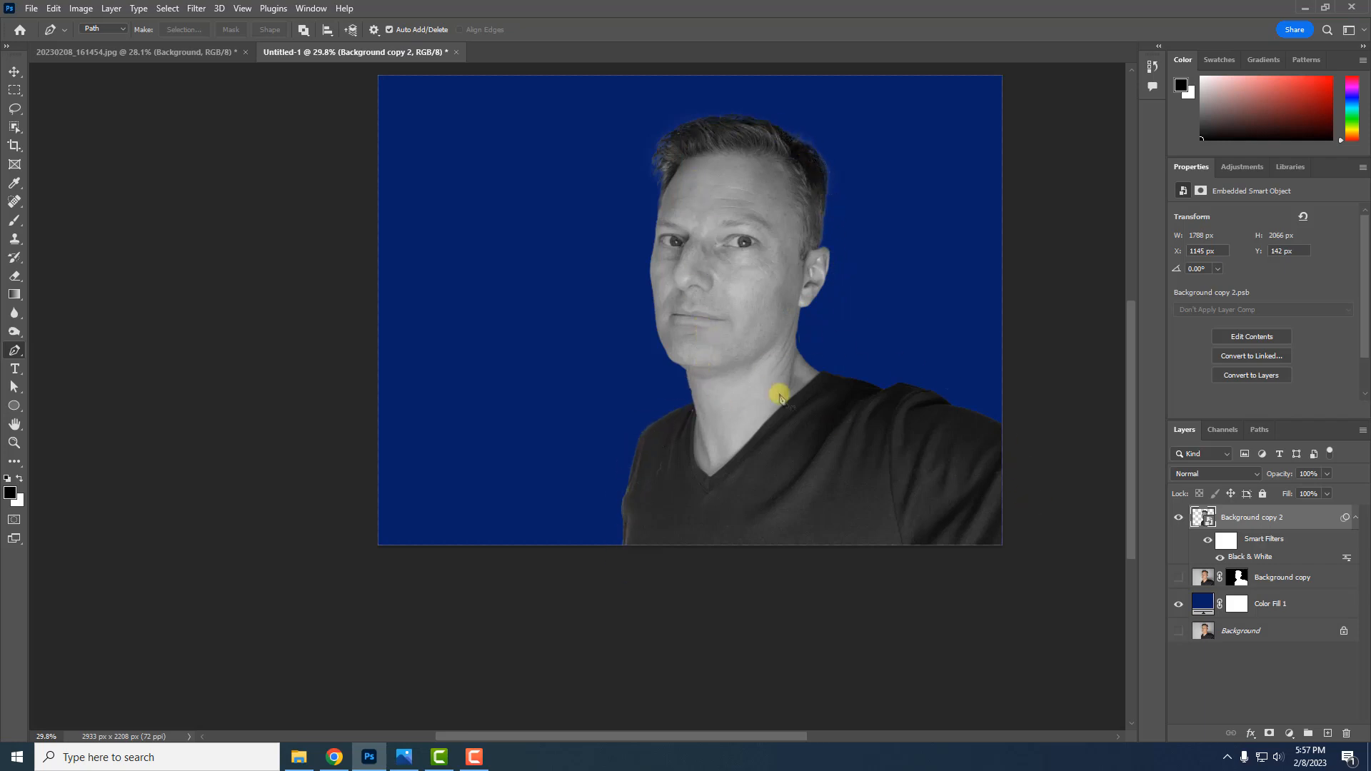
scroll(703, 390, "up", 5)
scroll(662, 340, "up", 1)
scroll(661, 340, "down", 1)
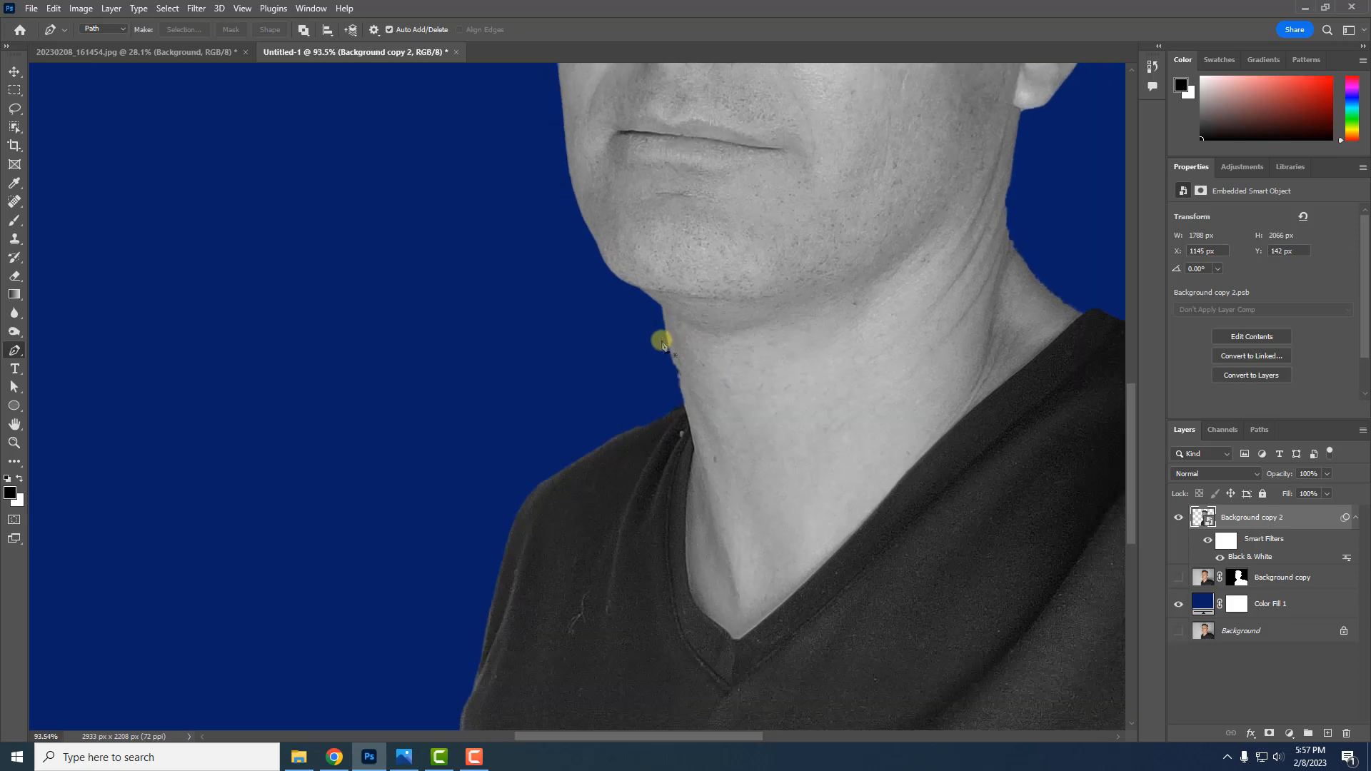
left_click_drag(676, 335, 574, 432)
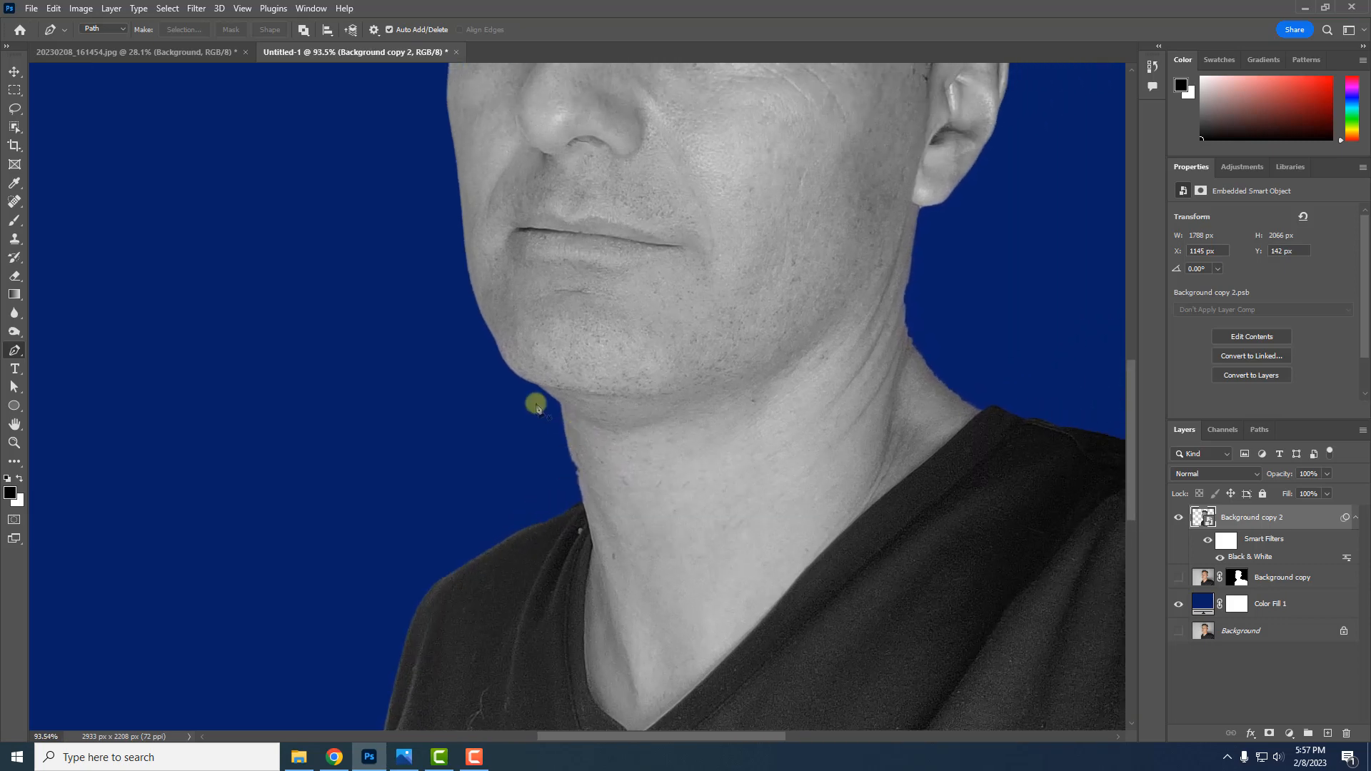
left_click(511, 372)
left_click_drag(651, 398, 762, 365)
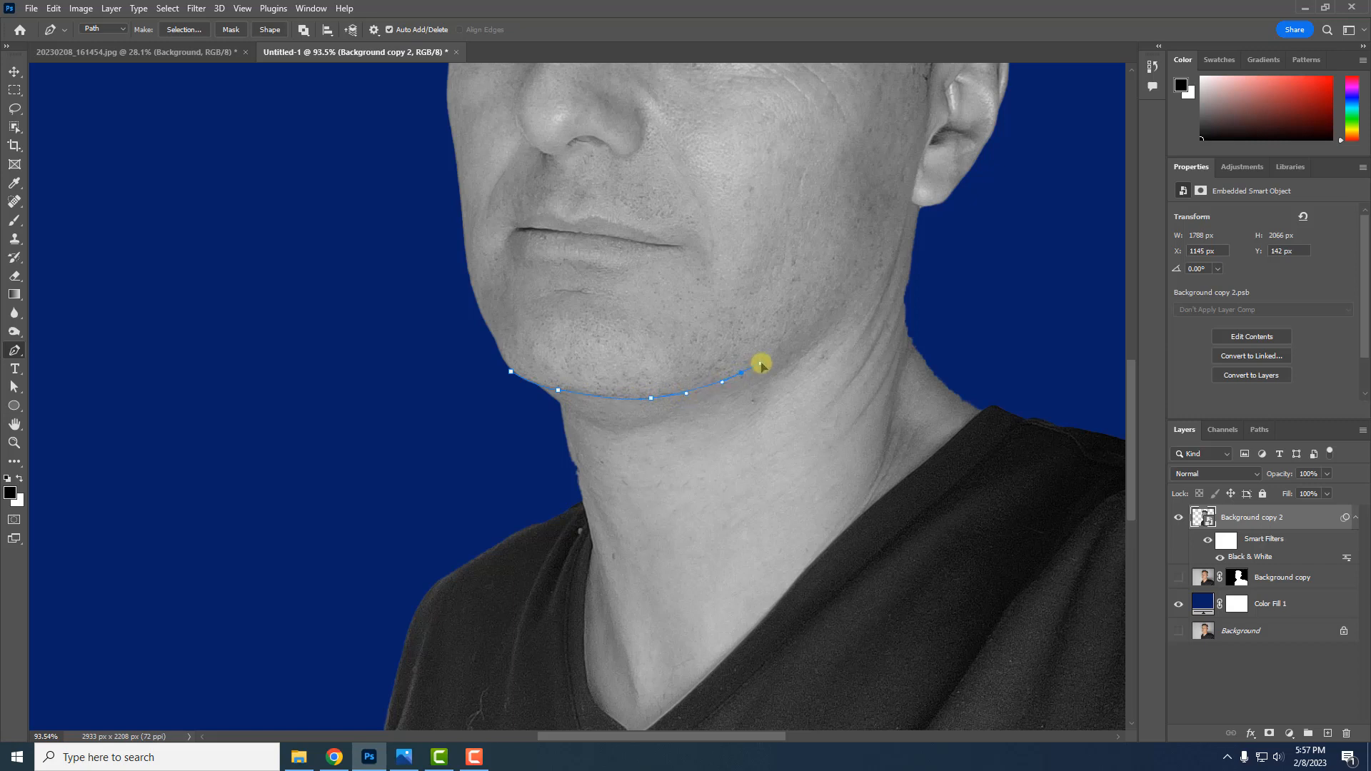
left_click_drag(827, 328, 898, 259)
Extend the path from below the ear over the nearby shoulder and down outside the canvas edge
left_click(999, 320)
scroll(1014, 326, "down", 6)
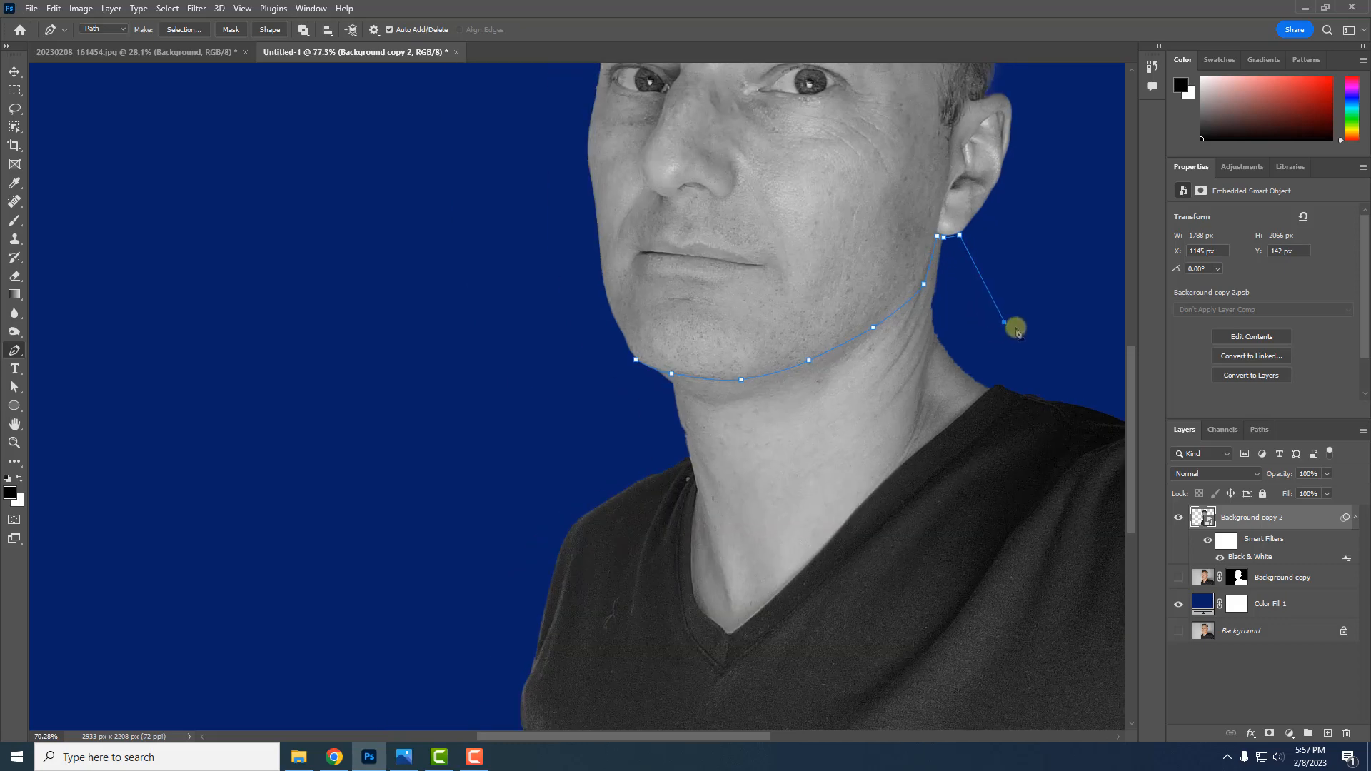
left_click_drag(1026, 339, 388, 282)
left_click(464, 263)
left_click(637, 285)
left_click(734, 374)
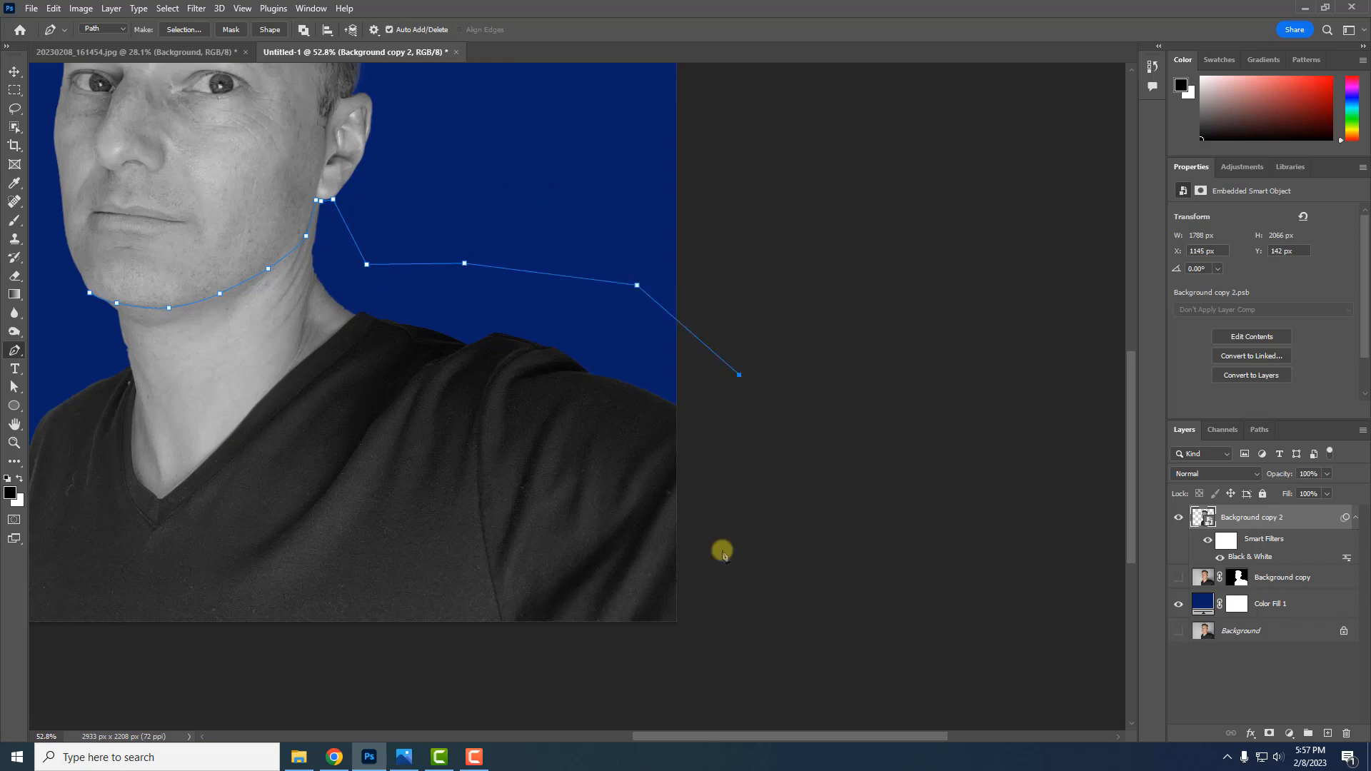
left_click(722, 569)
Continue the path beneath the canvas and up around the other shoulder, closing it at its starting point on the chin
left_click_drag(646, 623, 1124, 529)
left_click(802, 596)
left_click(681, 572)
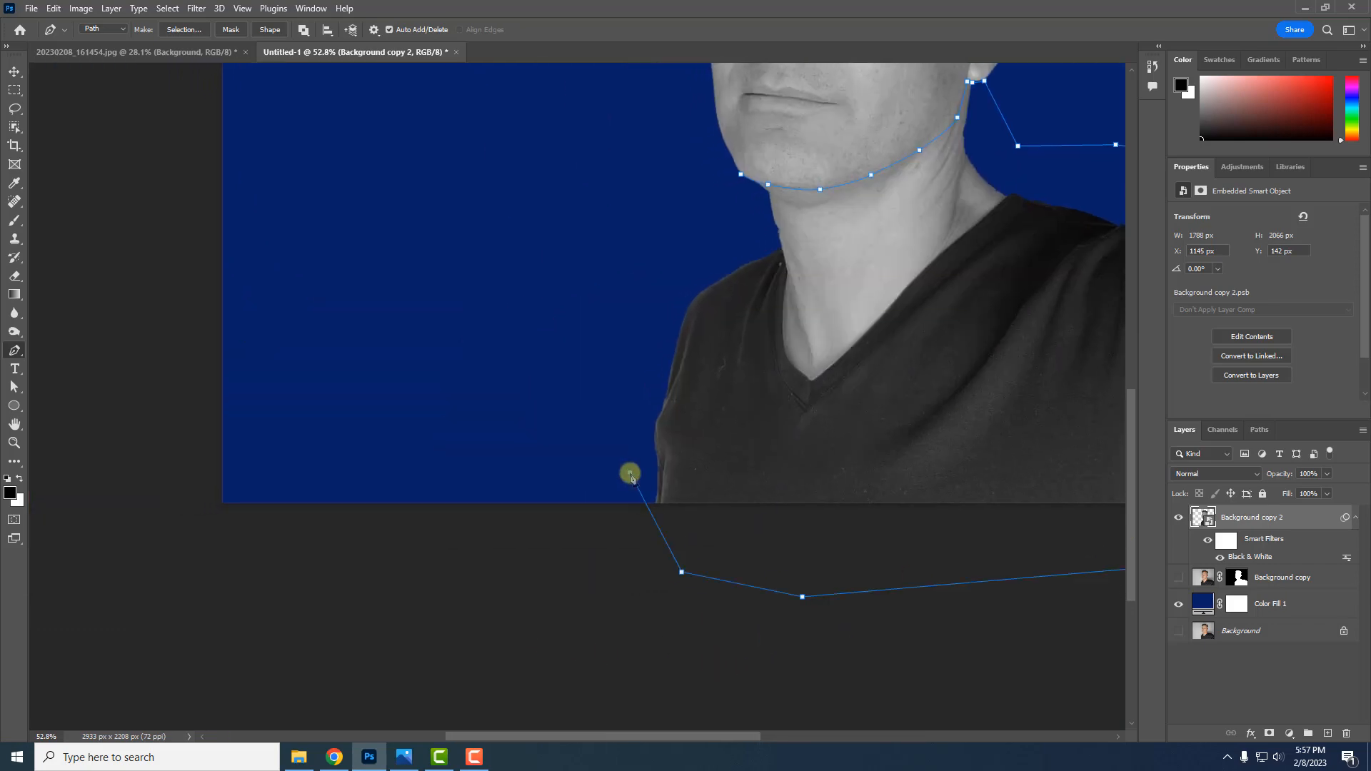
left_click(629, 472)
left_click(615, 378)
left_click(660, 242)
left_click(707, 209)
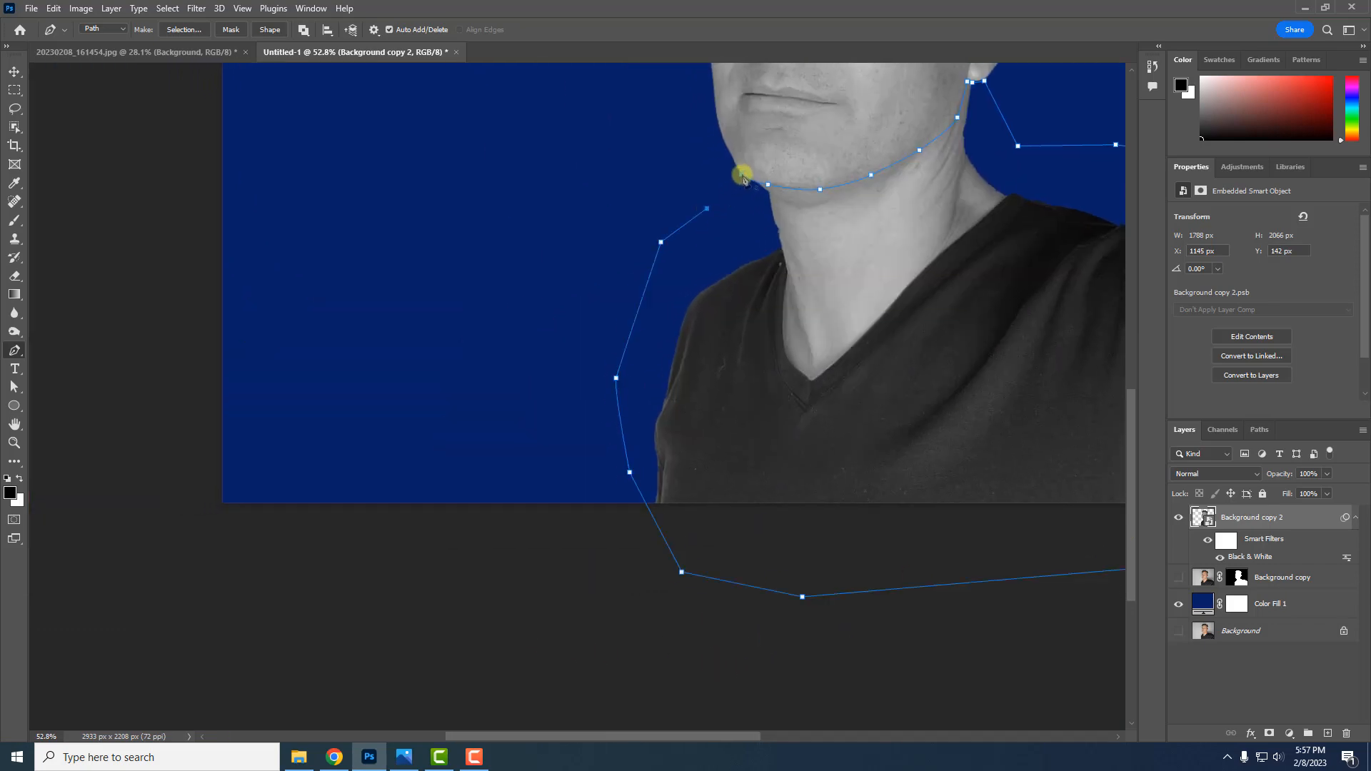
left_click(742, 175)
Make a new anti-aliased selection from the closed path with a Feather Radius of 0 pixels
left_click_drag(915, 247, 482, 315)
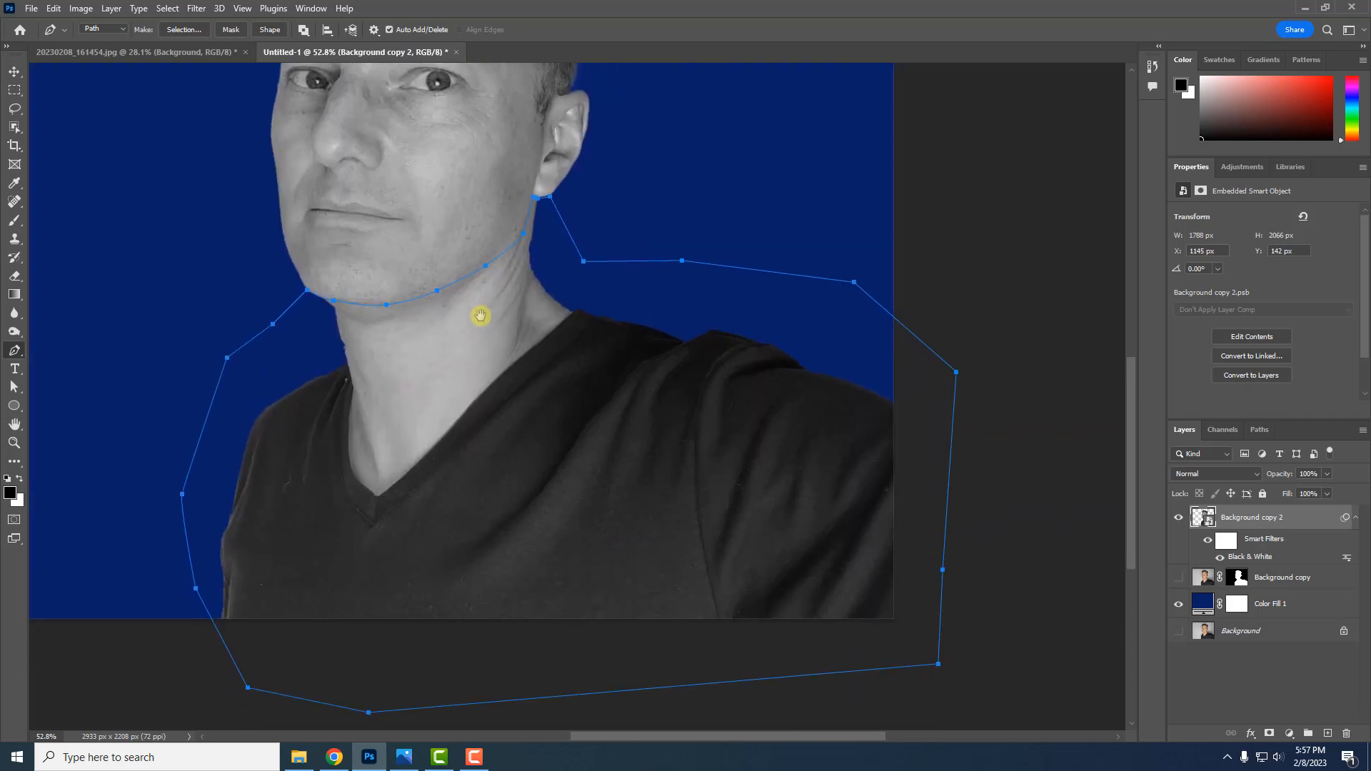
right_click(642, 230)
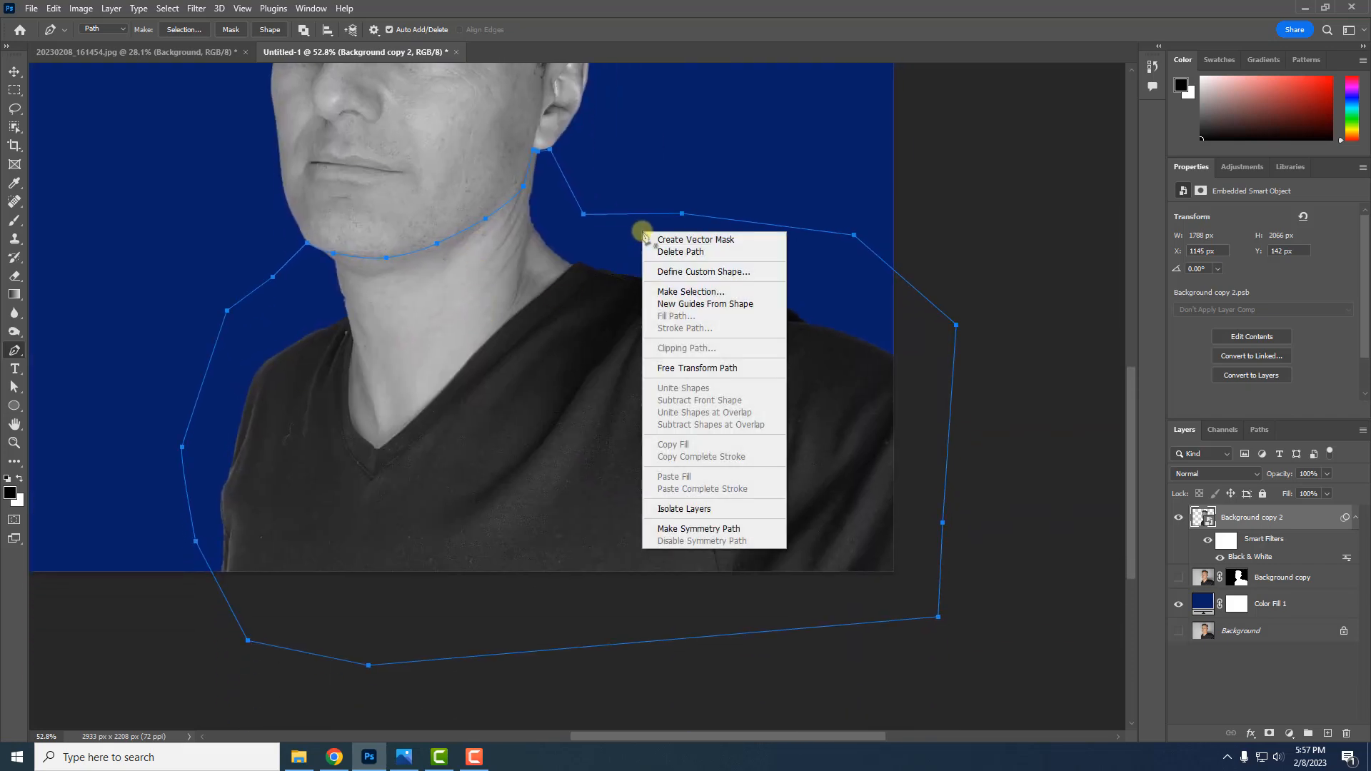
left_click(690, 293)
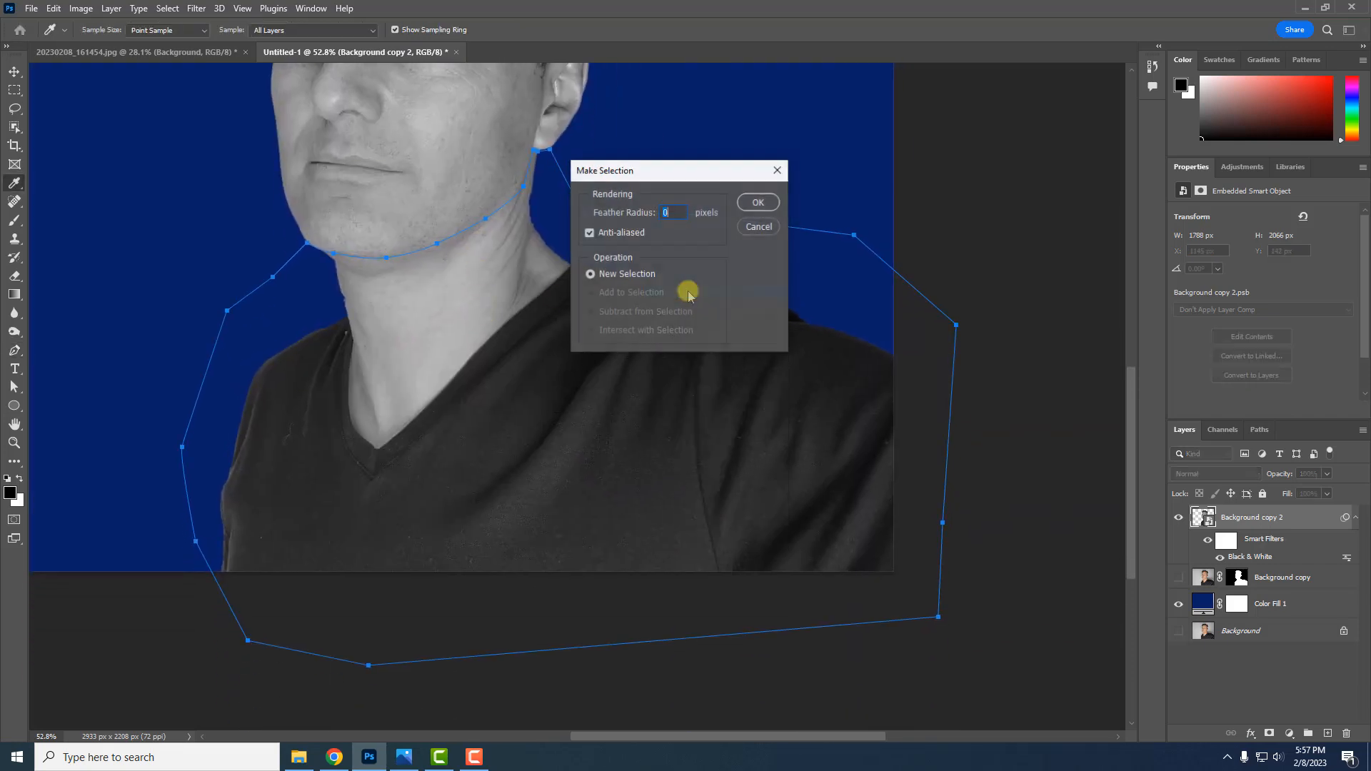
left_click(757, 205)
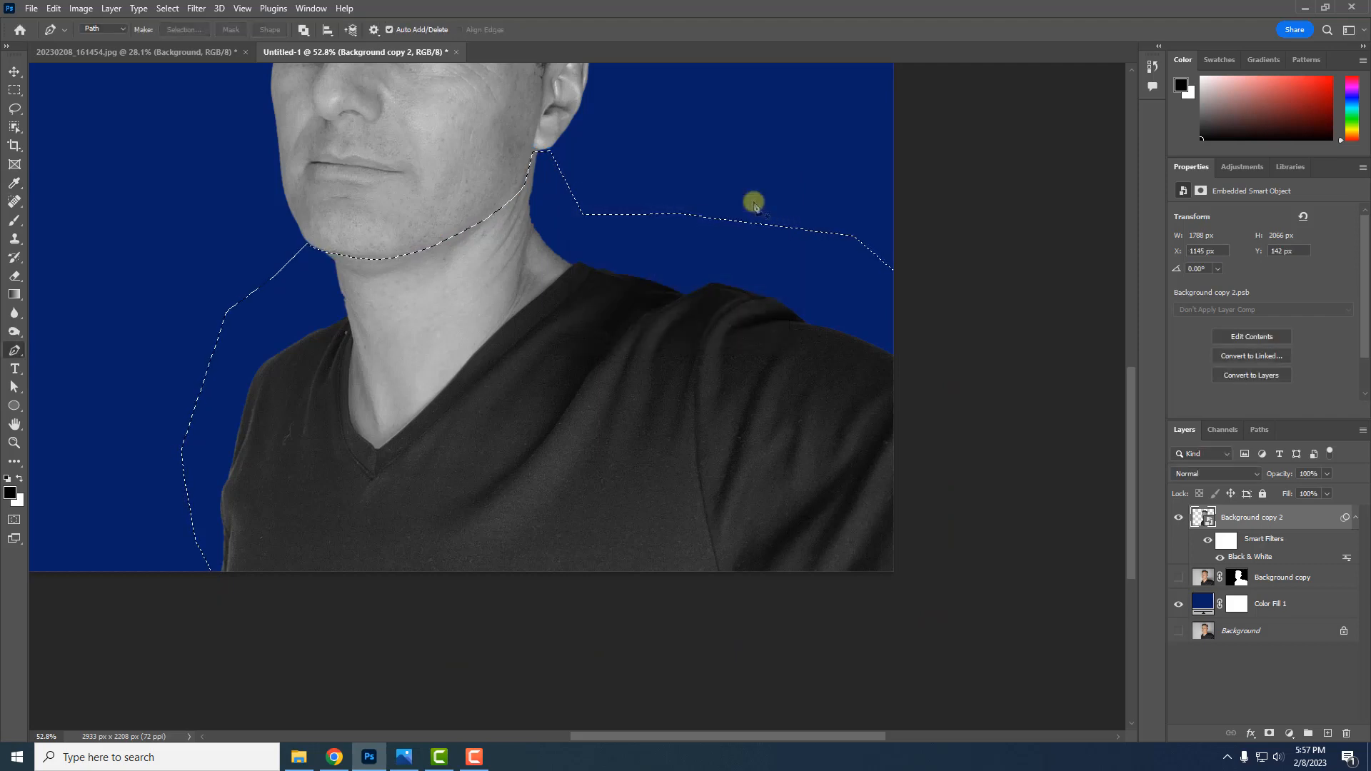
Add a layer mask to the Background copy 2 layer from the active neck-and-body selection
scroll(684, 312, "down", 3)
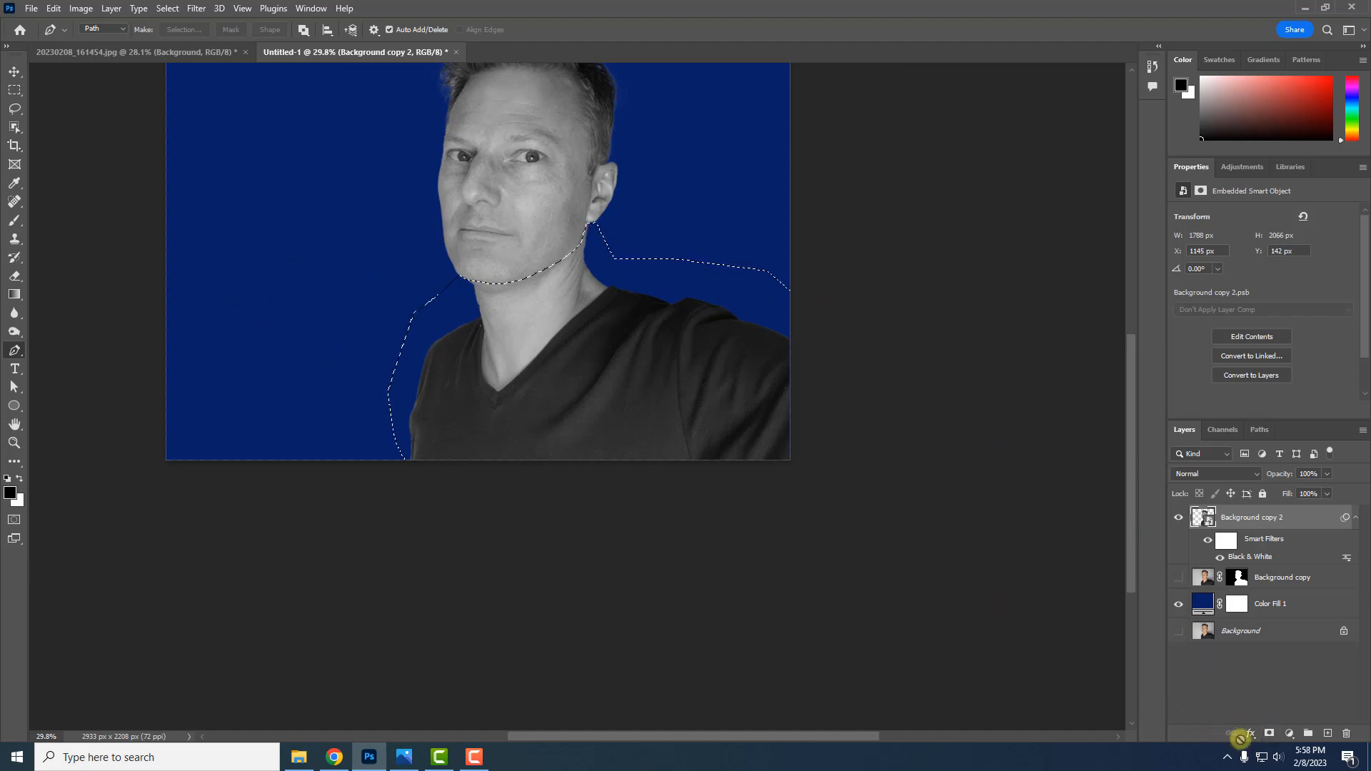
left_click(1268, 733)
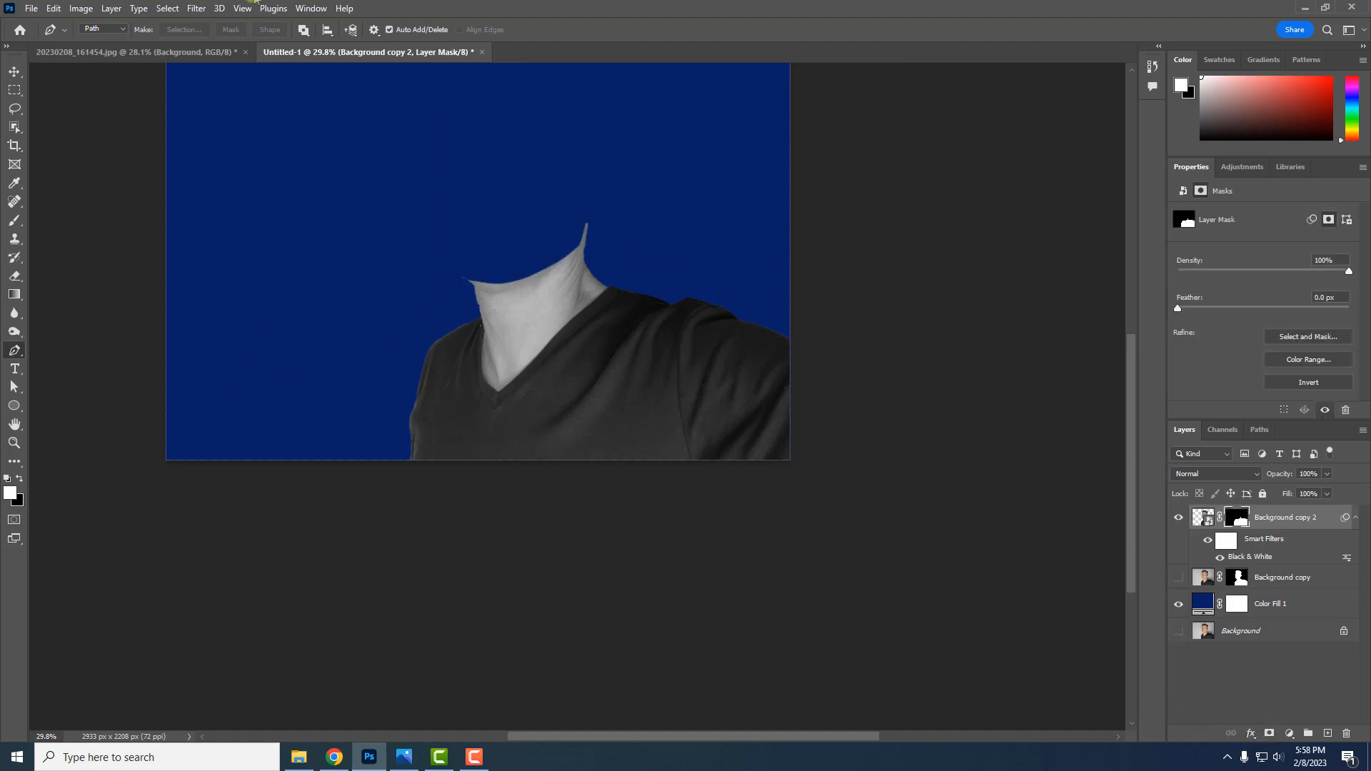
scroll(530, 230, "up", 2)
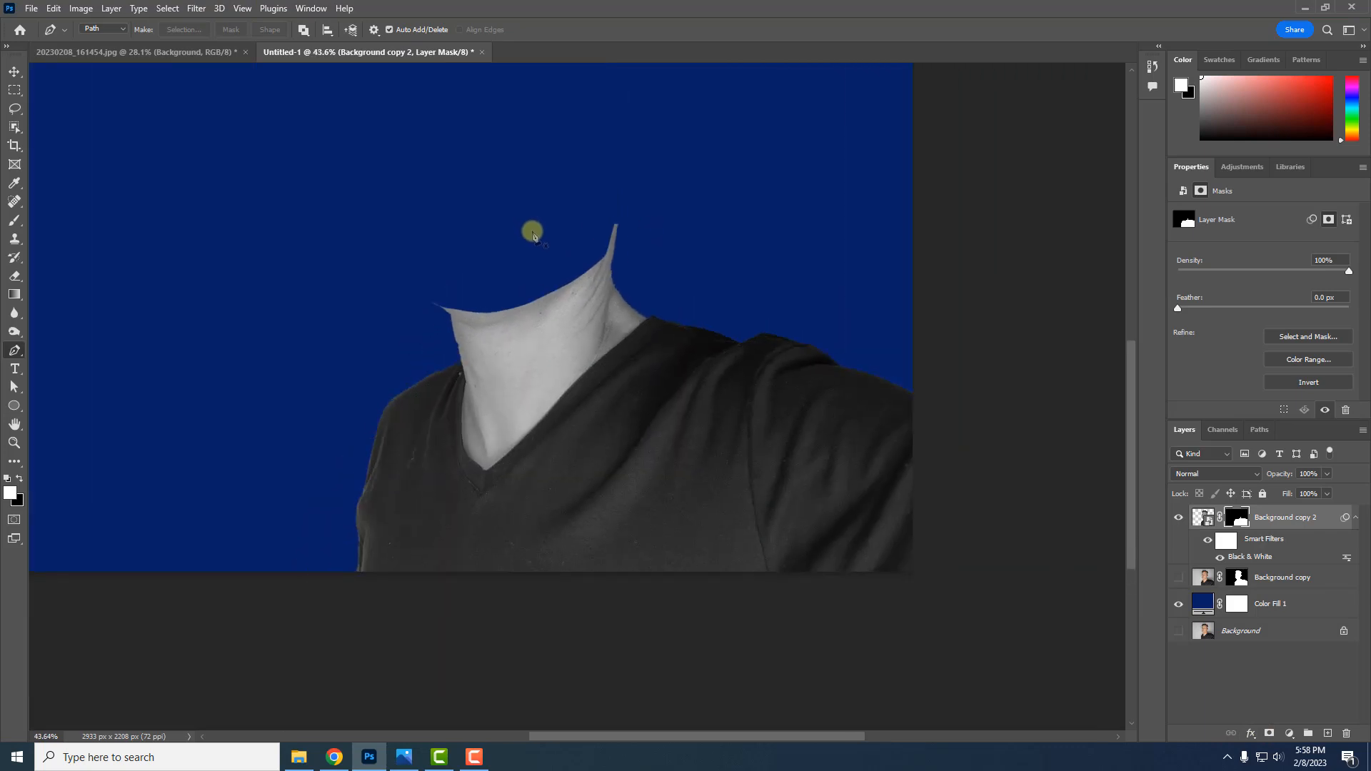
left_click_drag(533, 233, 570, 293)
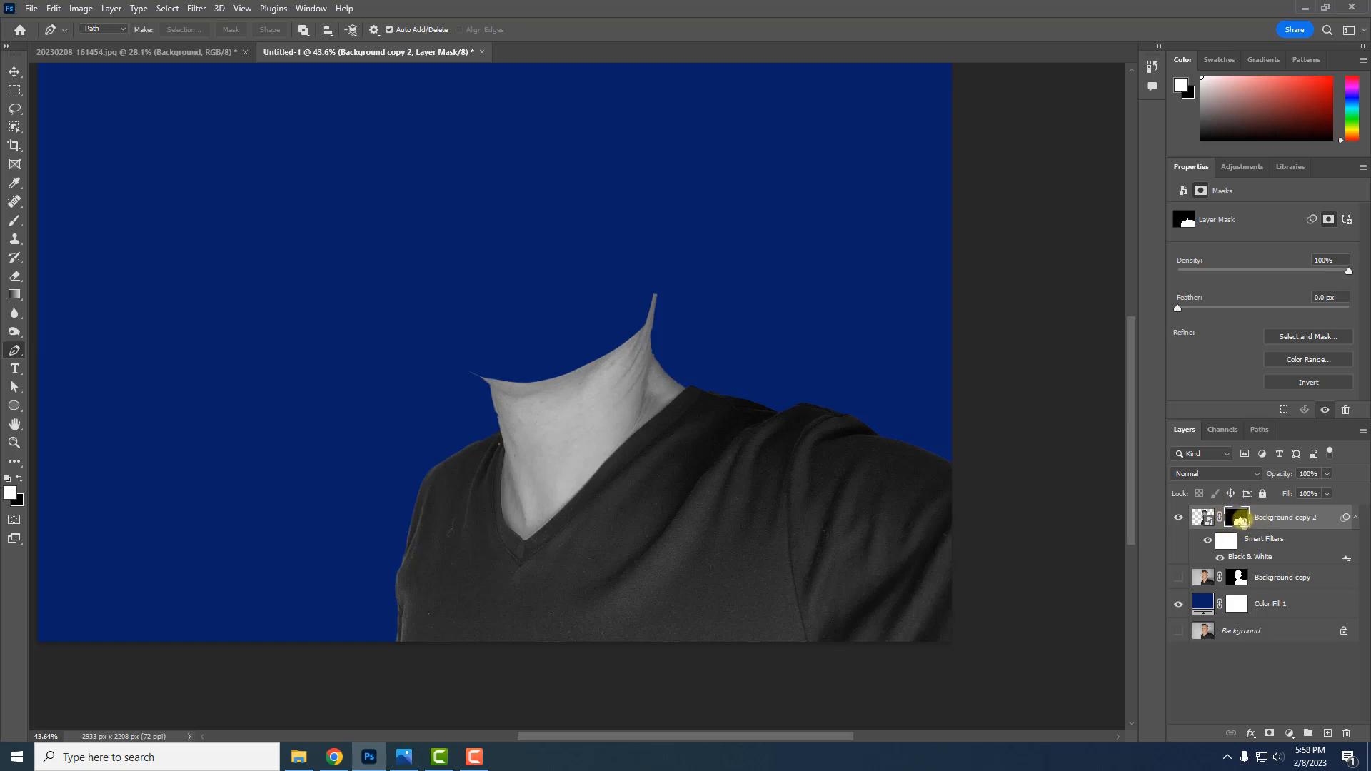
Invert the Background copy 2 layer mask so that only the head shows
left_click(80, 8)
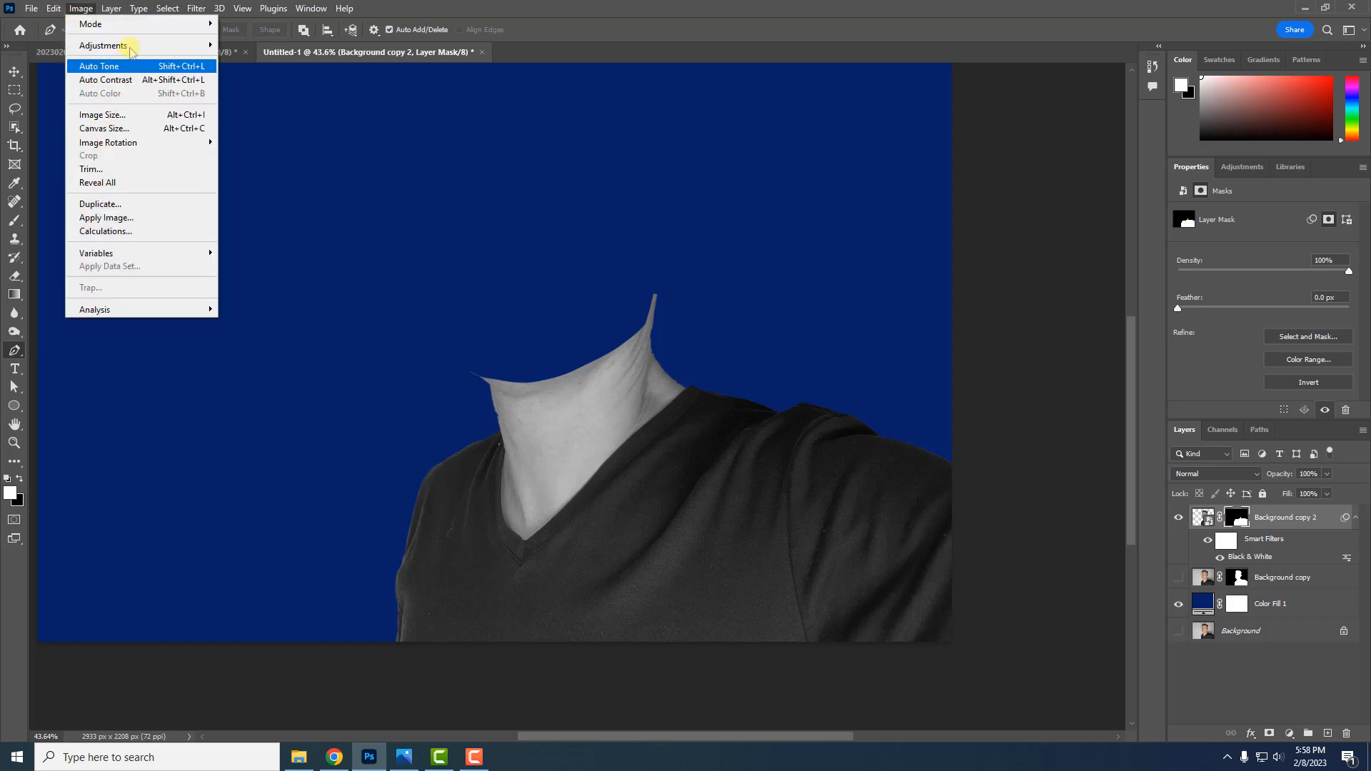
mouse_move(179, 45)
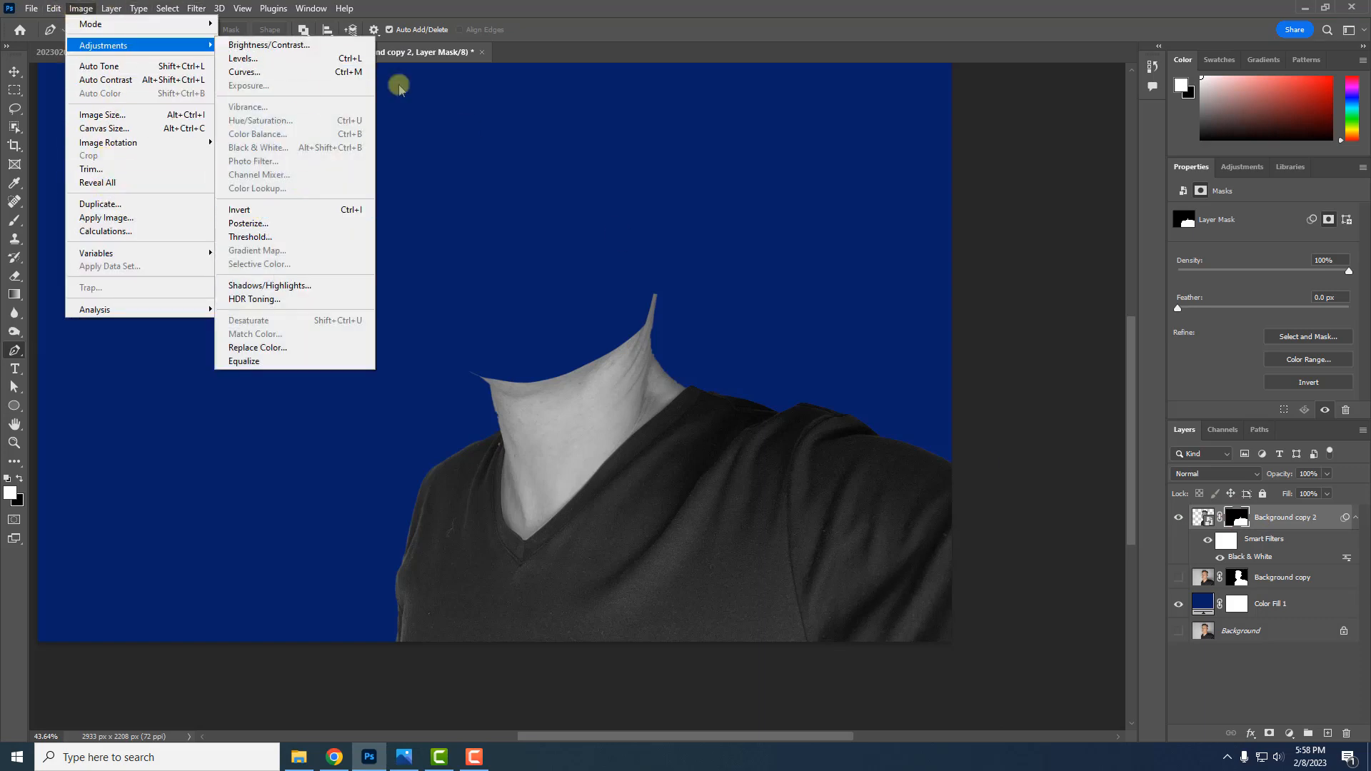
left_click(457, 6)
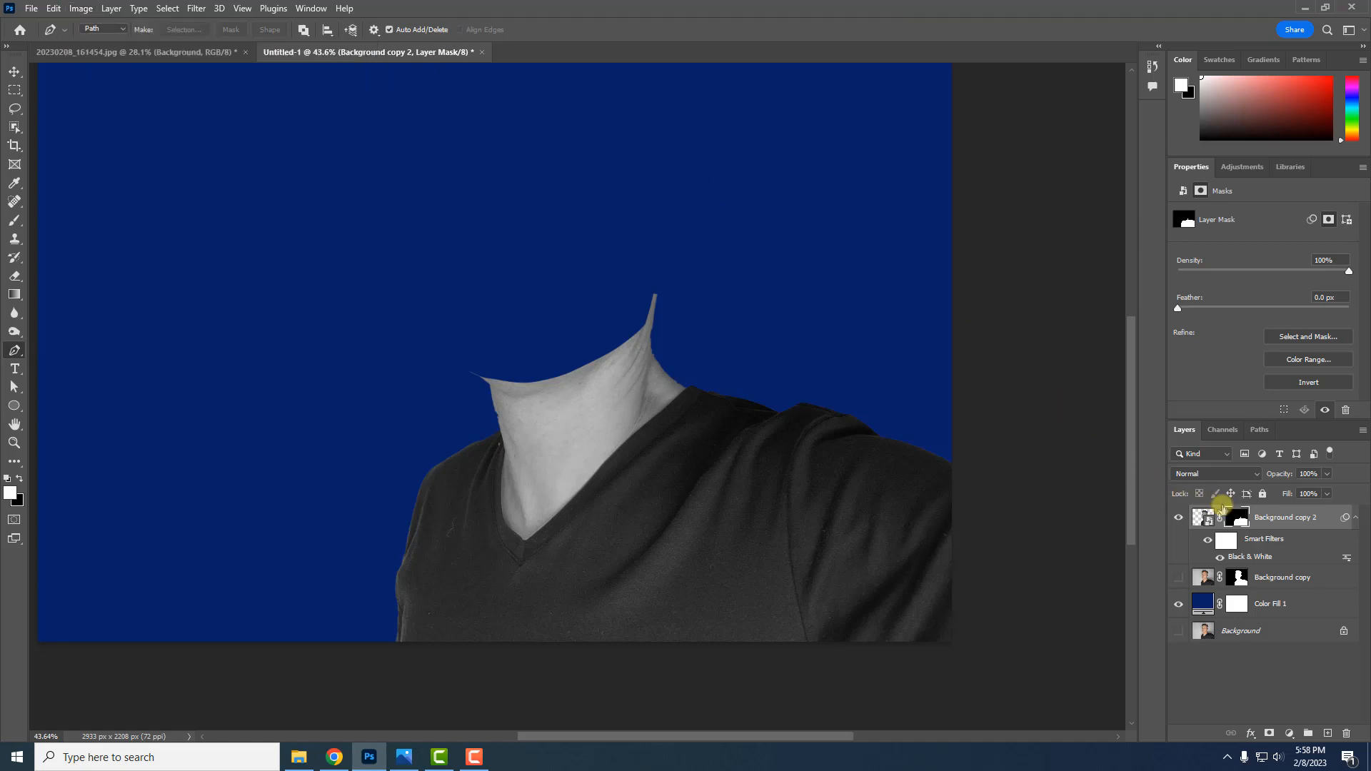
key("ctrl+i")
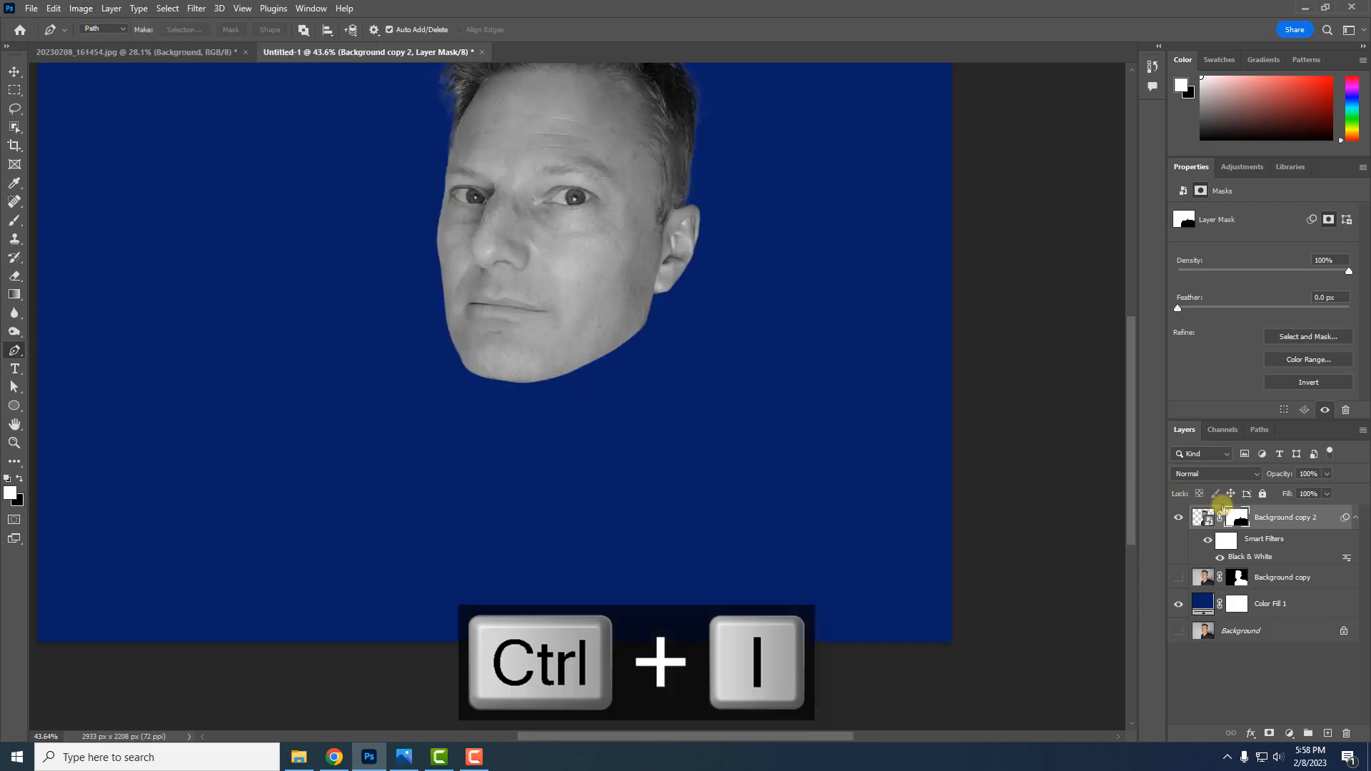
Rasterize the Background copy 2 smart object layer
scroll(576, 291, "down", 3)
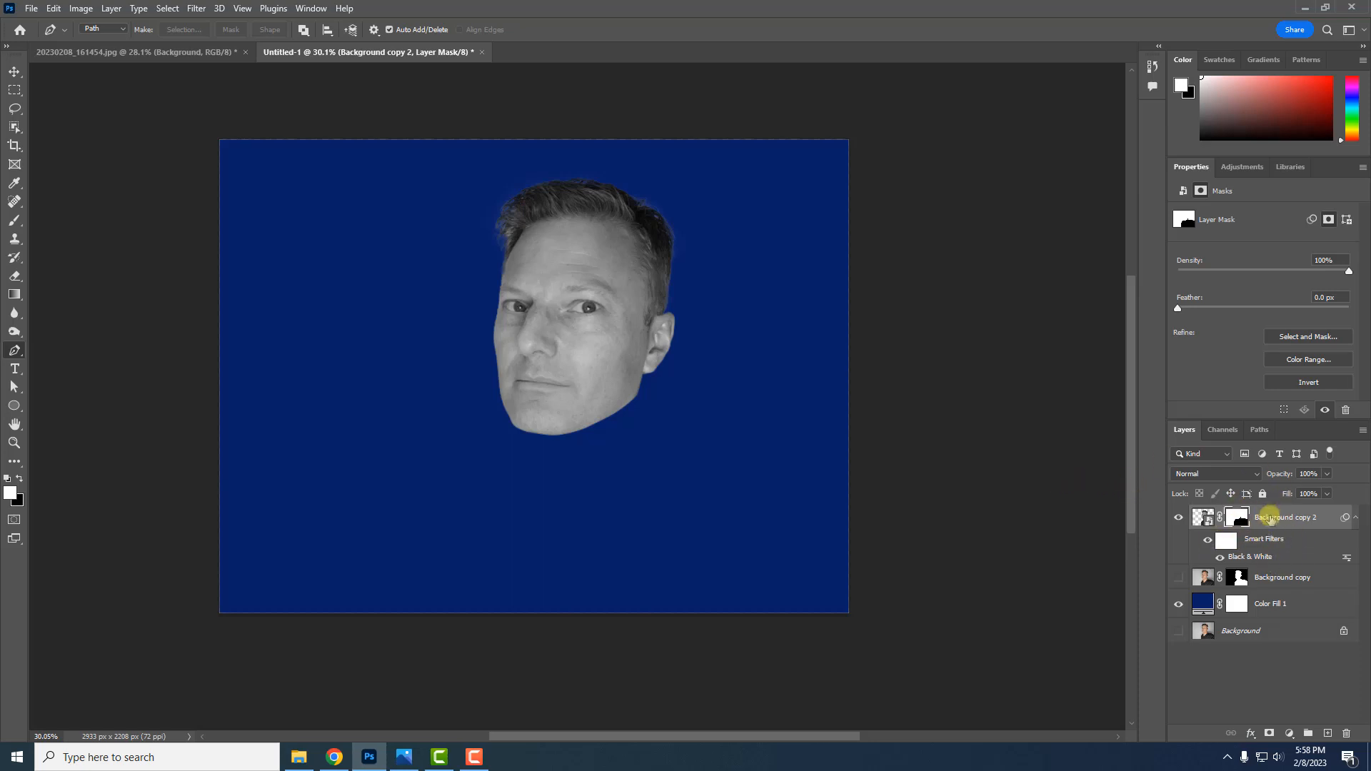
right_click(1269, 518)
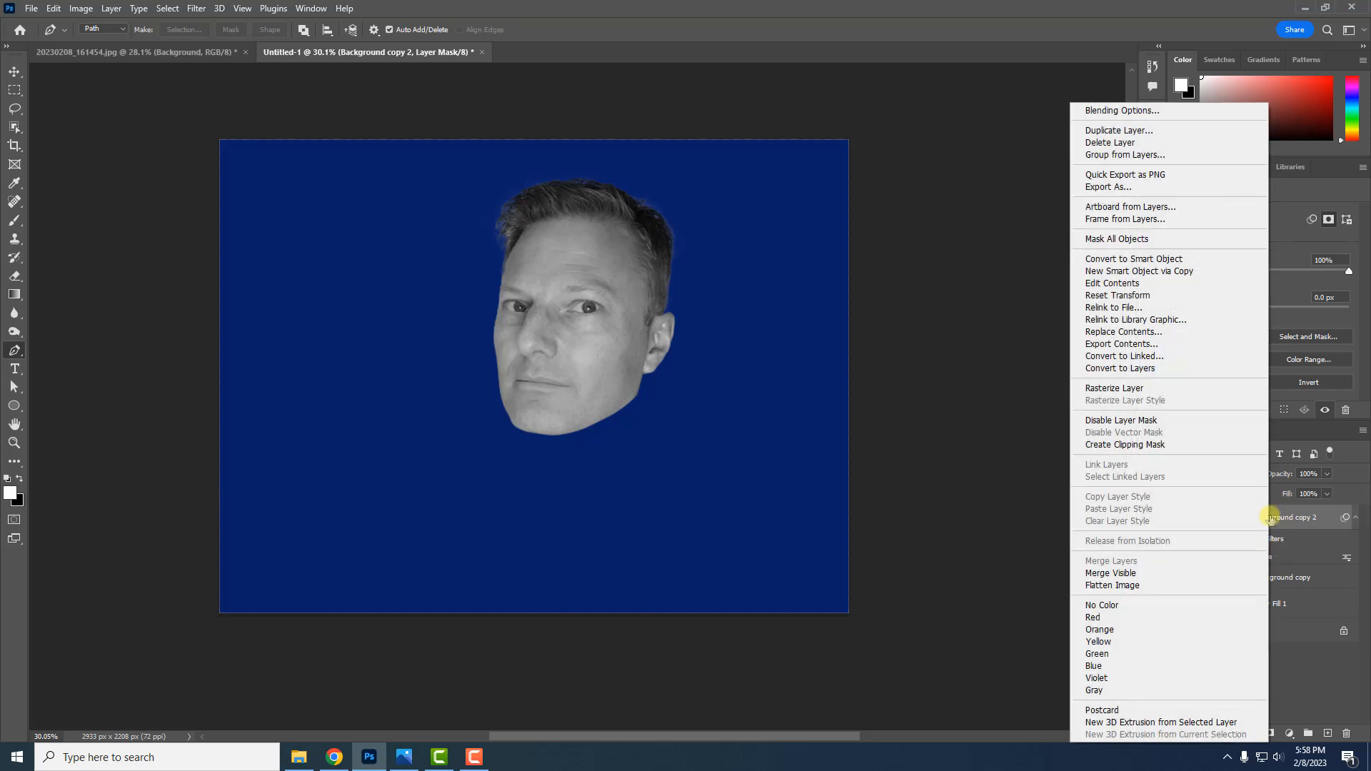
left_click(1119, 392)
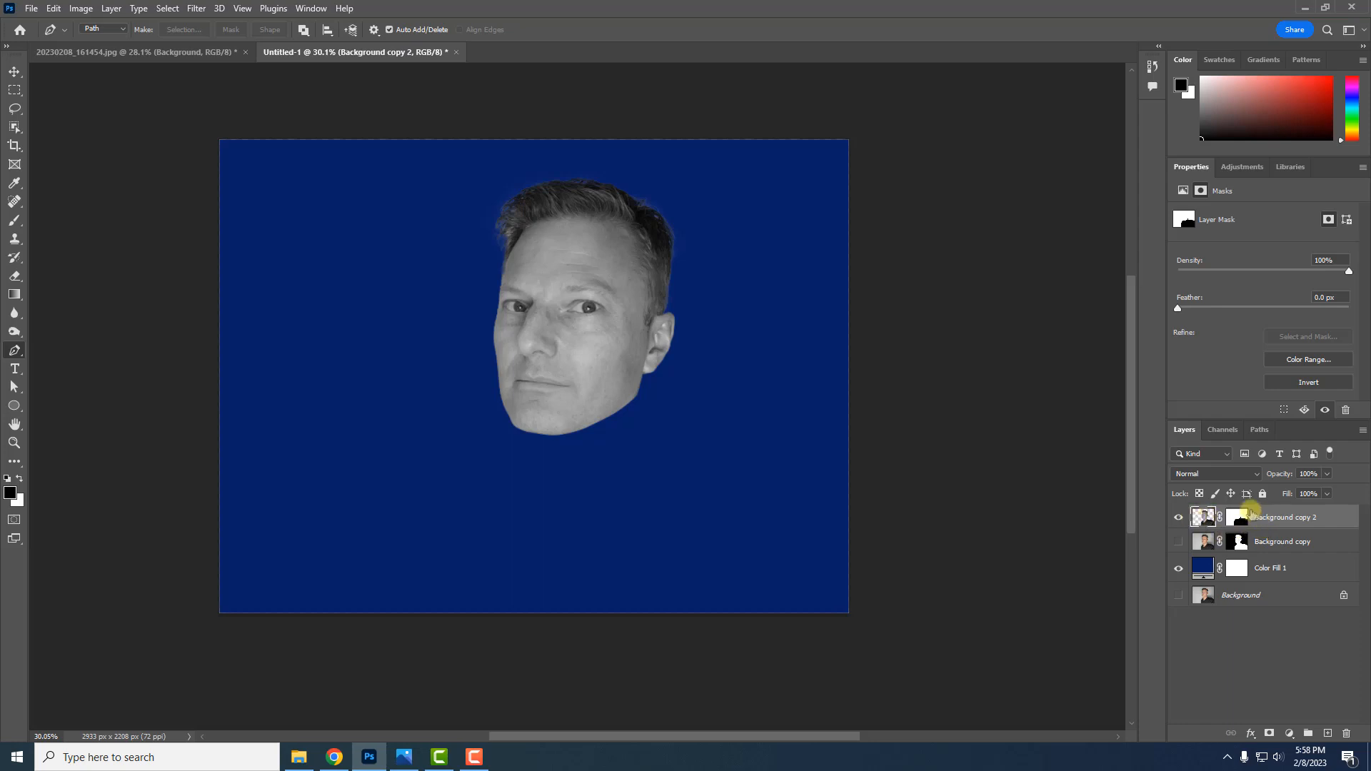
Apply the layer mask on Background copy 2 permanently and toggle the layer's visibility to check the isolated head
left_click(1237, 520)
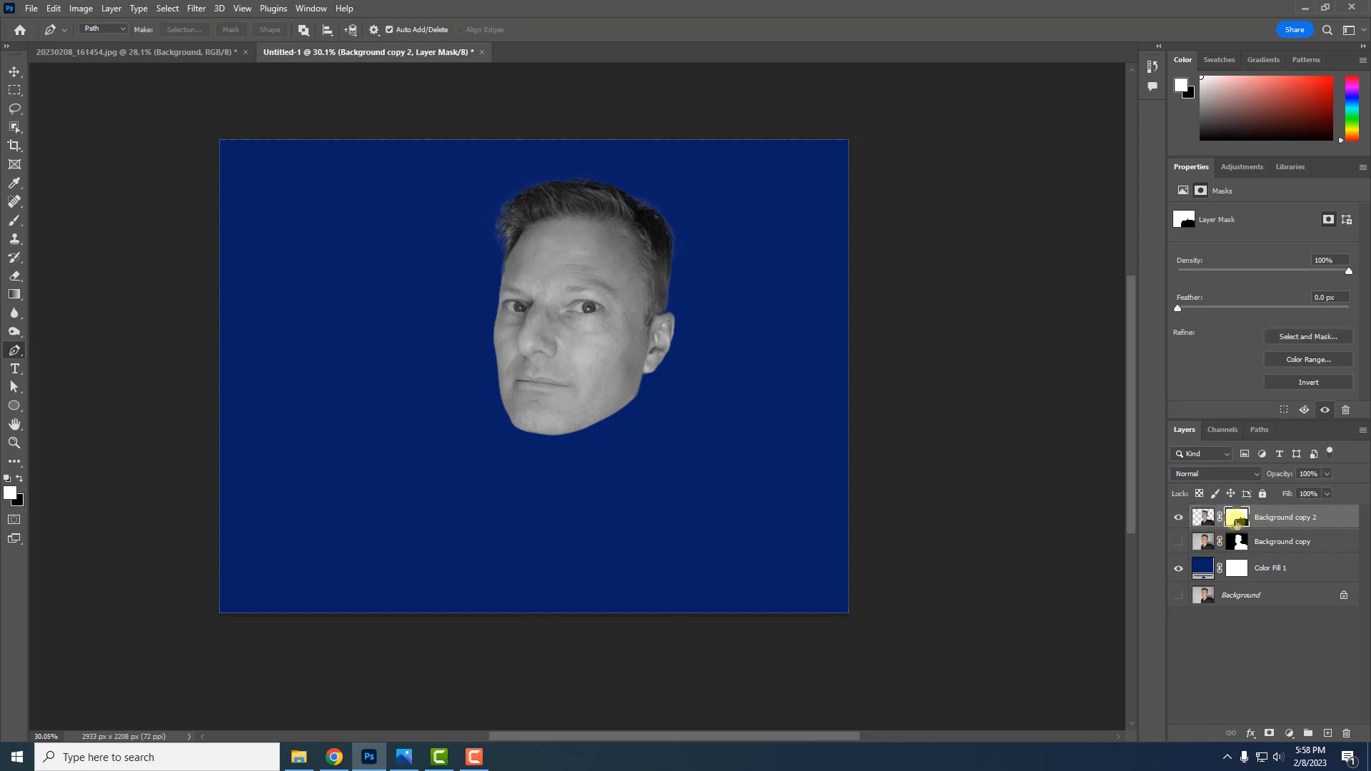
left_click(1263, 519)
right_click(1264, 519)
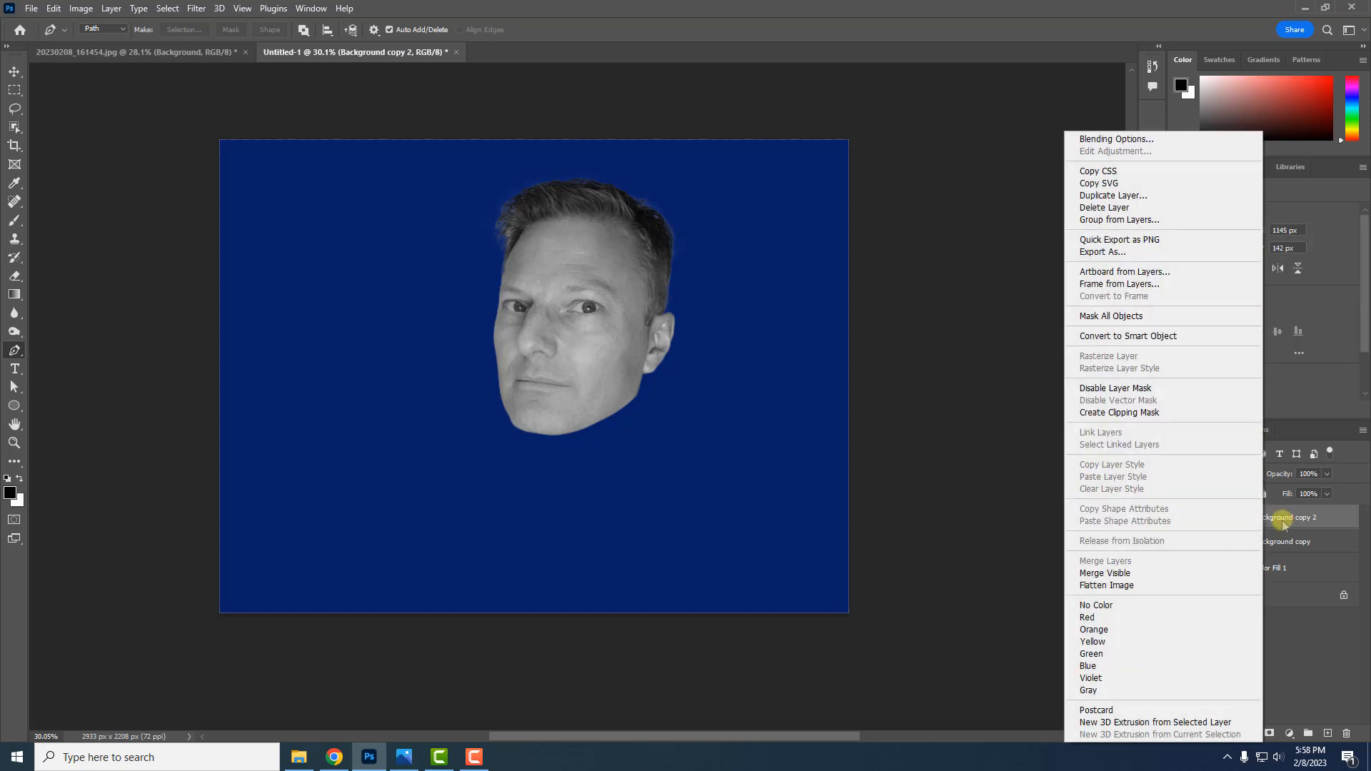
left_click(1268, 520)
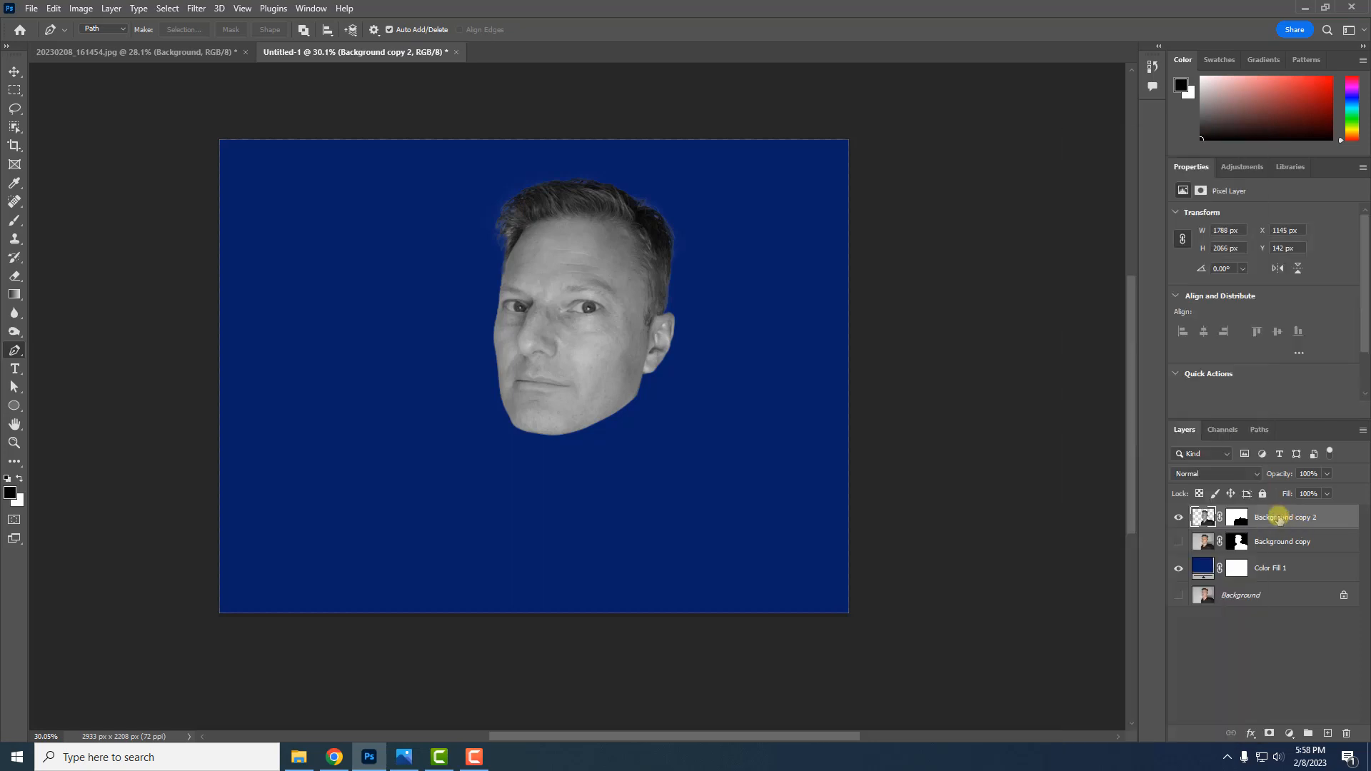
left_click(1238, 517)
right_click(1239, 519)
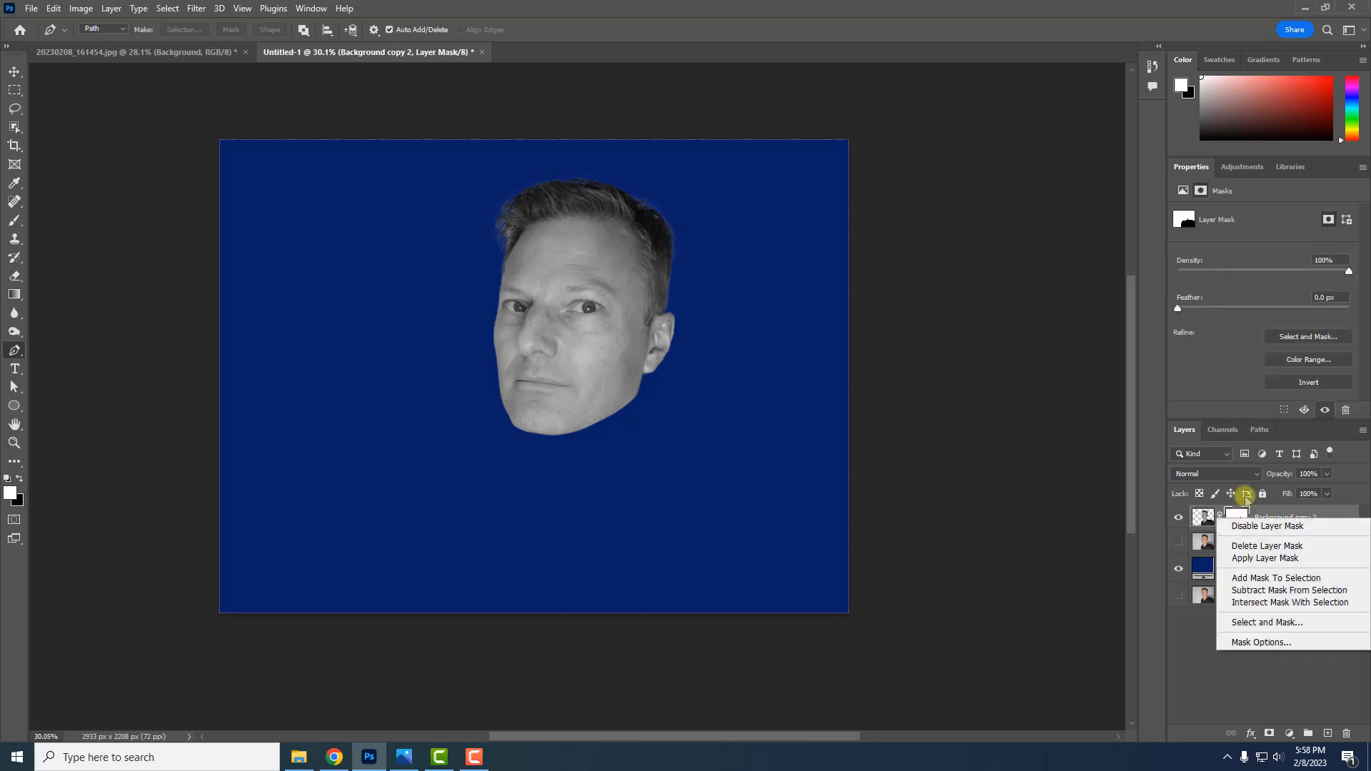
left_click(1272, 559)
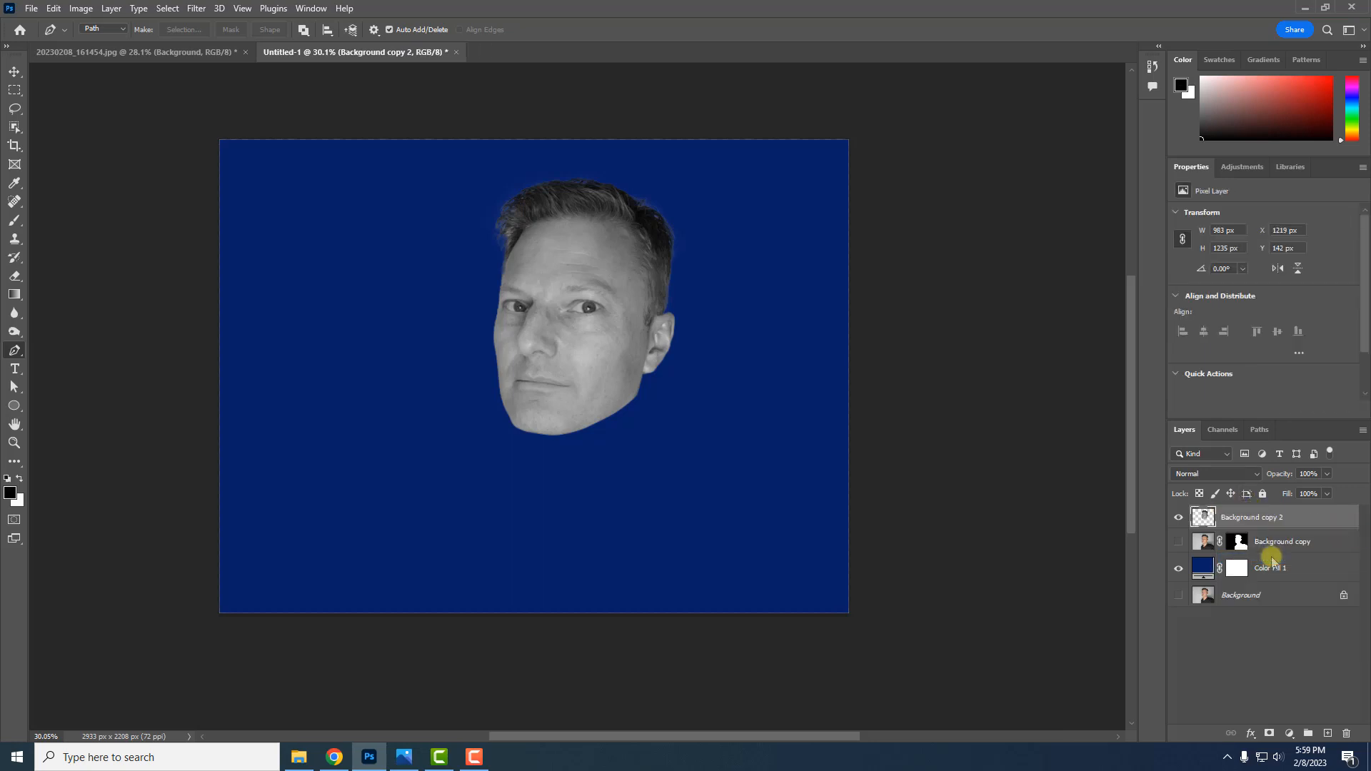
left_click(1180, 517)
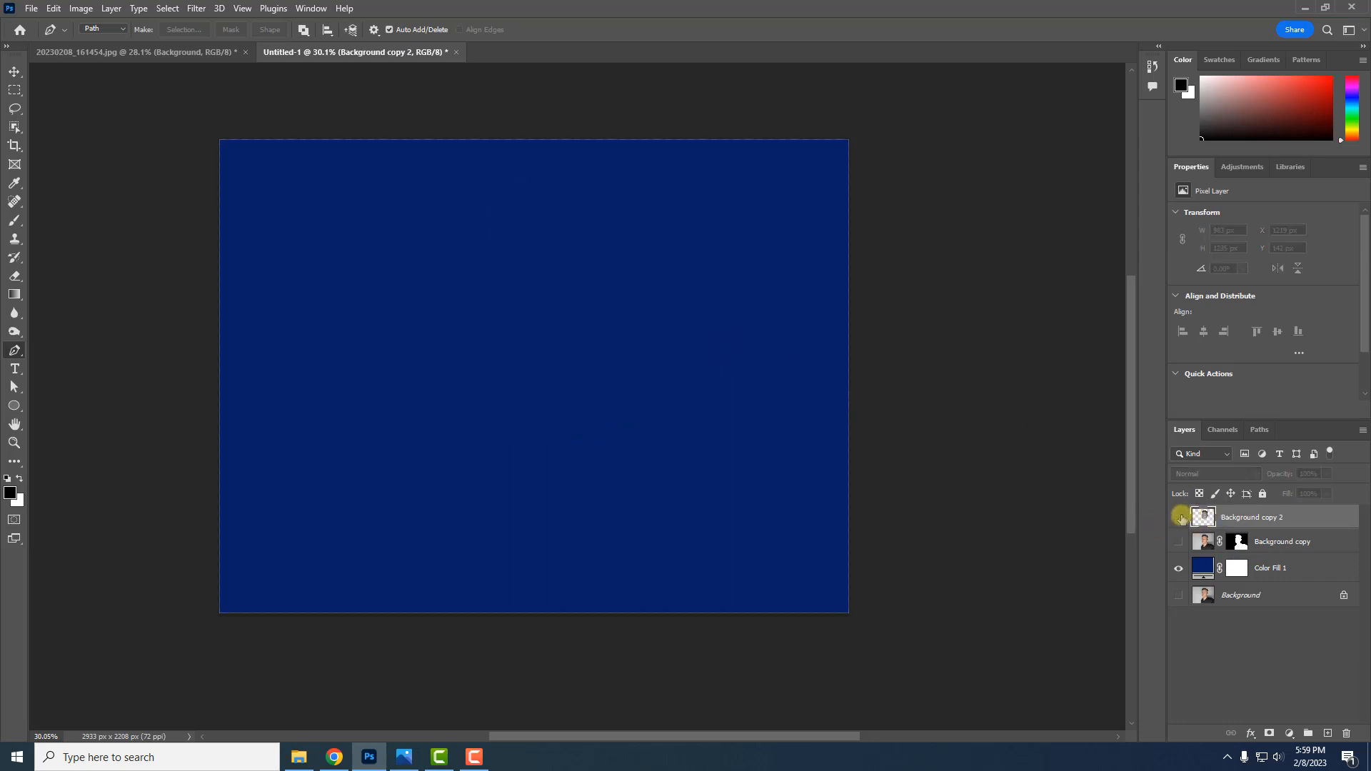
left_click(1180, 517)
left_click(1179, 517)
left_click(1180, 517)
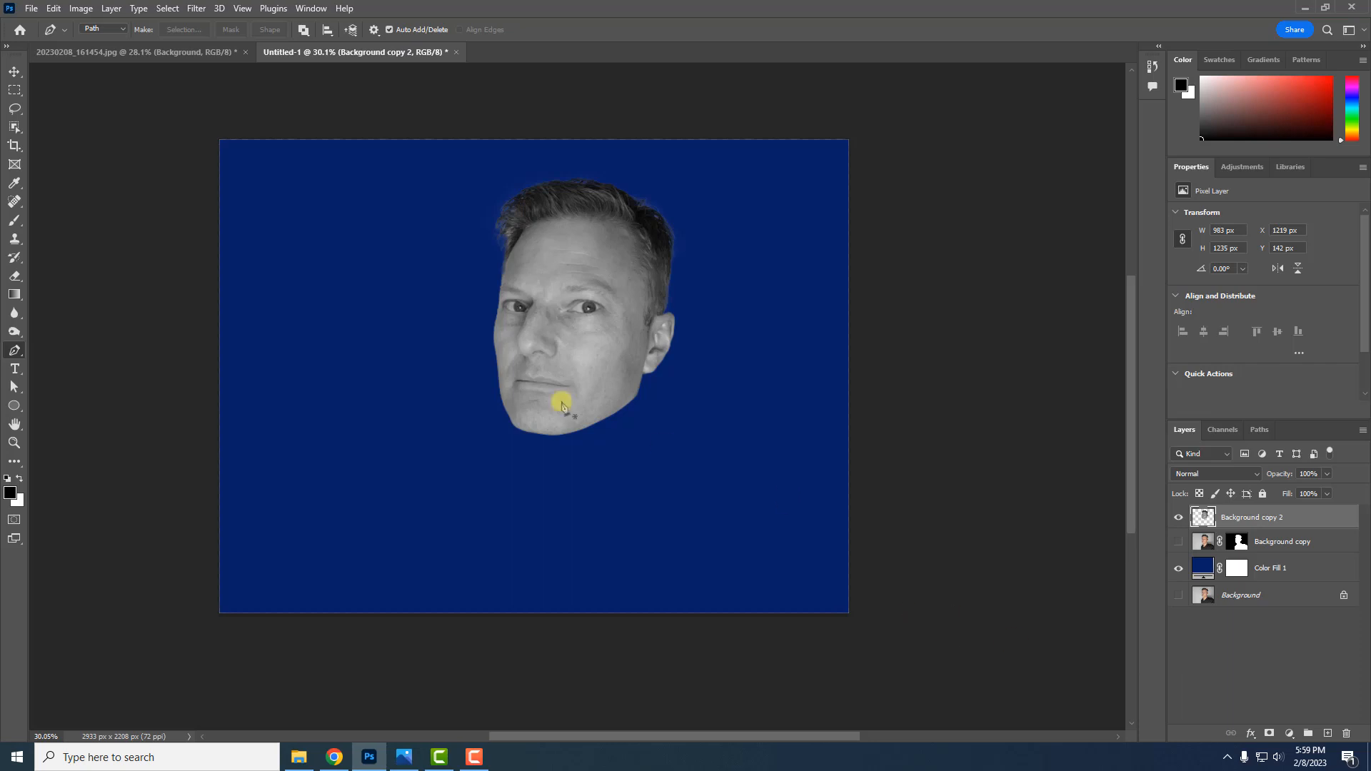
Set the Pen tool to Shape mode and draw a curved upper edge between nose and mouth, from beside the cheek past the earlobe
left_click_drag(536, 235, 523, 266)
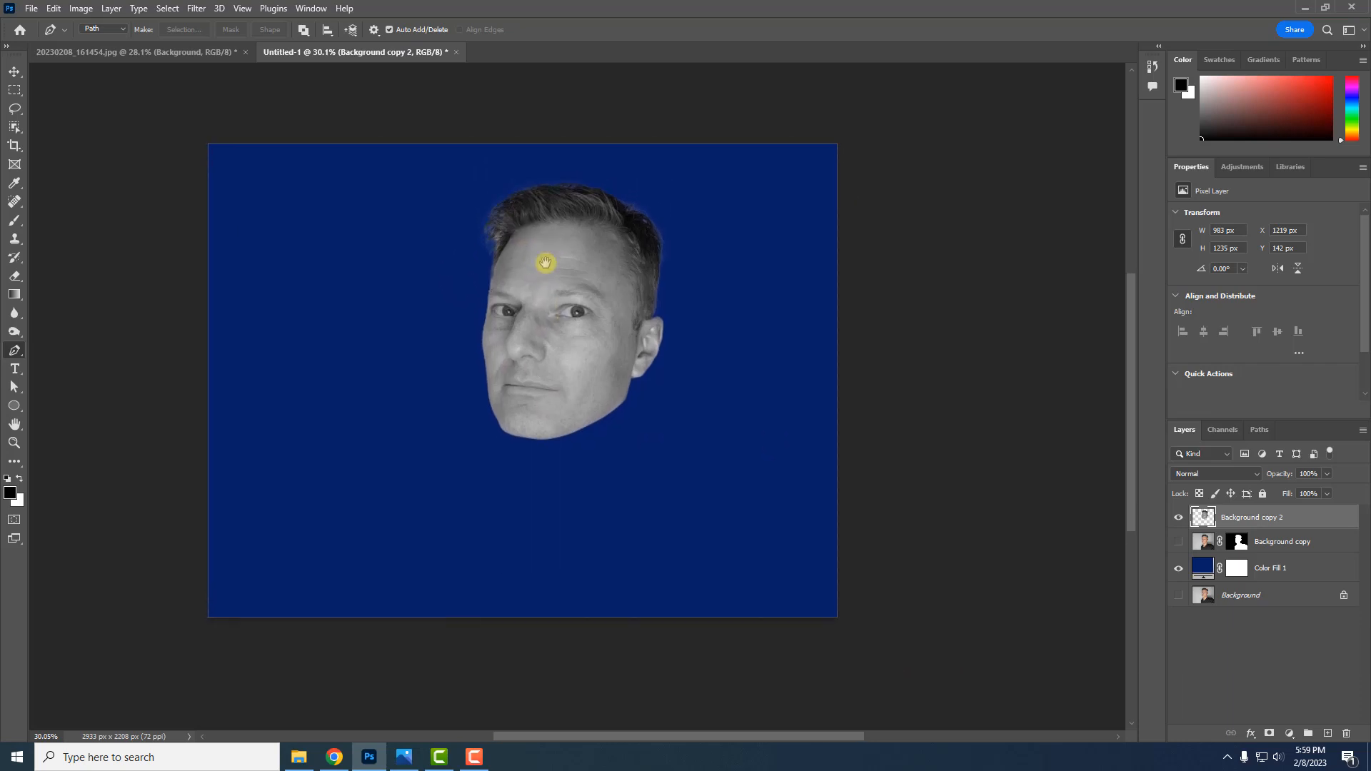
right_click(19, 350)
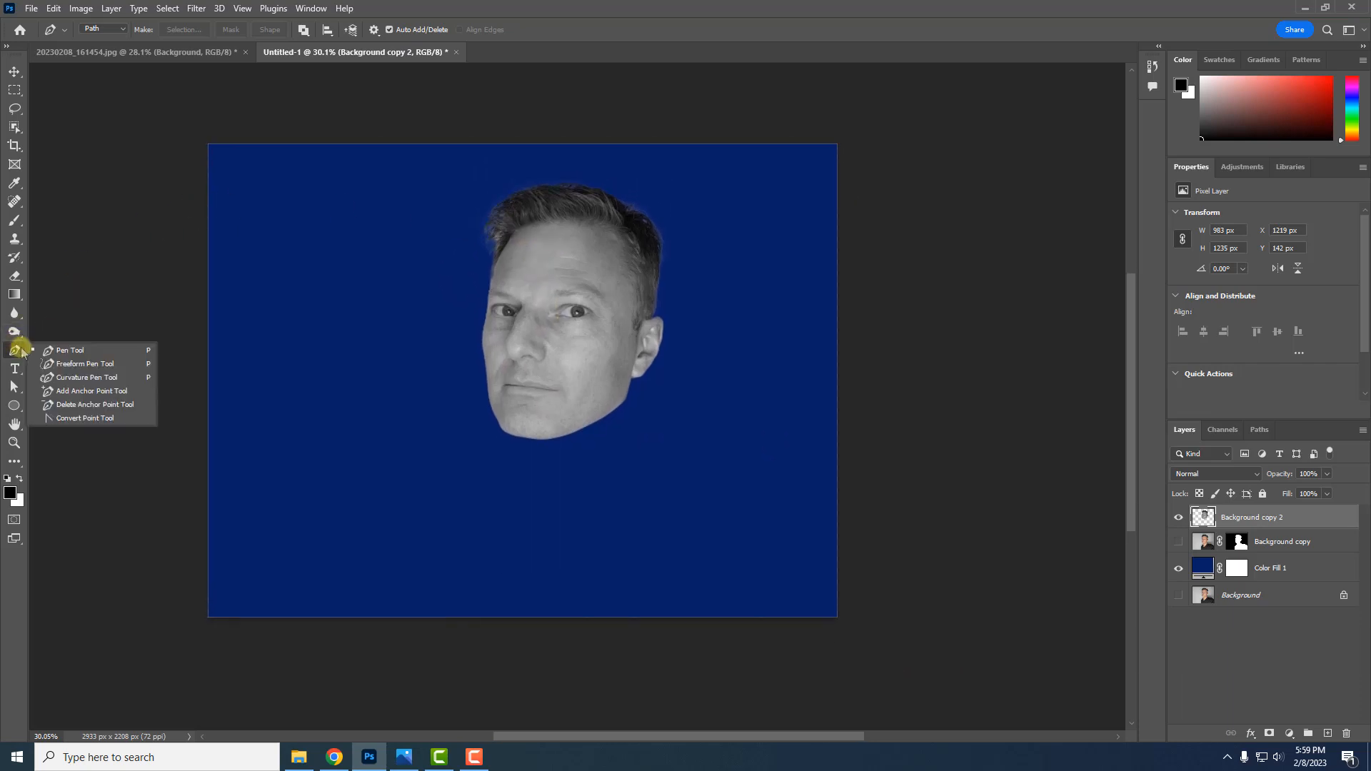
left_click(67, 352)
left_click(123, 29)
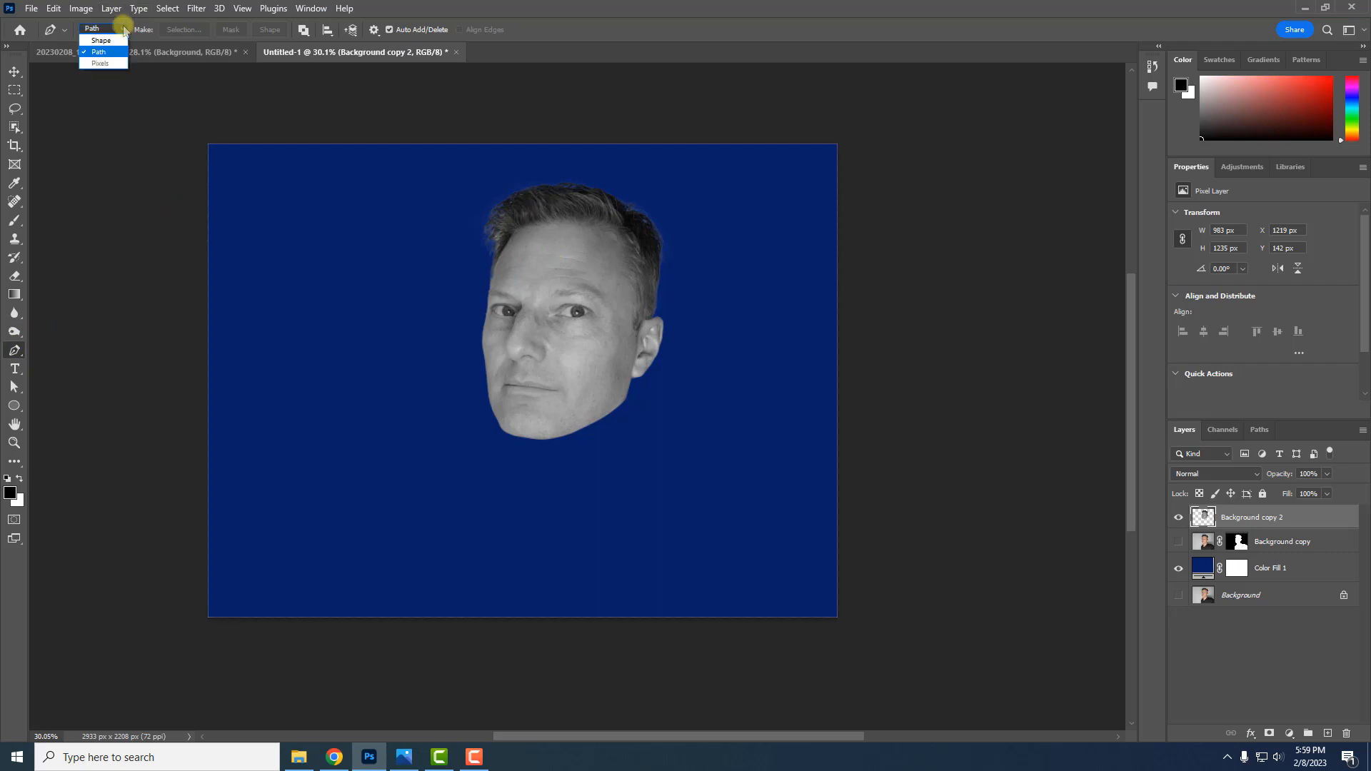
left_click(118, 43)
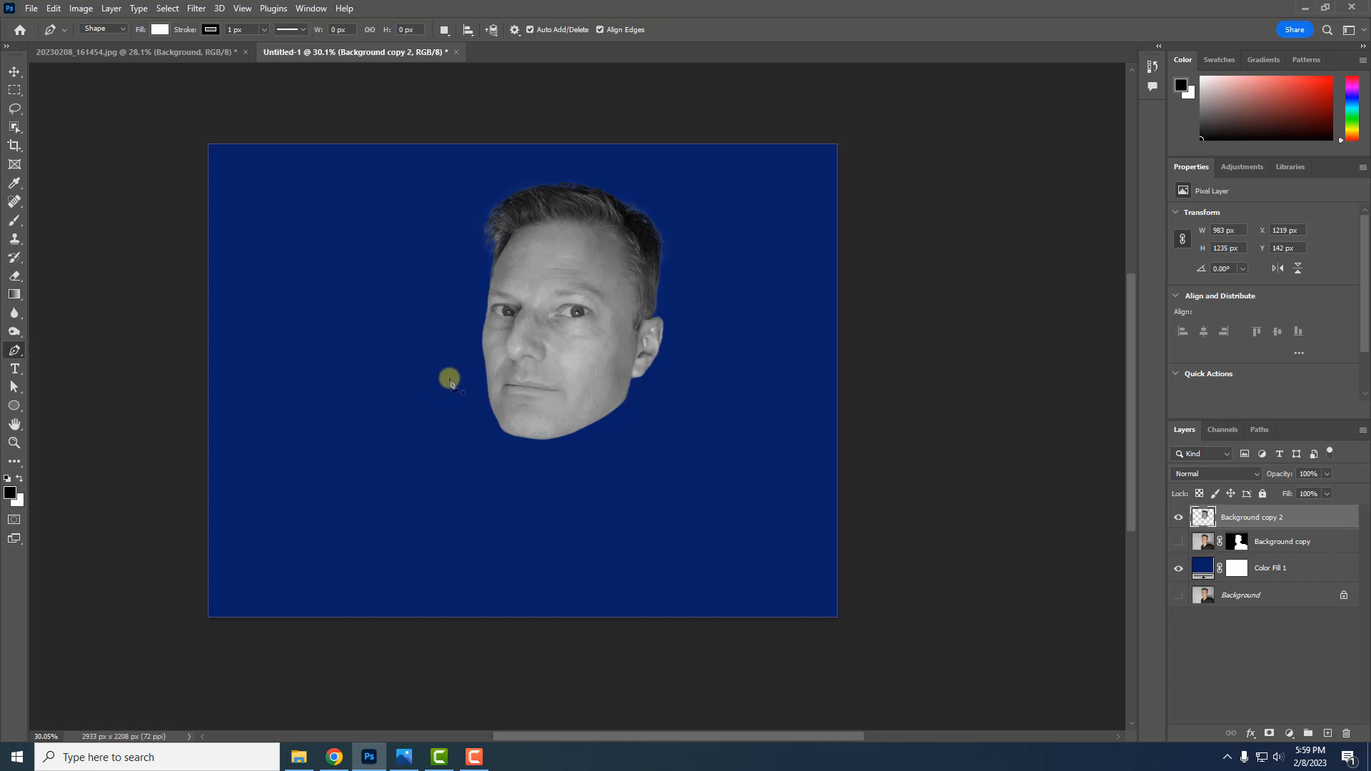
scroll(529, 419, "up", 1)
scroll(529, 419, "up", 1)
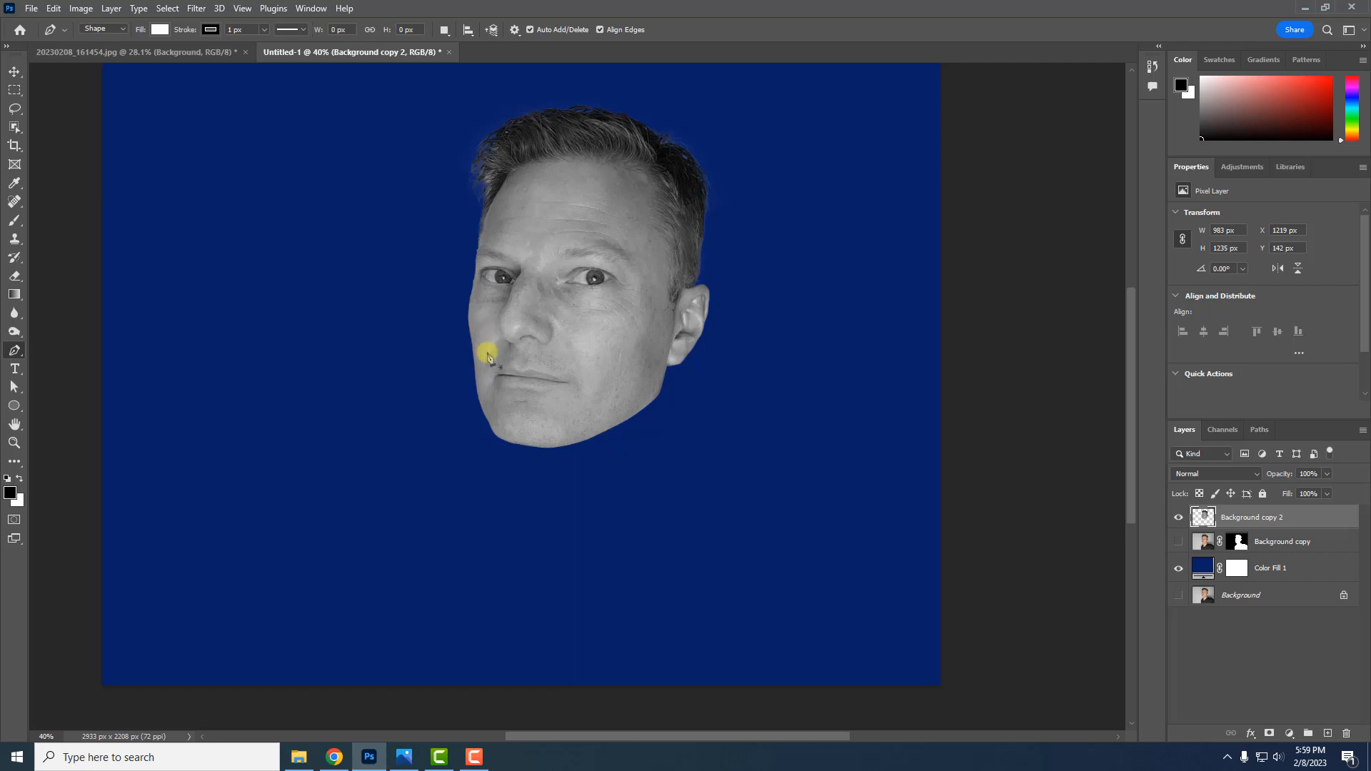
left_click(457, 370)
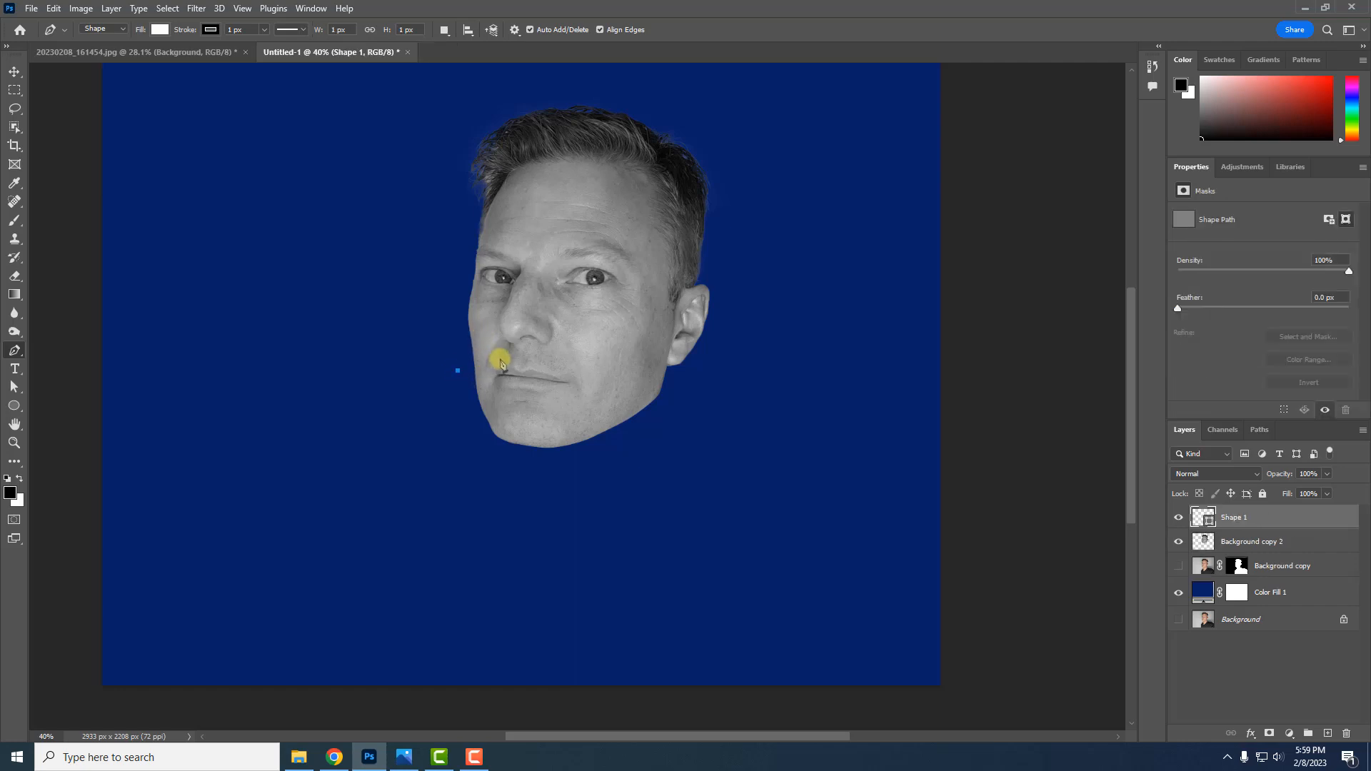
left_click_drag(500, 358, 586, 368)
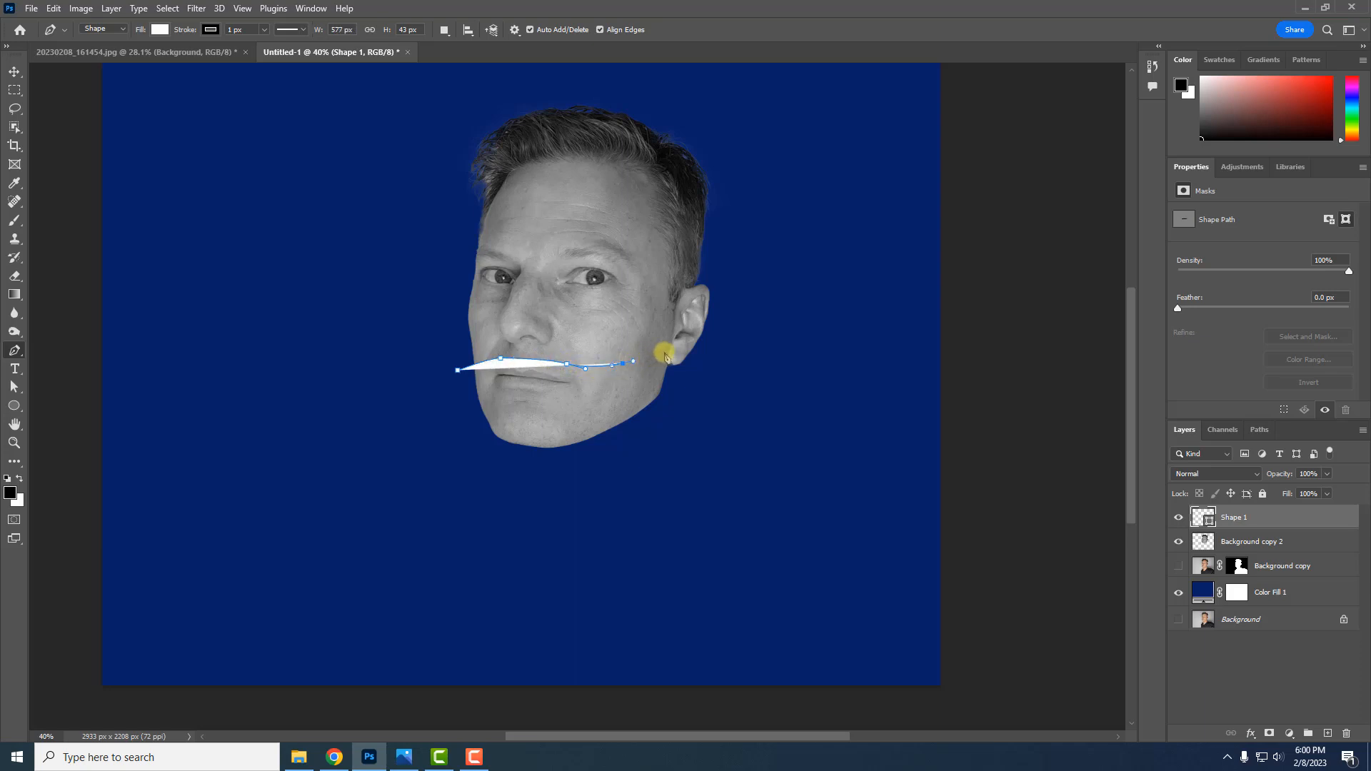
left_click_drag(666, 351, 723, 333)
Close the shape around the jaw and below the chin, about 1032 by 529 px, and rename its layer Mouth
left_click(744, 392)
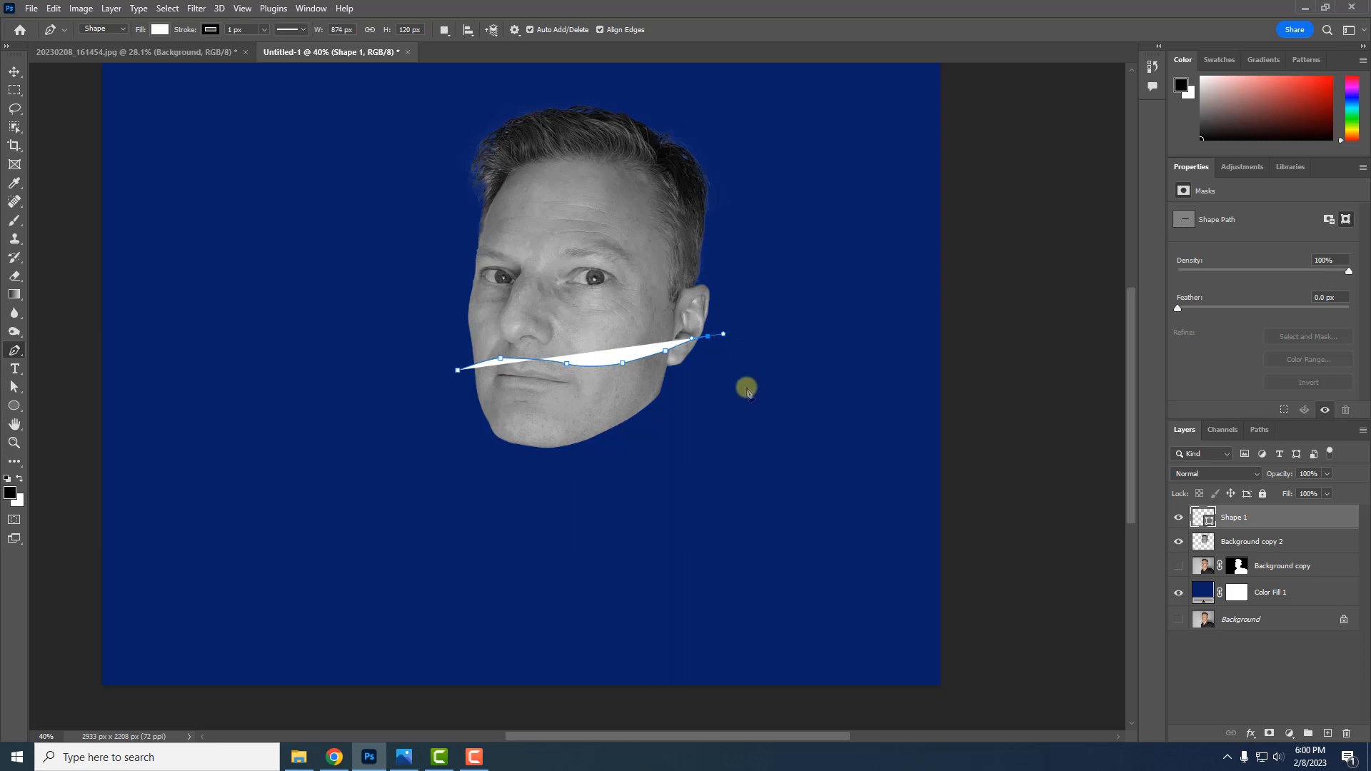
left_click(717, 430)
left_click(669, 472)
left_click(597, 483)
left_click(506, 487)
left_click(468, 448)
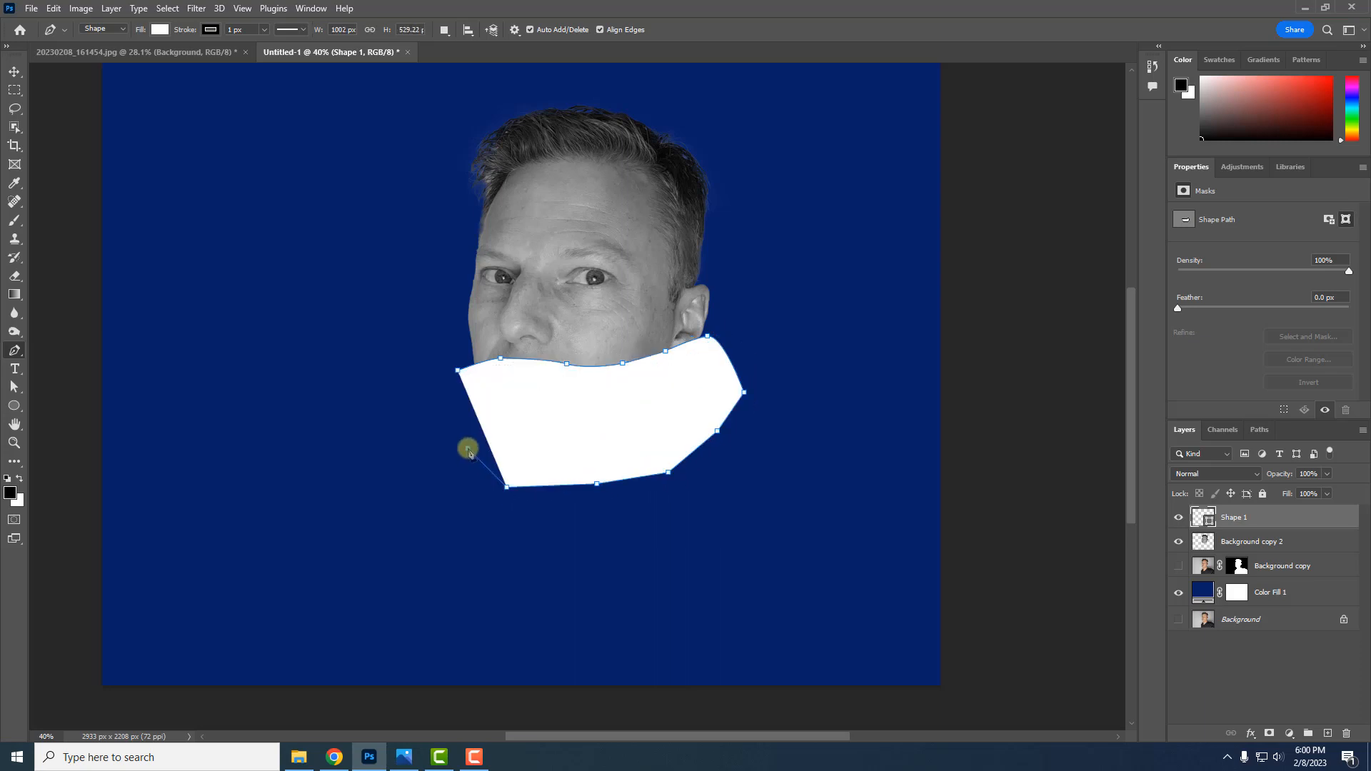
left_click(449, 407)
left_click(459, 371)
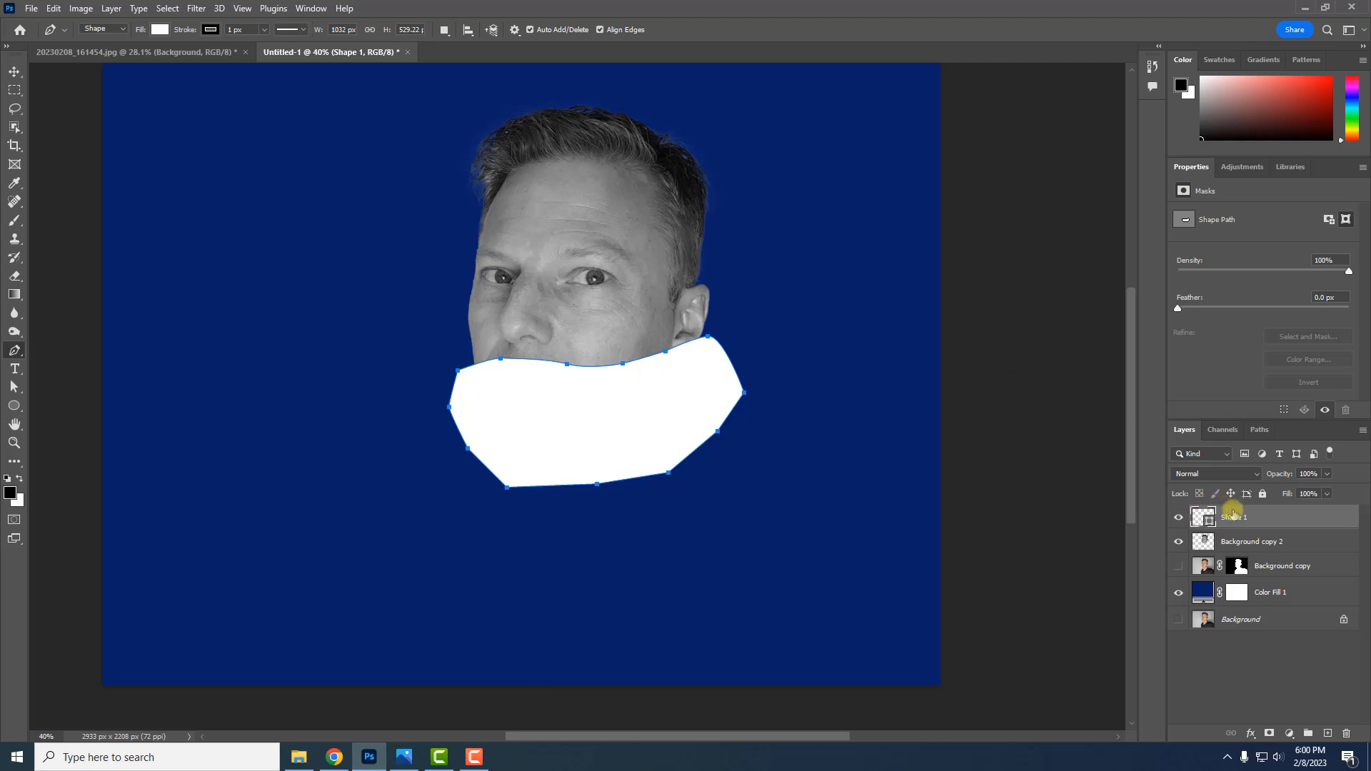
double_click(1233, 517)
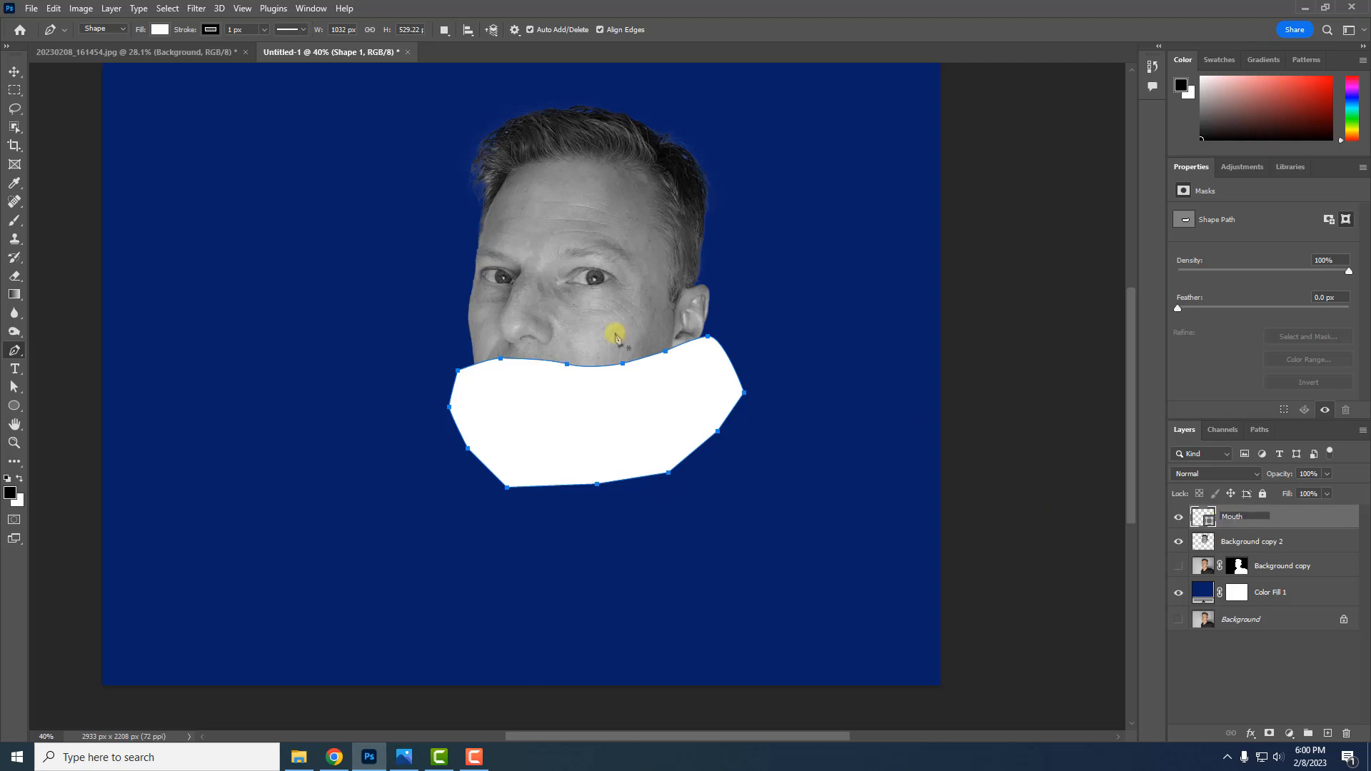
left_click(14, 71)
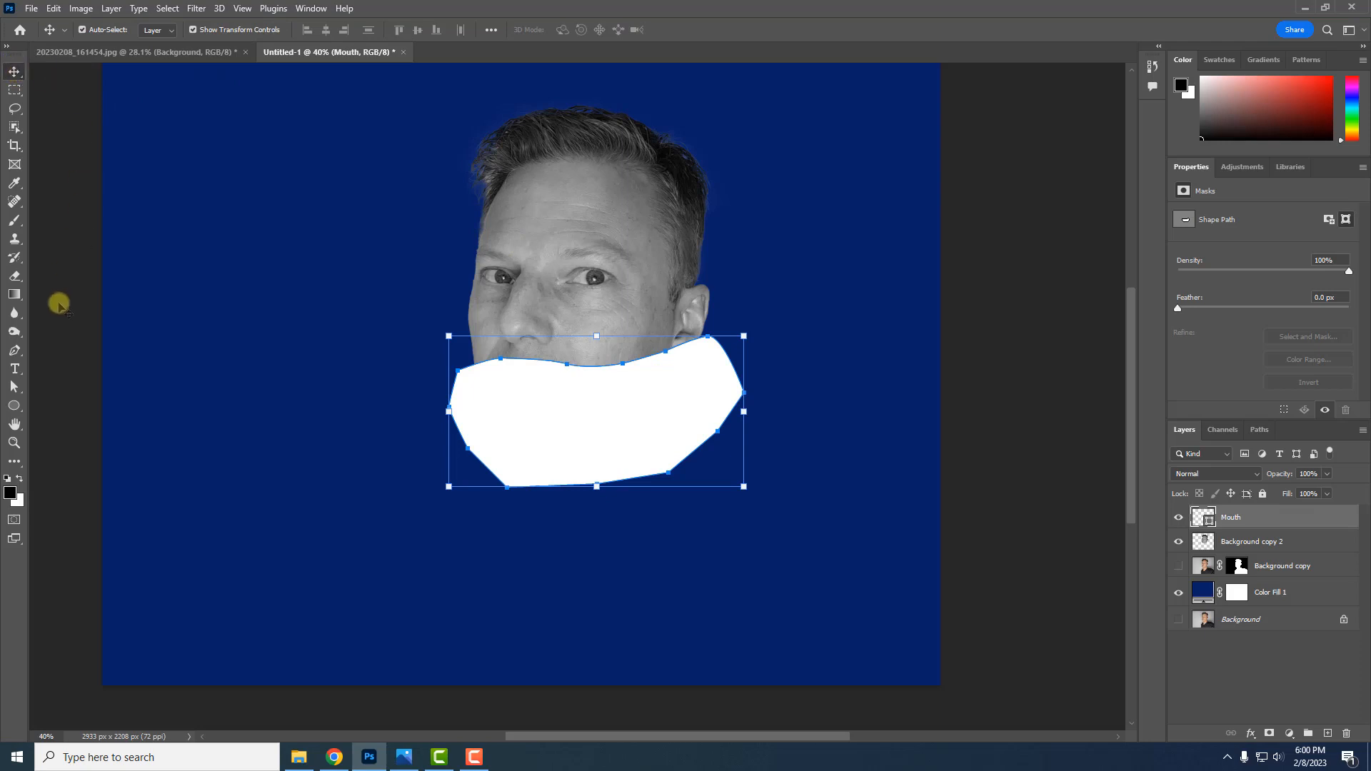
Start a second Pen shape with a wavy upper edge just beneath the eyes, across the nose and ear, and down beside the head
left_click(15, 350)
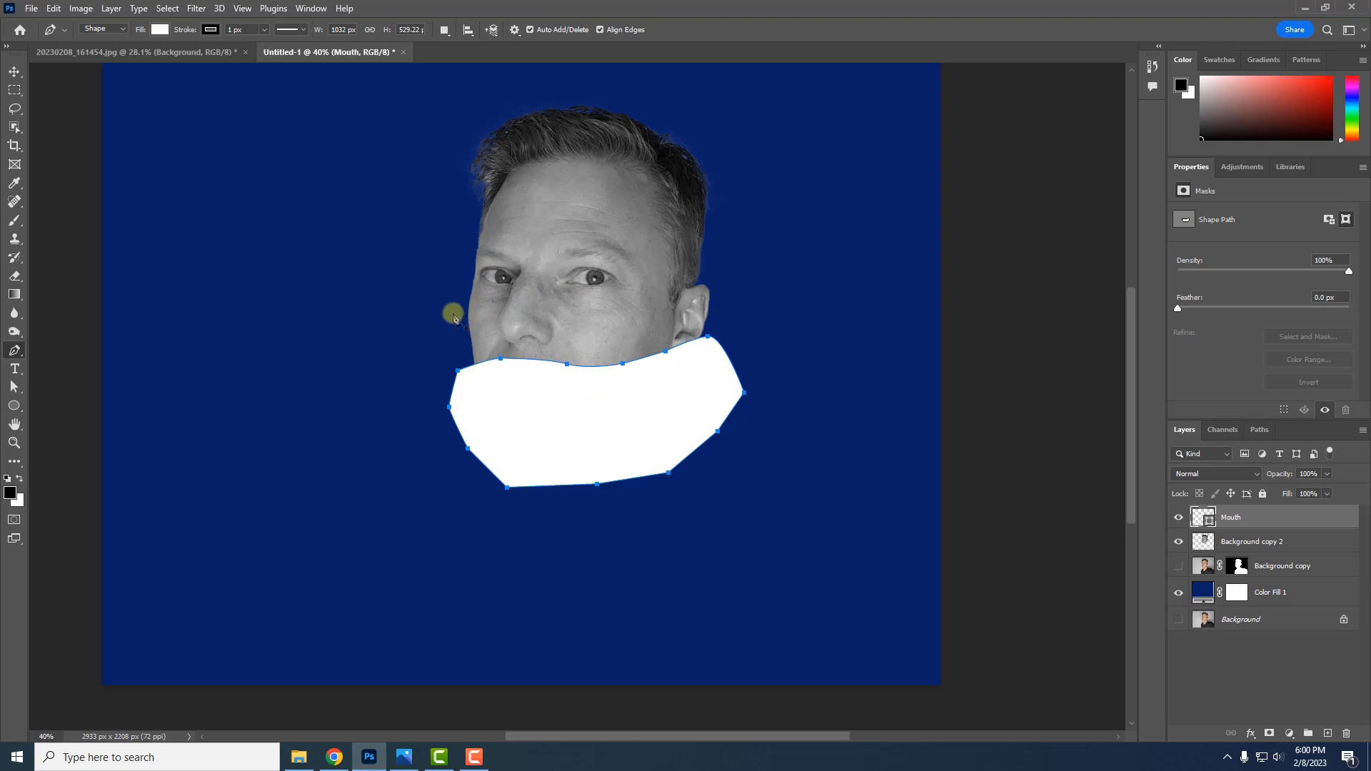
left_click_drag(454, 314, 668, 301)
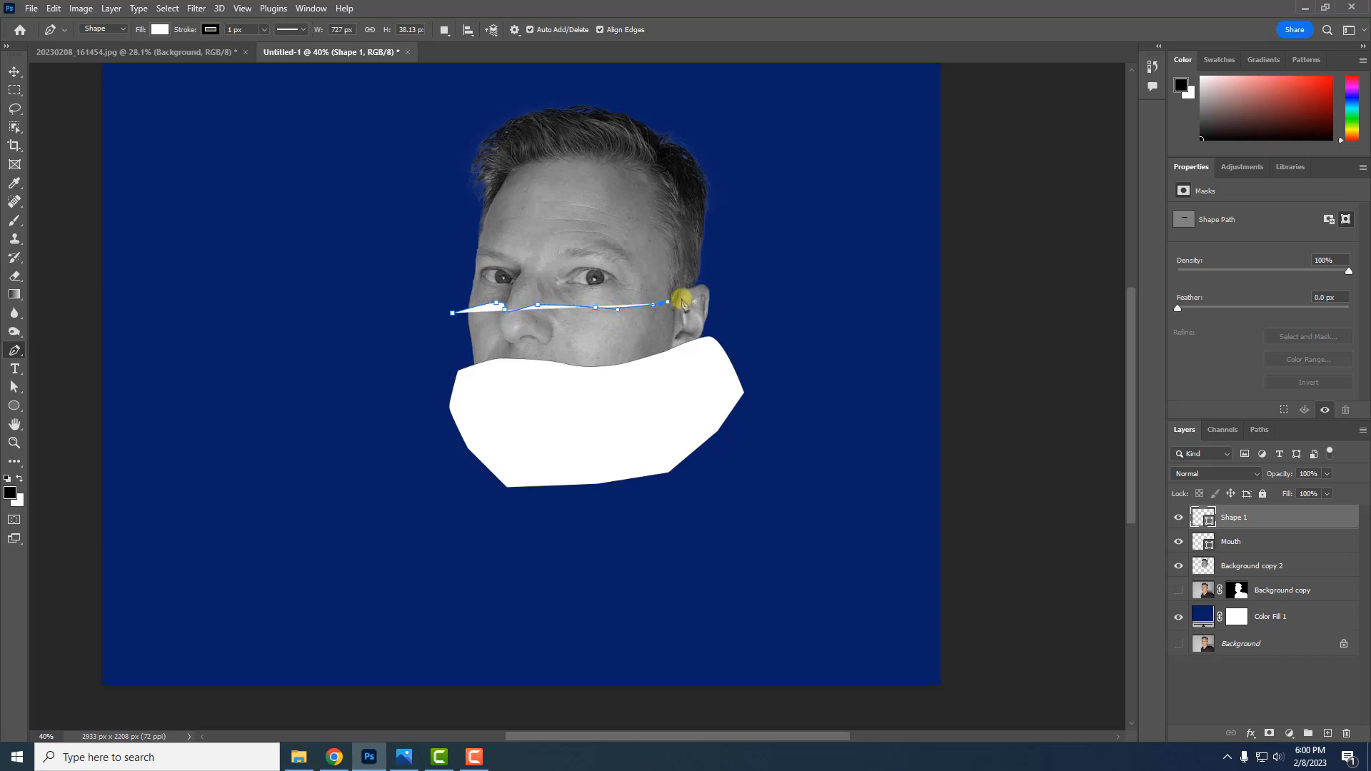
left_click(705, 292)
left_click(725, 293)
left_click_drag(744, 322, 757, 358)
left_click(754, 352)
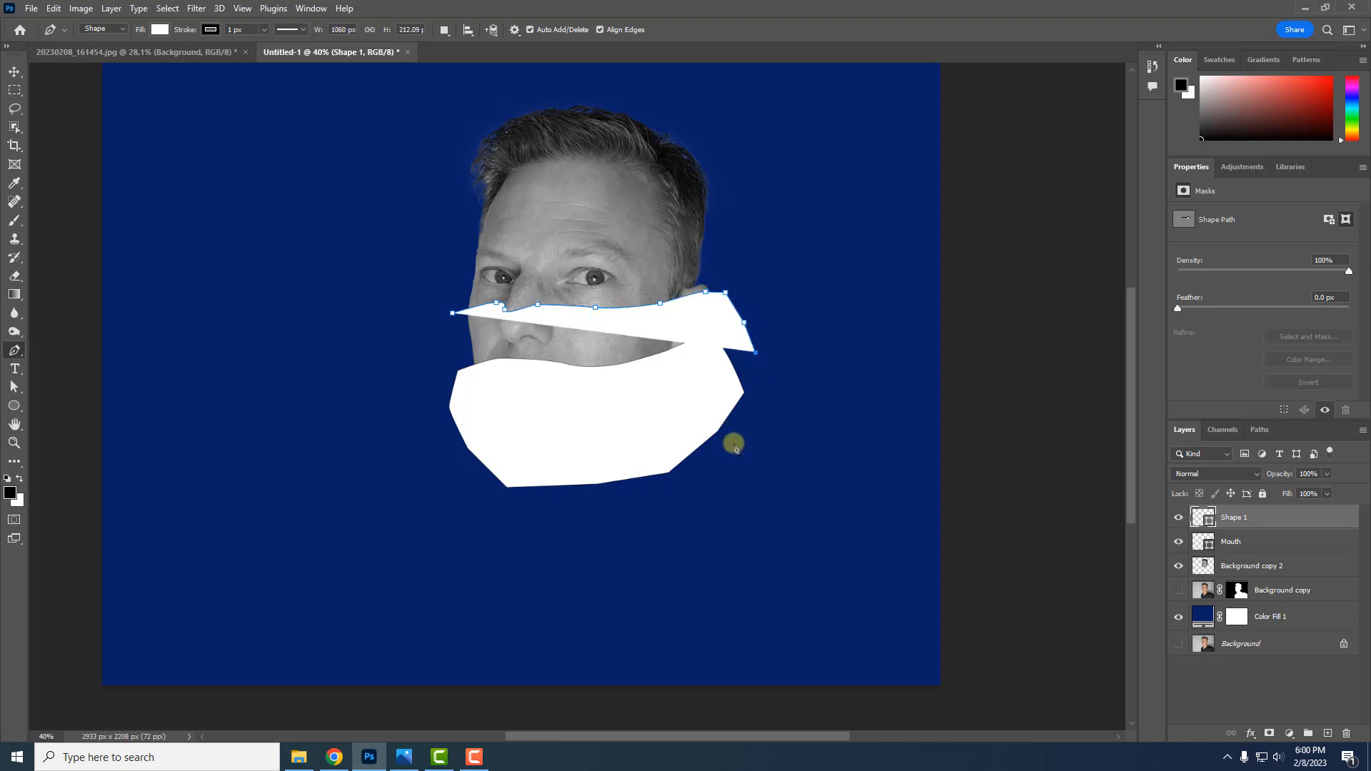
Close the second shape around the outside of the Mouth shape and back to its starting point, about 1205 by 789 px
left_click(730, 448)
left_click(661, 505)
left_click(525, 517)
left_click(461, 493)
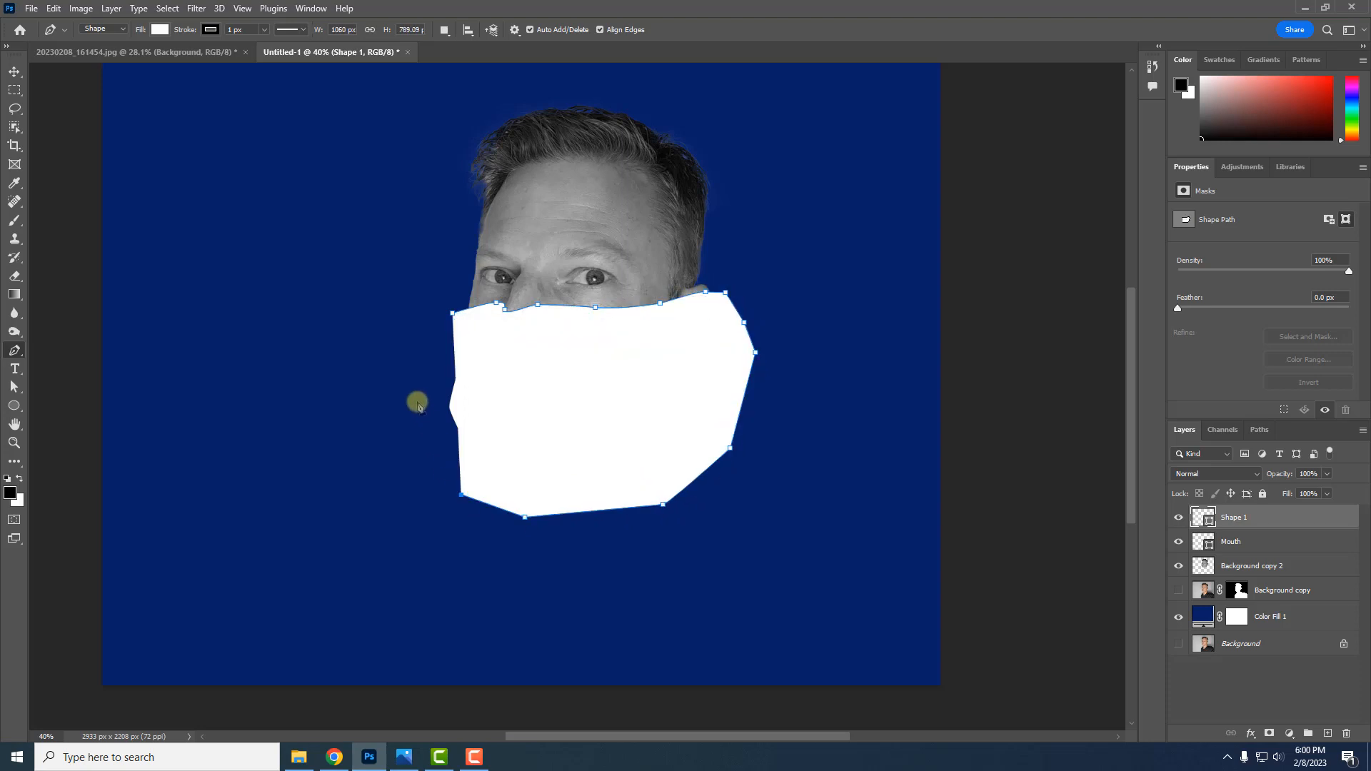
left_click(411, 383)
left_click(422, 343)
left_click(453, 315)
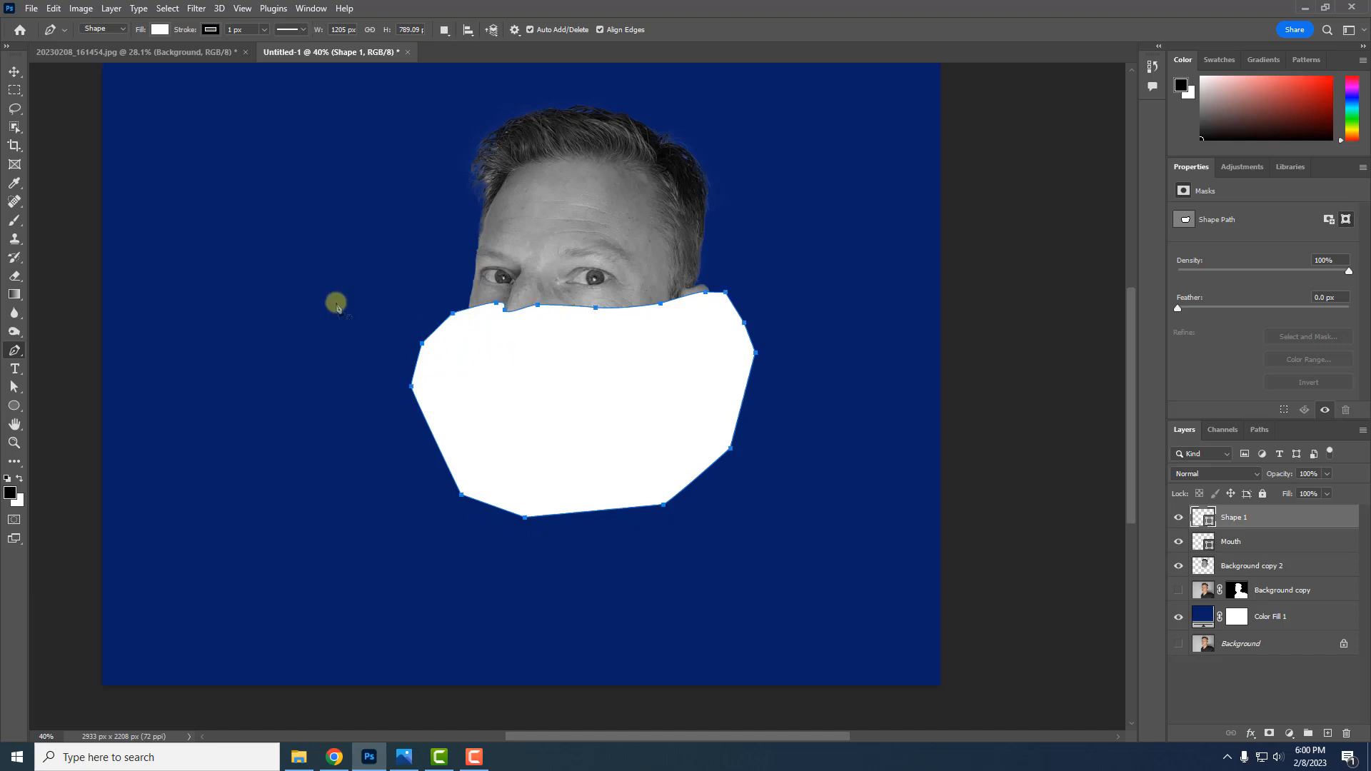
Change the fill of the second Pen shape, Shape 1, to green and deselect it
left_click(14, 72)
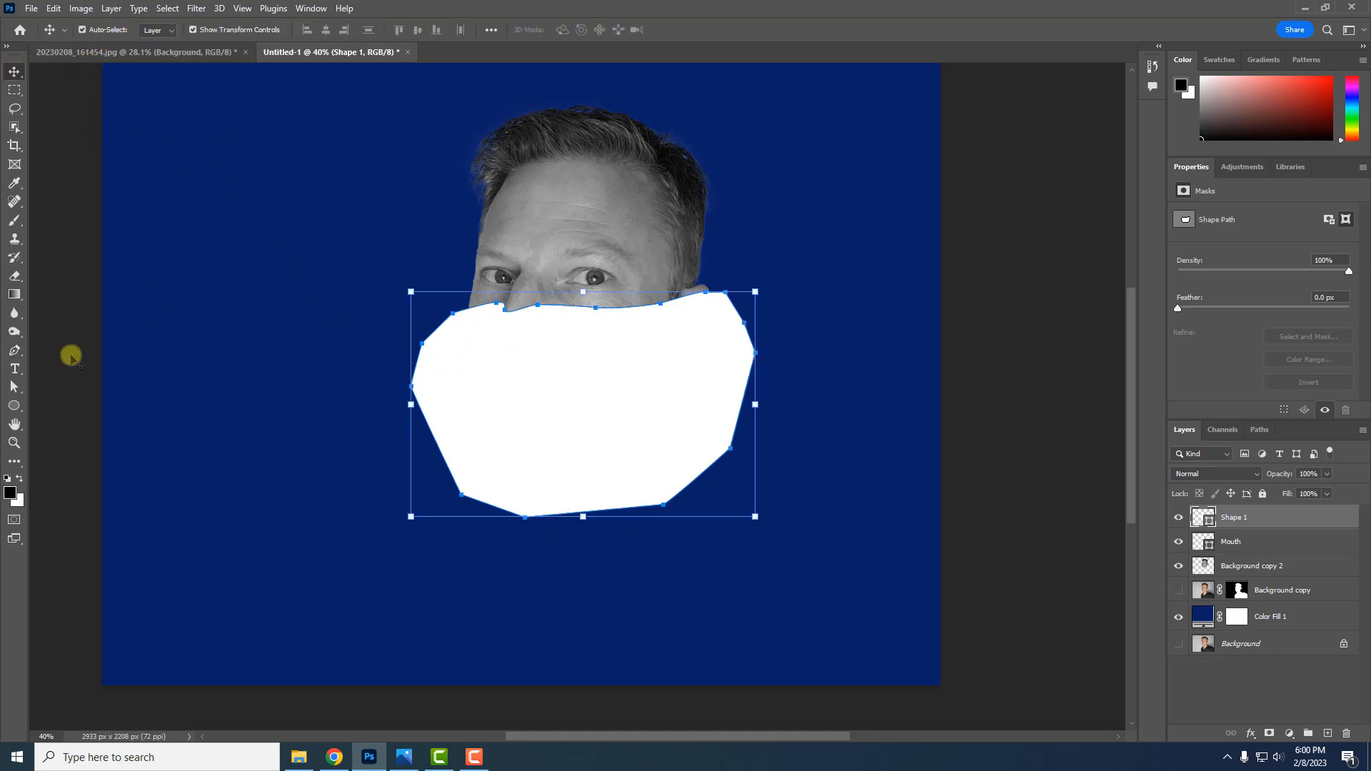
left_click(14, 406)
left_click(159, 29)
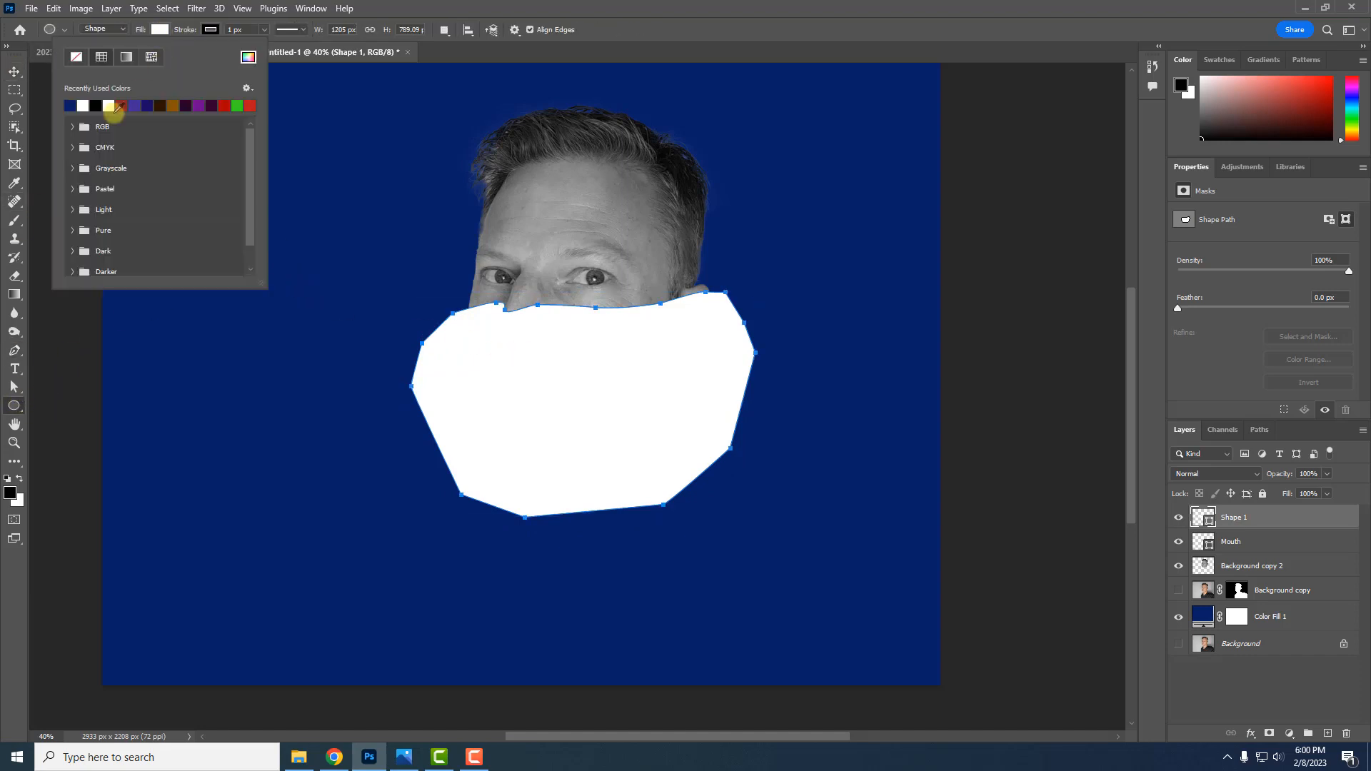
left_click(196, 106)
left_click(237, 106)
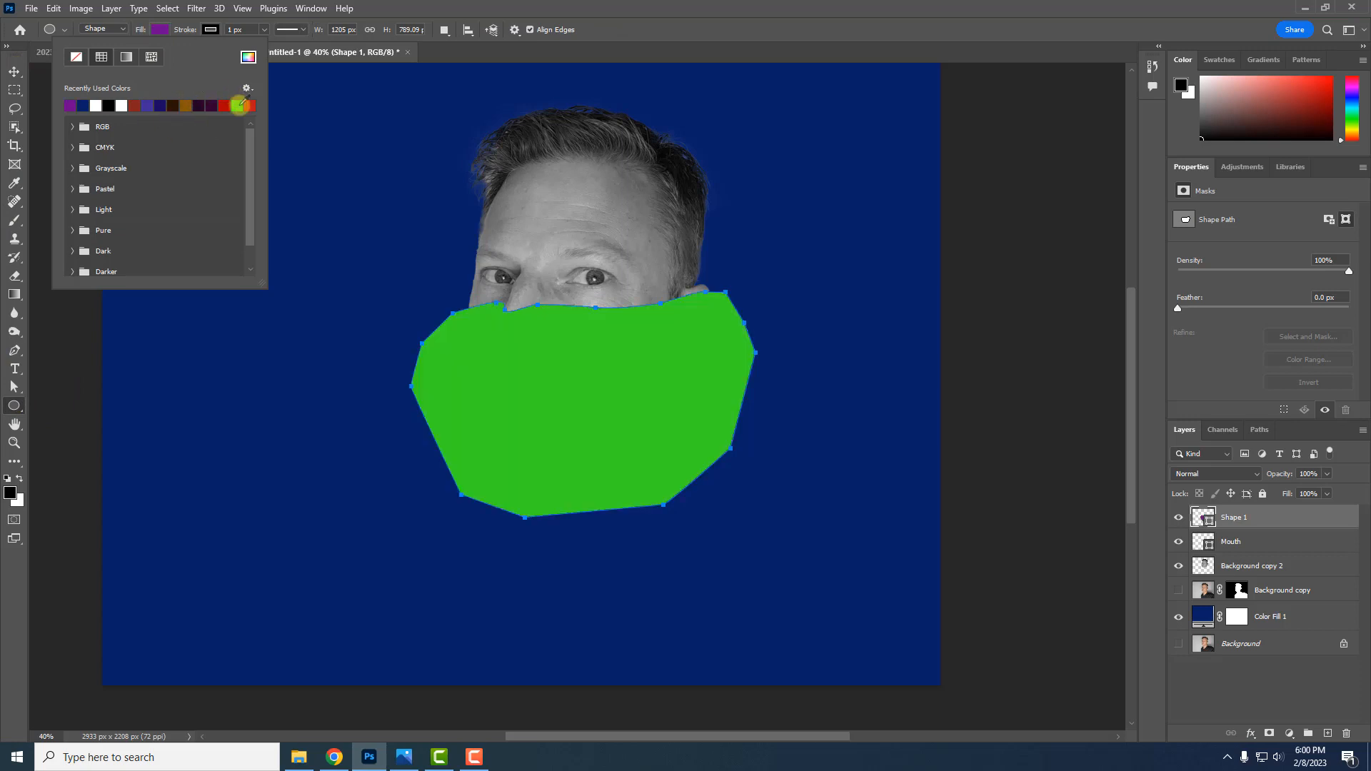
left_click(14, 71)
left_click(89, 268)
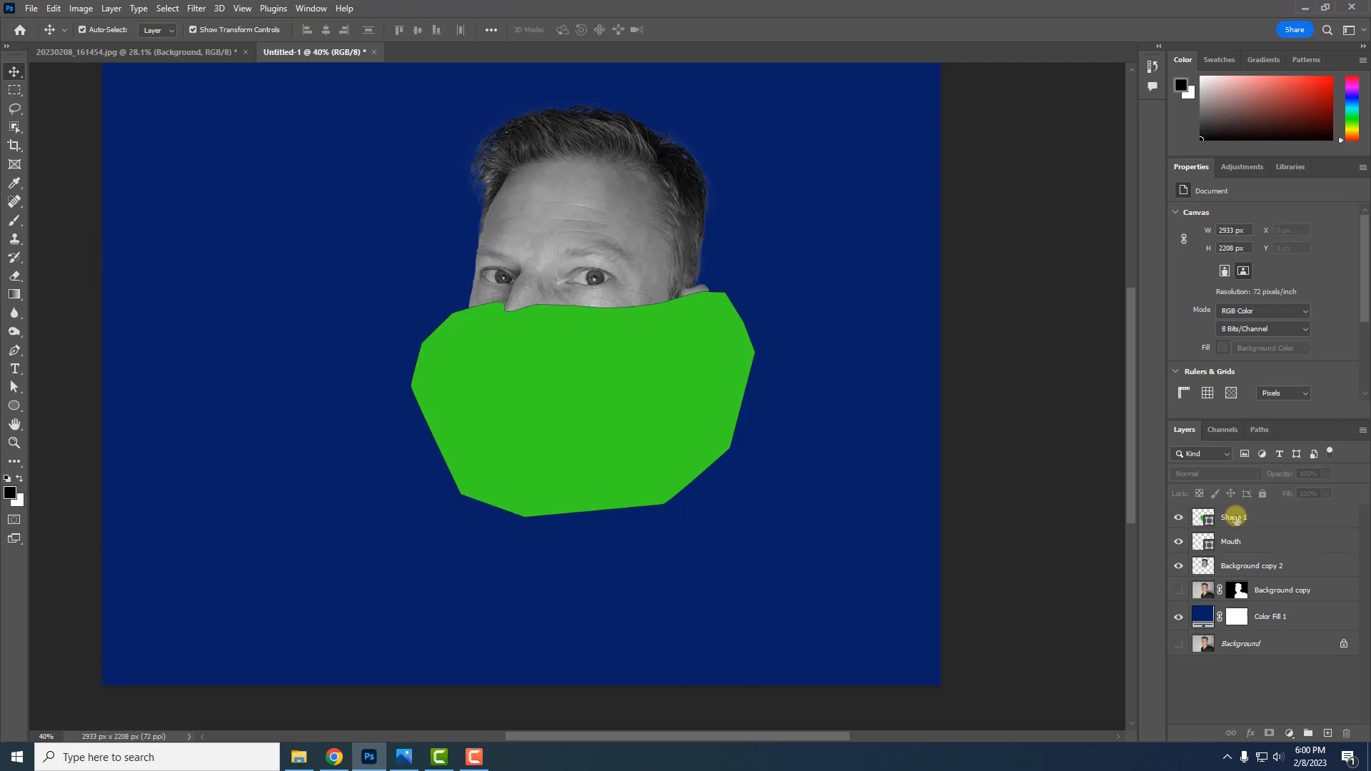
Move the green shape's layer beneath the Mouth layer and rename it Nose
left_click_drag(1236, 517, 1239, 547)
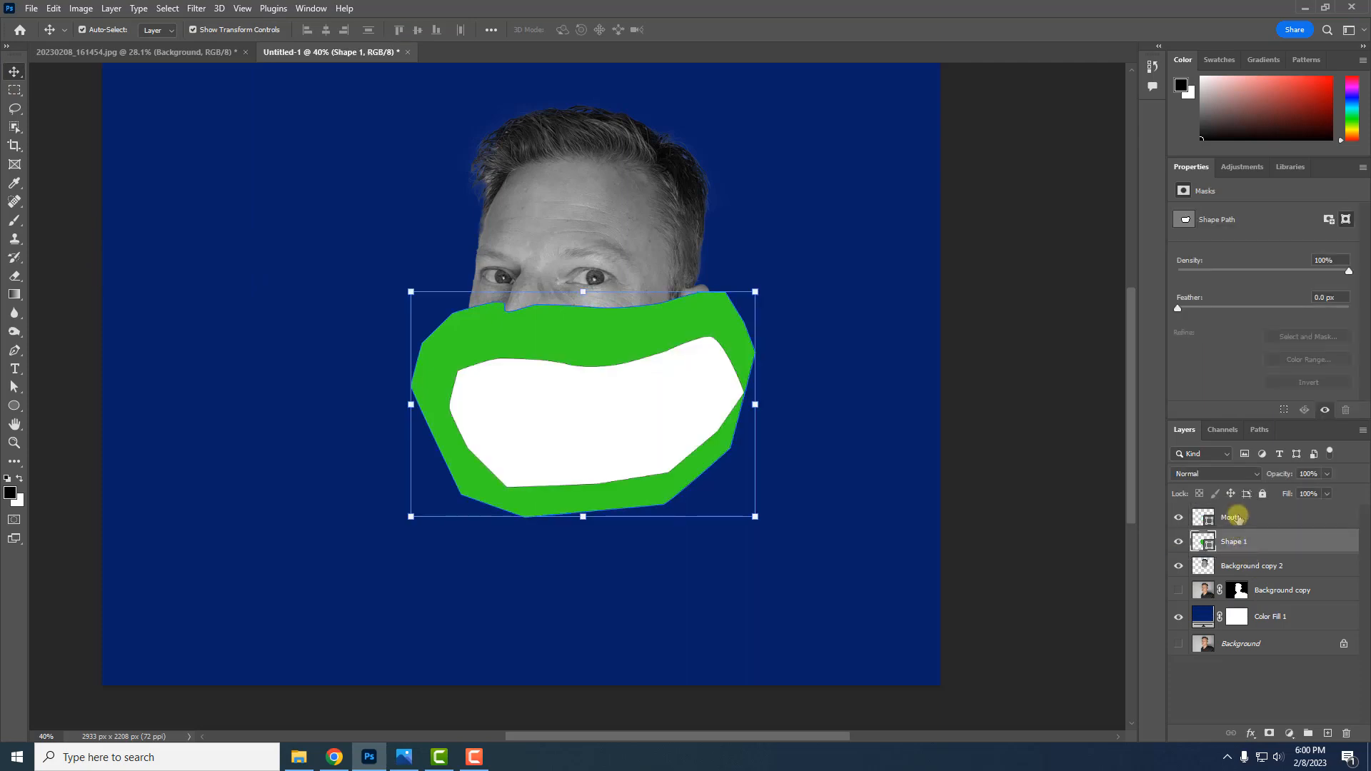
double_click(1242, 541)
type("Nose")
key("Return")
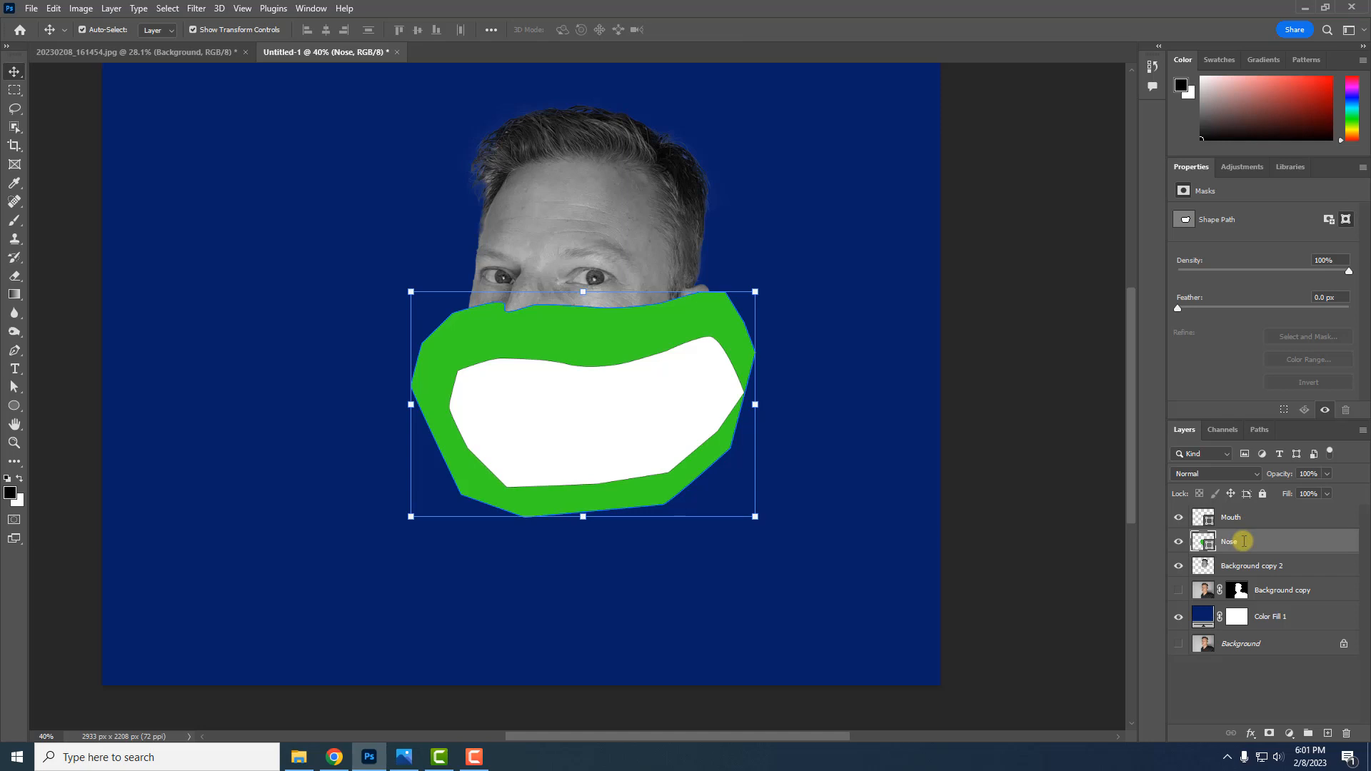
Draw a closed third Pen shape over the forehead and hair with a wavy lower edge across the forehead, about 1027 by 506 px
left_click(14, 350)
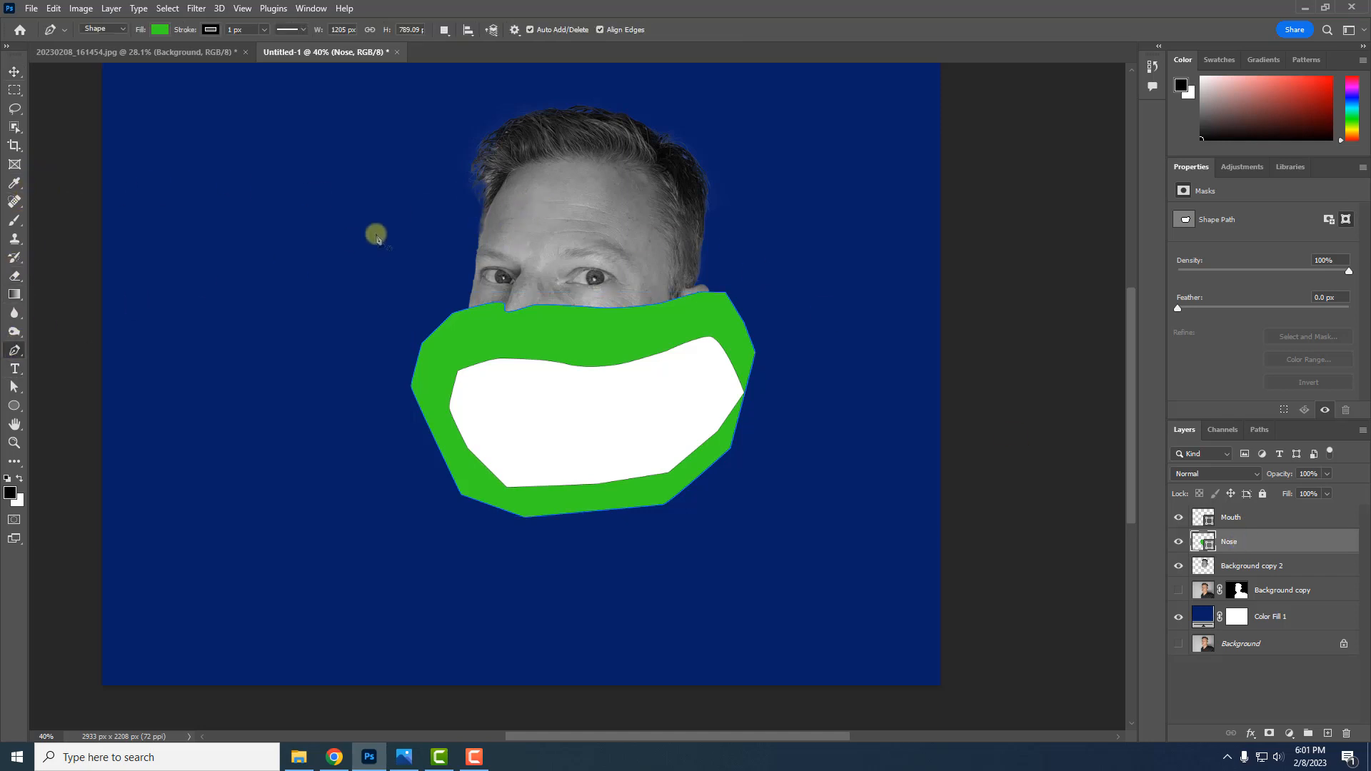
left_click(454, 205)
left_click_drag(519, 202, 720, 205)
left_click(726, 183)
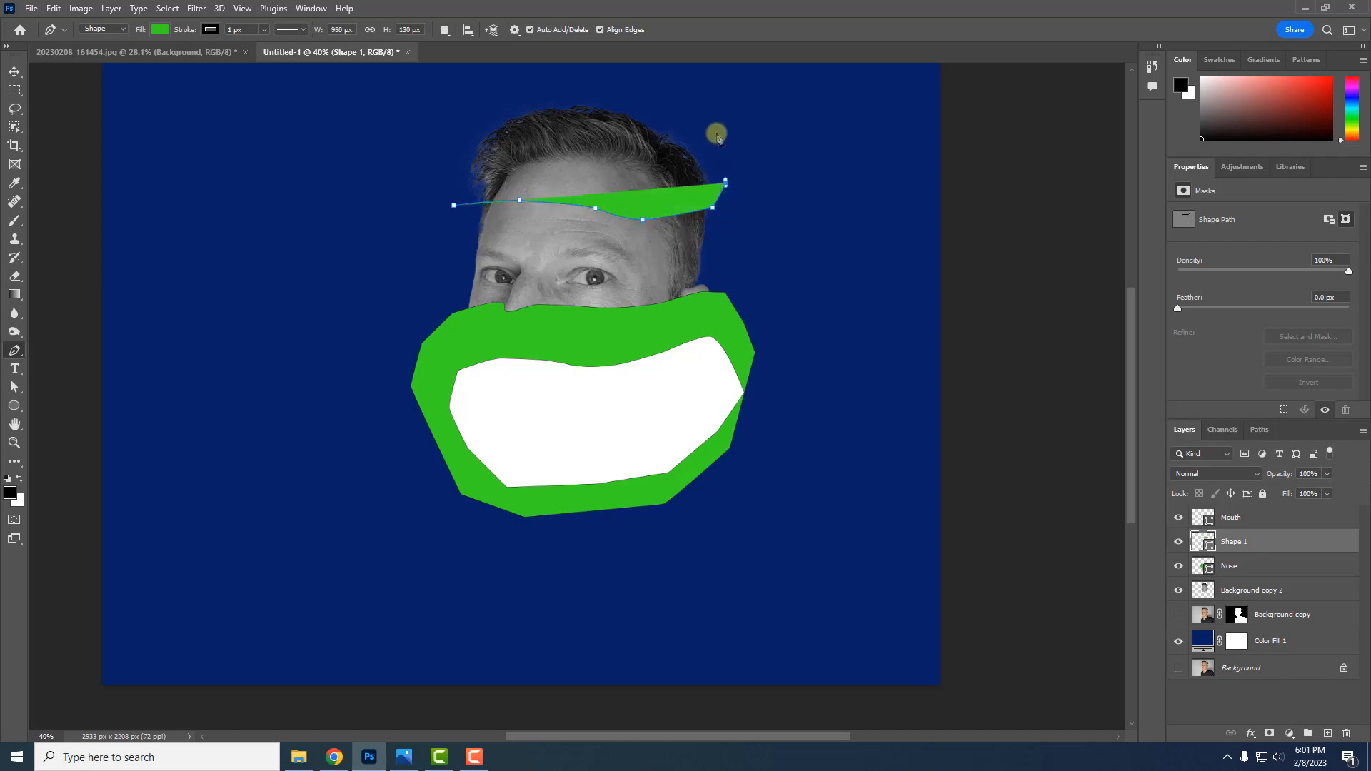
left_click(716, 132)
left_click(686, 94)
left_click(595, 75)
left_click(519, 75)
left_click(432, 108)
left_click(454, 203)
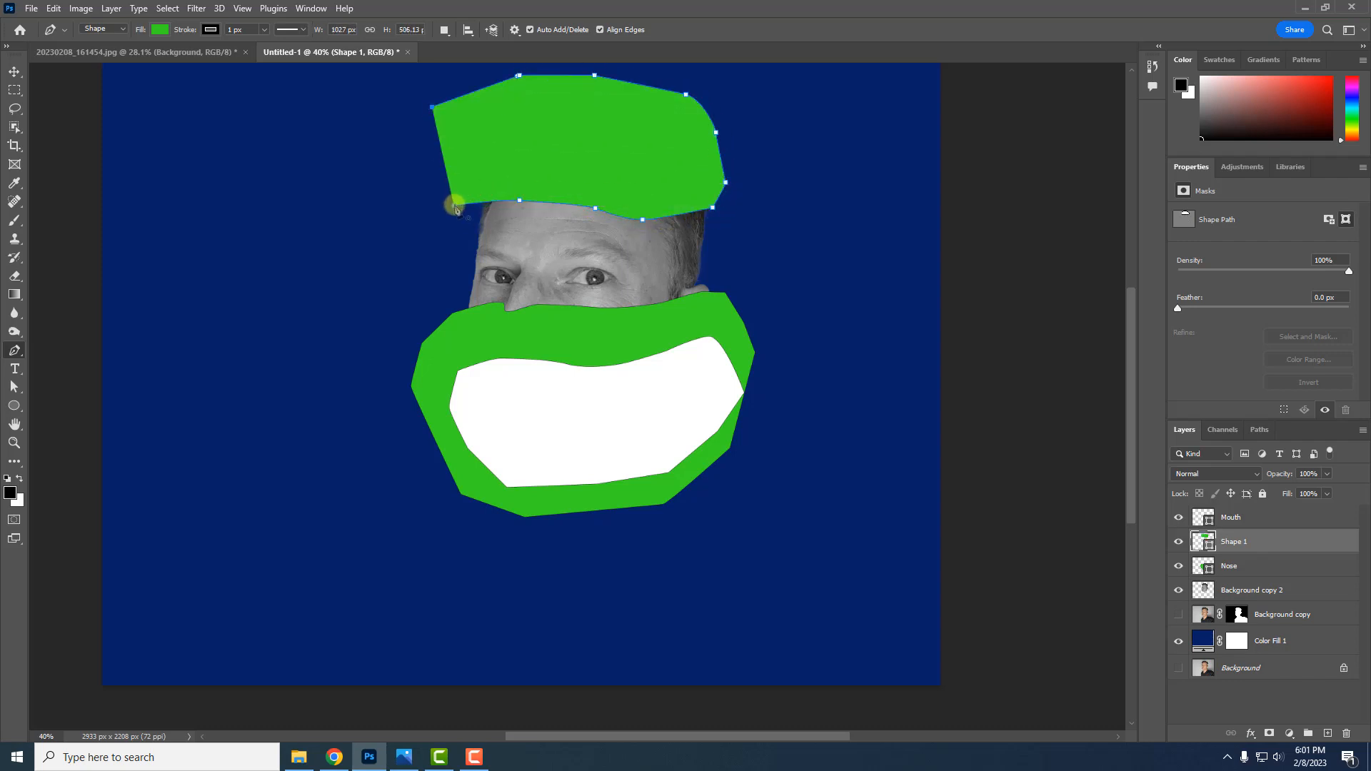
Fill the forehead shape with dark red and deselect it
left_click(159, 30)
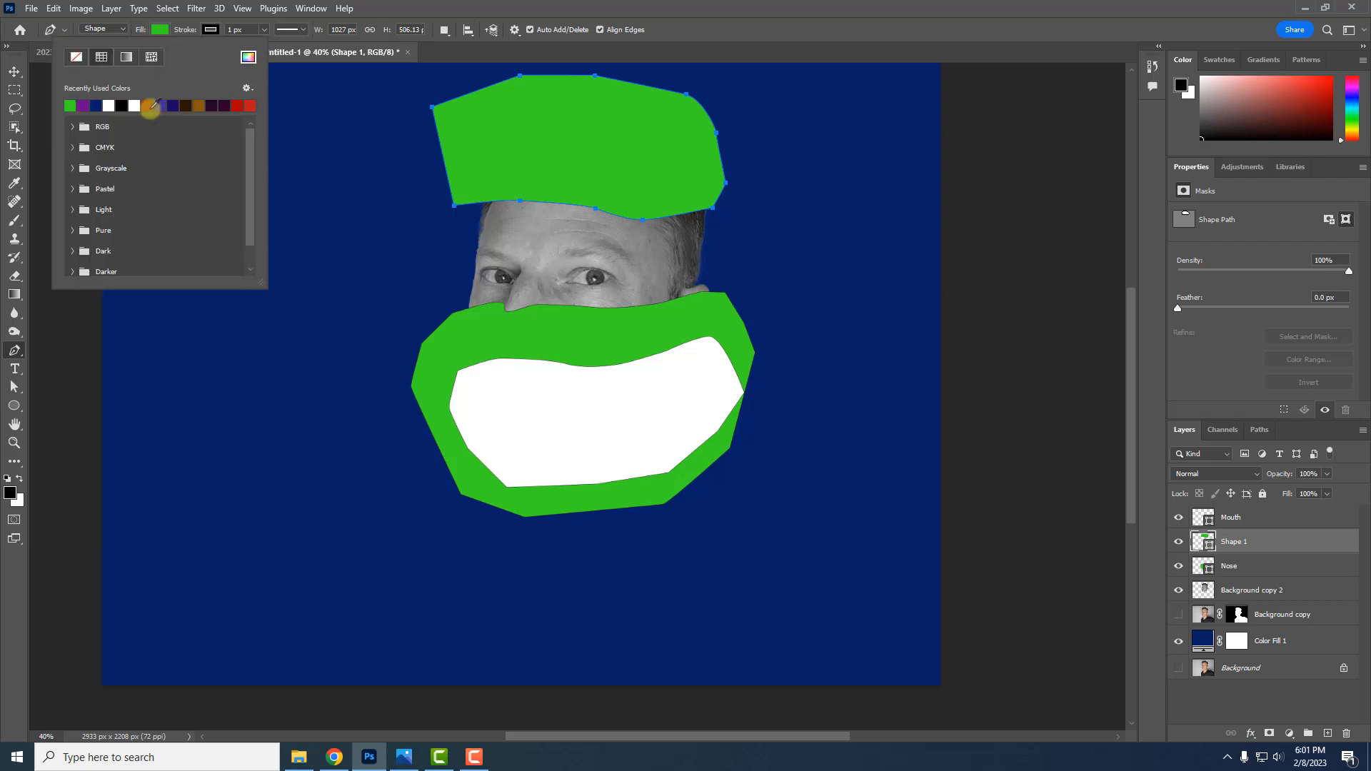
left_click(147, 106)
left_click(14, 71)
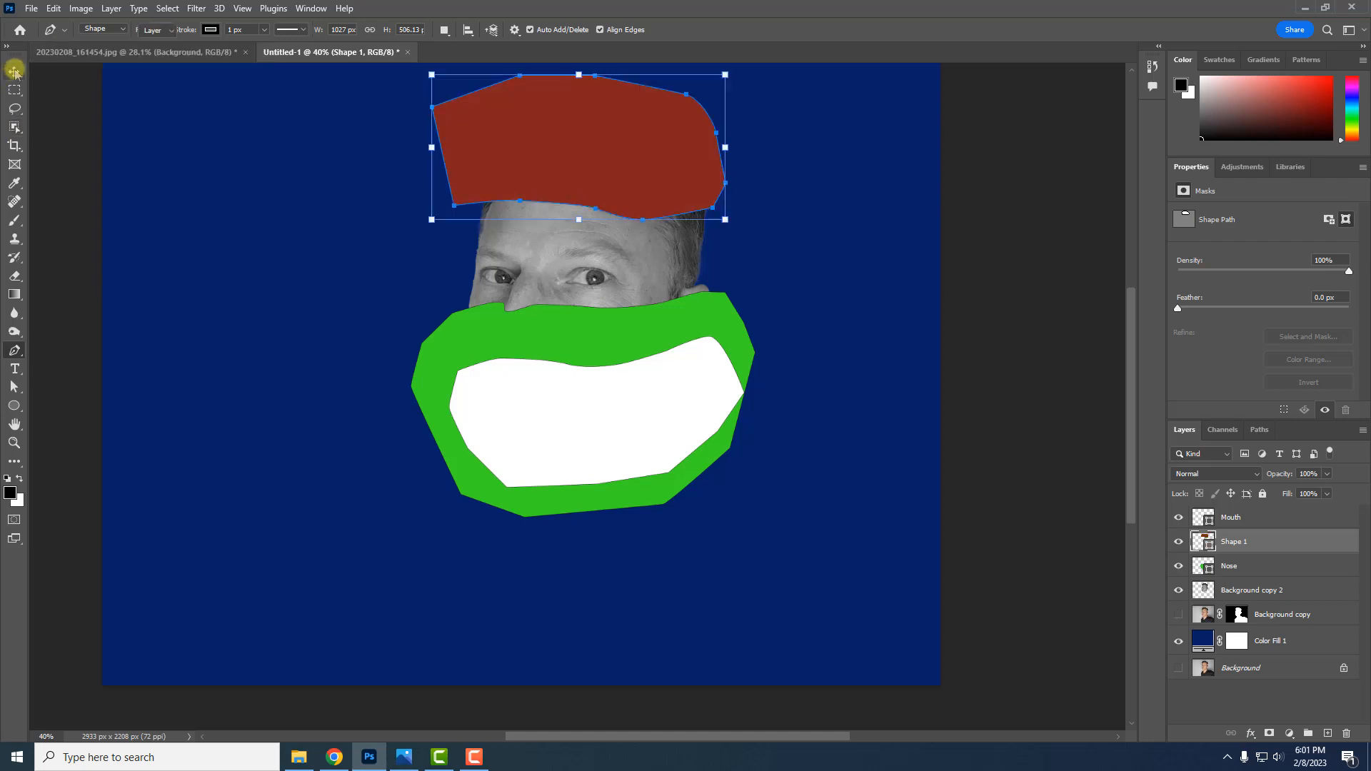
left_click(62, 138)
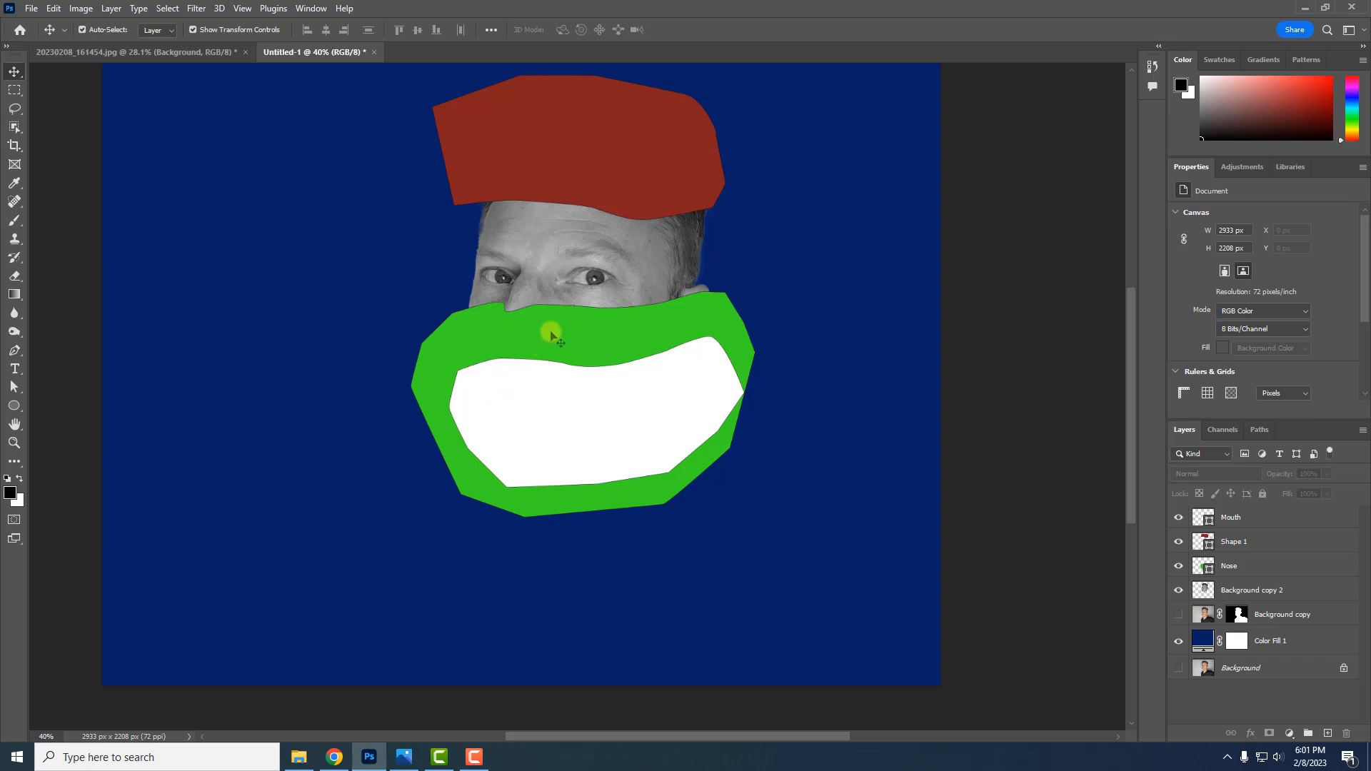
Hide the Mouth, Shape 1 and Nose shape layers so only the head is left over the blue background
left_click(1178, 517)
left_click(1178, 542)
left_click(1178, 566)
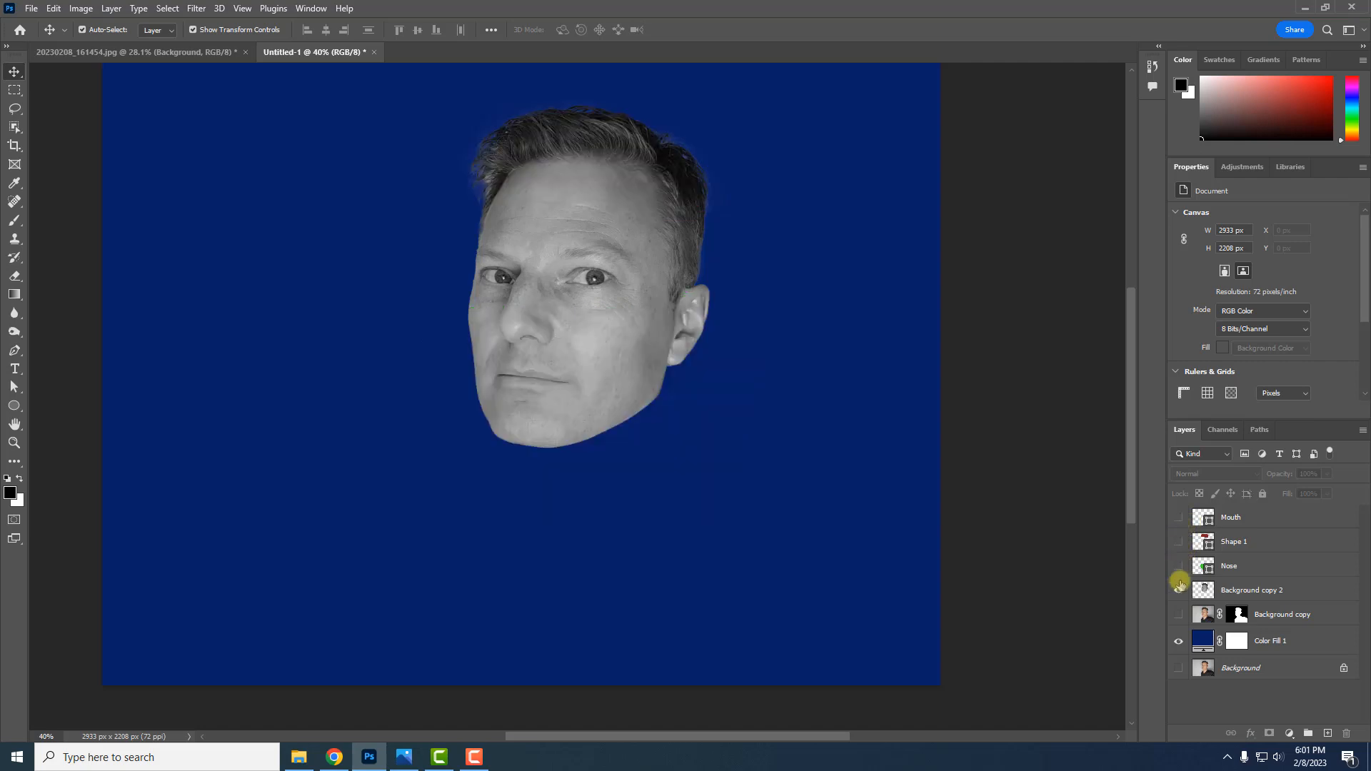
left_click(1178, 541)
left_click(1178, 541)
Load the Mouth shape's outline as a selection and cut that area from Background copy 2 onto a new layer, pasted in place
left_click(1175, 517)
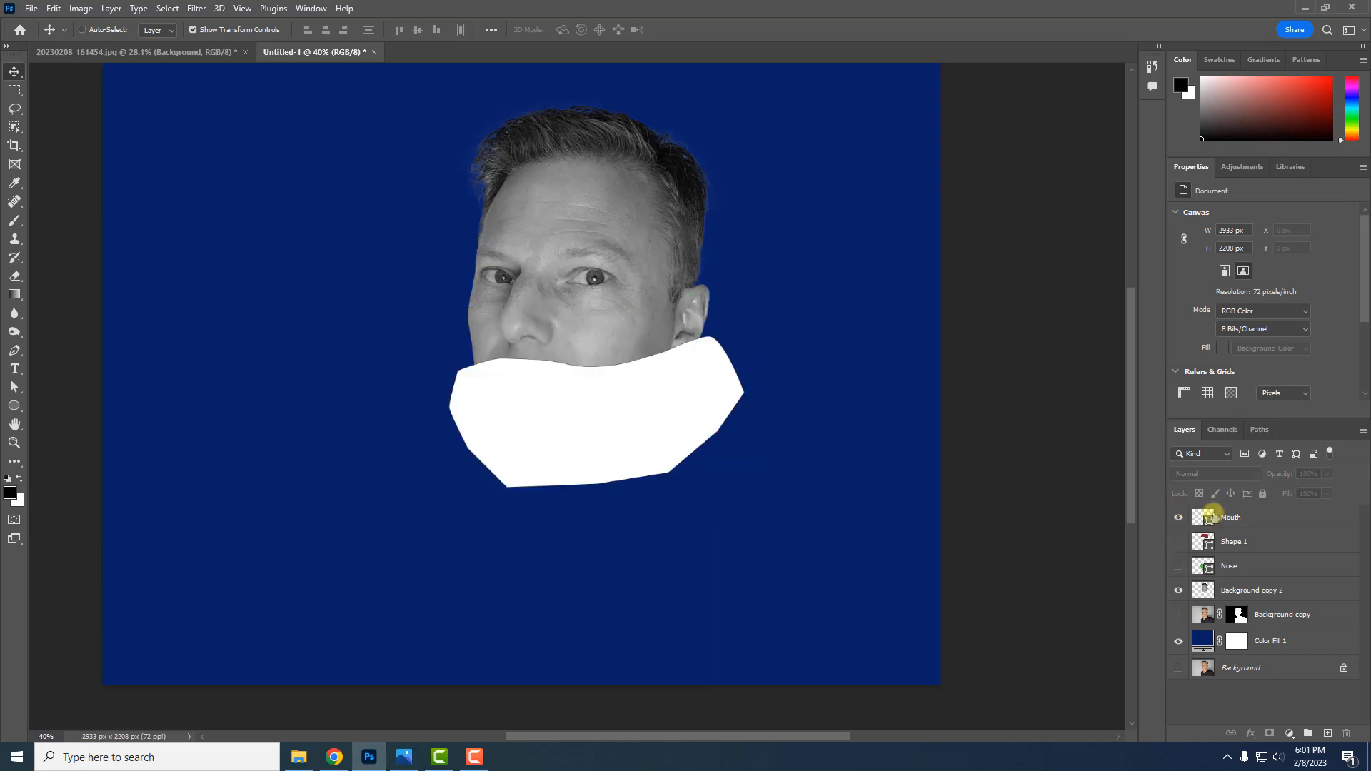
left_click(1204, 519, "ctrl")
left_click(1178, 517)
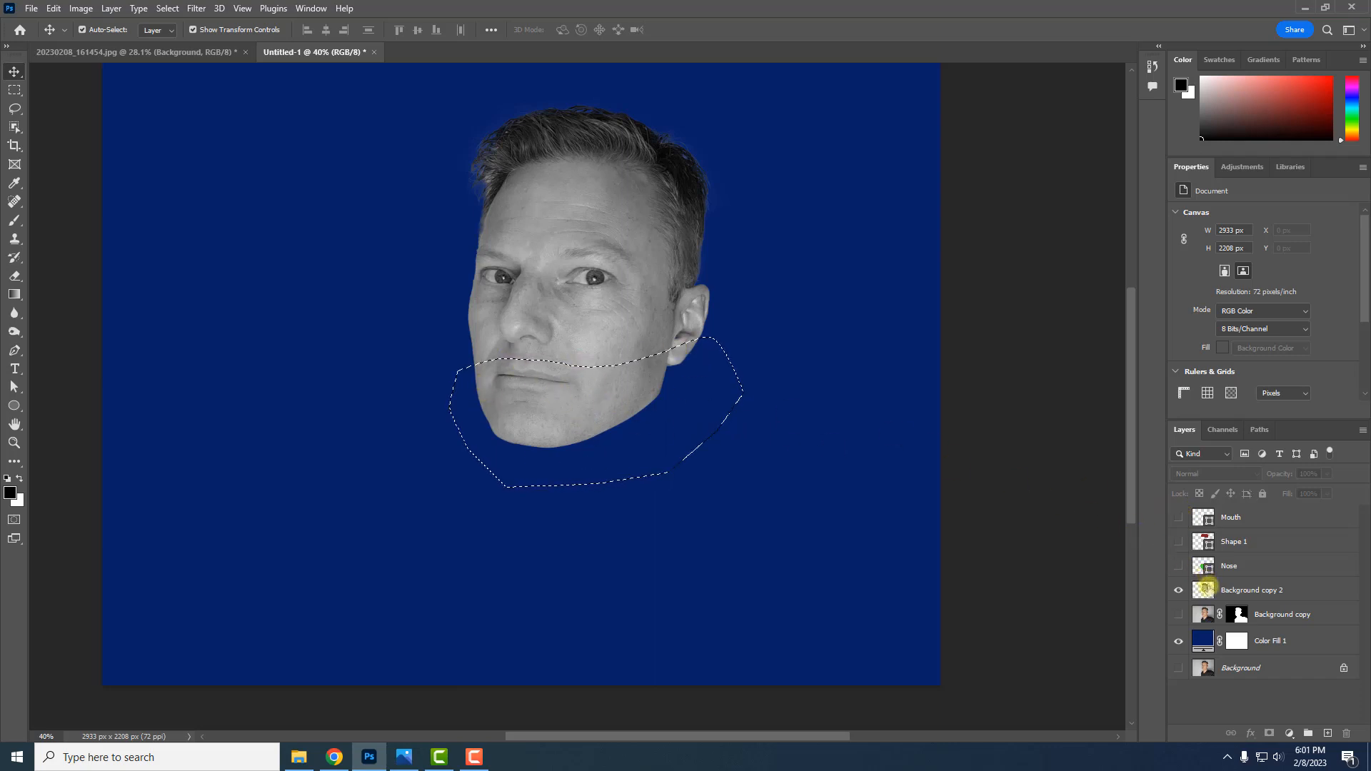
left_click(1218, 592)
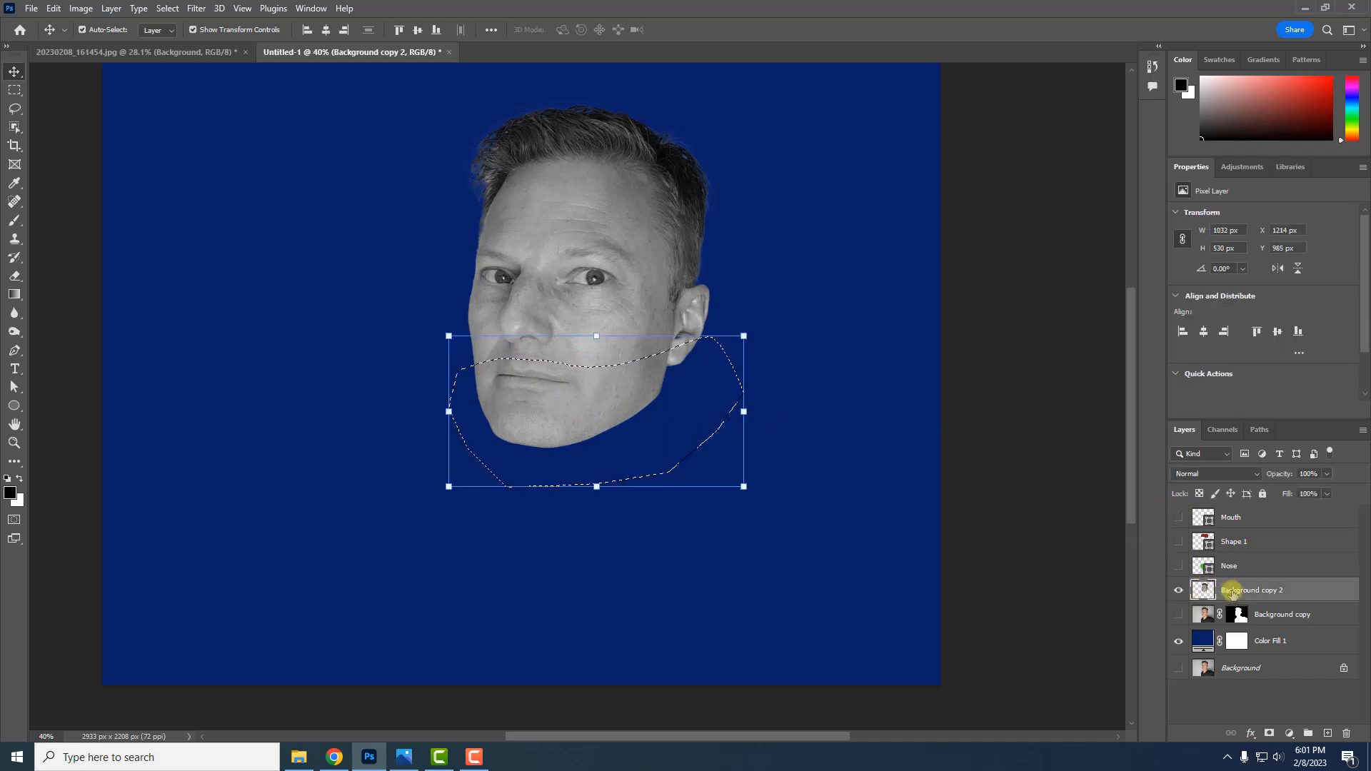
key("ctrl")
key("ctrl+x")
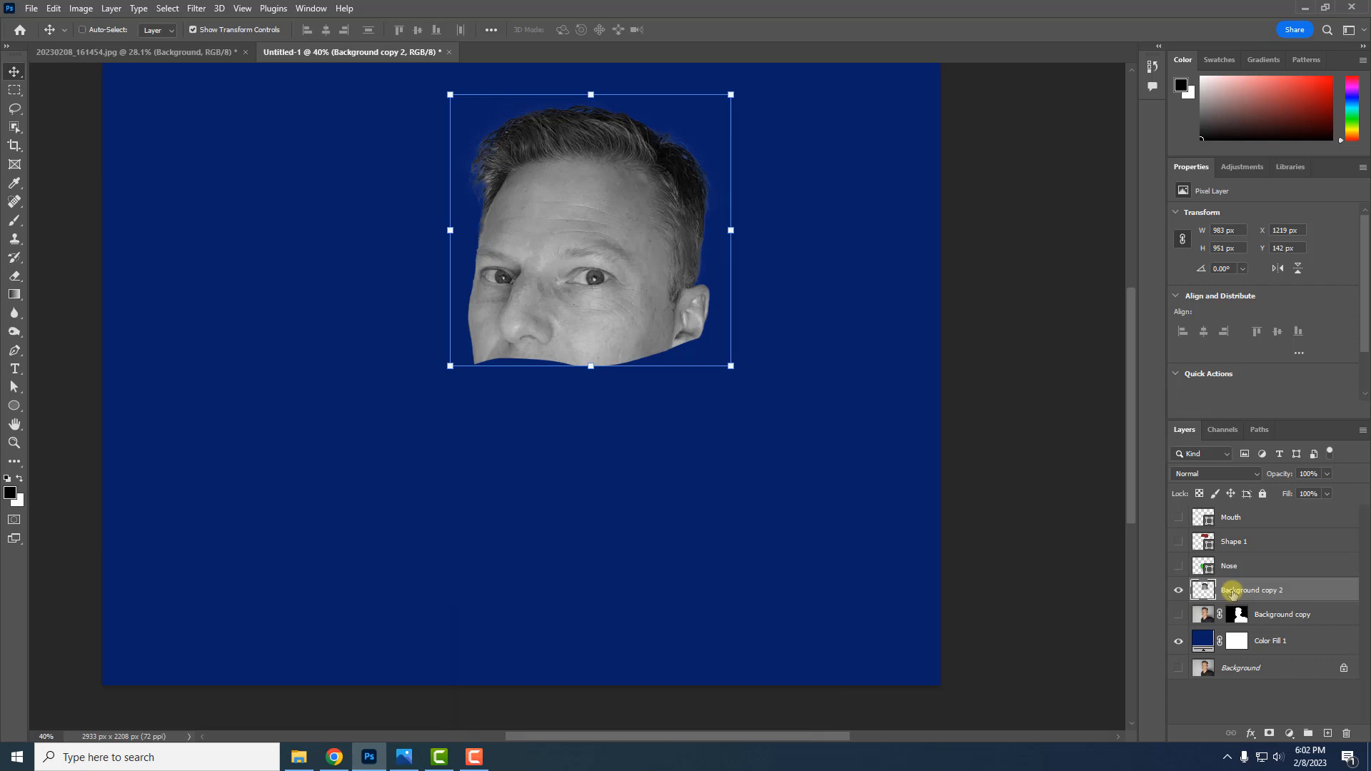
key("ctrl+shift+v")
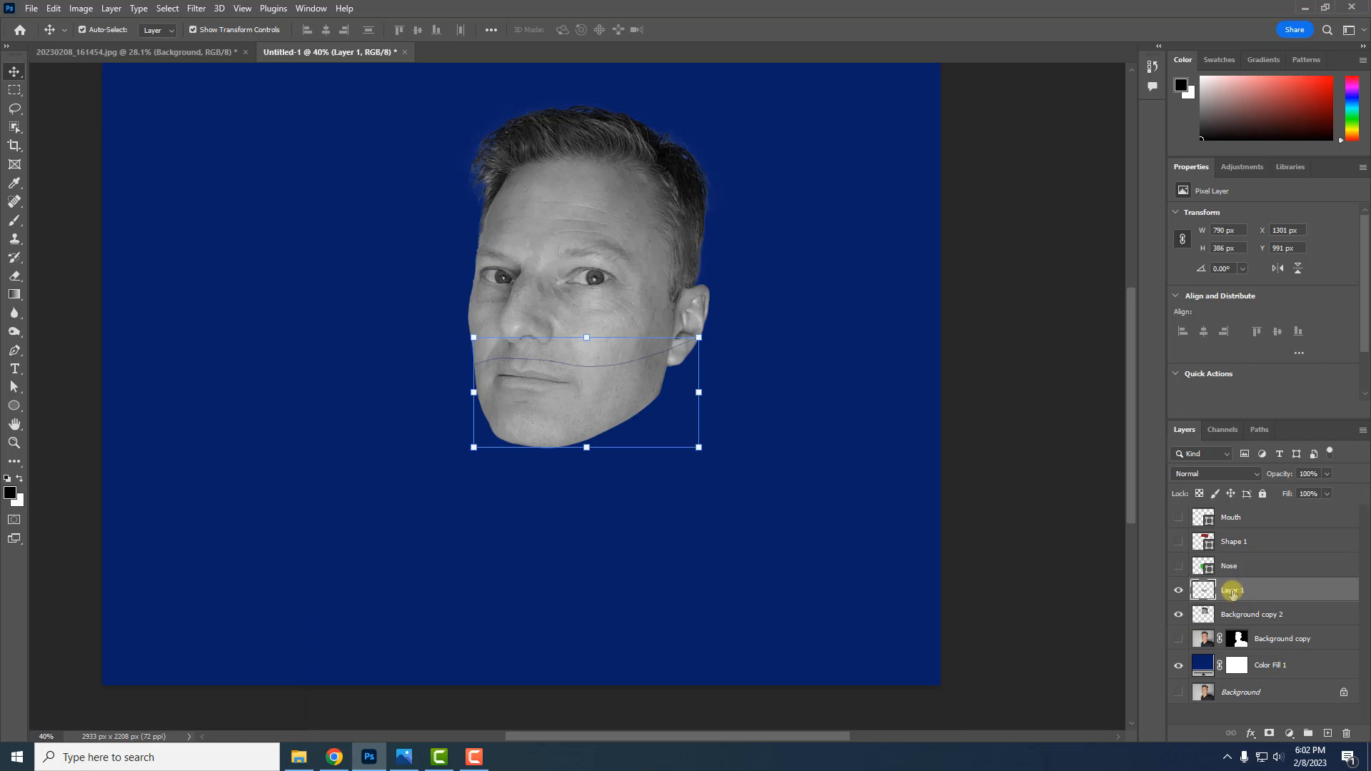
Nudge the pasted mouth piece up 3 px to close the seam and rename its layer MOUTH LAYER
key("Up")
key("Up")
key("Up")
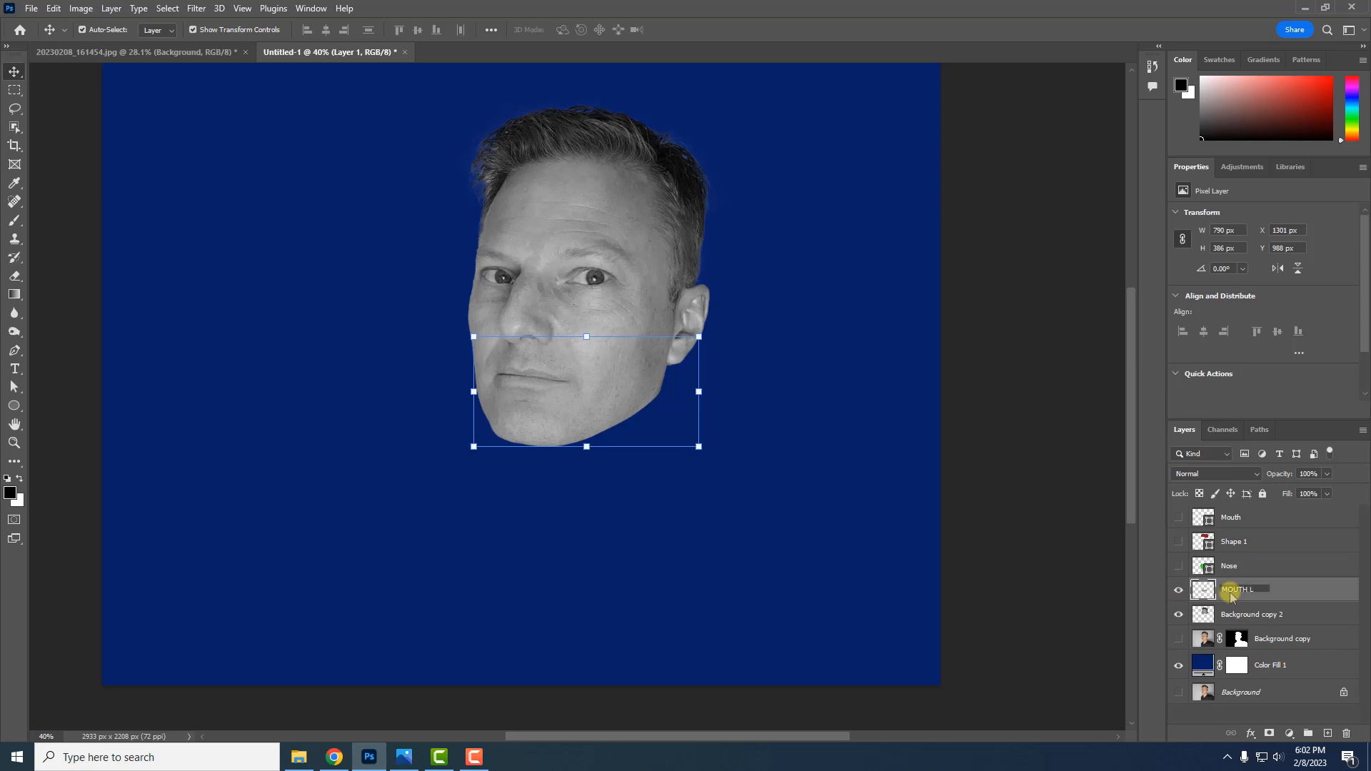
key("Return")
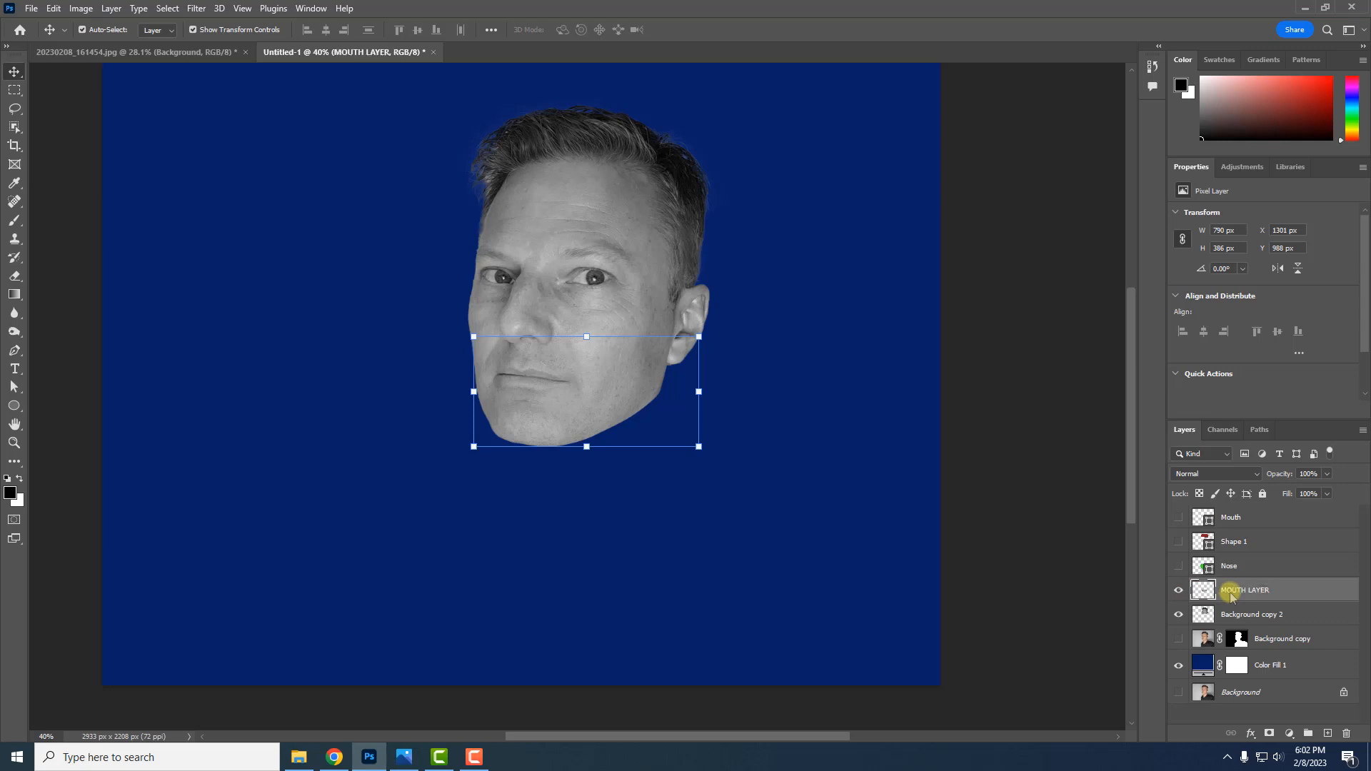
Load the Nose shape's outline as a selection, hide the shape, and cut that area from Background copy 2 onto a new layer in place
left_click(1179, 565)
left_click(1178, 565)
left_click(1178, 564)
left_click(1178, 565)
left_click(1178, 565)
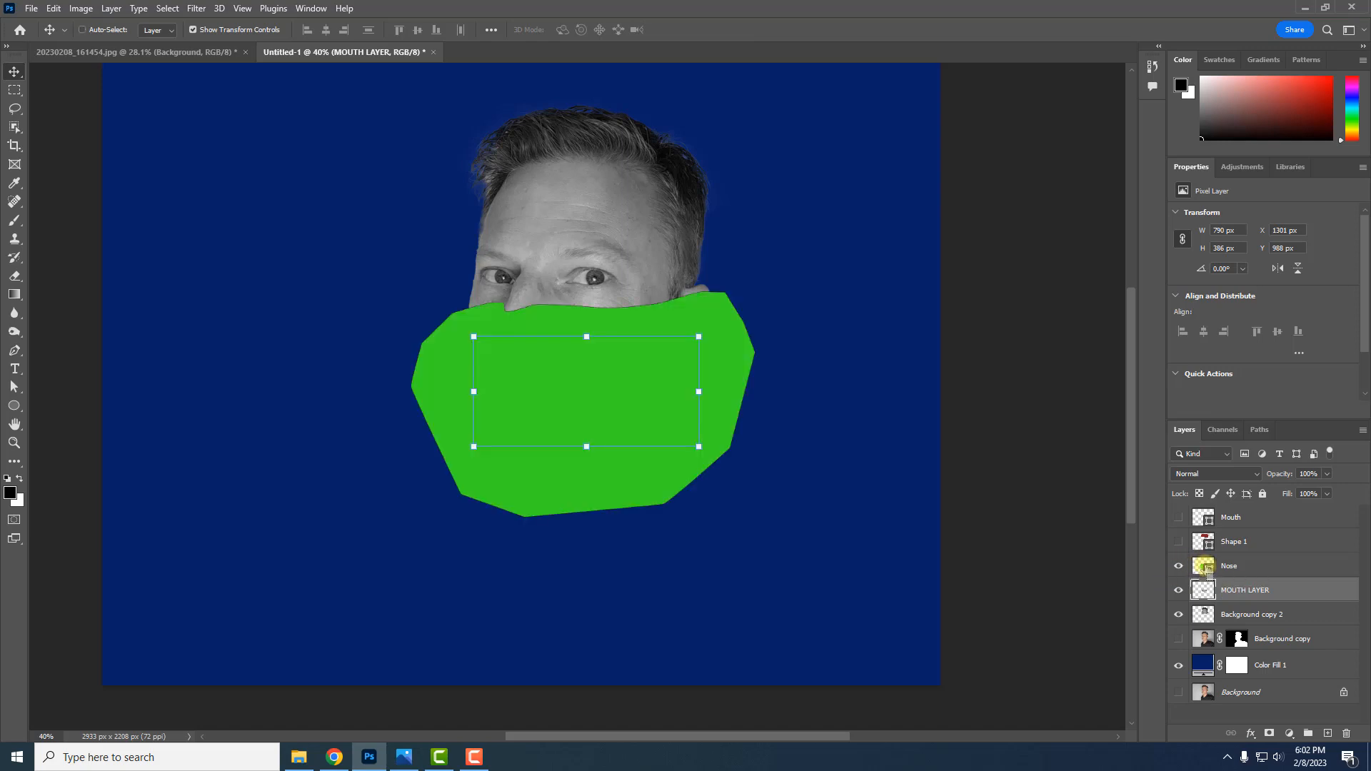
left_click(1203, 567, "ctrl")
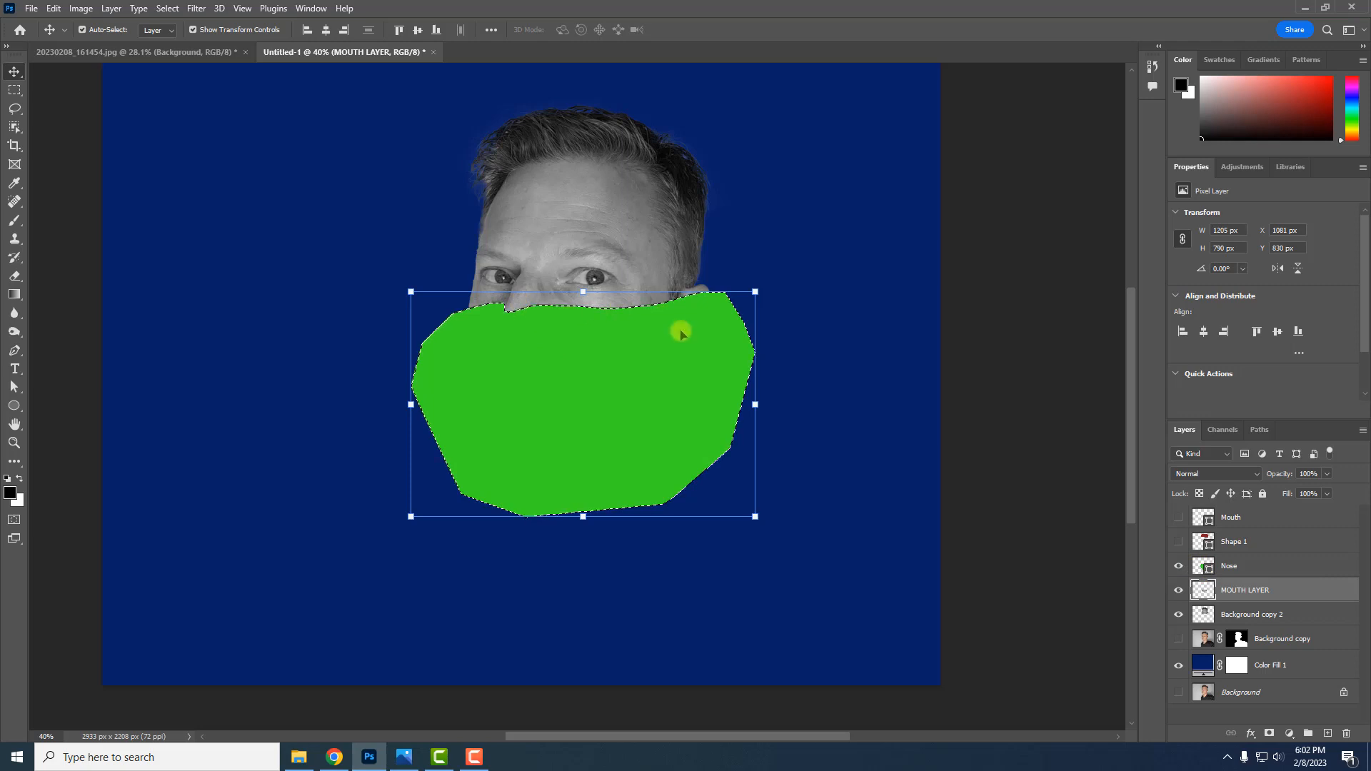
left_click(1178, 565)
left_click(1207, 616)
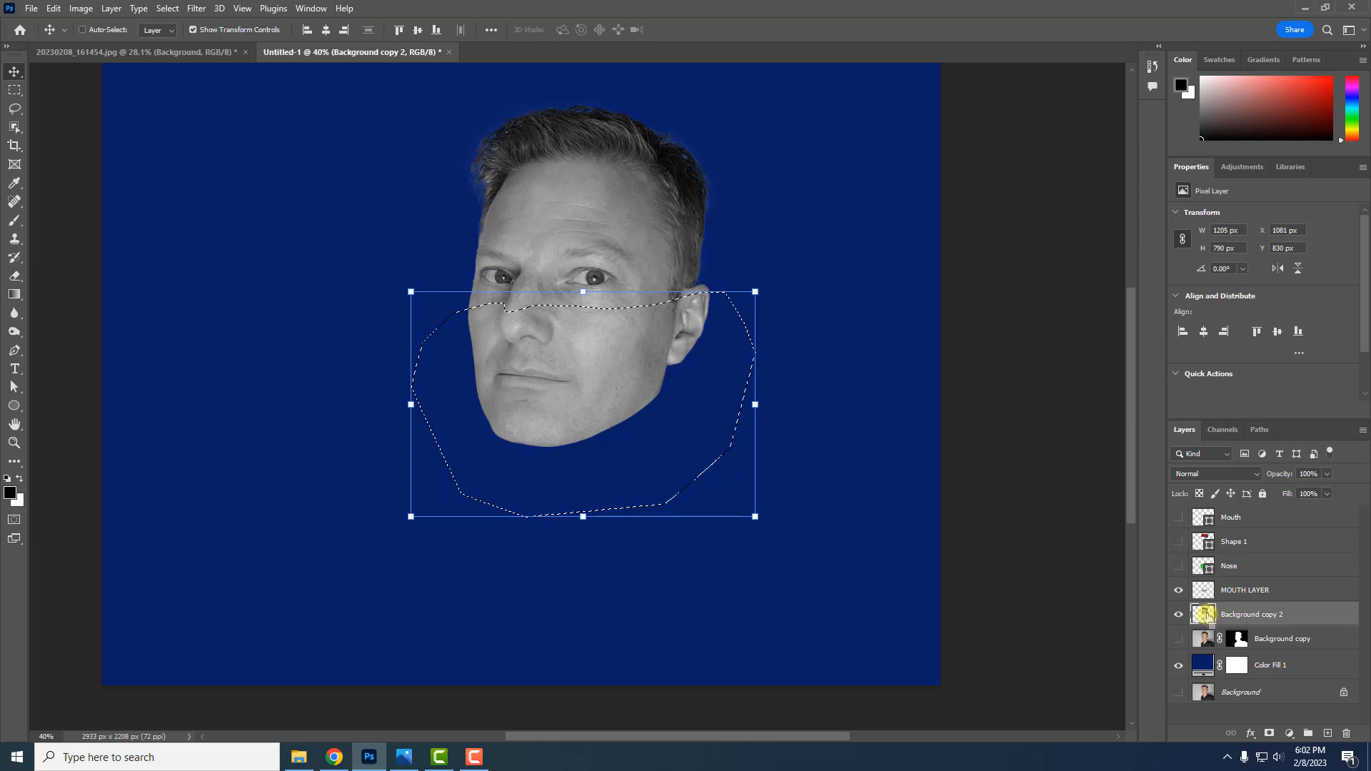
key("ctrl+x")
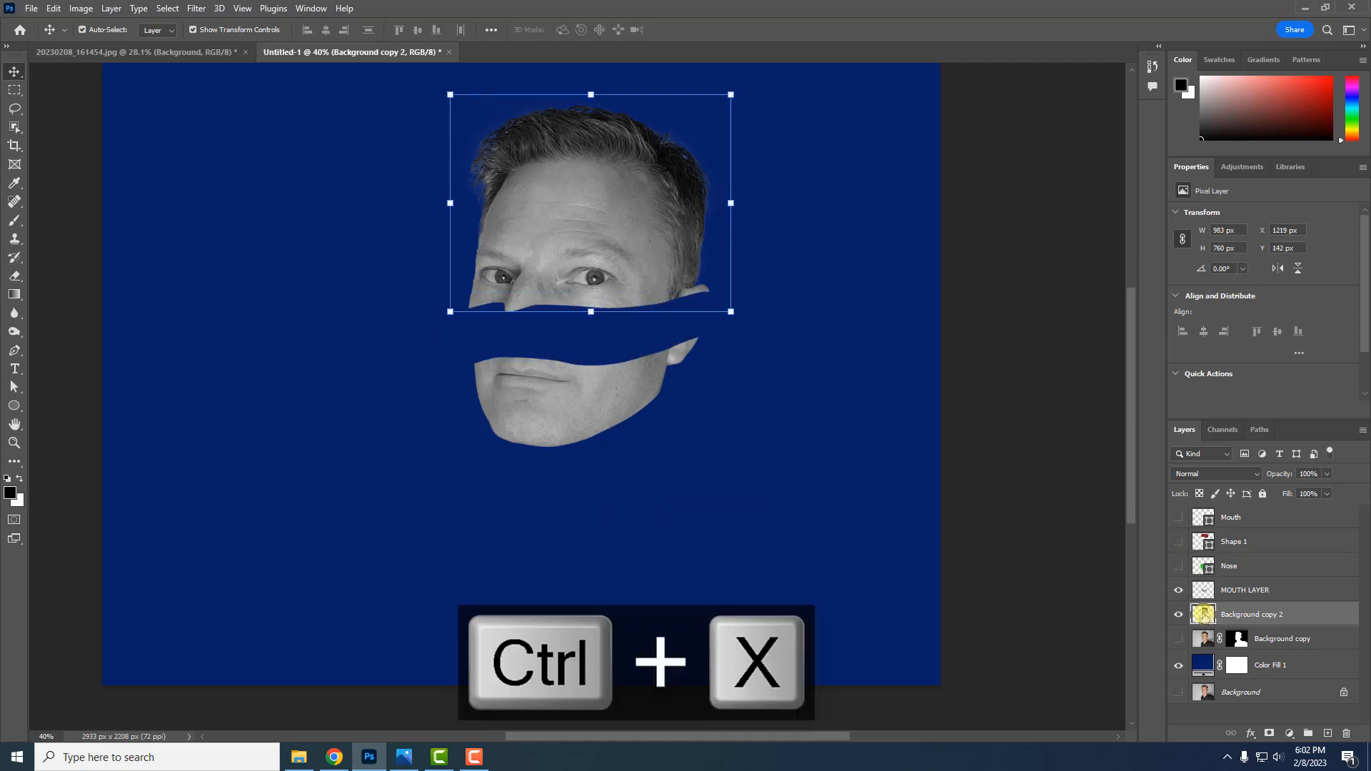
key("ctrl+shift+v")
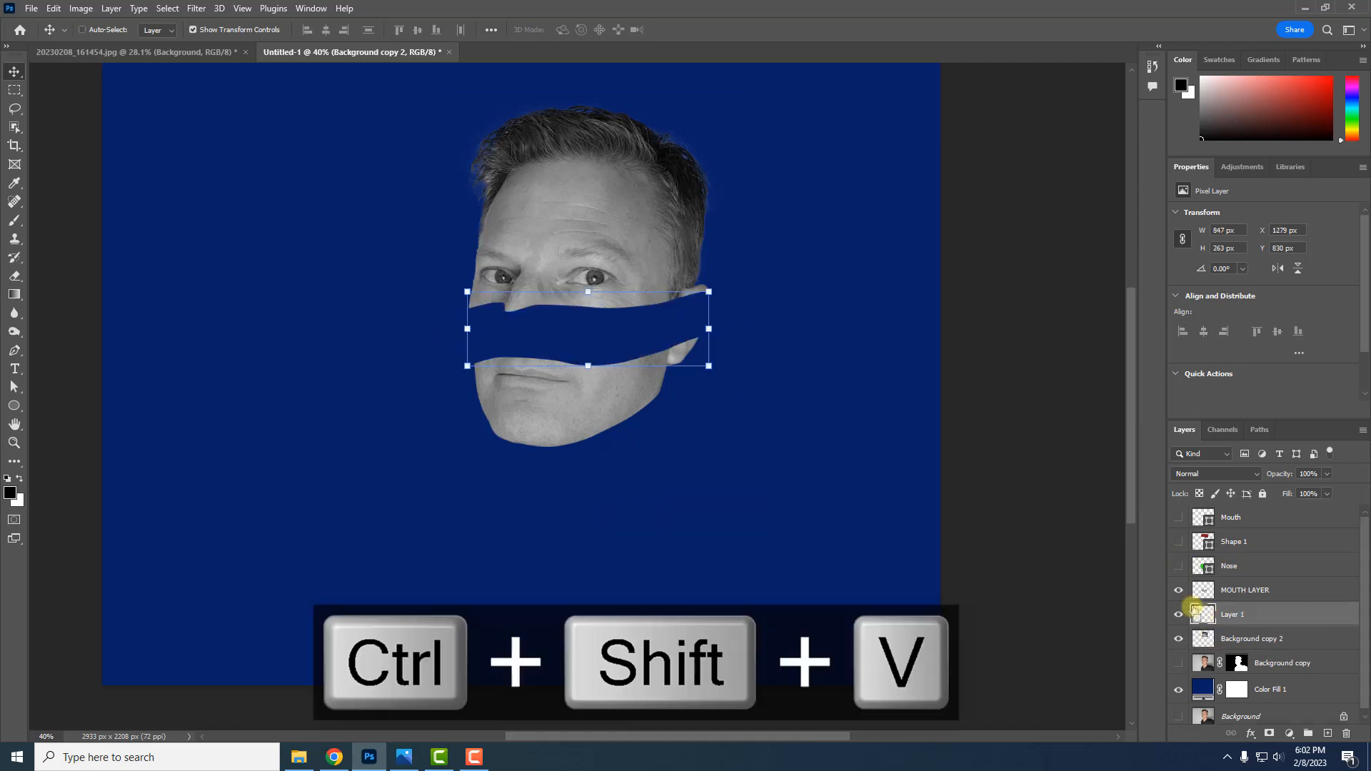
Nudge the pasted nose piece up 3 px to close the seam and rename its layer NOSE LAYER
key("Up")
key("Up")
key("Up")
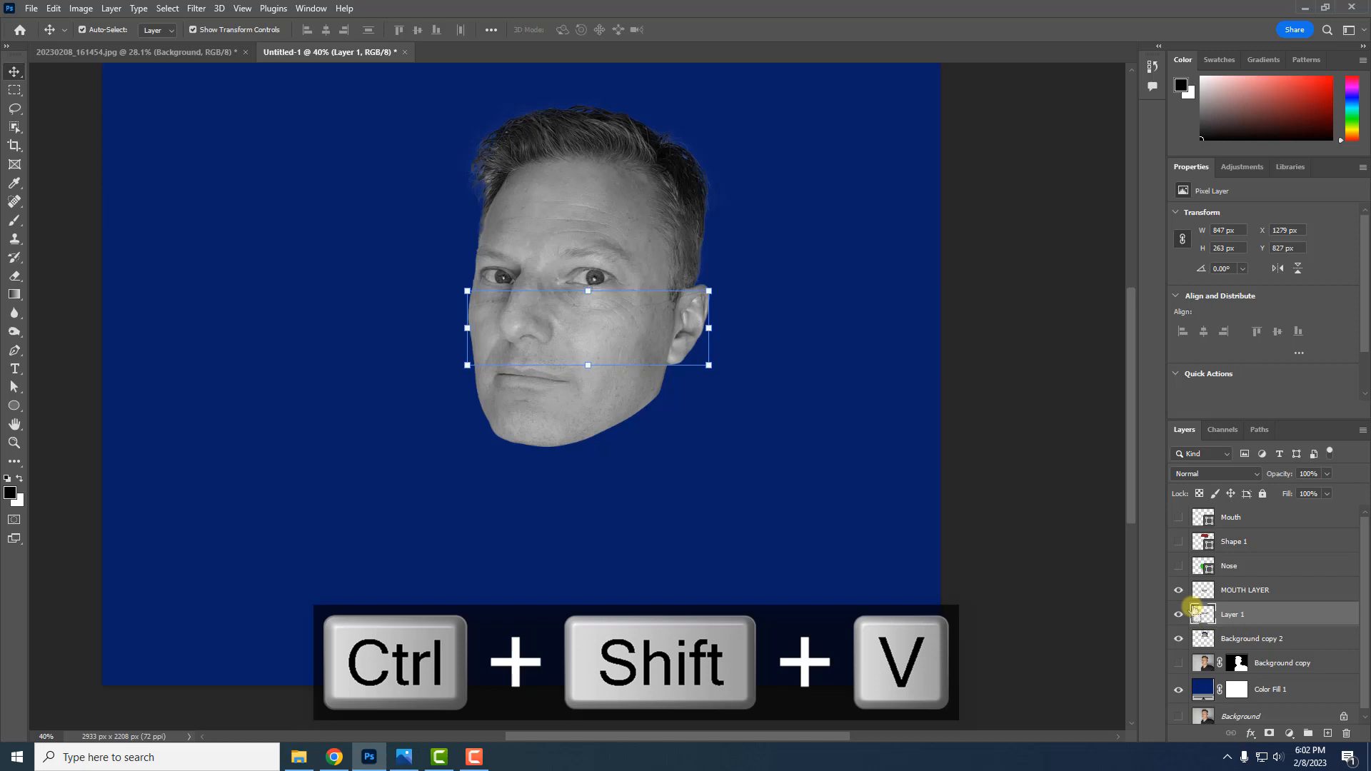
left_click(1240, 616)
type("NOSE LAY")
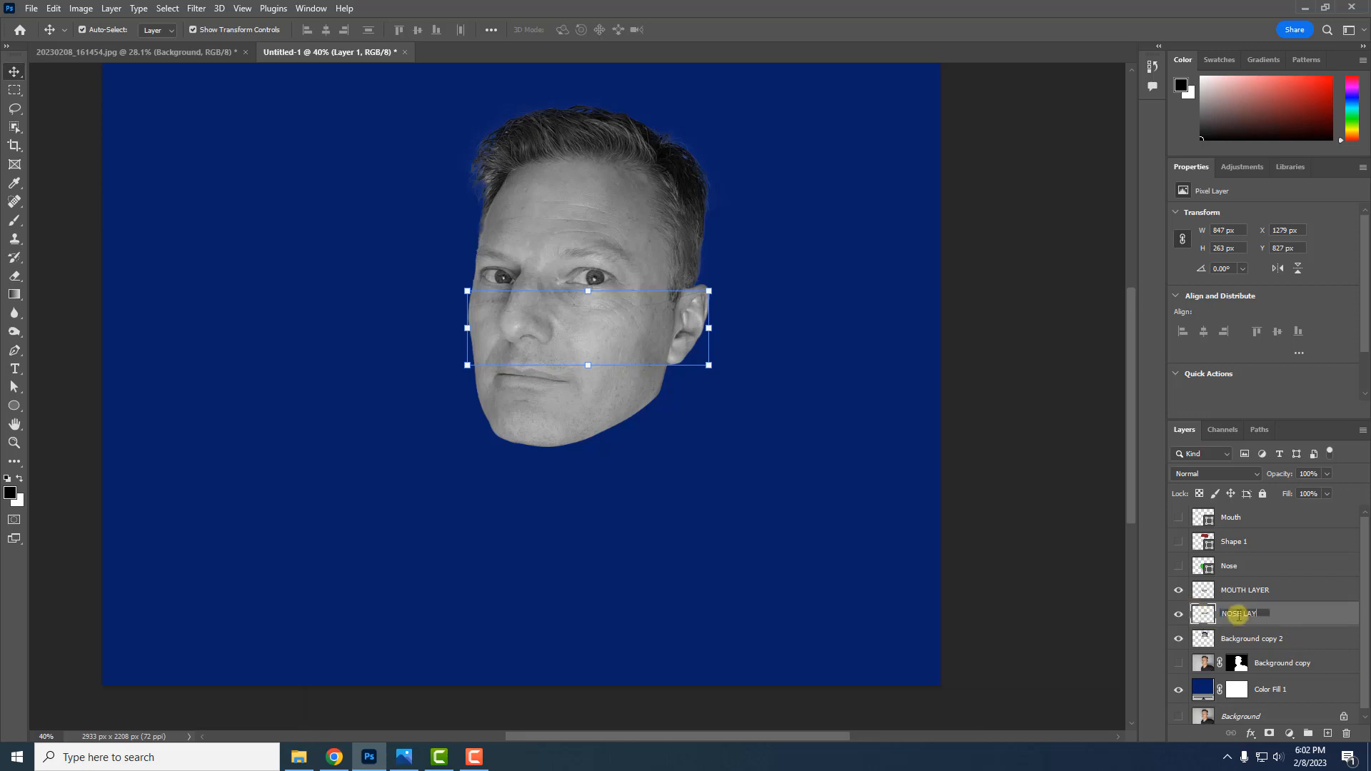
type("ER")
key("Return")
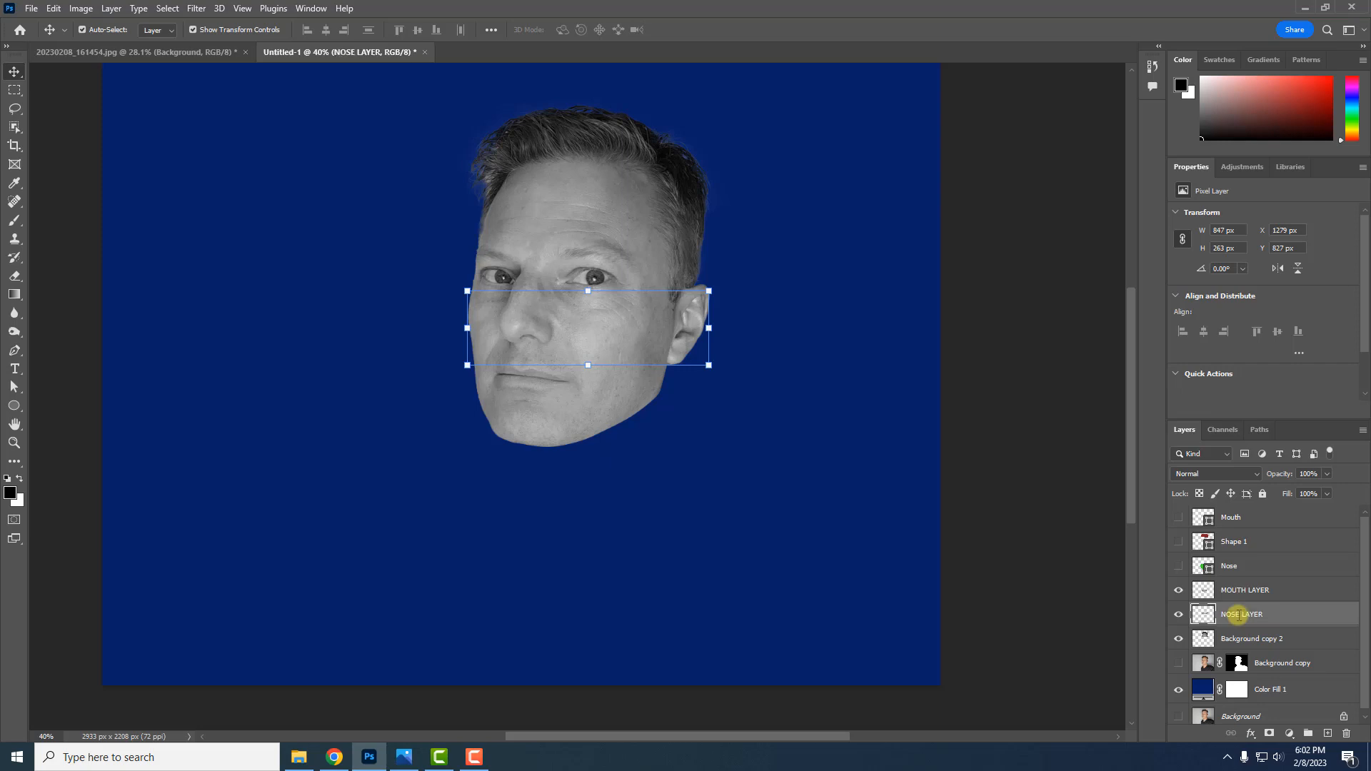
Show the red Shape 1 and move it down and slightly right until its lower edge sits just above the eyebrows
left_click(1179, 518)
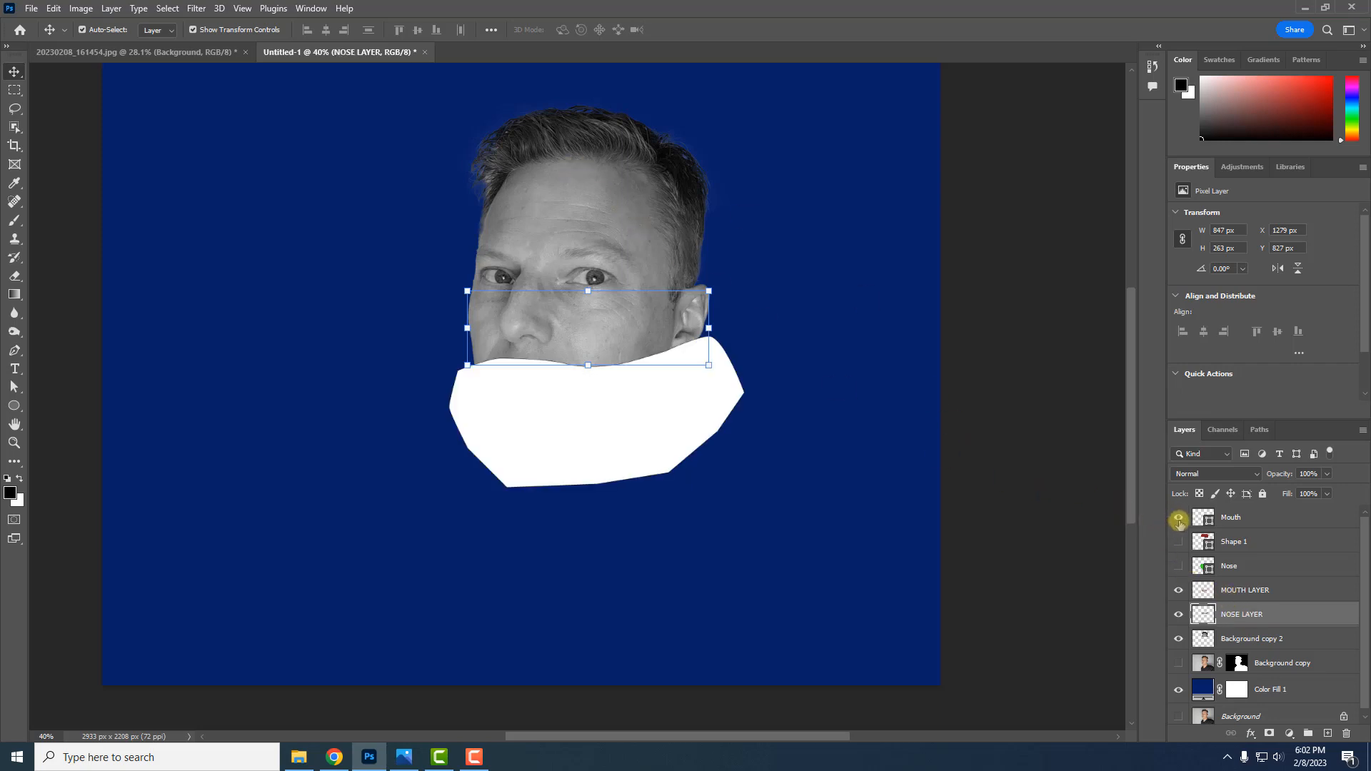
left_click(1179, 518)
left_click(1179, 541)
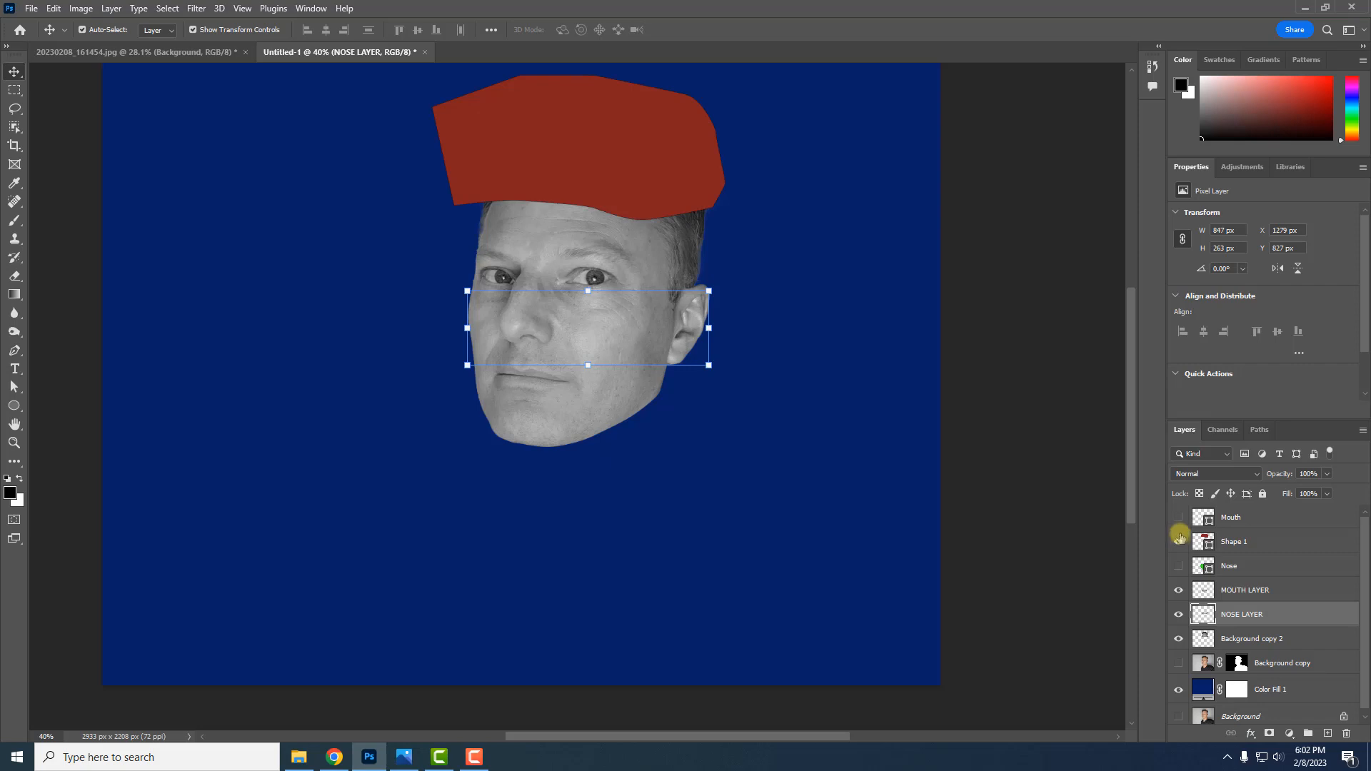
left_click_drag(666, 171, 675, 185)
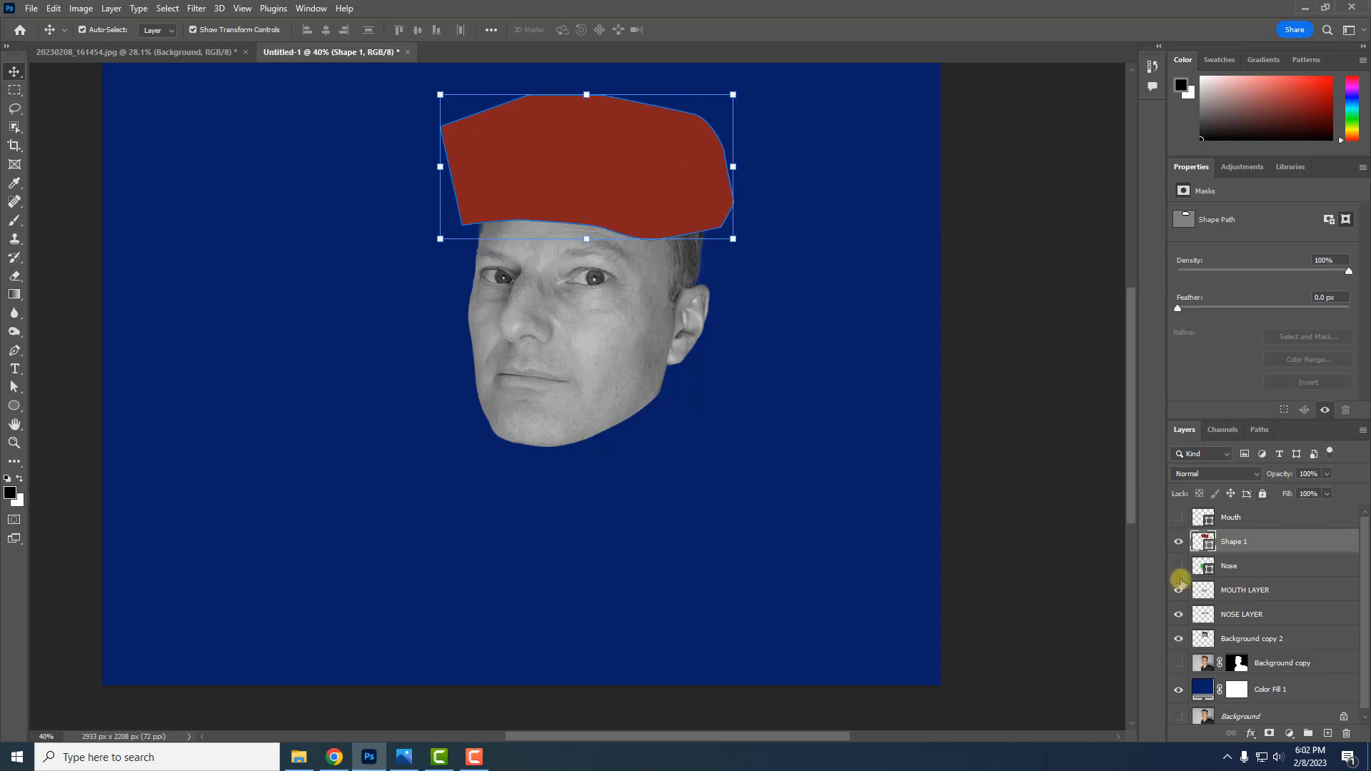
left_click(1179, 590)
left_click(1179, 592)
left_click(1180, 616)
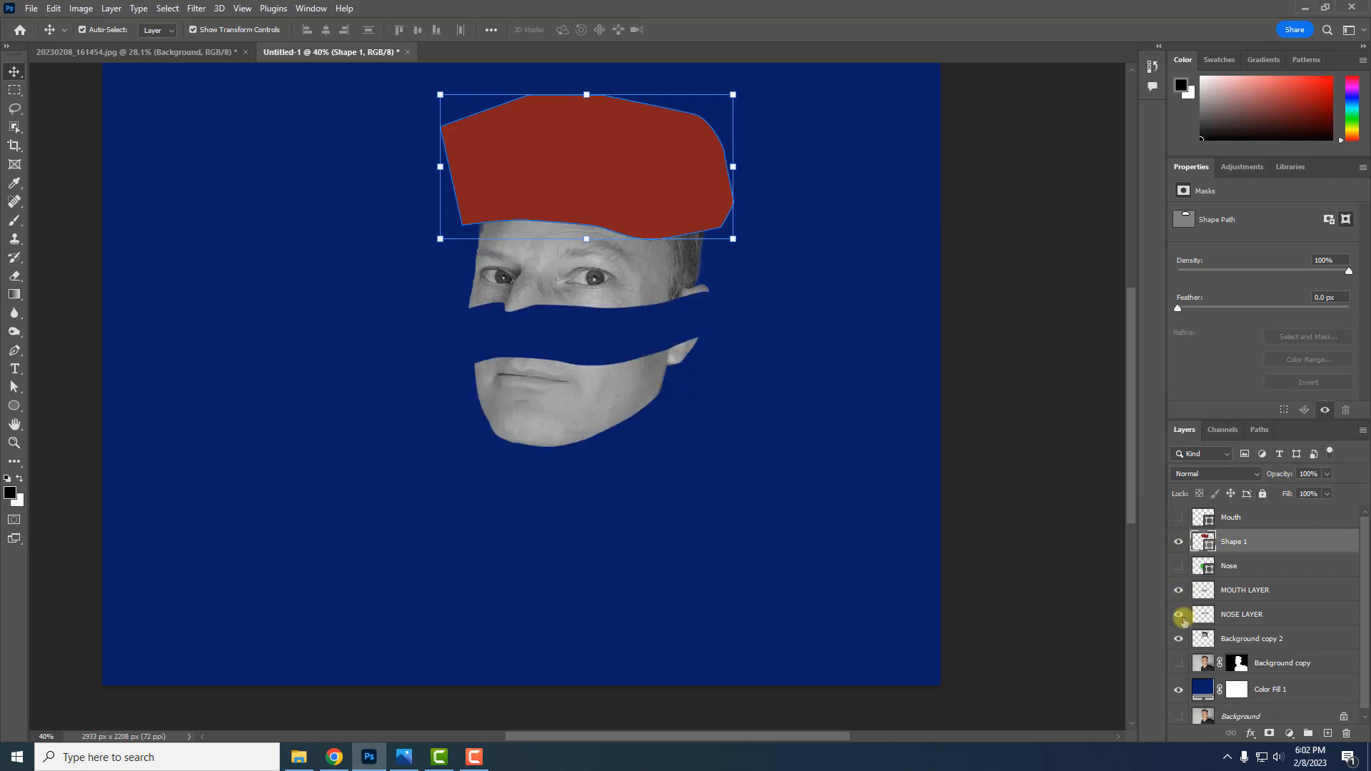
left_click(1179, 614)
left_click_drag(669, 158, 669, 168)
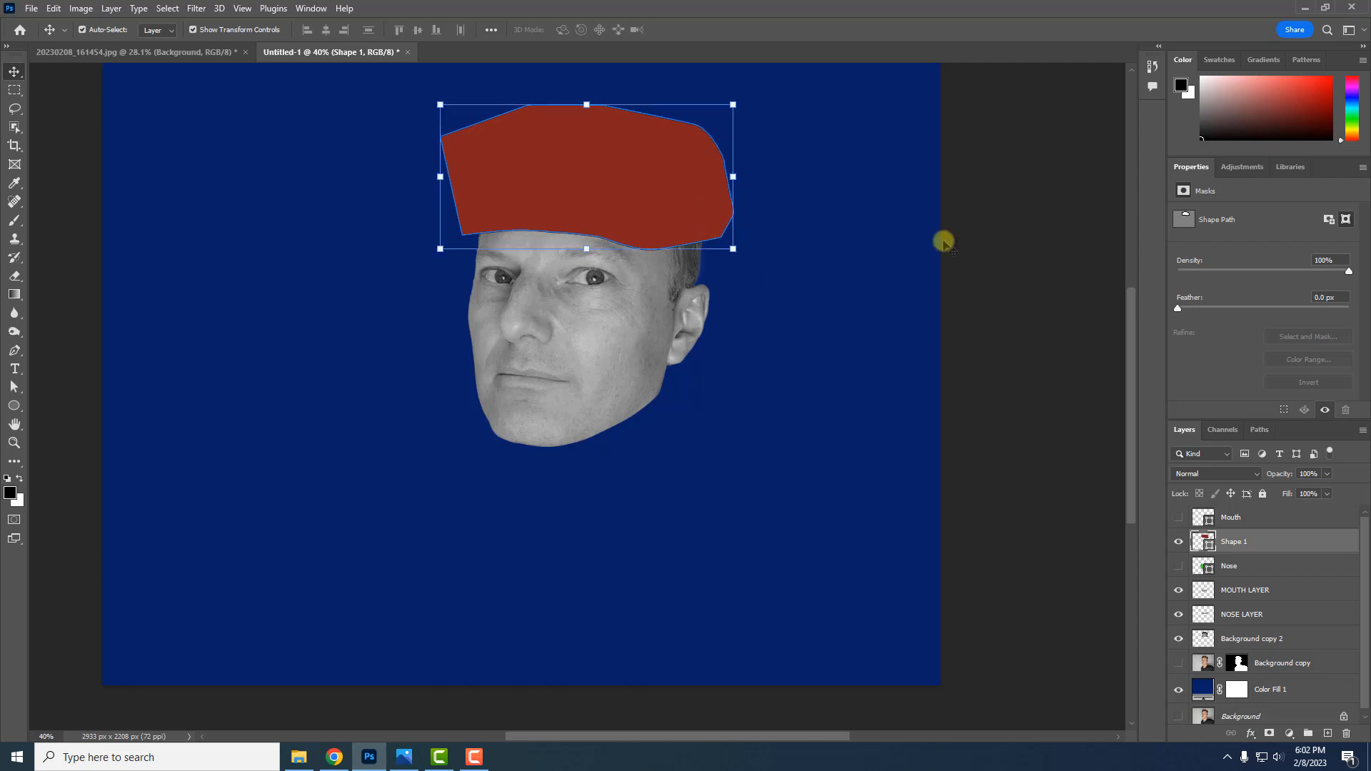
left_click(1207, 550, "ctrl")
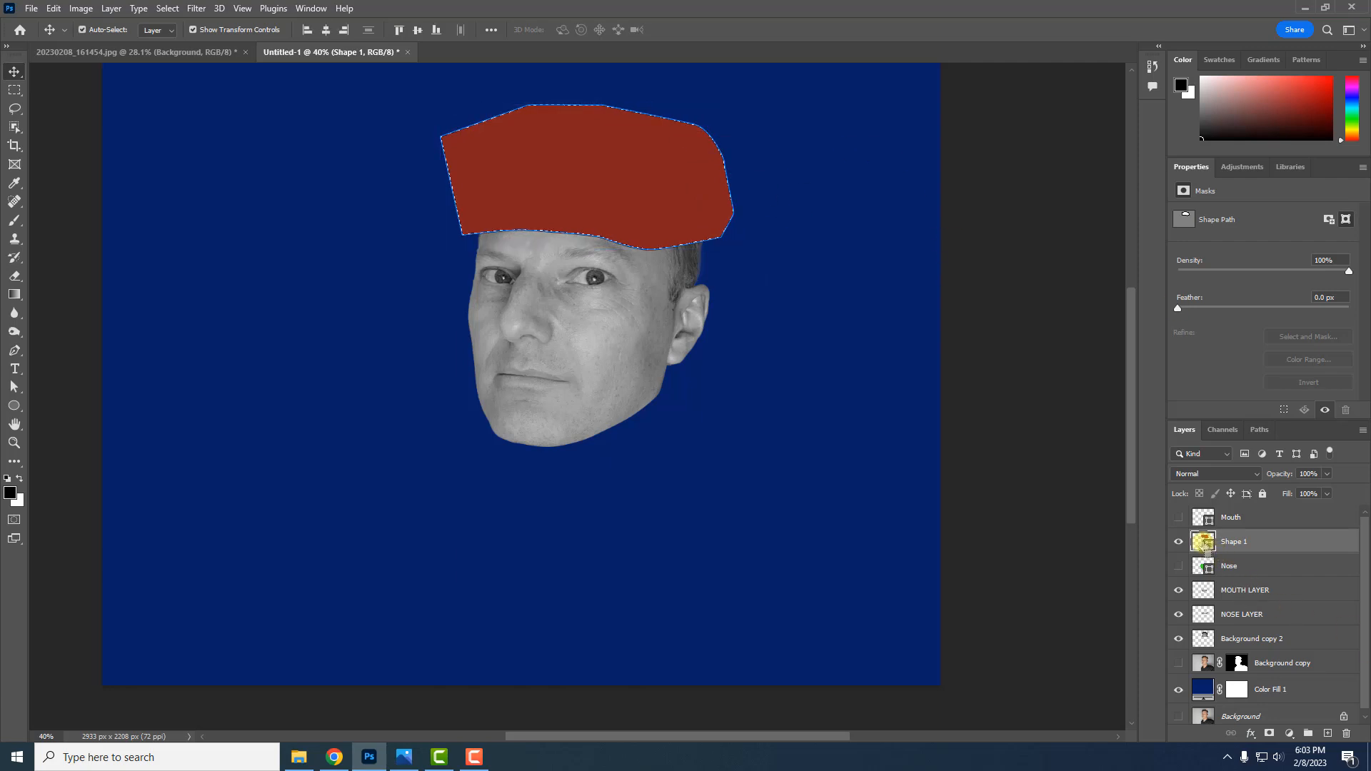
left_click(1178, 541)
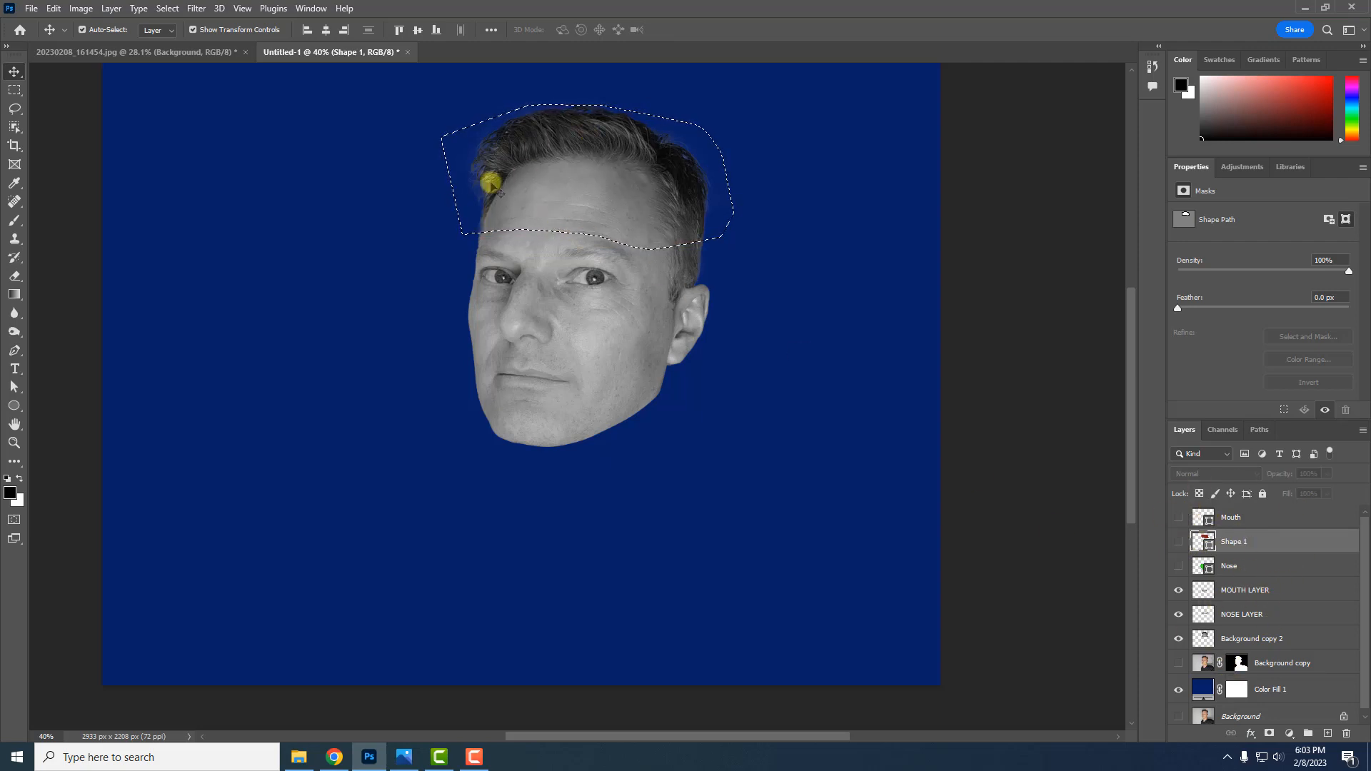
key("ctrl+d")
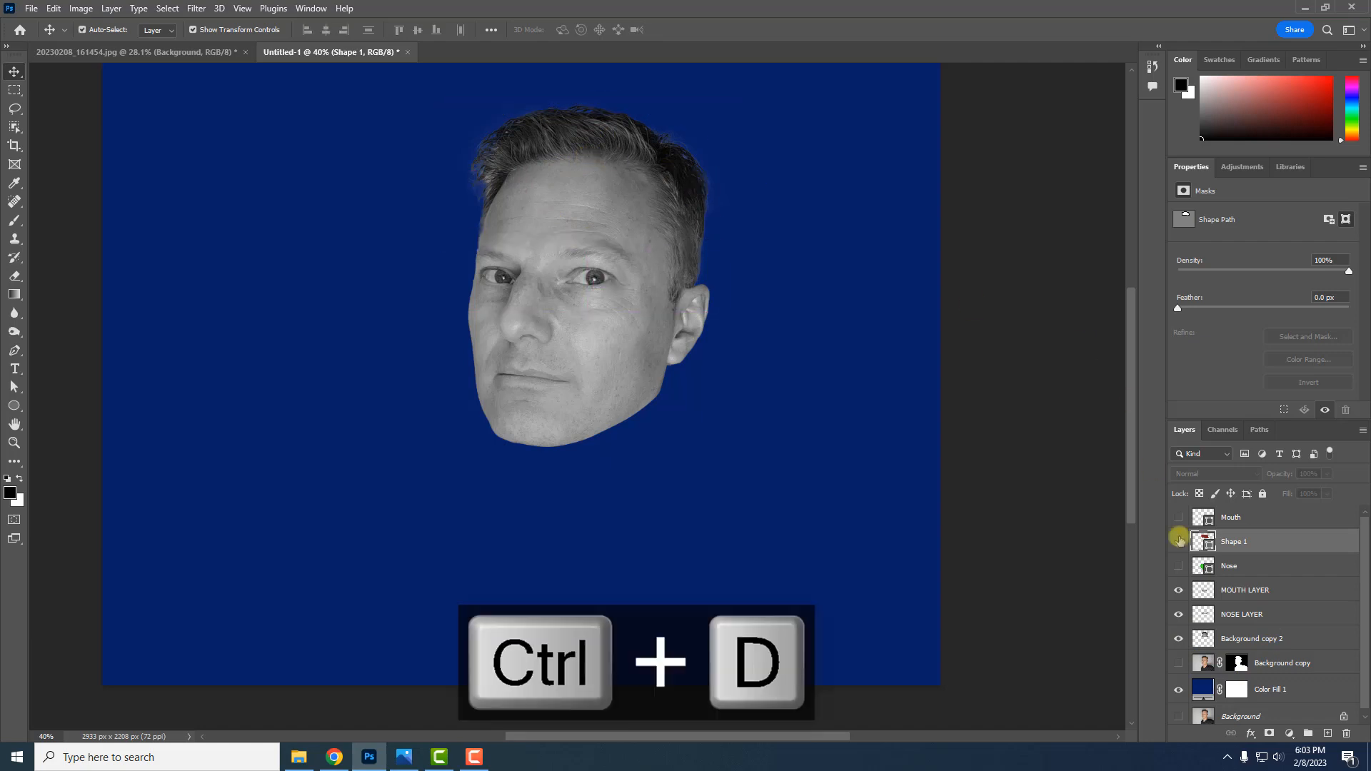
left_click(1180, 542)
Move the red Shape 1 up slightly, farther above the eyebrows, then load its outline as a selection and hide the shape
left_click_drag(643, 202, 644, 194)
left_click(1203, 545, "ctrl")
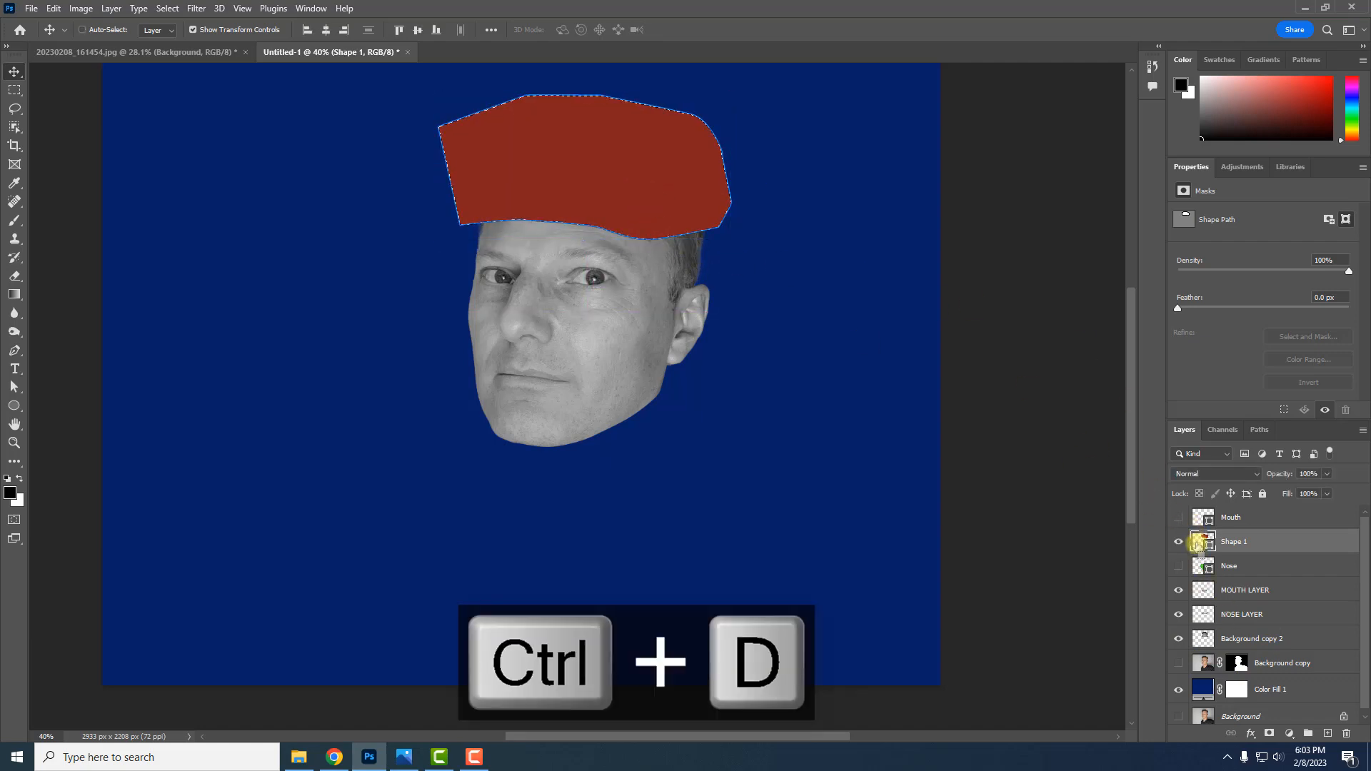
left_click(1179, 542)
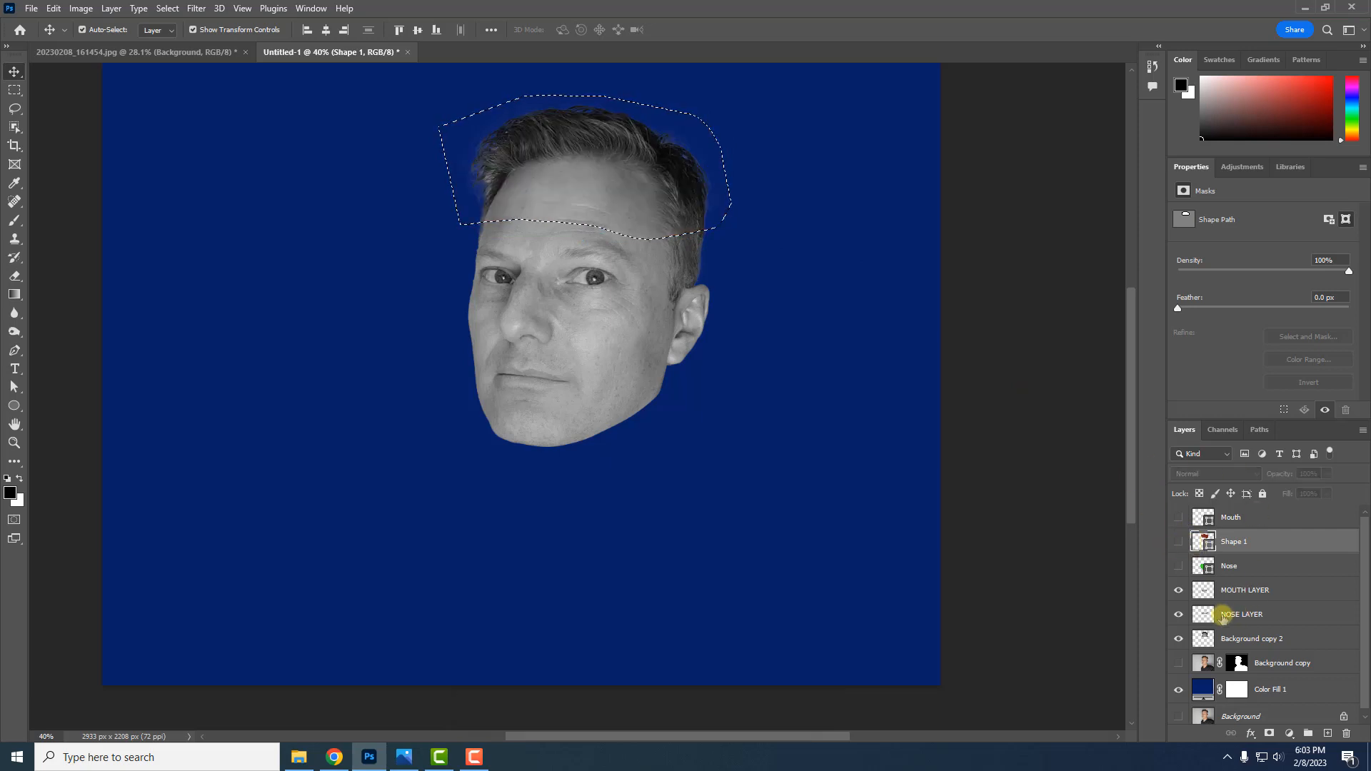
Cut the selected hair and forehead area from Background copy 2 and paste it in place on a new layer
left_click(1246, 641)
key("ctrl+x")
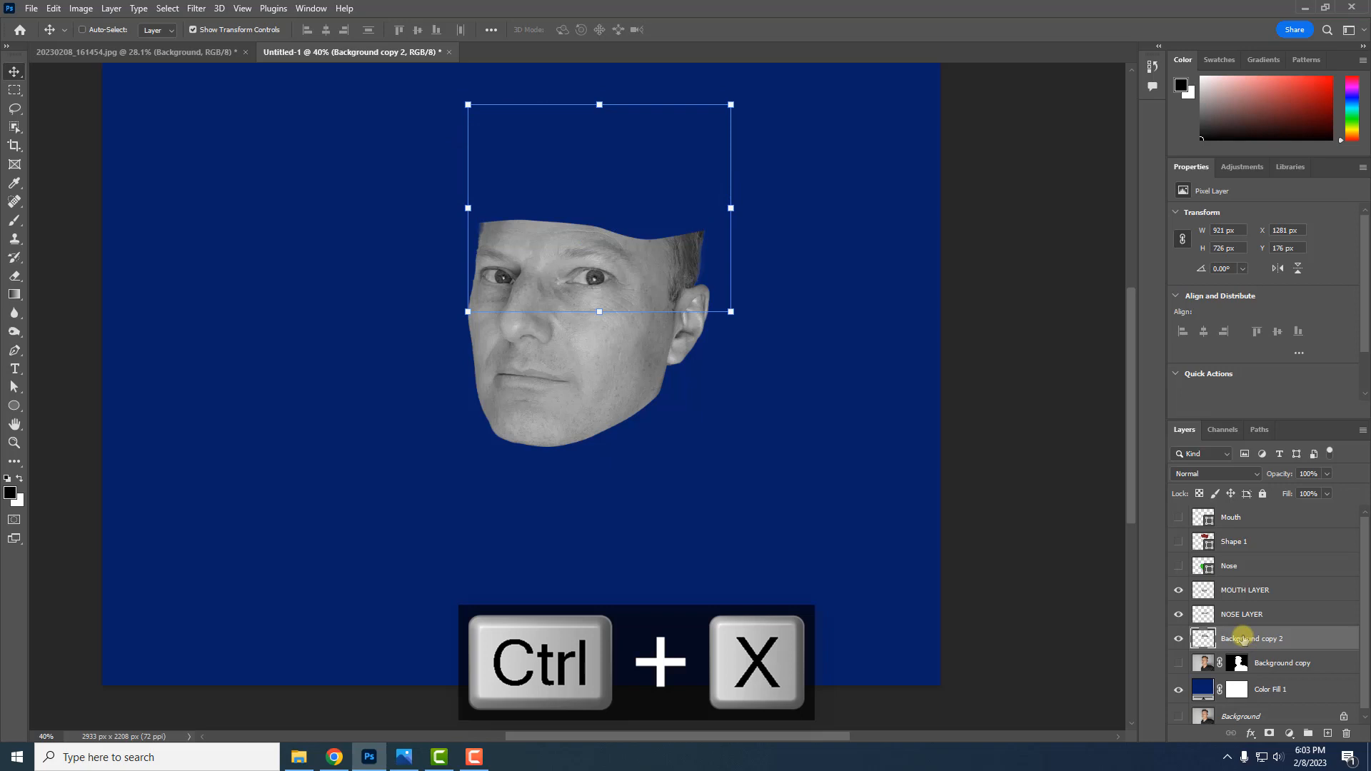
key("ctrl+shift+v")
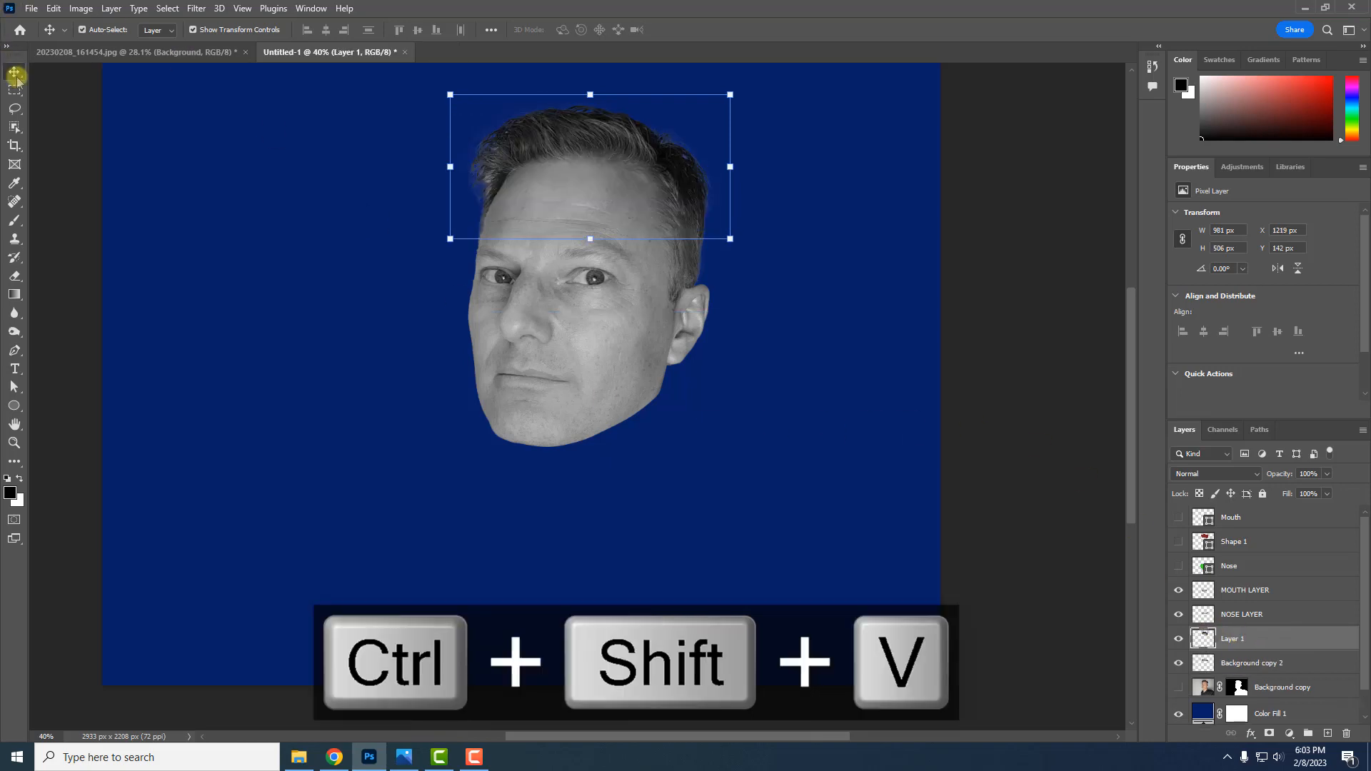
left_click(217, 180)
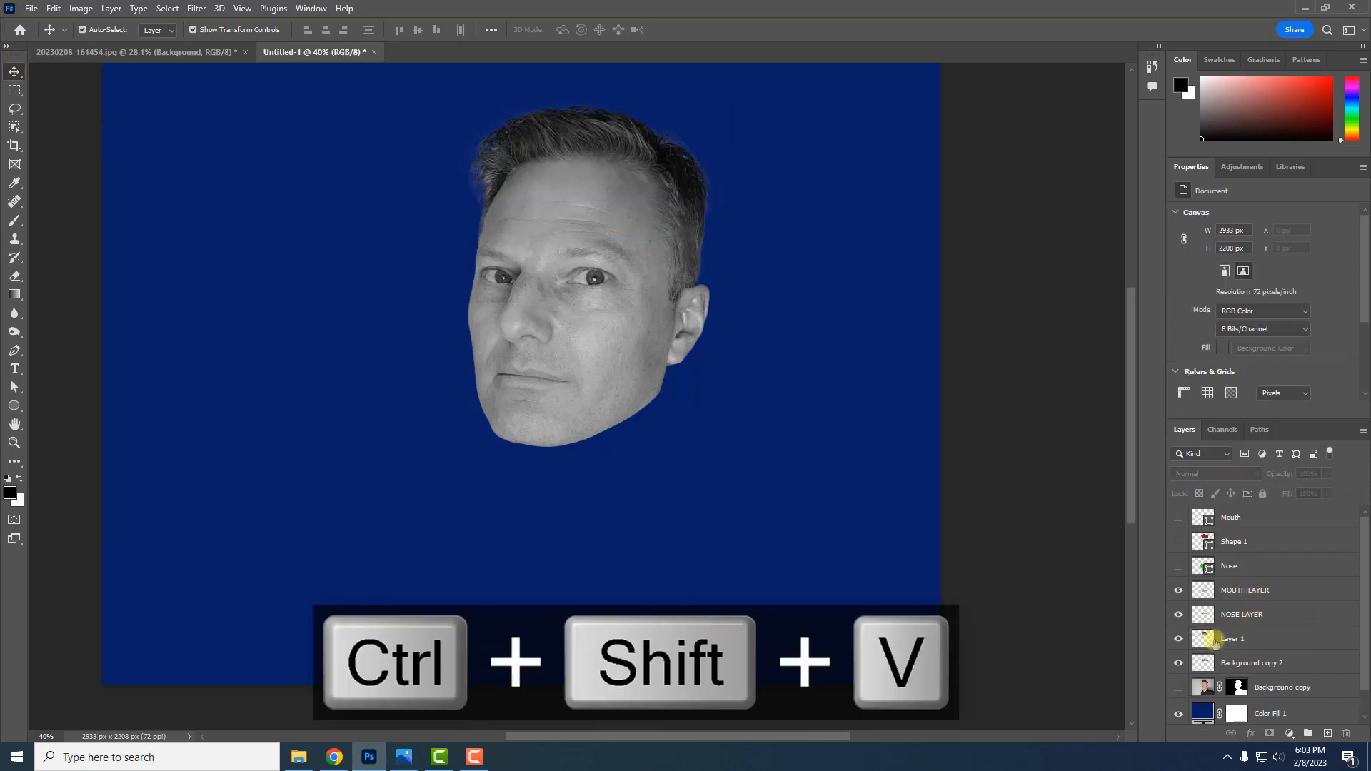
Check which part of the head Layer 1 holds by toggling its visibility, and rename it HAIR LAYER
left_click(1178, 638)
left_click(1178, 639)
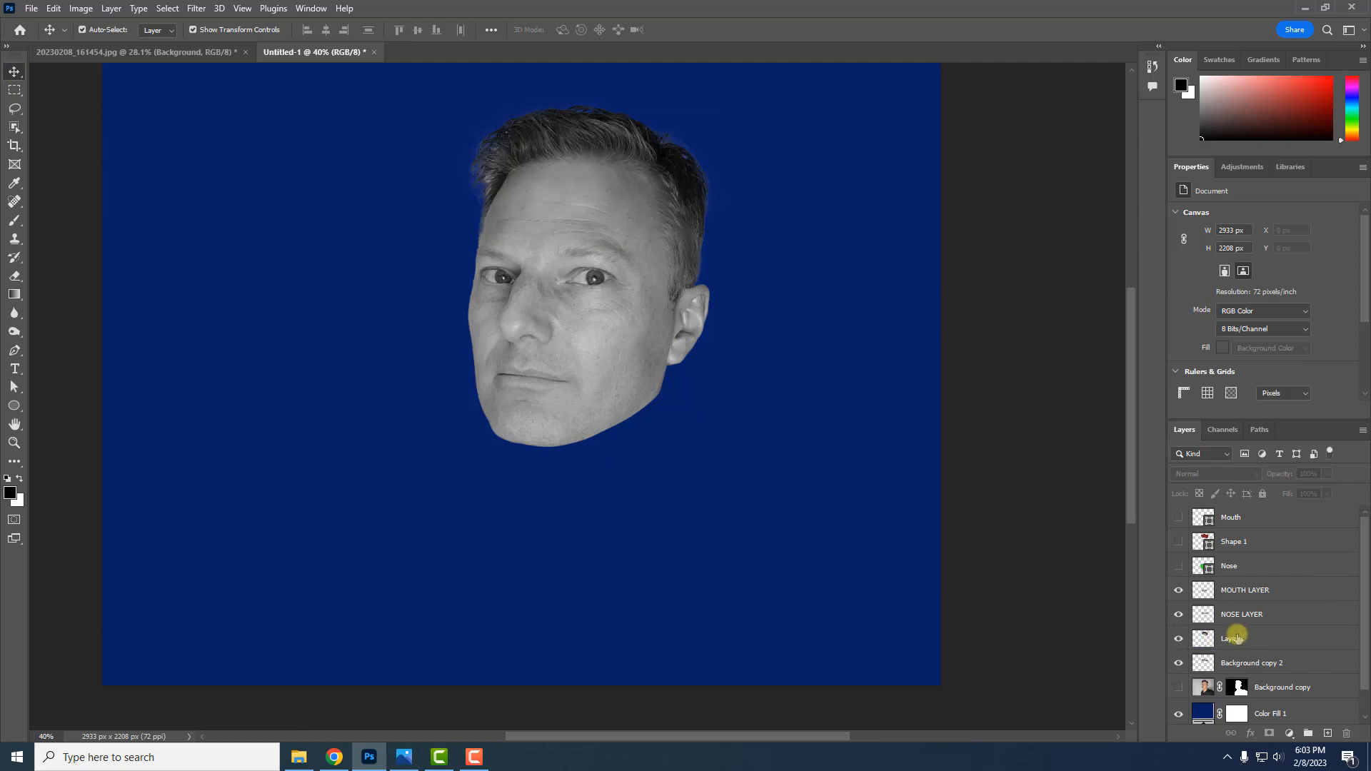
double_click(1236, 636)
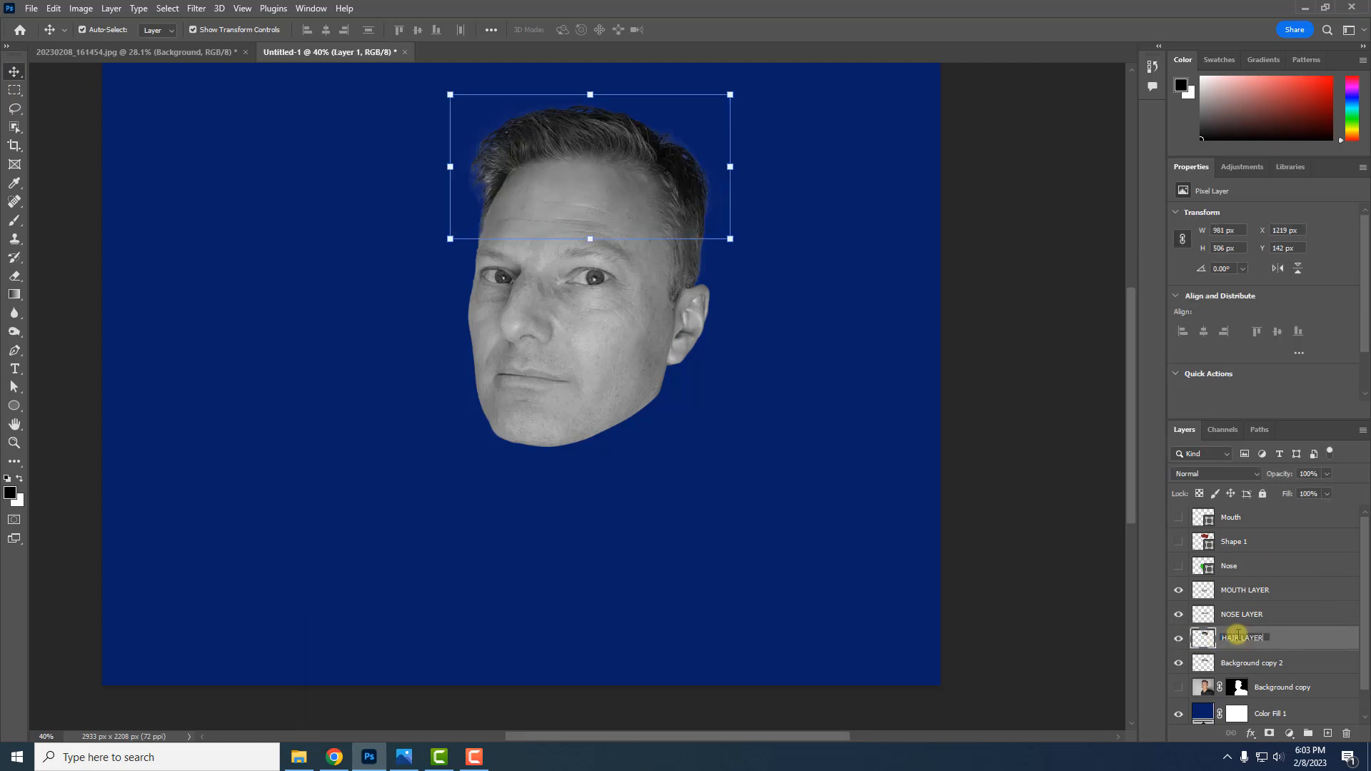
key("Return")
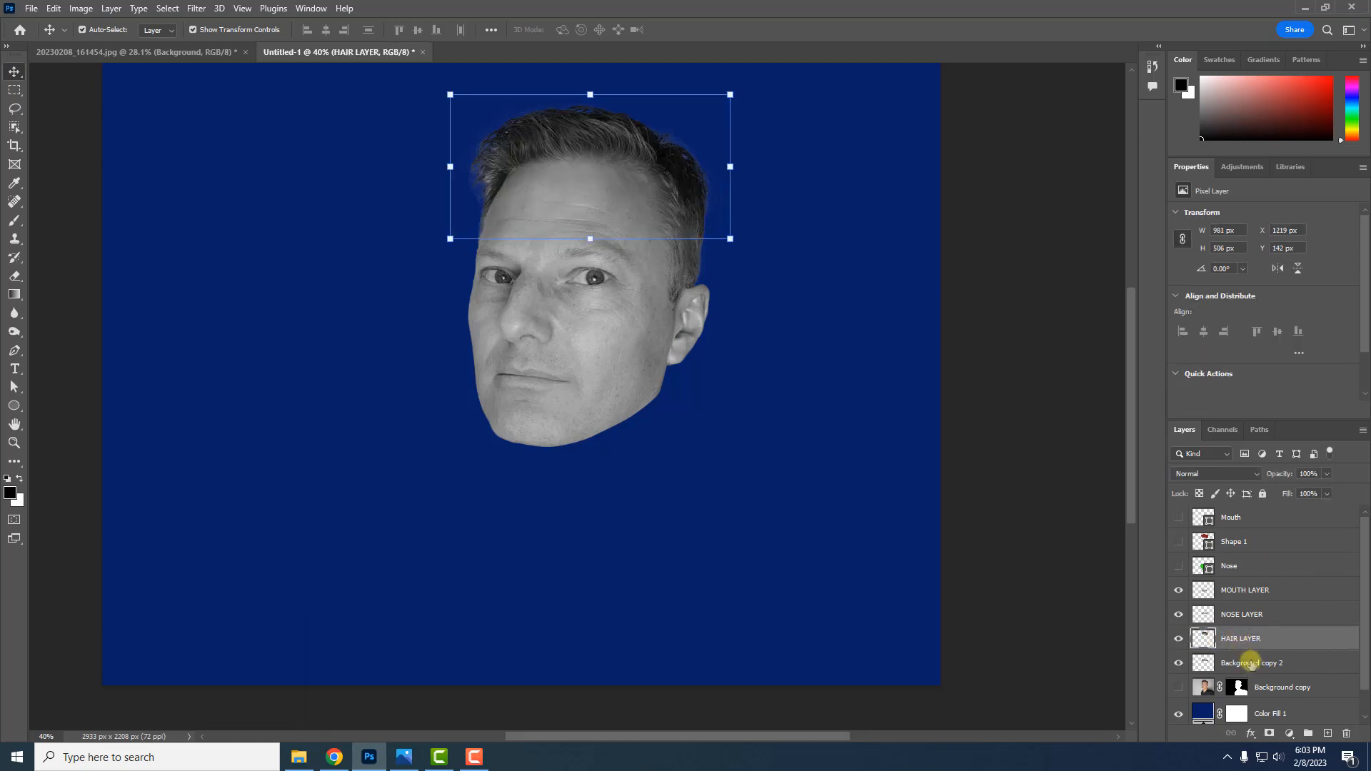
Check the remaining content of Background copy 2 by toggling its visibility, and rename the layer EYES LAYER
left_click(1251, 663)
left_click(1178, 663)
left_click(1178, 663)
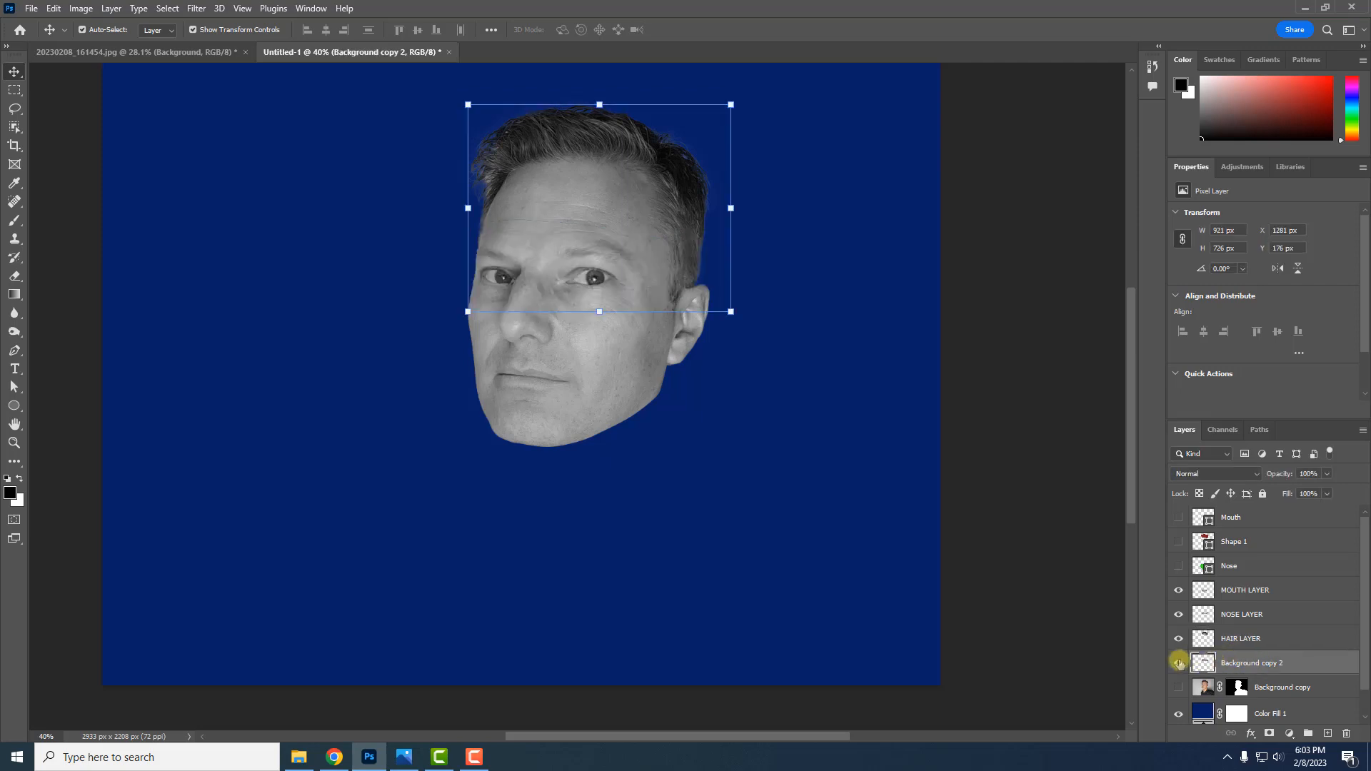
left_click(1178, 663)
left_click(1178, 662)
key("ctrl+shift+Right")
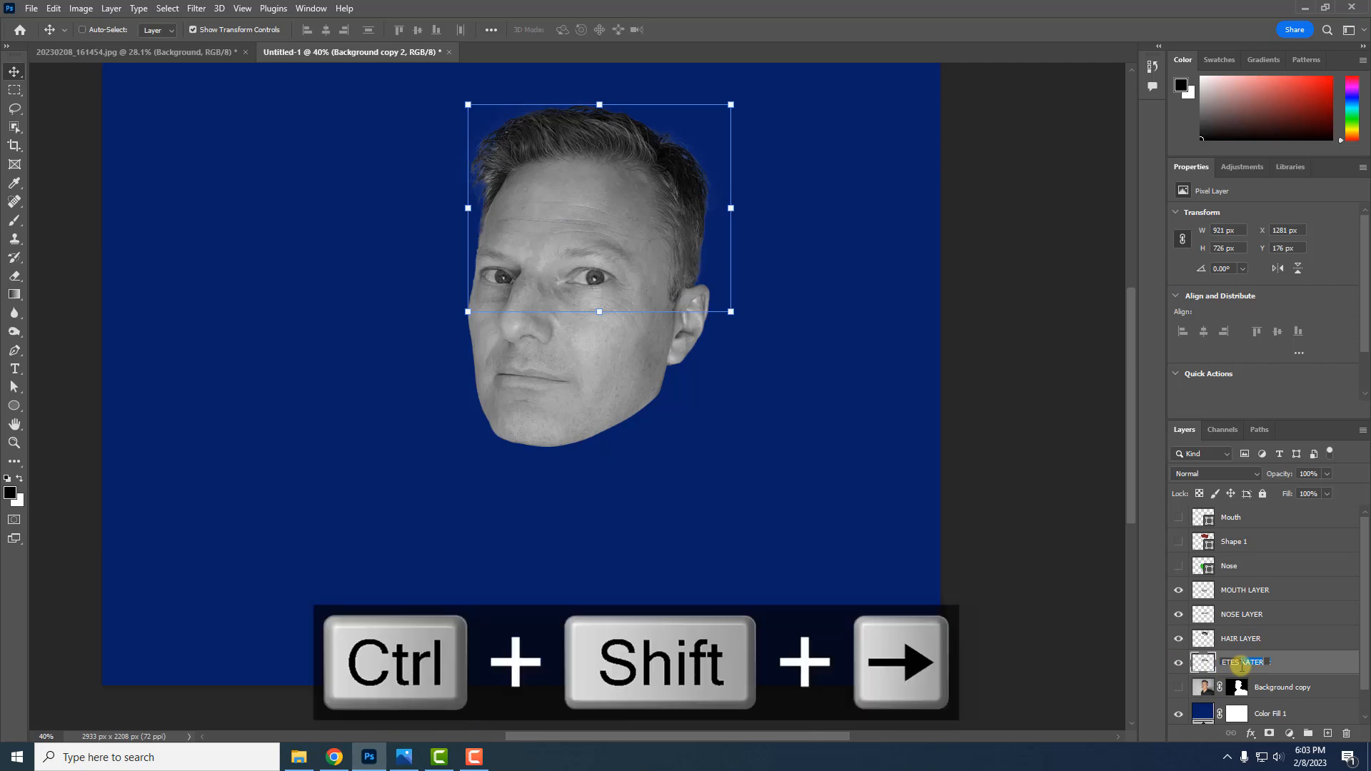
key("ctrl+shift+Left")
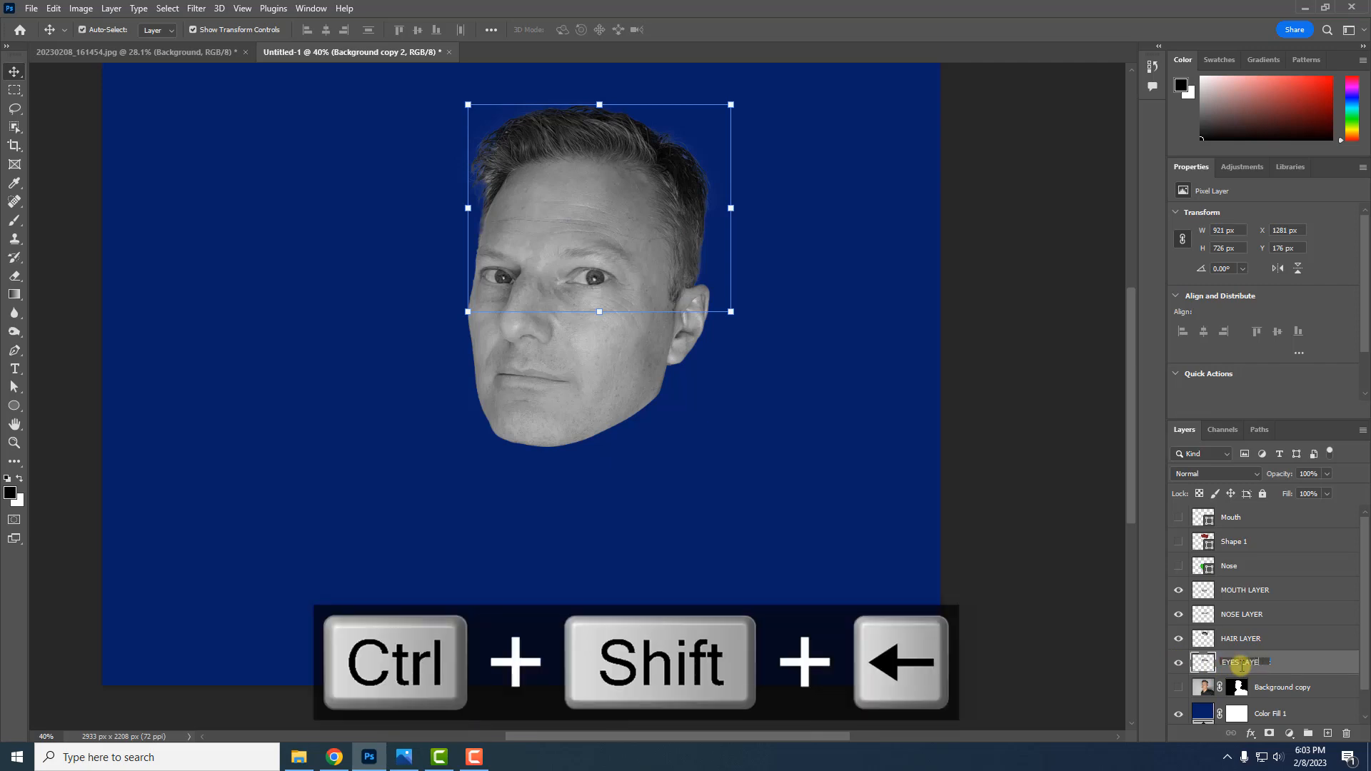
key("Return")
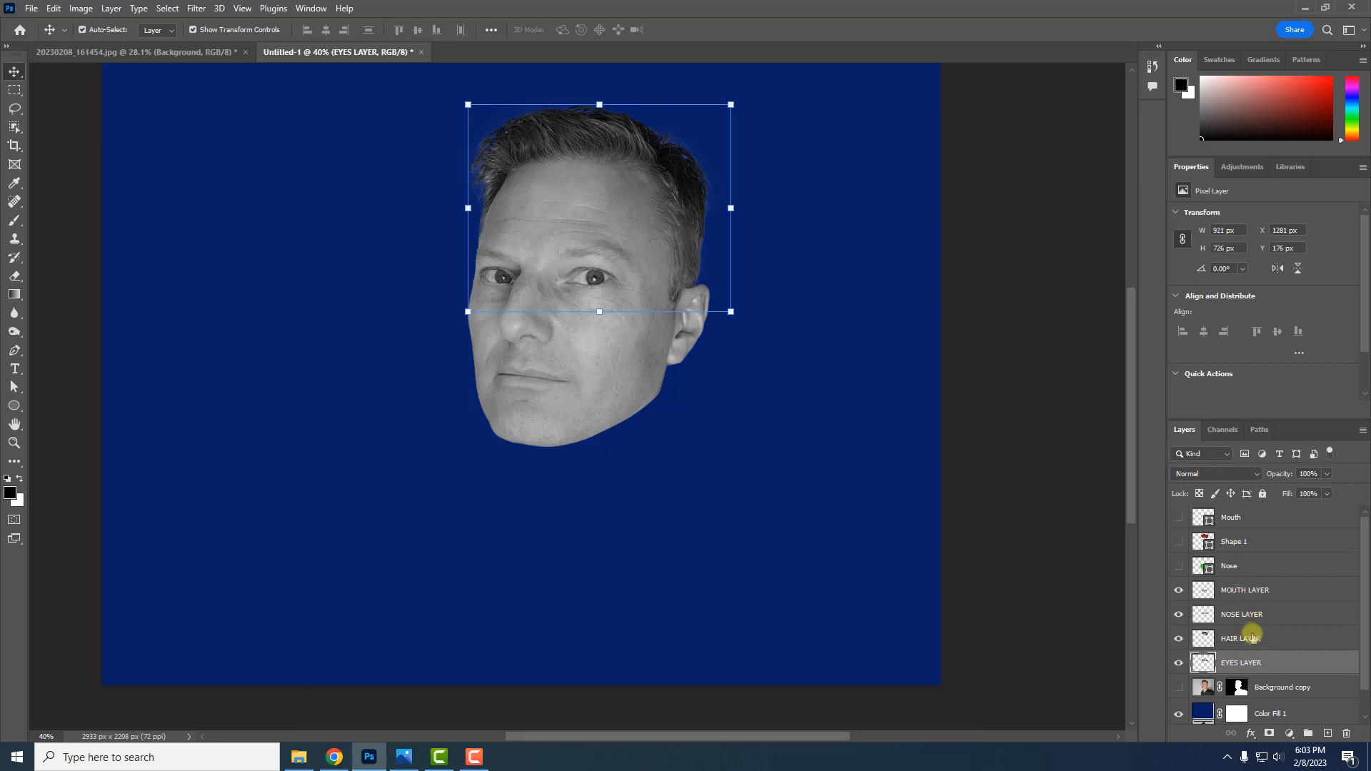
Reorder the face layers from top to bottom as HAIR LAYER, EYES LAYER, NOSE LAYER and MOUTH LAYER
left_click(1246, 591)
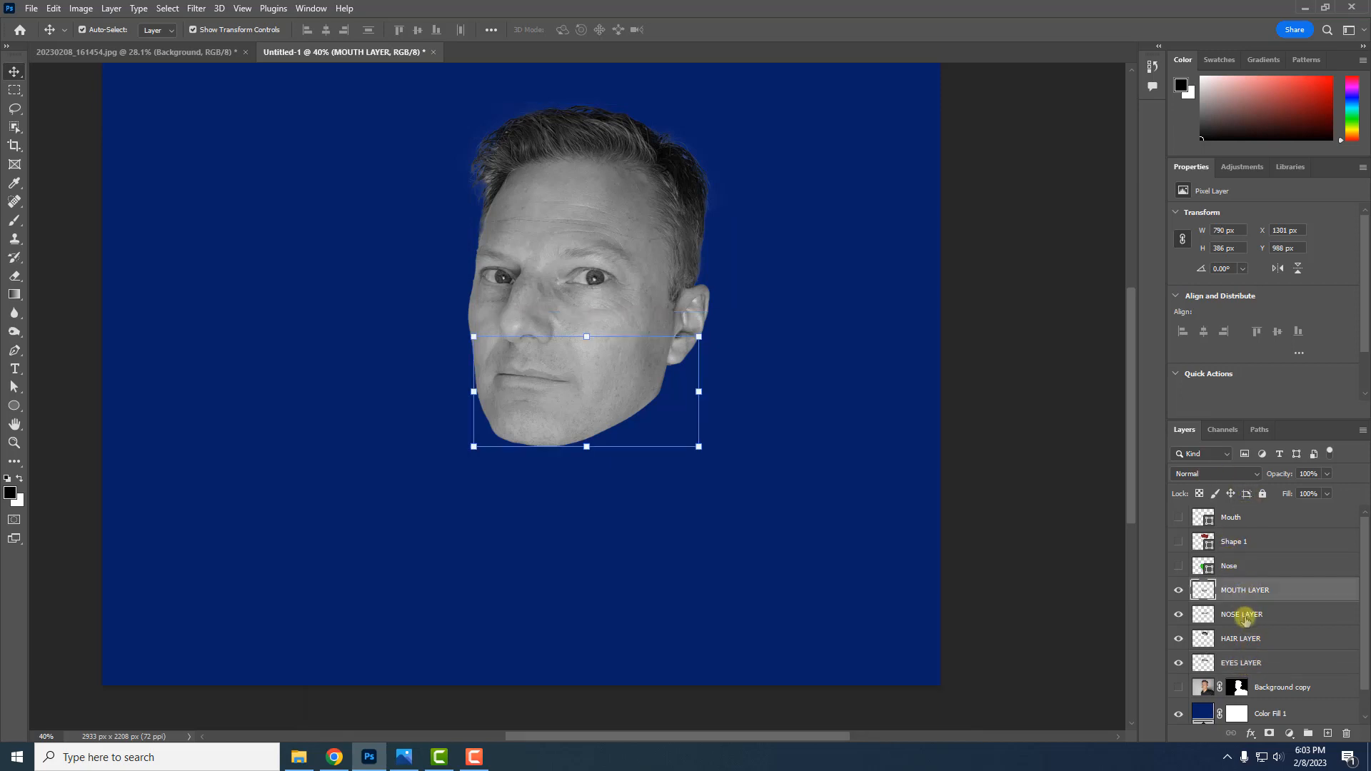
left_click_drag(1246, 618, 1246, 580)
left_click_drag(1245, 663, 1234, 569)
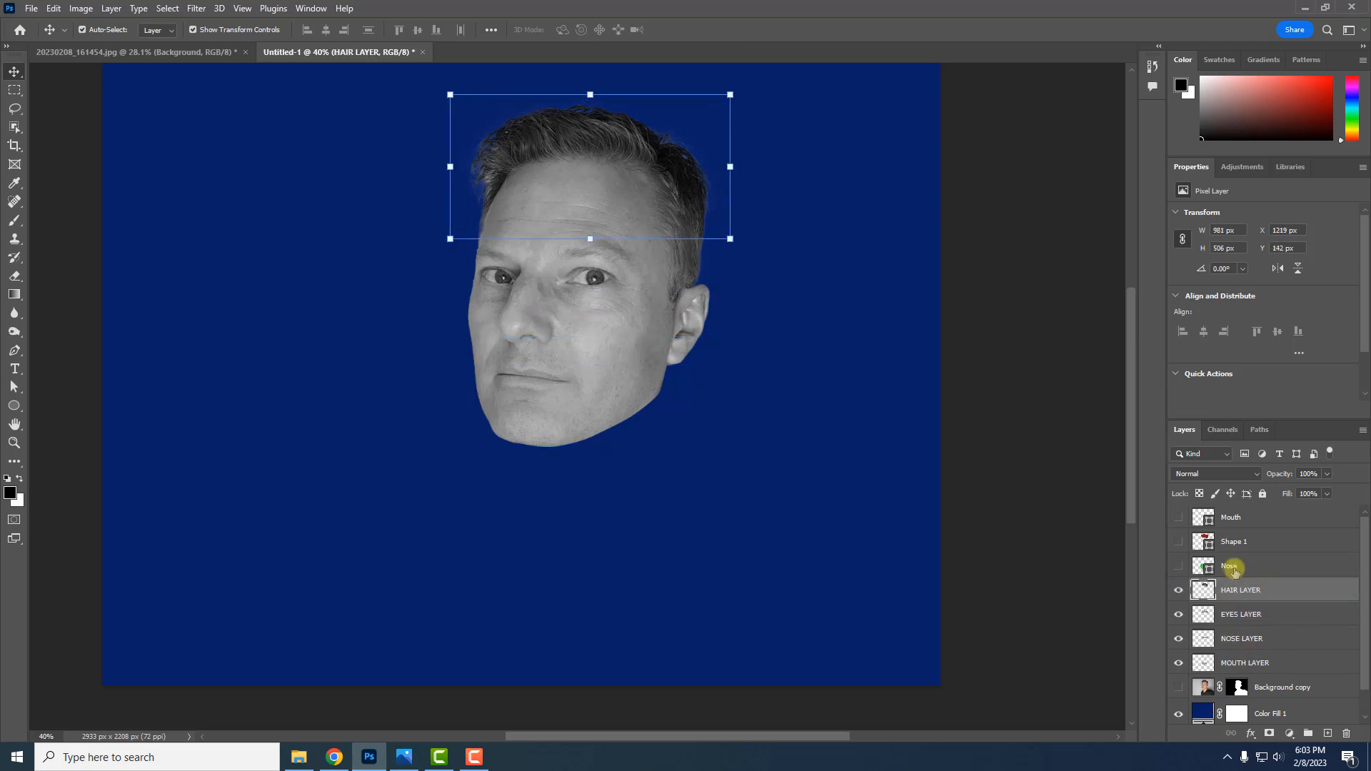
Show the Mouth, Shape 1 and Nose shape layers and delete all three, leaving no layer selected
left_click(1230, 568)
left_click(1178, 566)
left_click(1203, 519)
left_click(1176, 518)
left_click(1176, 543)
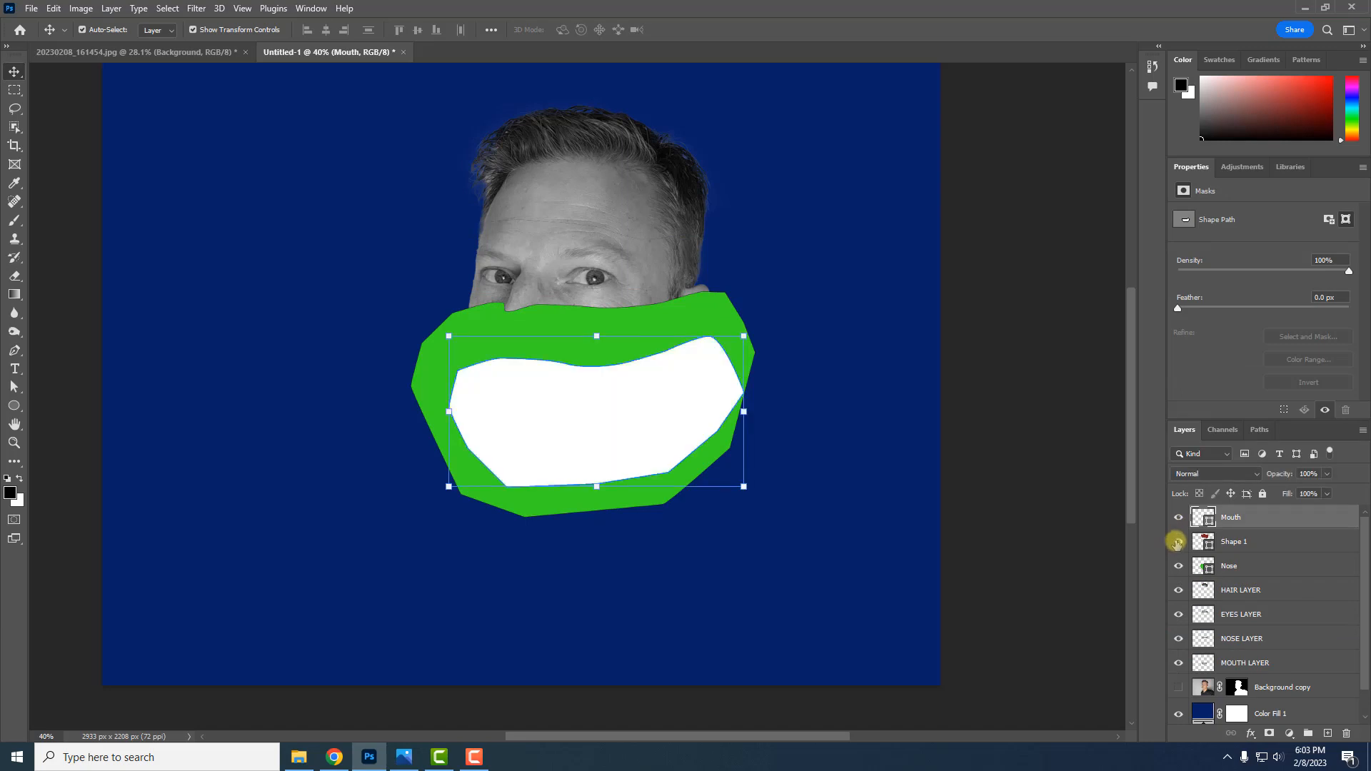
key("Delete")
key("Delete")
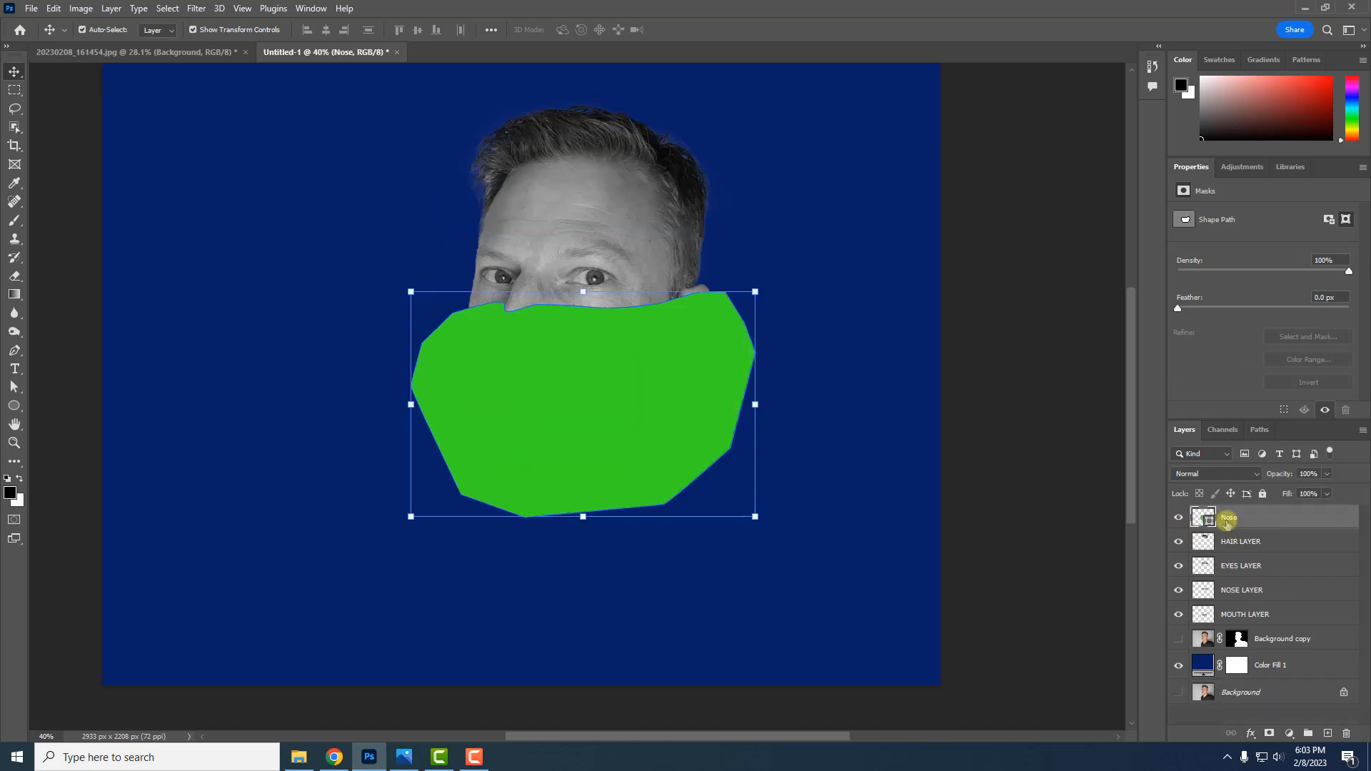
key("Delete")
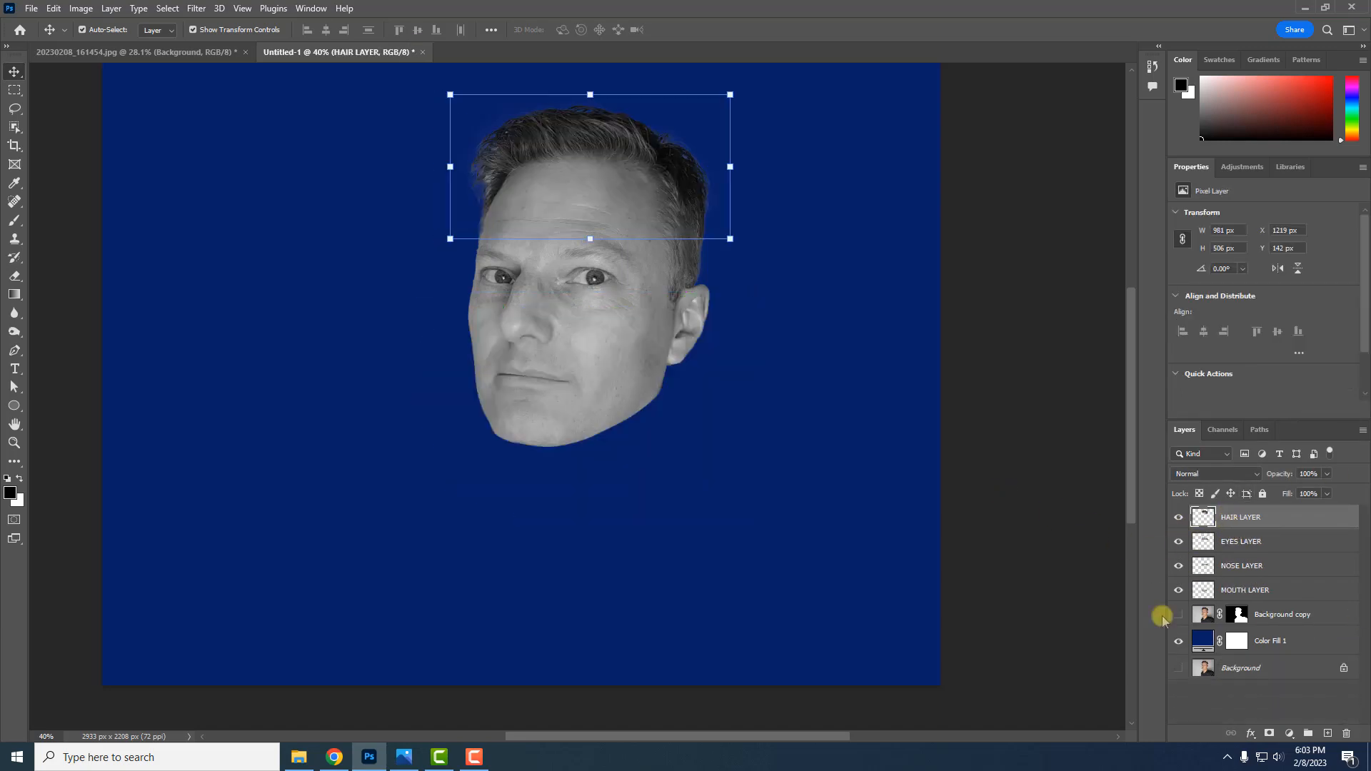
left_click(1239, 693)
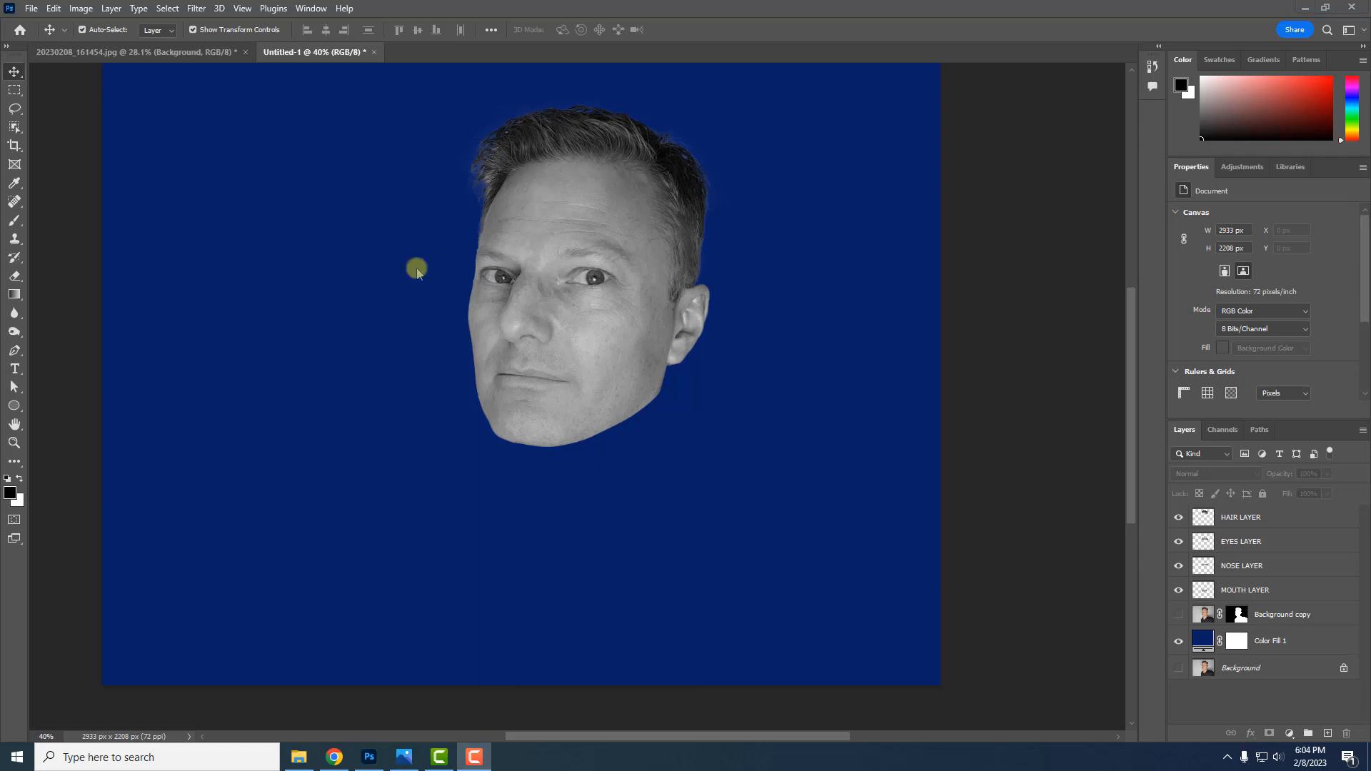
Spread the face slices apart vertically by moving the mouth, nose and eyes pieces down and the hair piece slightly up
left_click(571, 429)
left_click_drag(571, 428, 572, 581)
left_click_drag(613, 370, 612, 401)
left_click_drag(619, 285, 612, 318)
left_click_drag(612, 199, 623, 188)
left_click(938, 275)
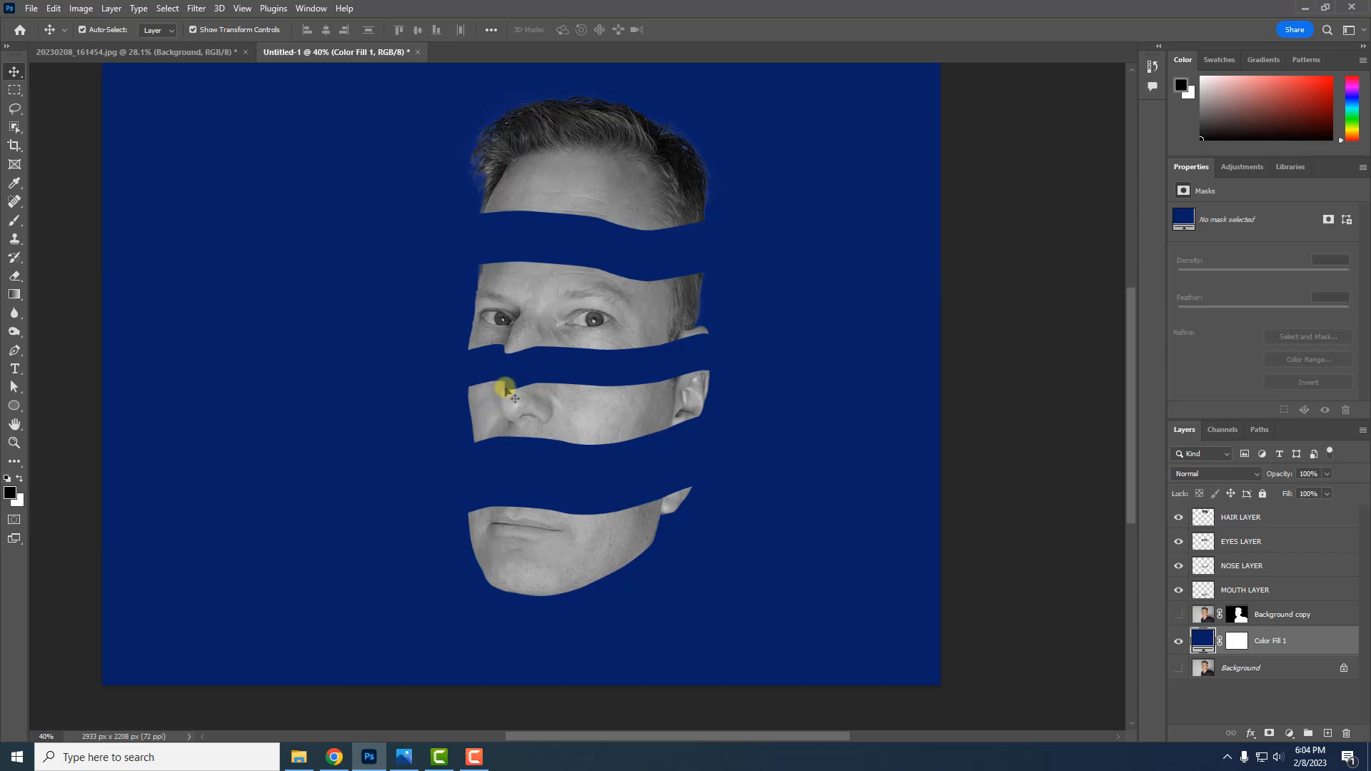
Draw a closed white Pen shape about 785 by 317 px, arching above the mouth slice and closing across the face behind it
left_click(16, 352)
left_click(52, 345)
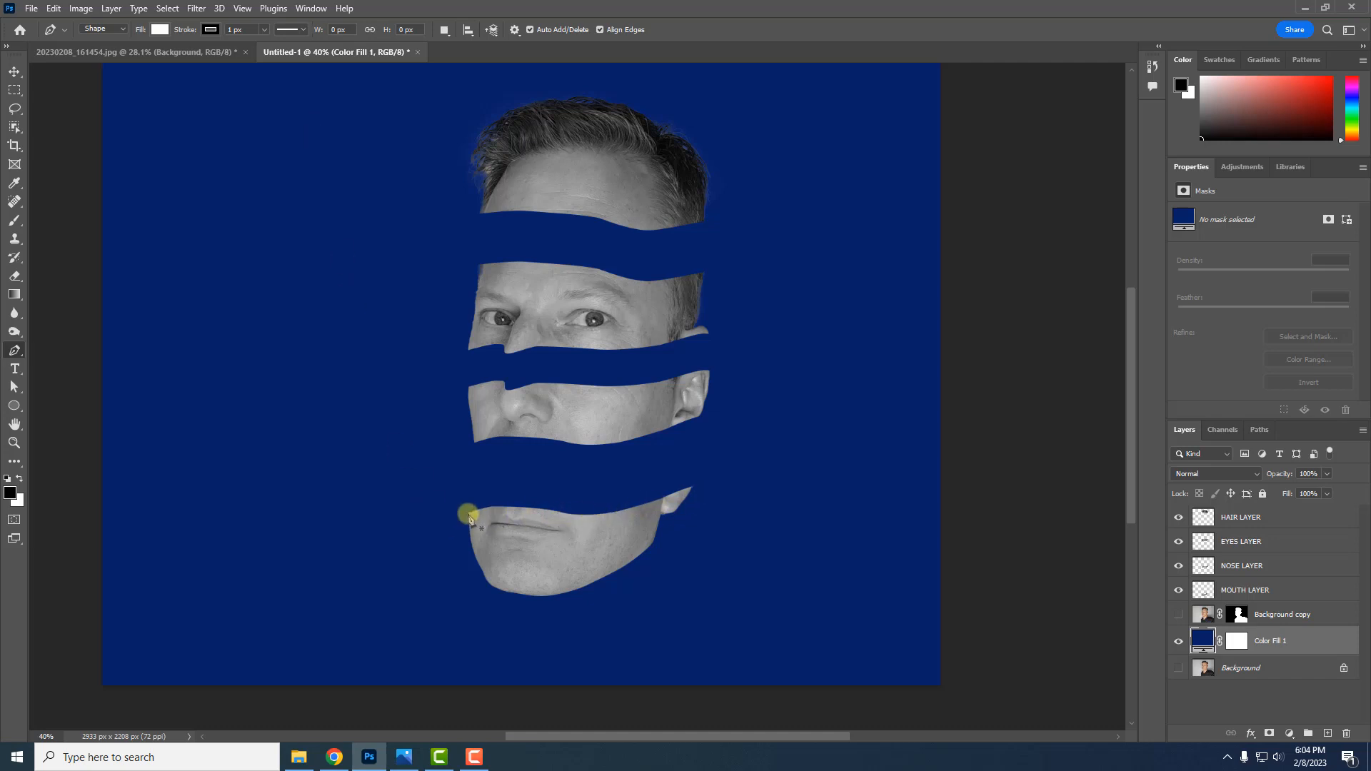
scroll(468, 519, "up", 5)
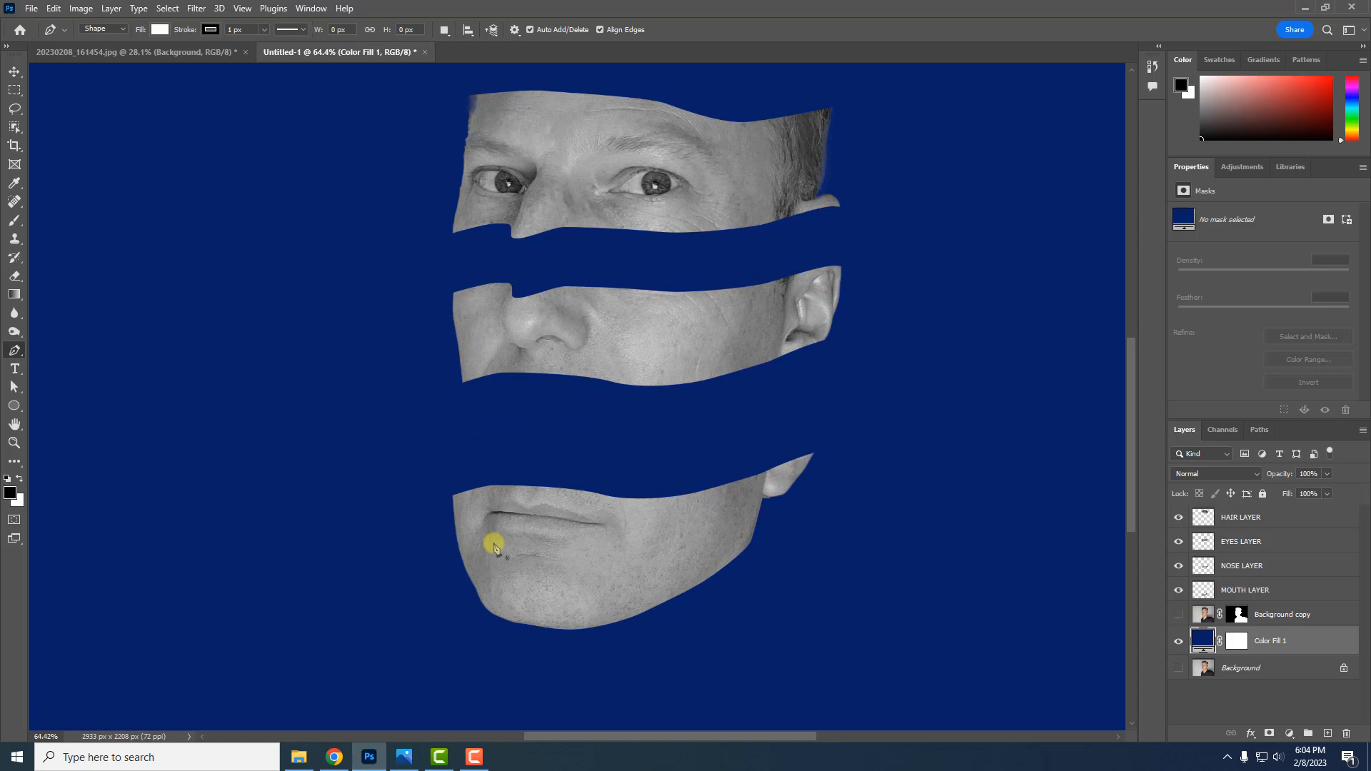
left_click(453, 496)
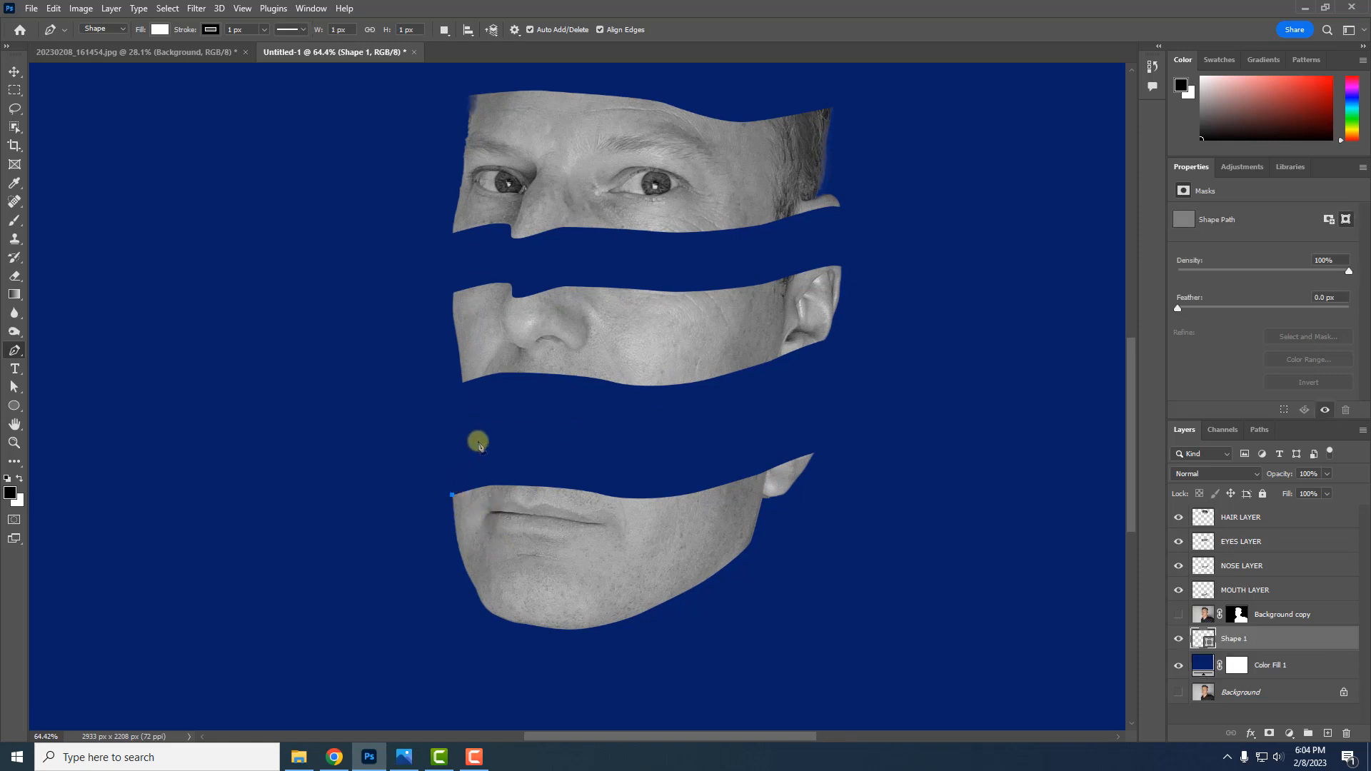
left_click_drag(495, 429, 514, 420)
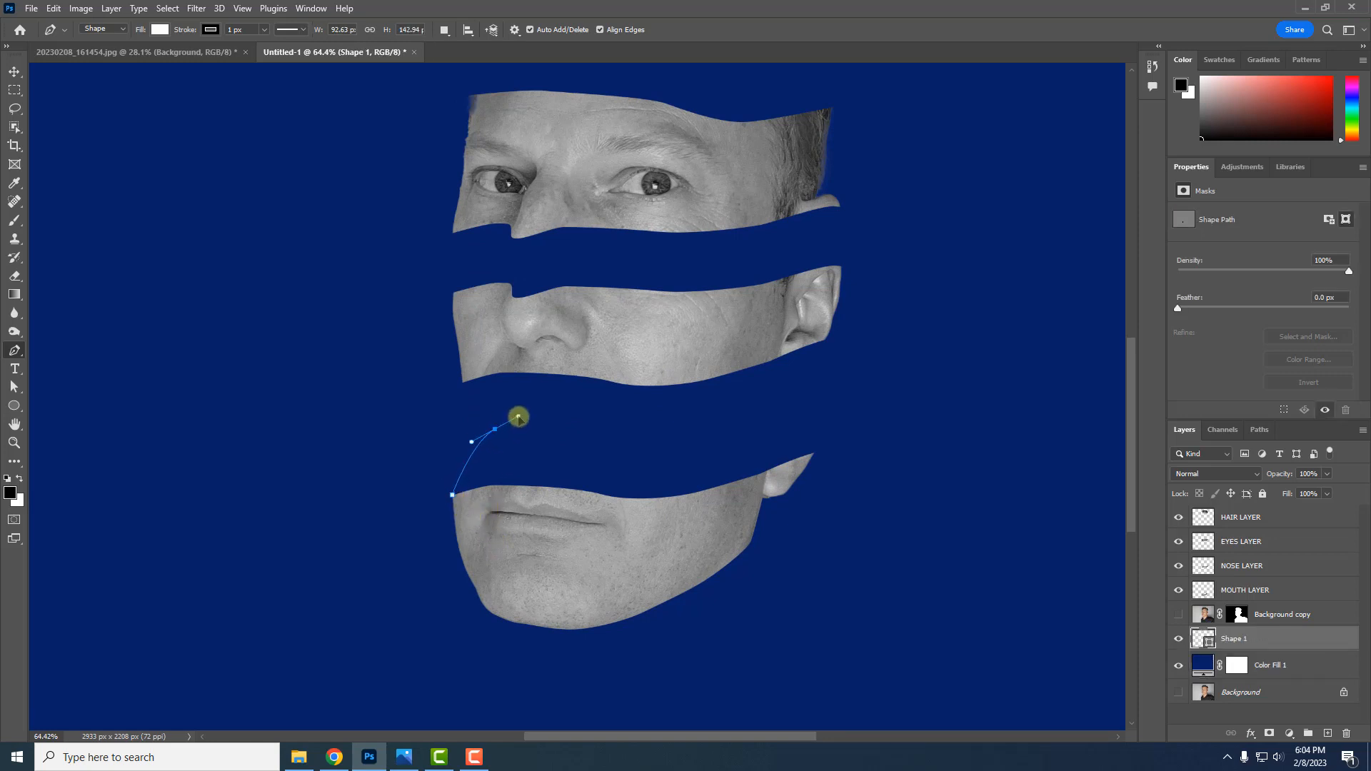
left_click_drag(597, 397, 621, 395)
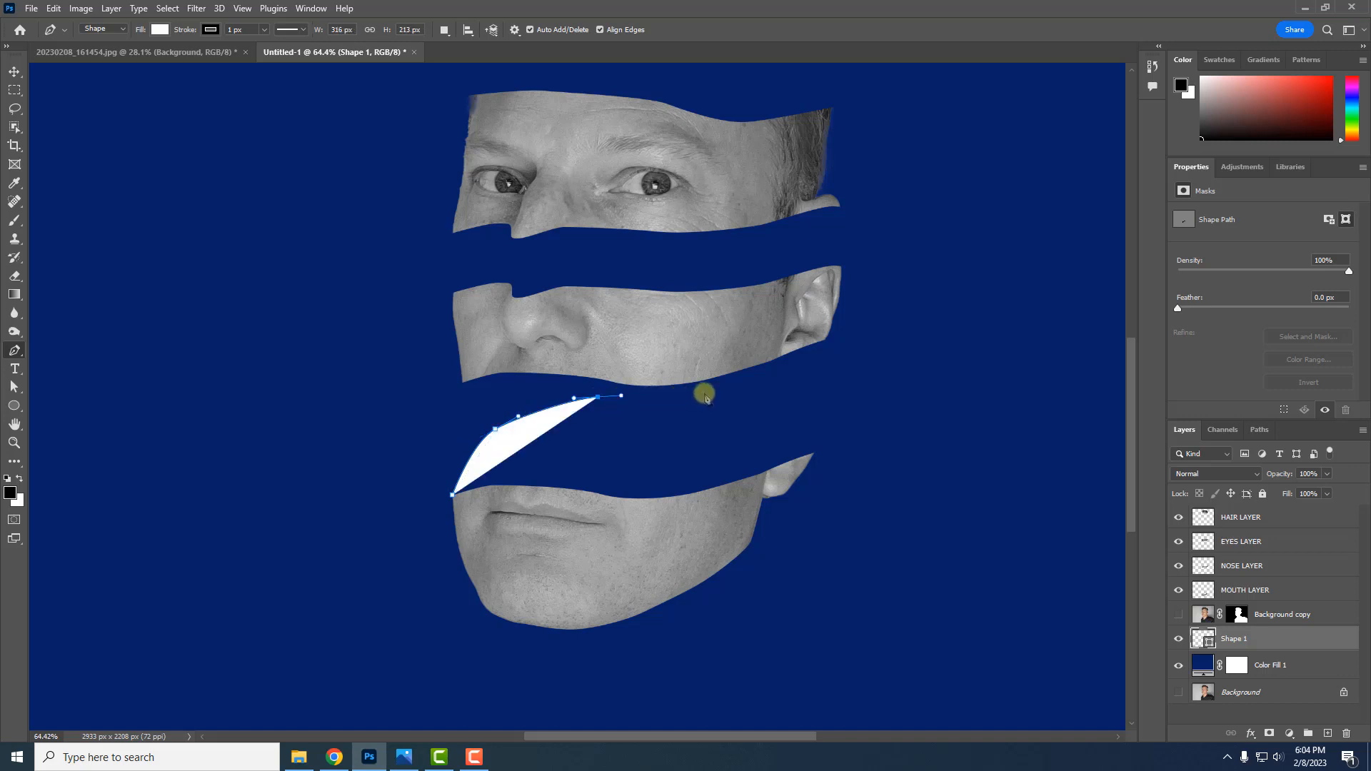
left_click_drag(705, 393, 815, 431)
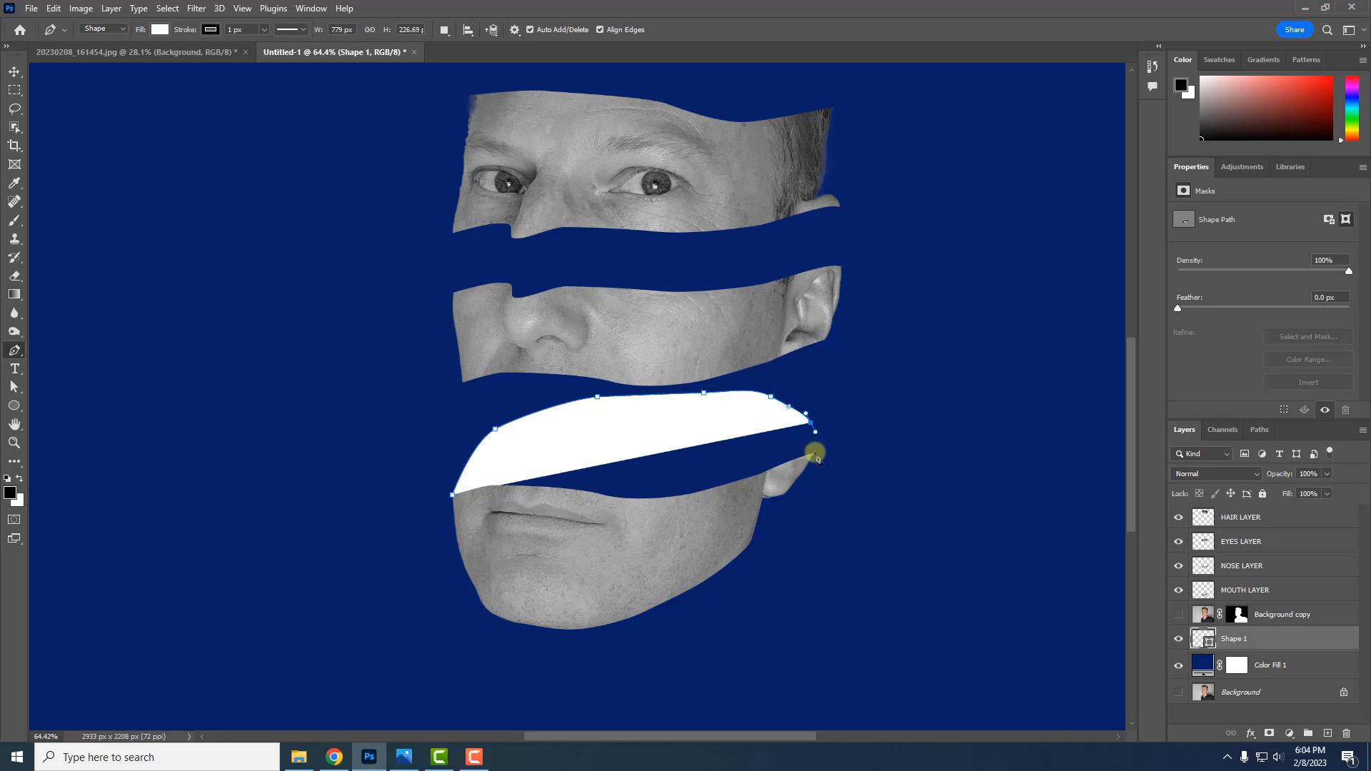
left_click(814, 455)
scroll(780, 481, "up", 1)
left_click_drag(764, 500, 677, 539)
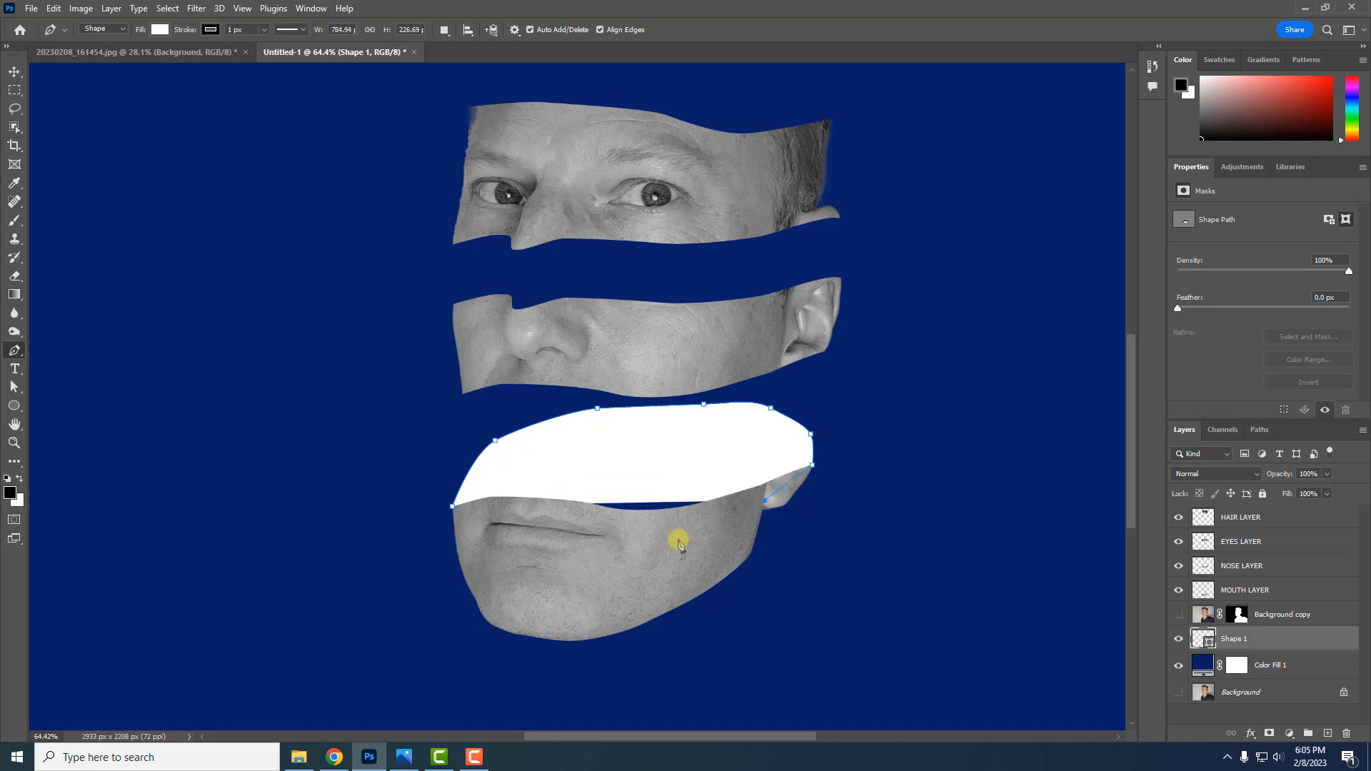
left_click_drag(556, 547, 480, 535)
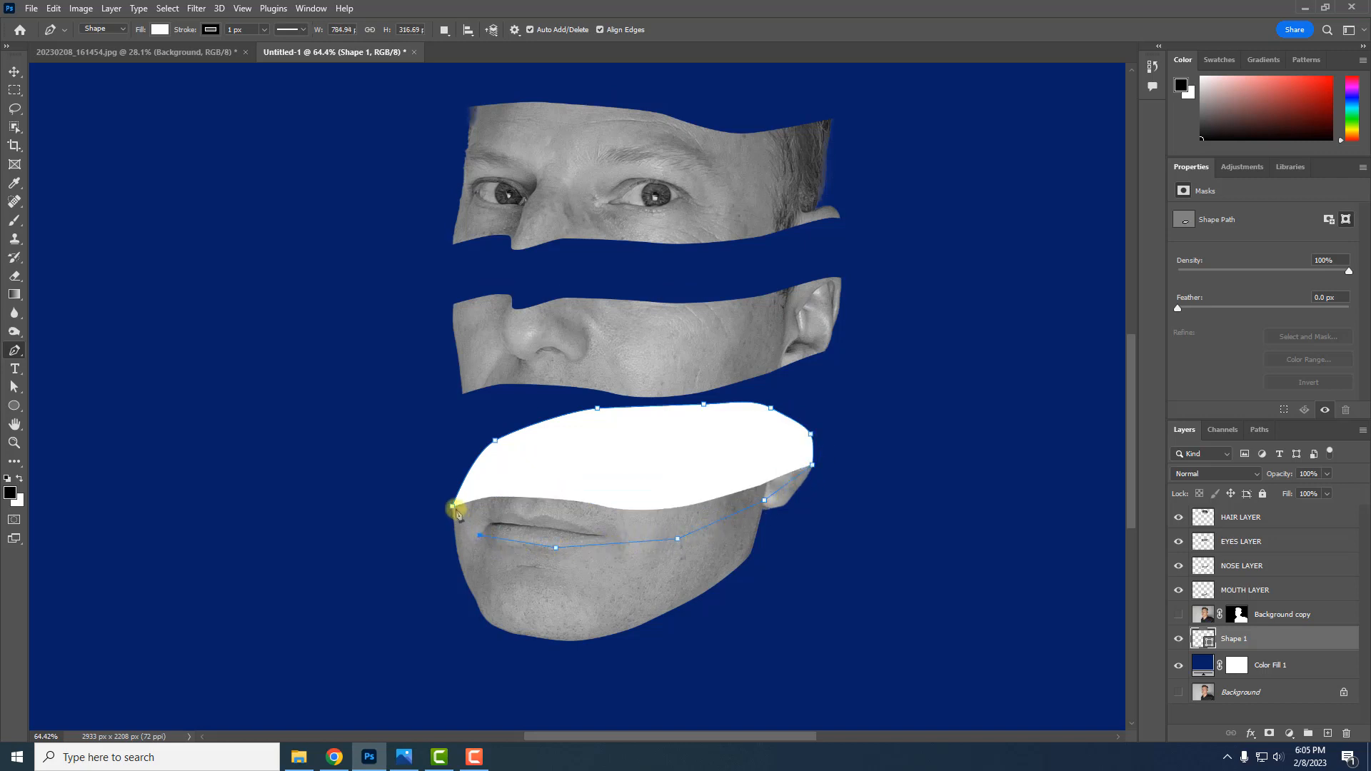
left_click(453, 508)
Refine the curve of the white shape's upper and ear-side edges by adjusting its anchor points with the Direct Selection tool, then deselect it
left_click(14, 387)
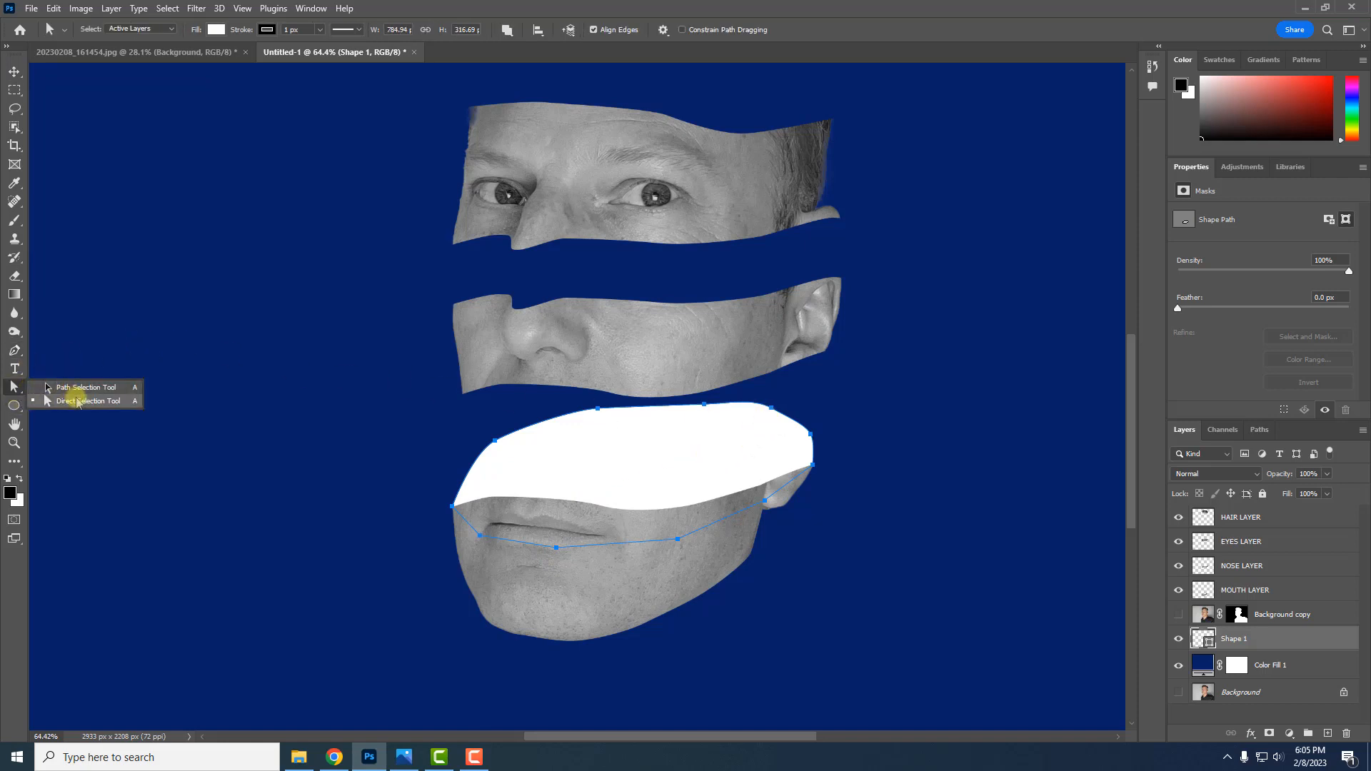
left_click(78, 402)
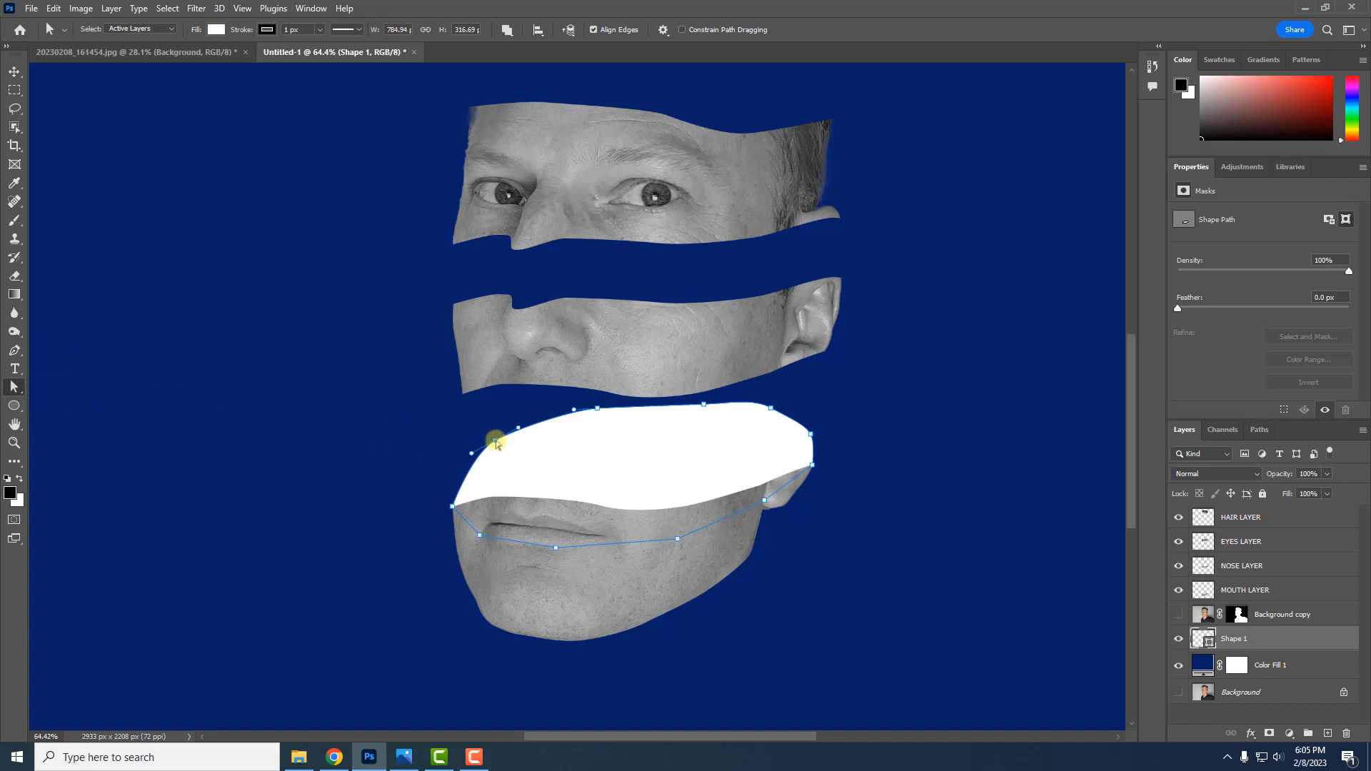
mouse_move(496, 441)
left_mouse_down()
mouse_move(487, 434)
mouse_move(497, 440)
left_mouse_up()
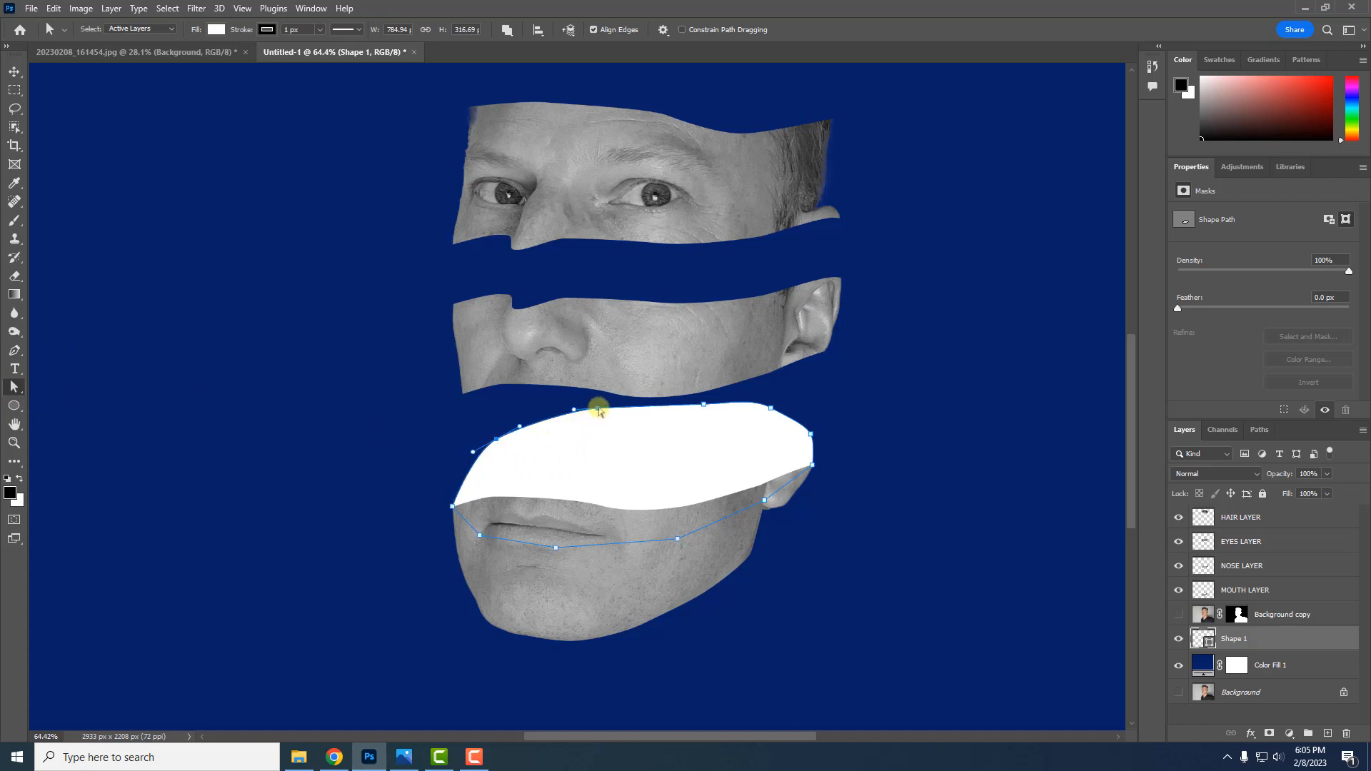
left_click_drag(599, 411, 813, 443)
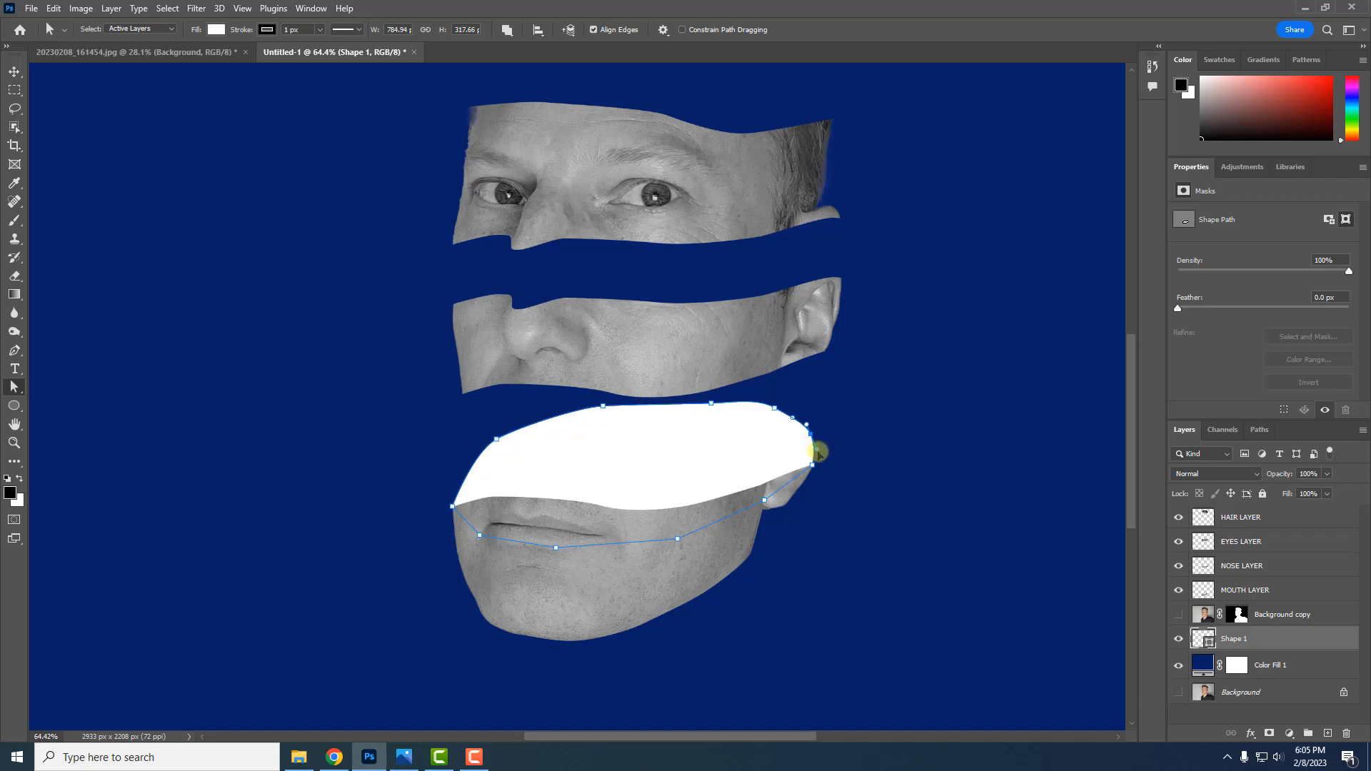
left_click_drag(819, 457, 817, 453)
left_click(13, 71)
left_click(238, 326)
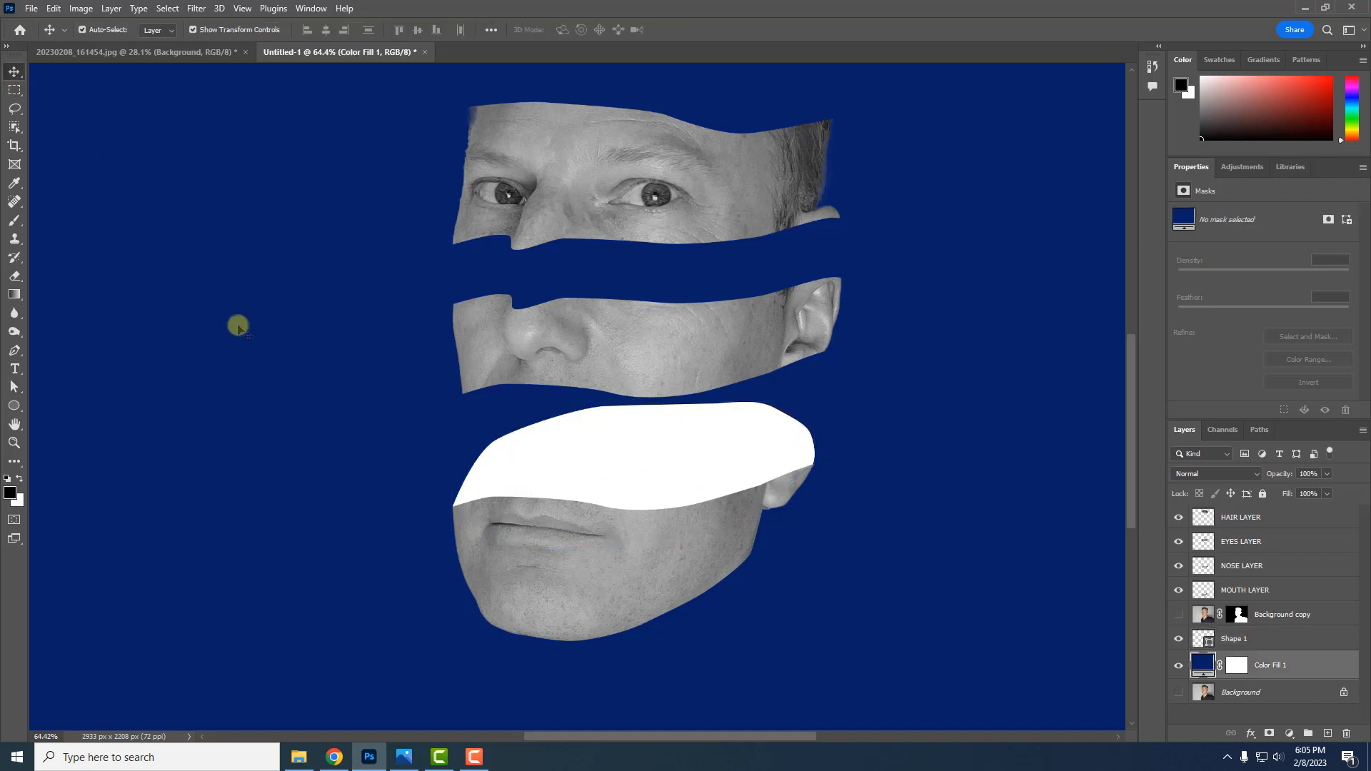
Fill the white shape above the mouth slice with a black-to-white linear gradient at 90 degrees
left_click(713, 434)
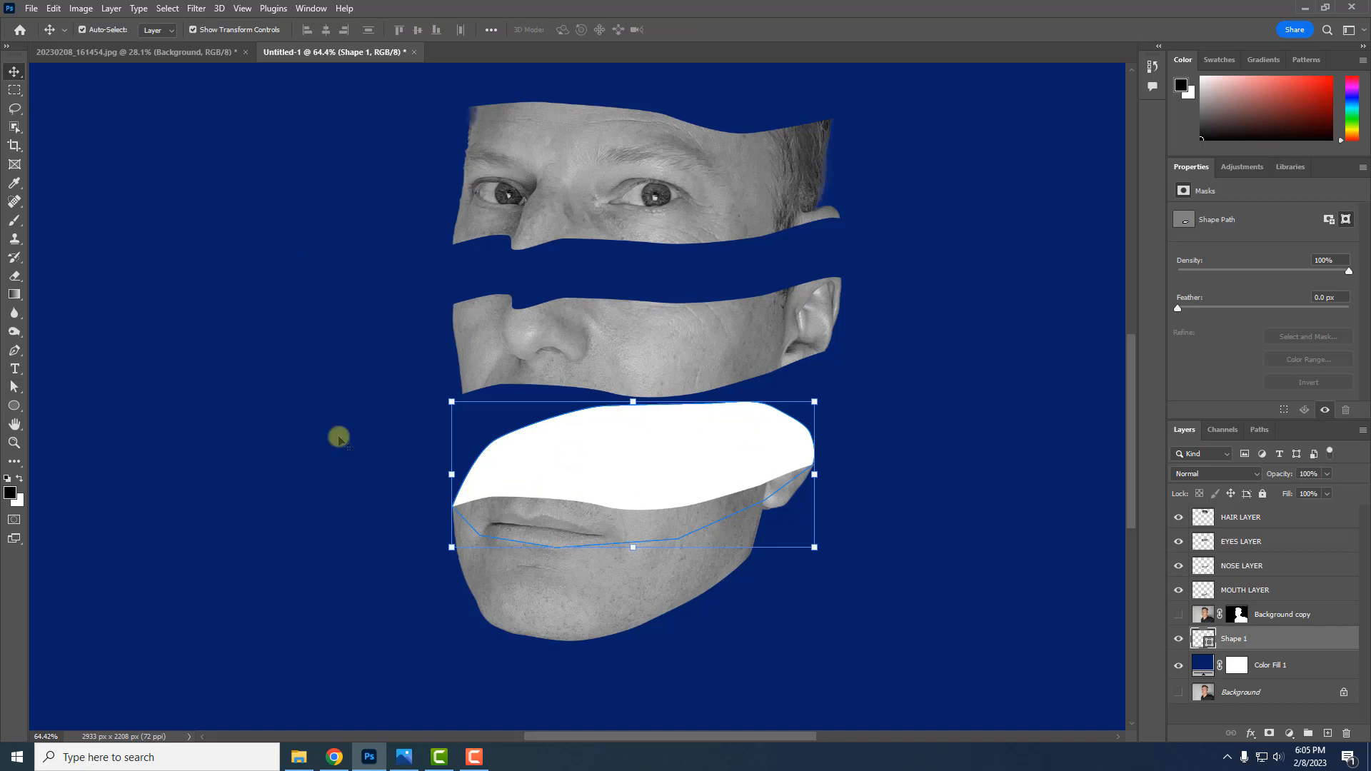
left_click(14, 405)
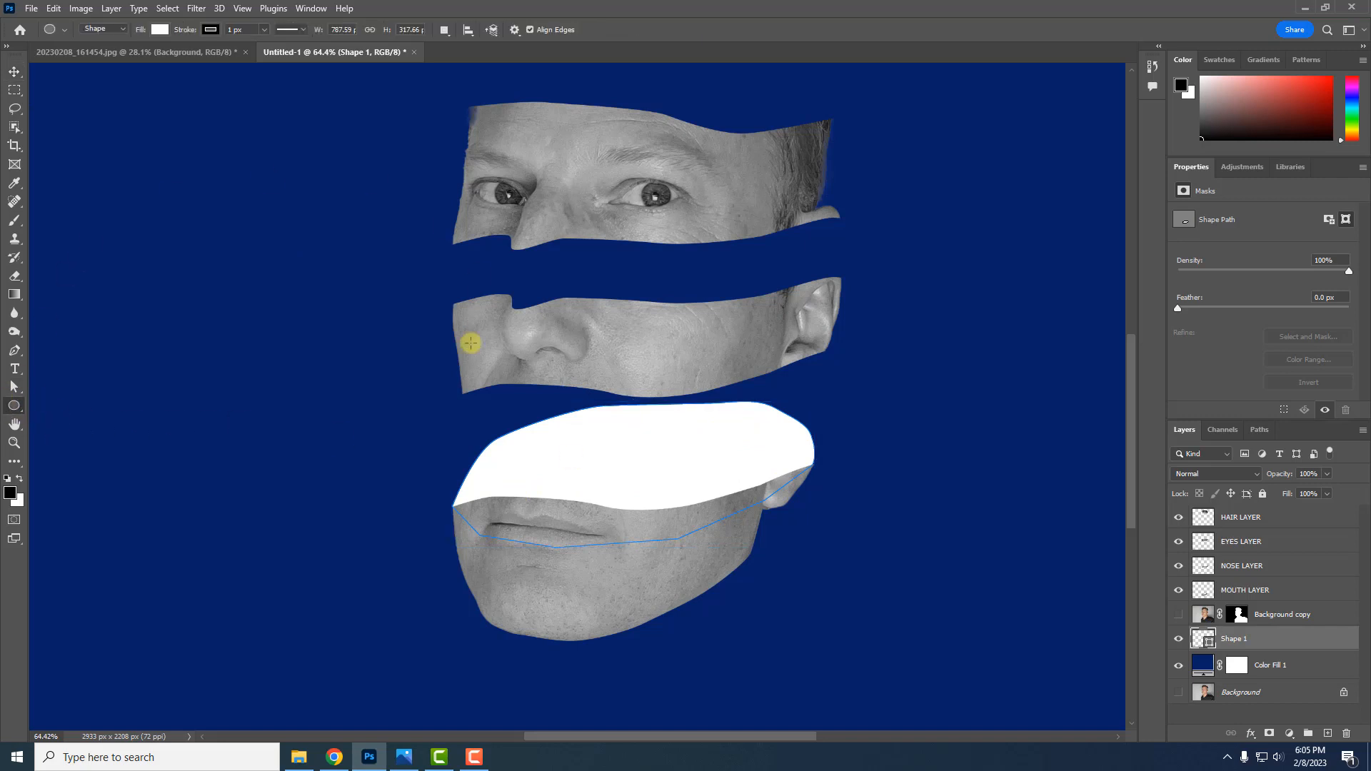
left_click(160, 31)
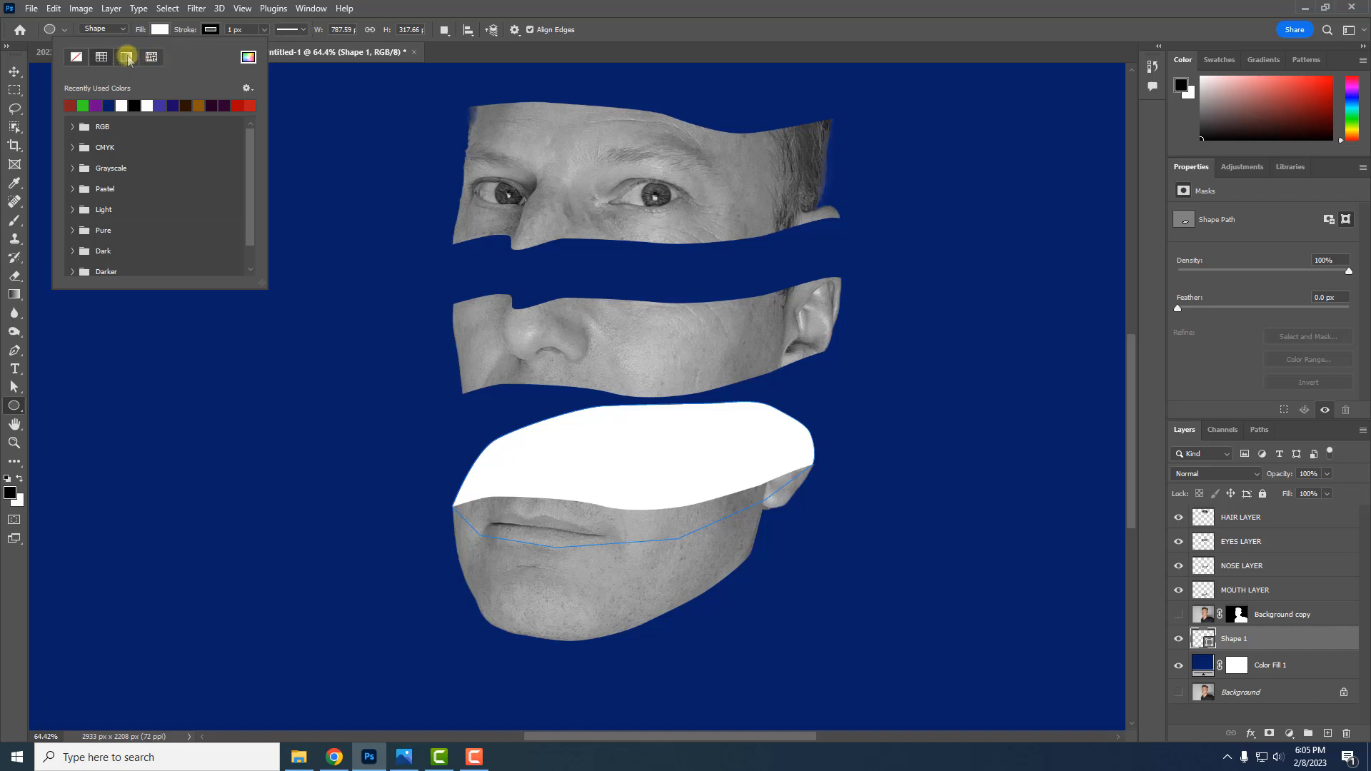
left_click(126, 57)
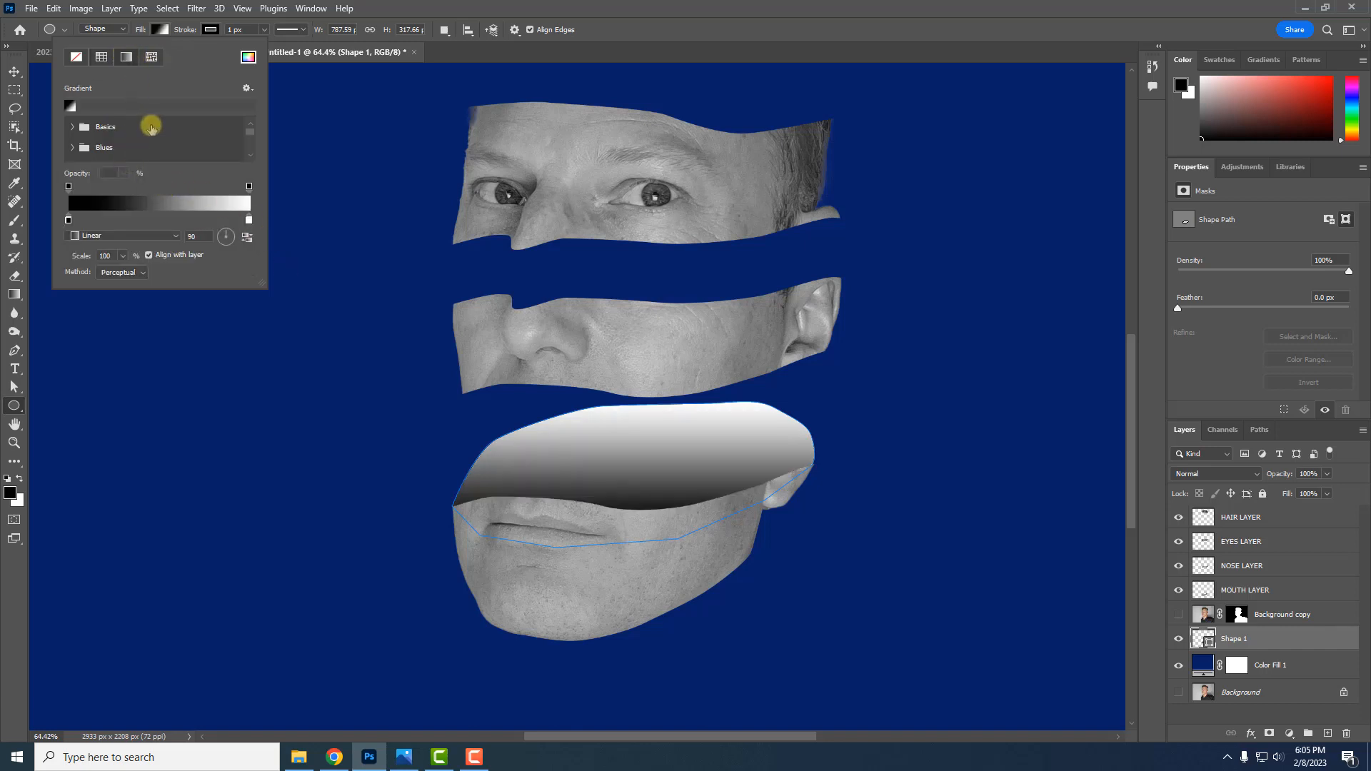
left_click_drag(259, 284, 327, 523)
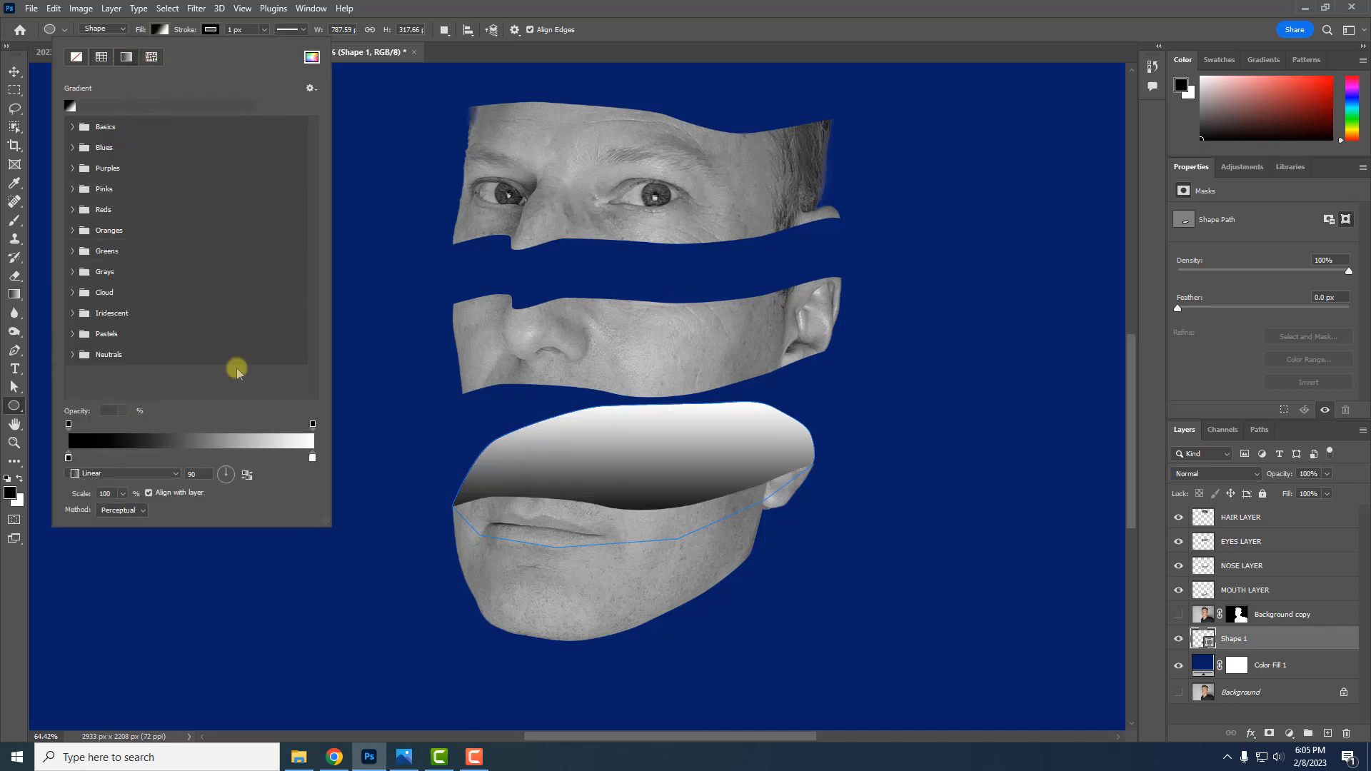
left_click(72, 126)
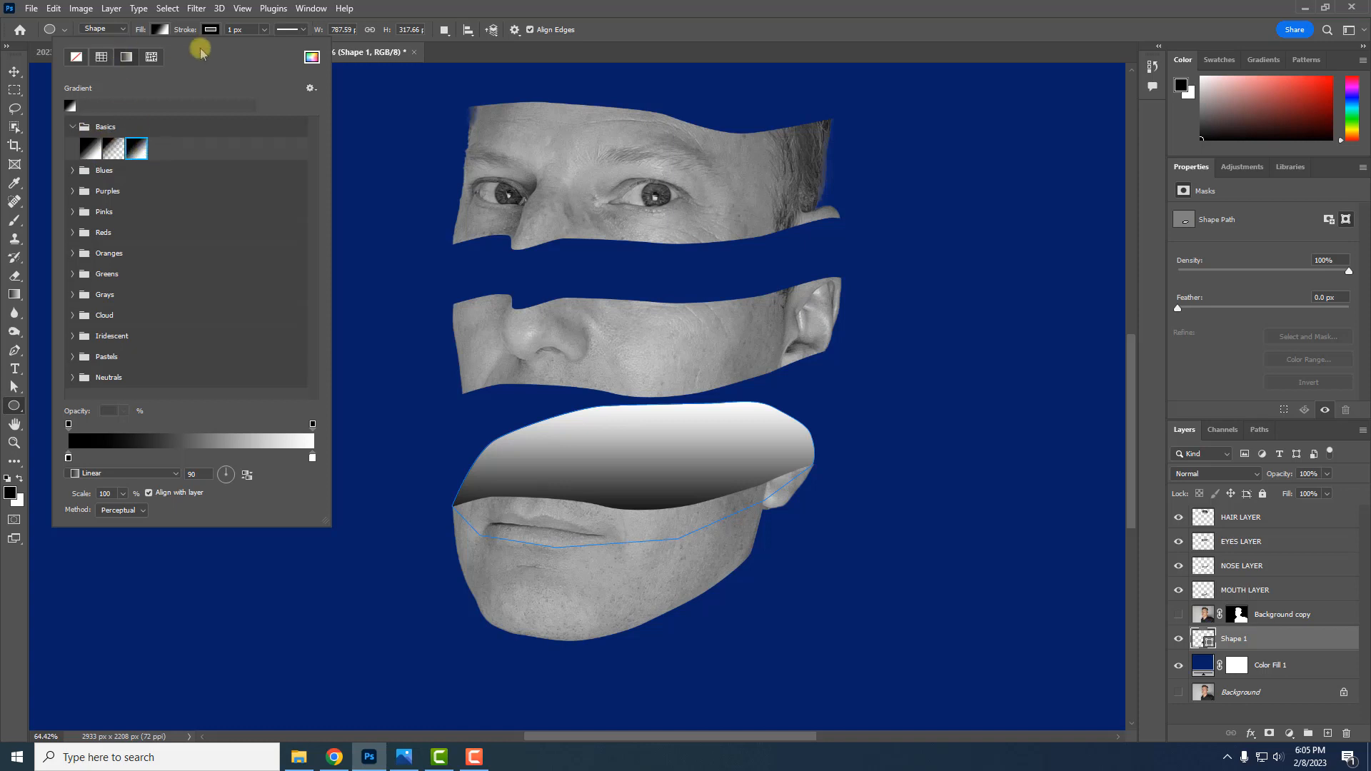
left_click(392, 13)
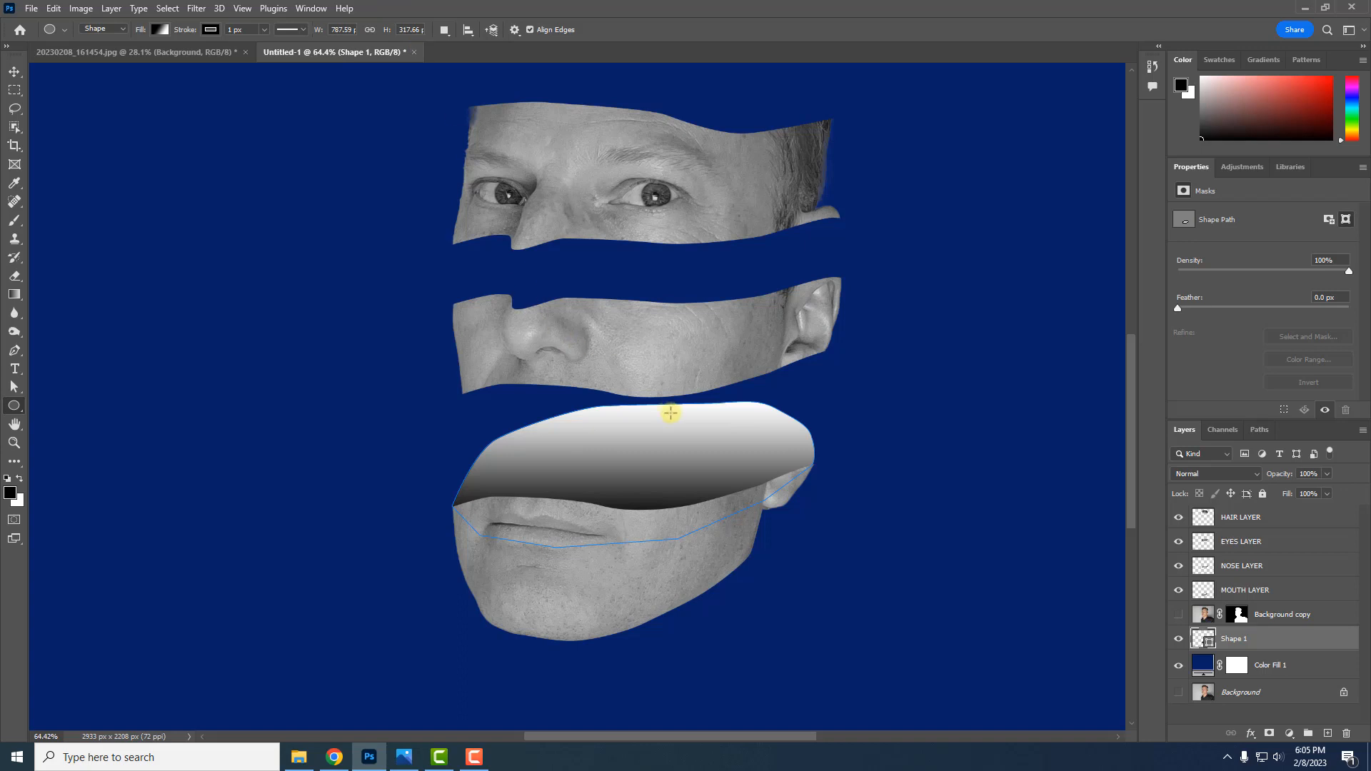
Move the mouth slice and its gradient shape further down together, and shift the nose slice slightly down
scroll(670, 413, "down", 5)
key("v")
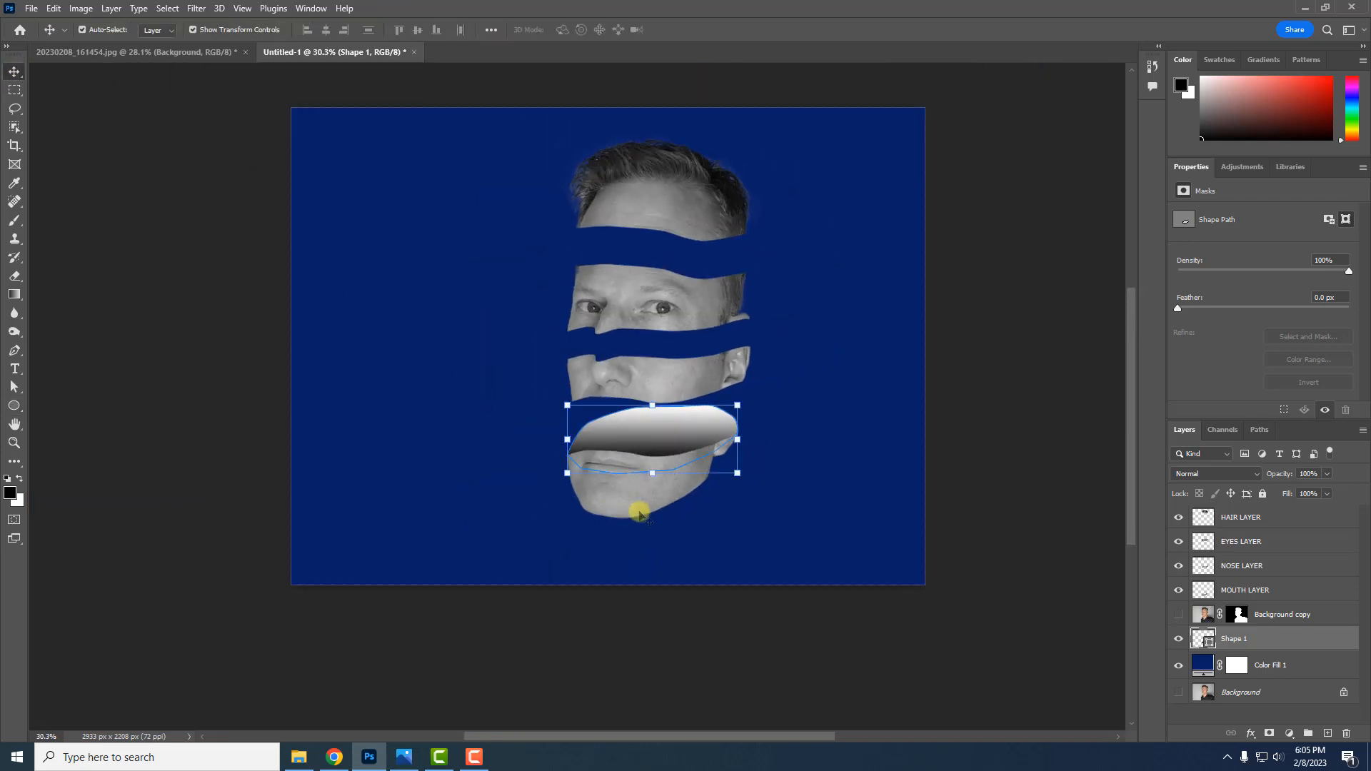
key("ctrl+t")
key("Escape")
left_click_drag(680, 637, 646, 475)
left_click(695, 623)
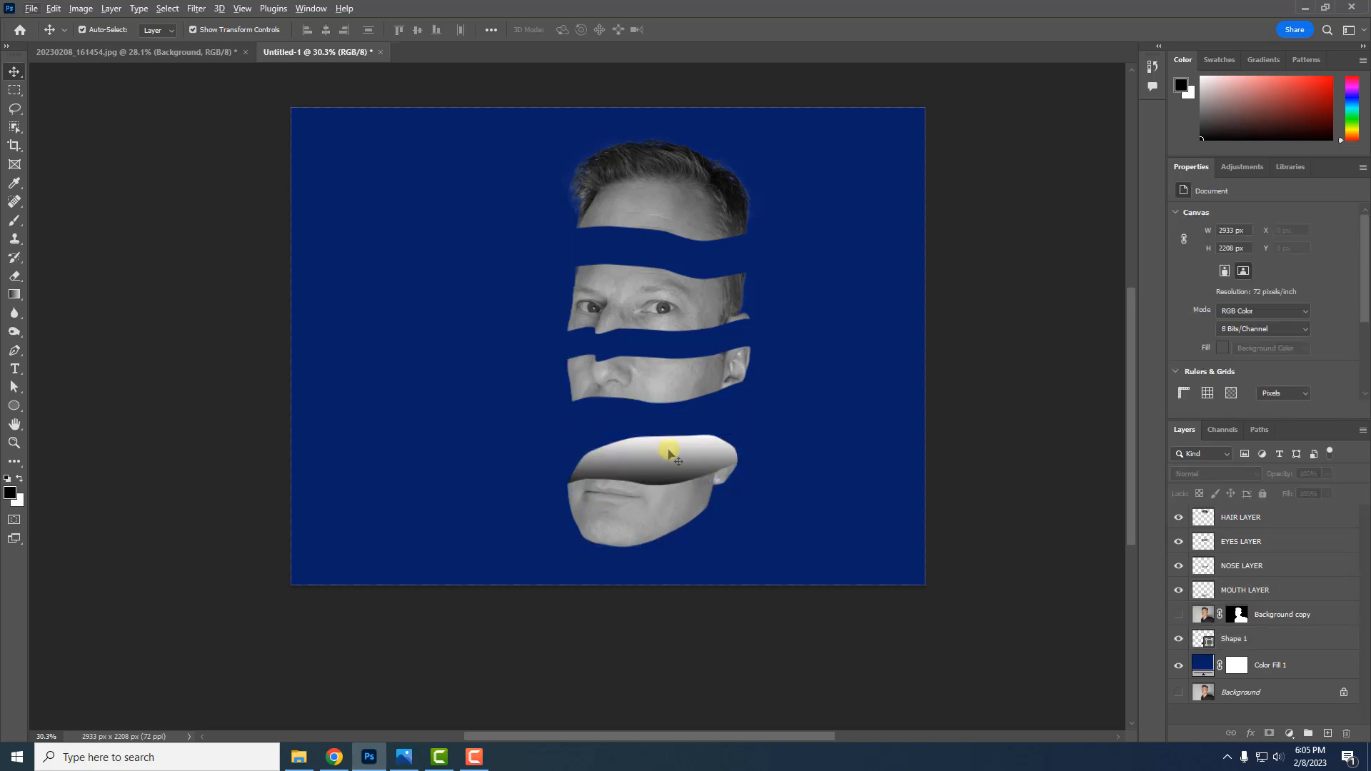
mouse_move(674, 378)
left_mouse_down()
mouse_move(664, 411)
mouse_move(675, 388)
left_mouse_up()
Duplicate the gradient shape into the empty area beside the face and fit the nose slice over its lower part
left_click(681, 463)
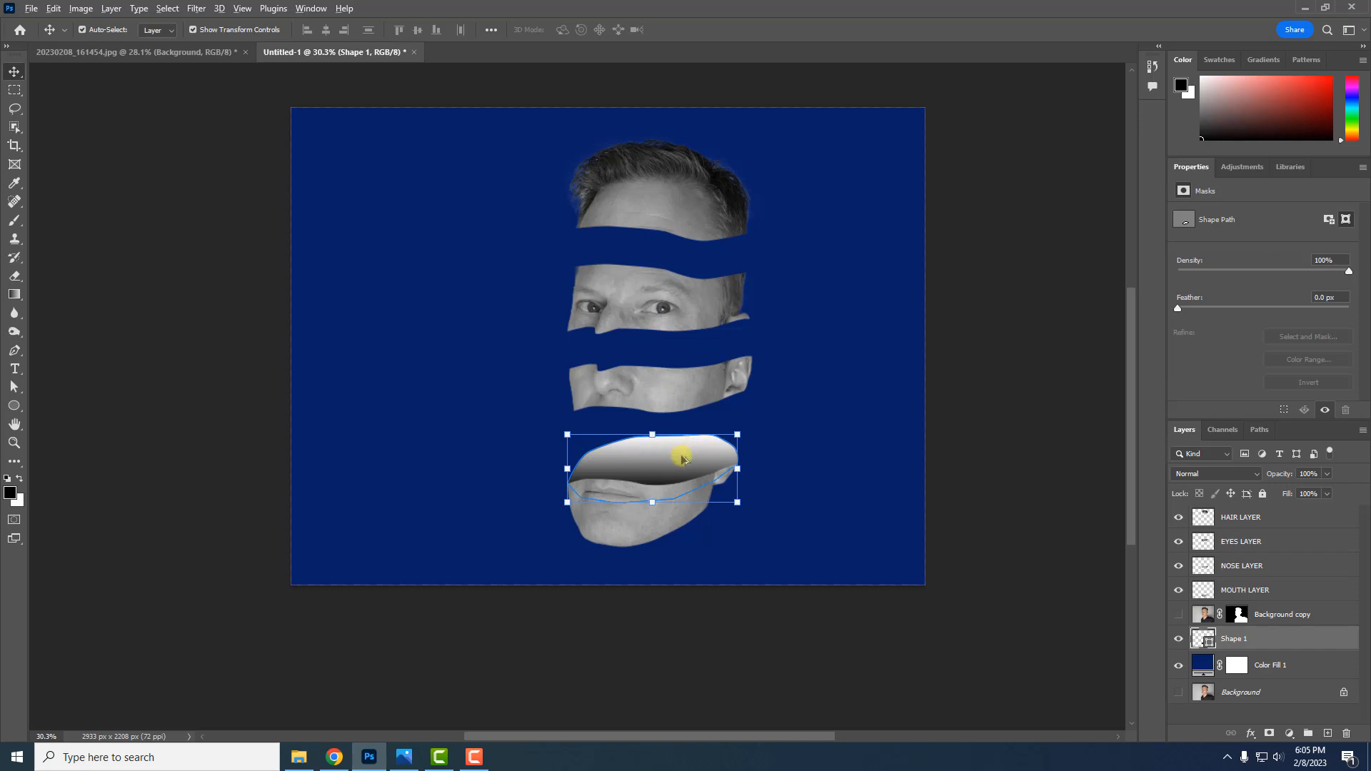
left_click_drag(682, 459, 504, 407)
left_click_drag(655, 364, 455, 394)
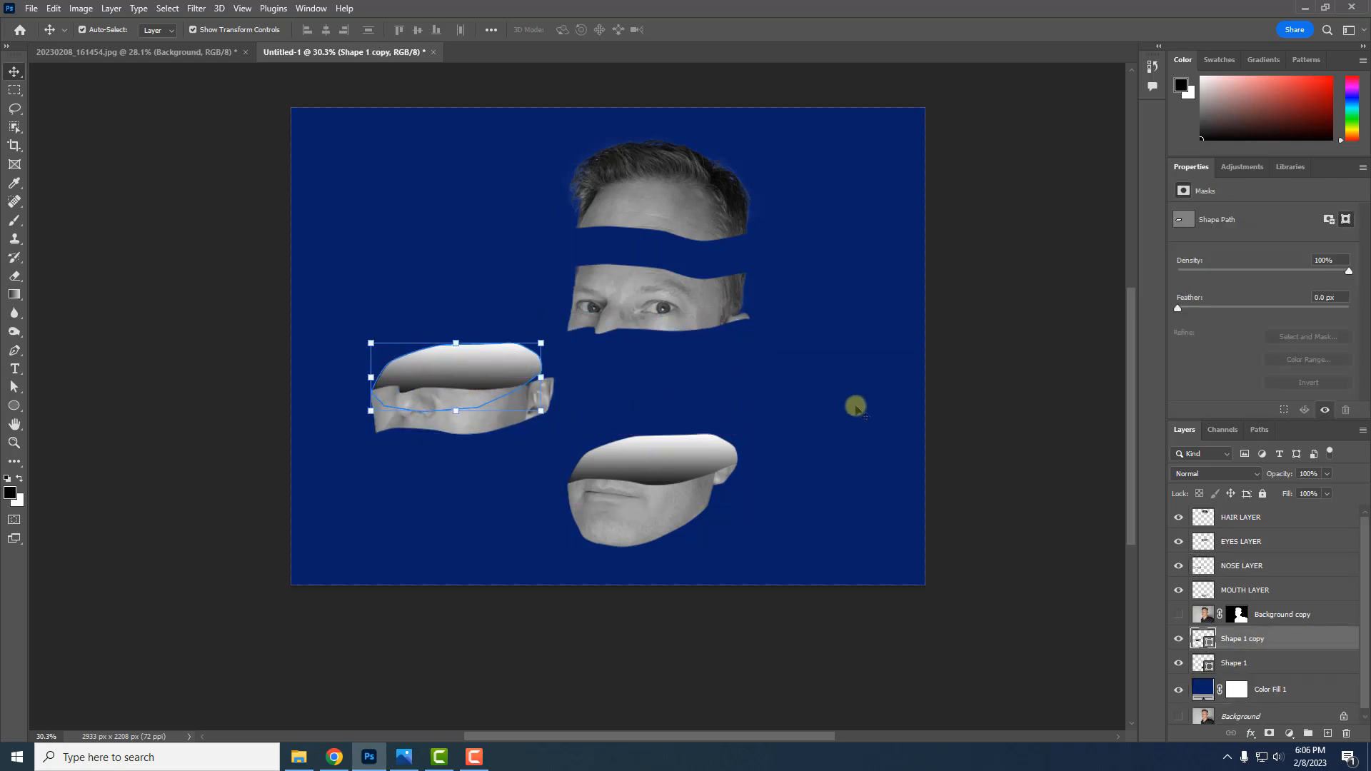
Move the eyes slice down and toward the ear side, and place another gradient shape copy behind it, rotated about 9 degrees
left_click_drag(737, 310, 795, 354)
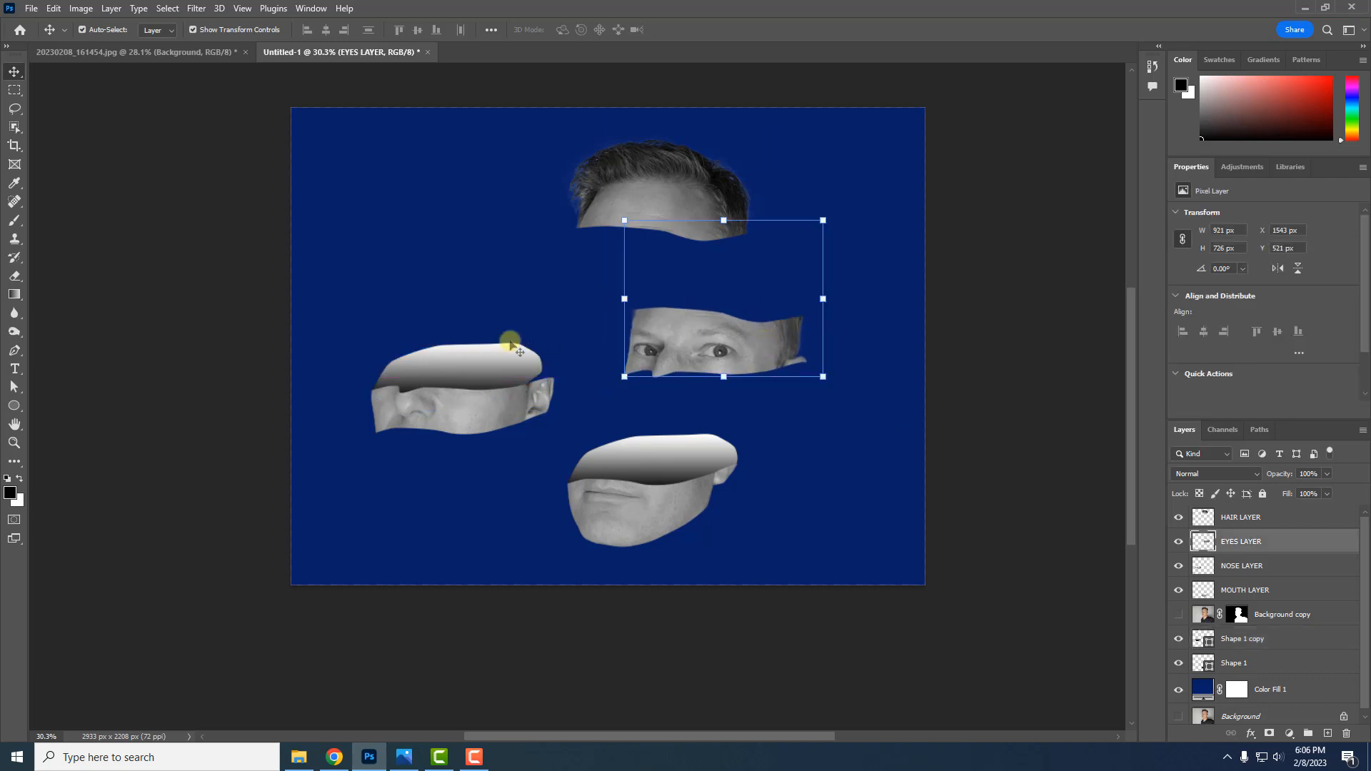
left_click(488, 361)
left_click_drag(476, 363, 736, 297)
key("ctrl+t")
left_click_drag(817, 272, 755, 296)
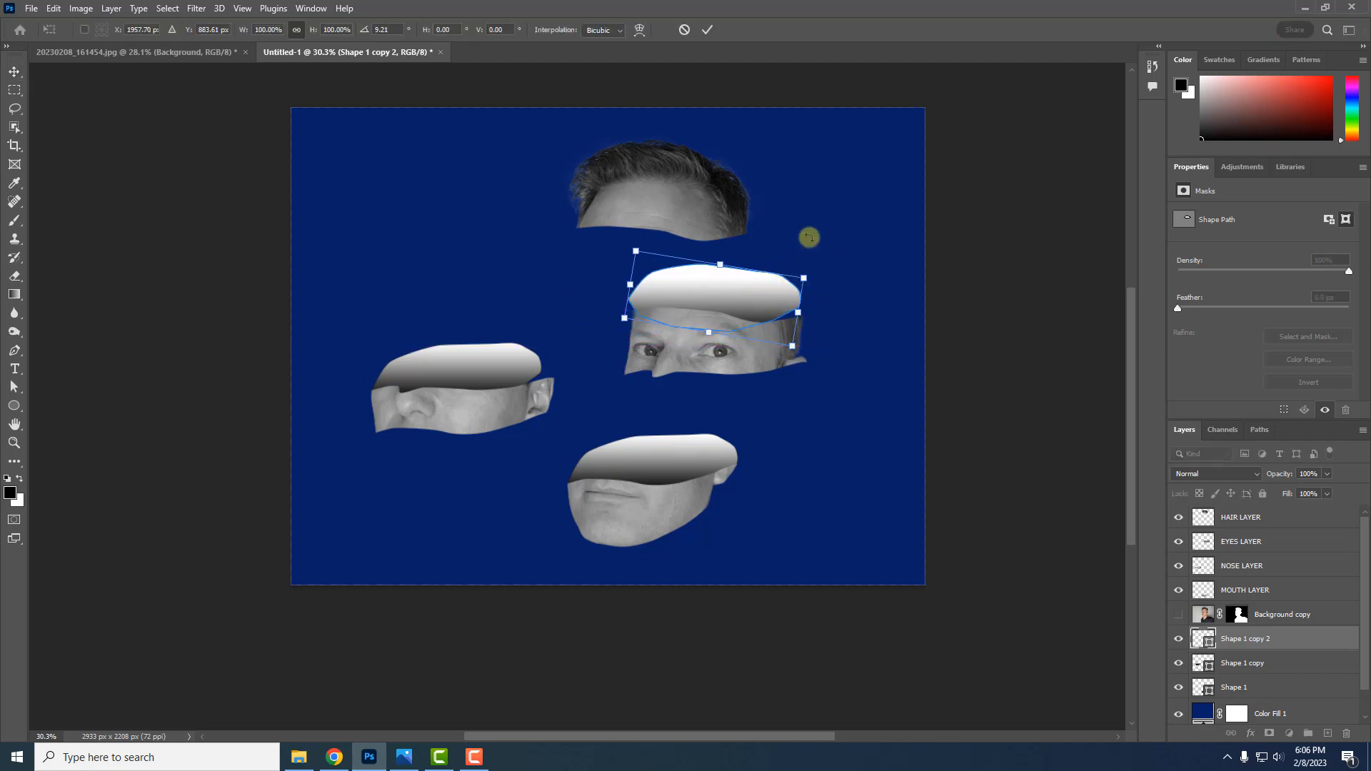
key("Return")
left_click(825, 223)
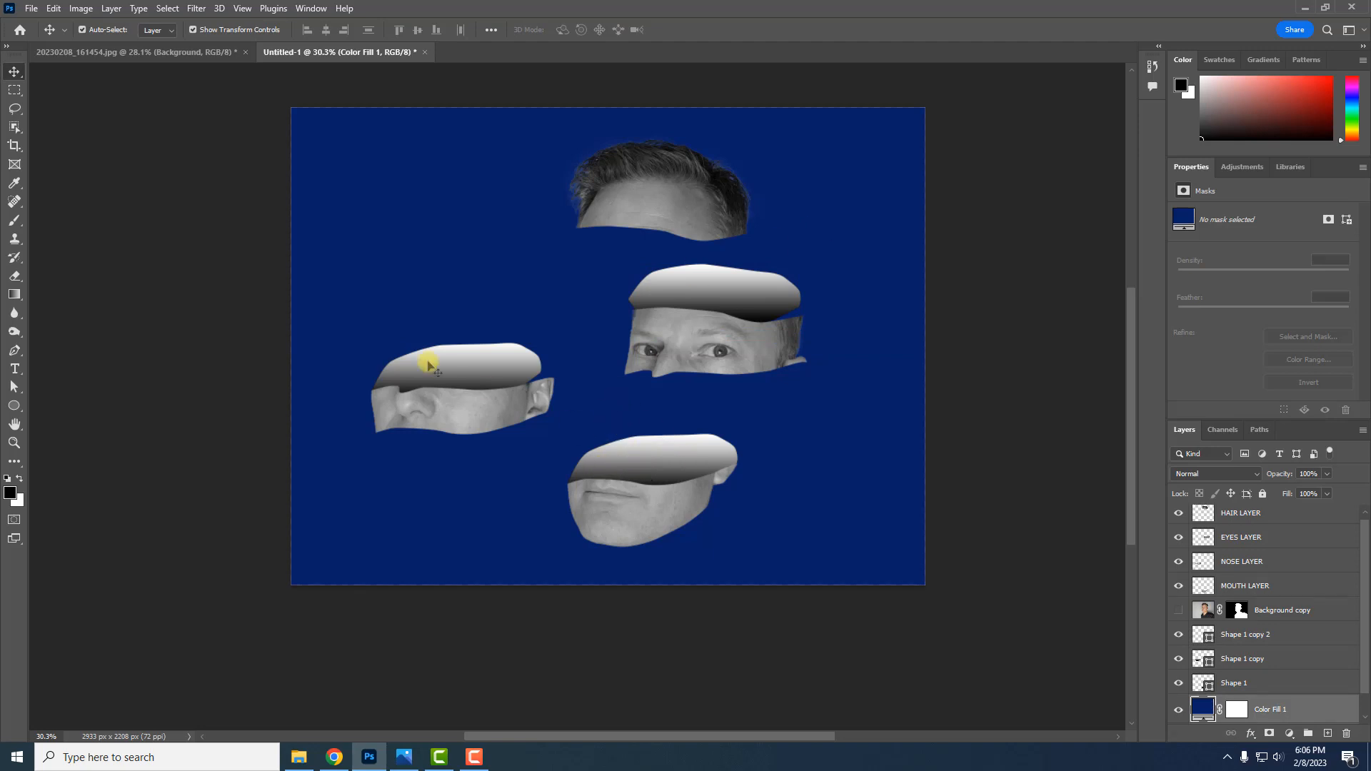
Extend the ear-side edge of the nose slice's gradient shape out to the ear by moving its anchor points with the Direct Selection tool
left_click(458, 379)
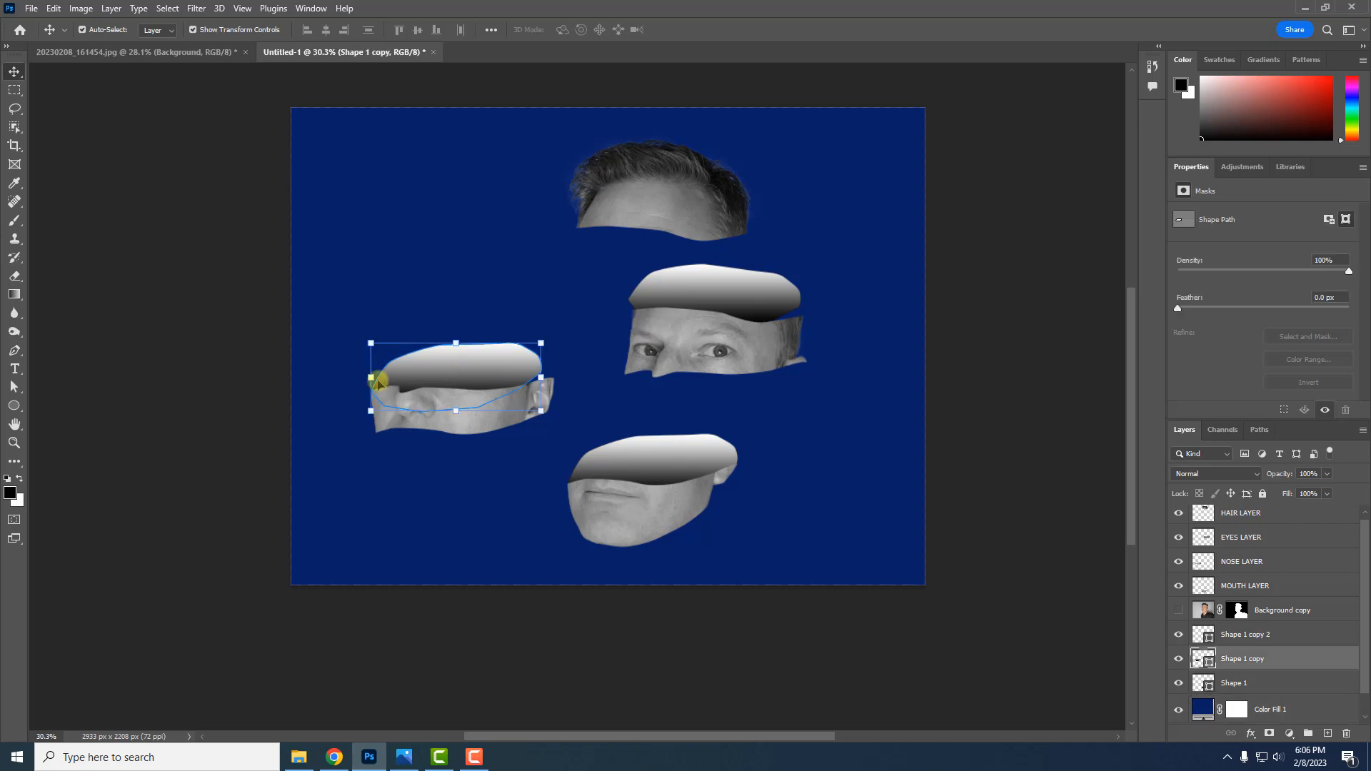
scroll(401, 398, "up", 5)
left_click(14, 387)
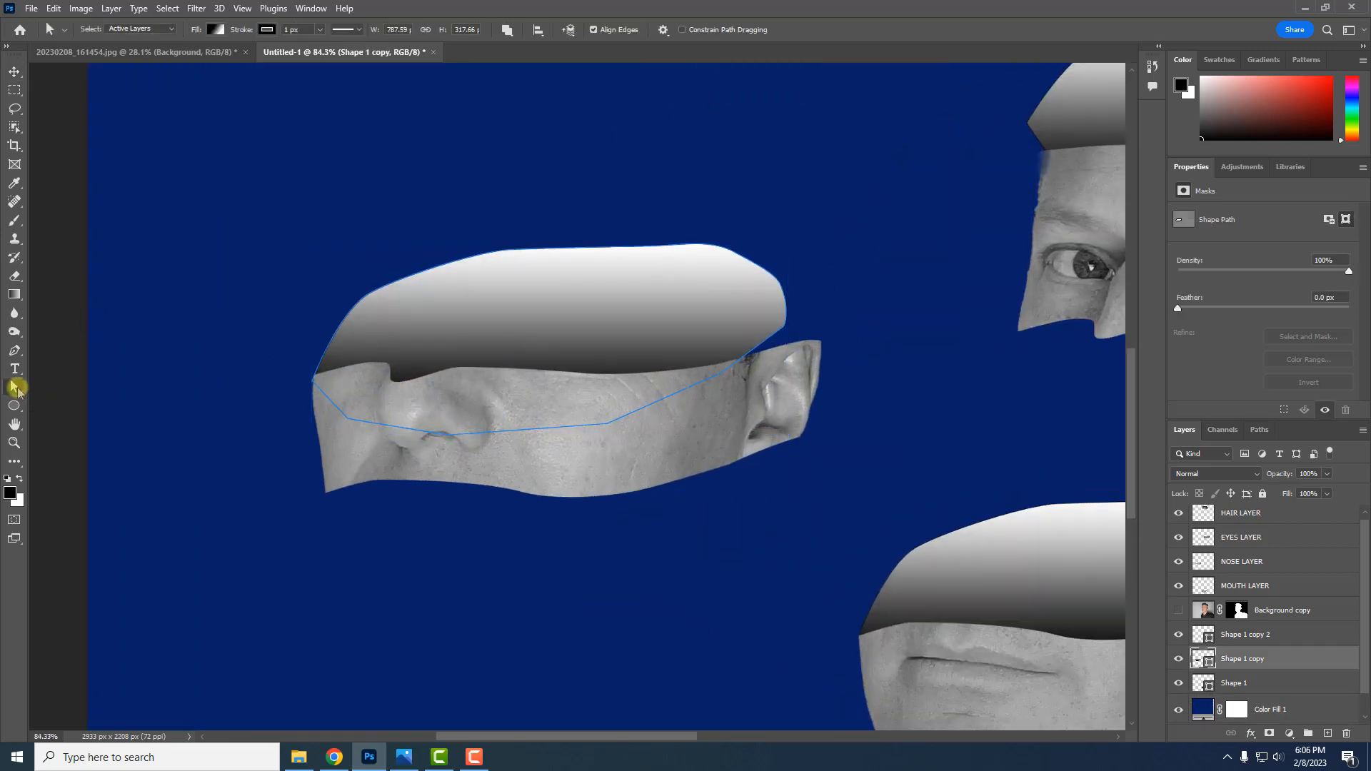
left_click(15, 387)
left_click(72, 403)
left_click(784, 326)
left_click_drag(785, 328, 806, 288)
scroll(812, 340, "up", 1)
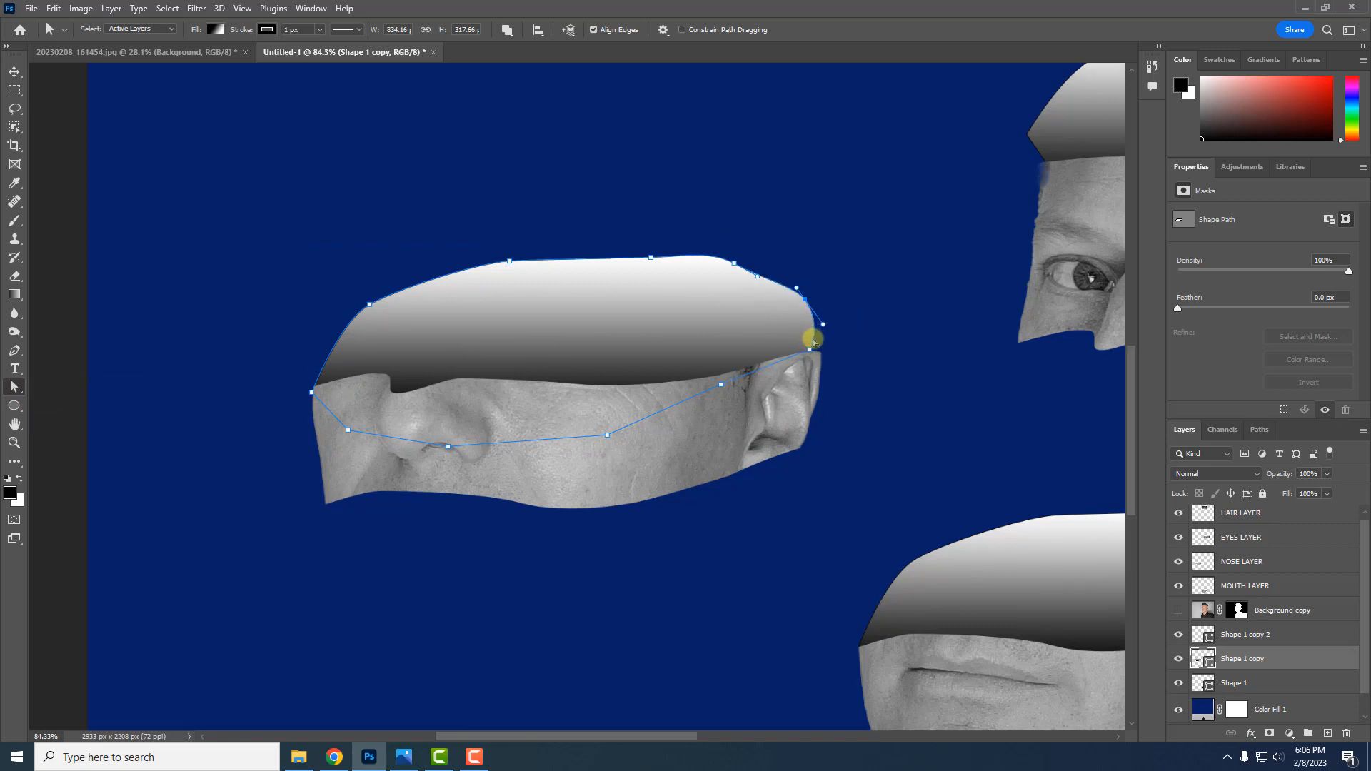
left_click_drag(812, 354, 820, 350)
left_click_drag(809, 302, 813, 301)
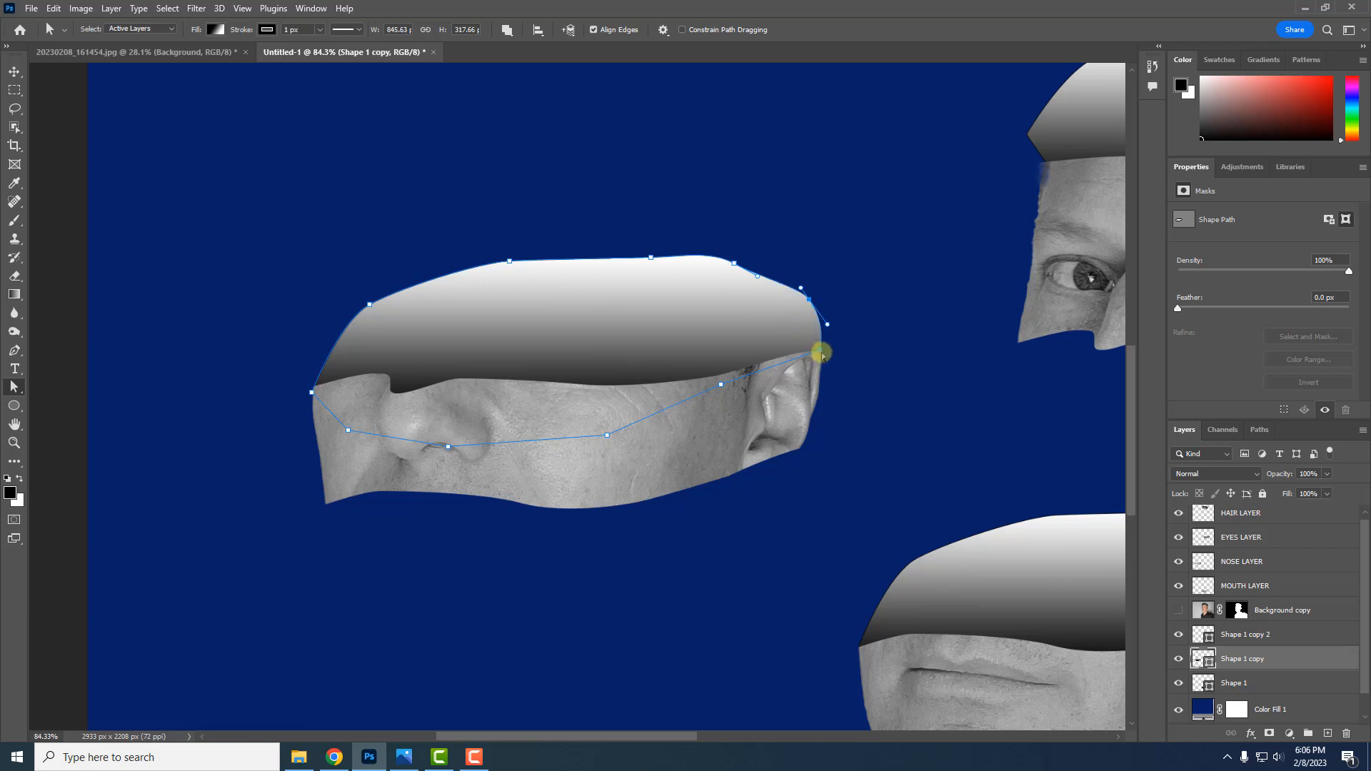
Smooth the upper curve of the nose slice's shape and form a notch in front of the ear, then deselect it
left_click_drag(735, 264, 610, 249)
left_click(514, 260)
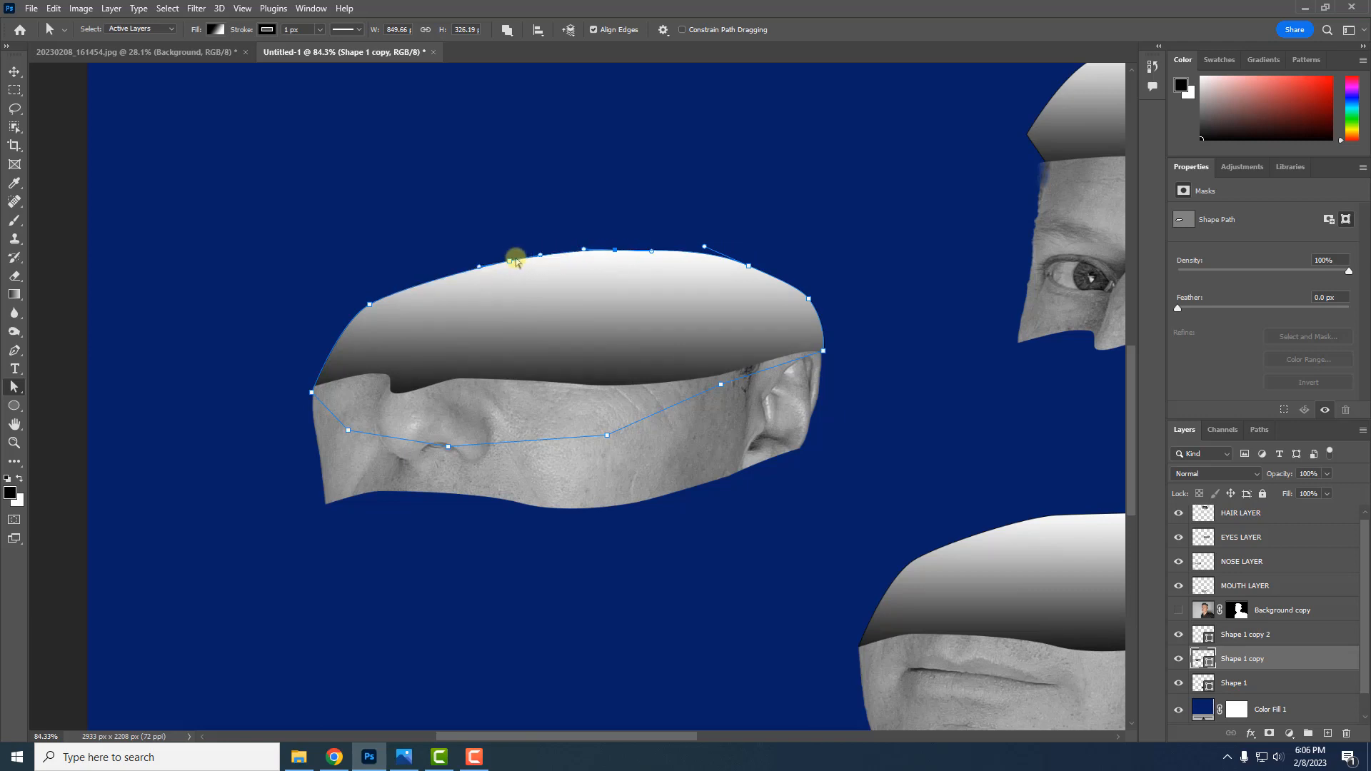
left_click_drag(509, 262, 499, 252)
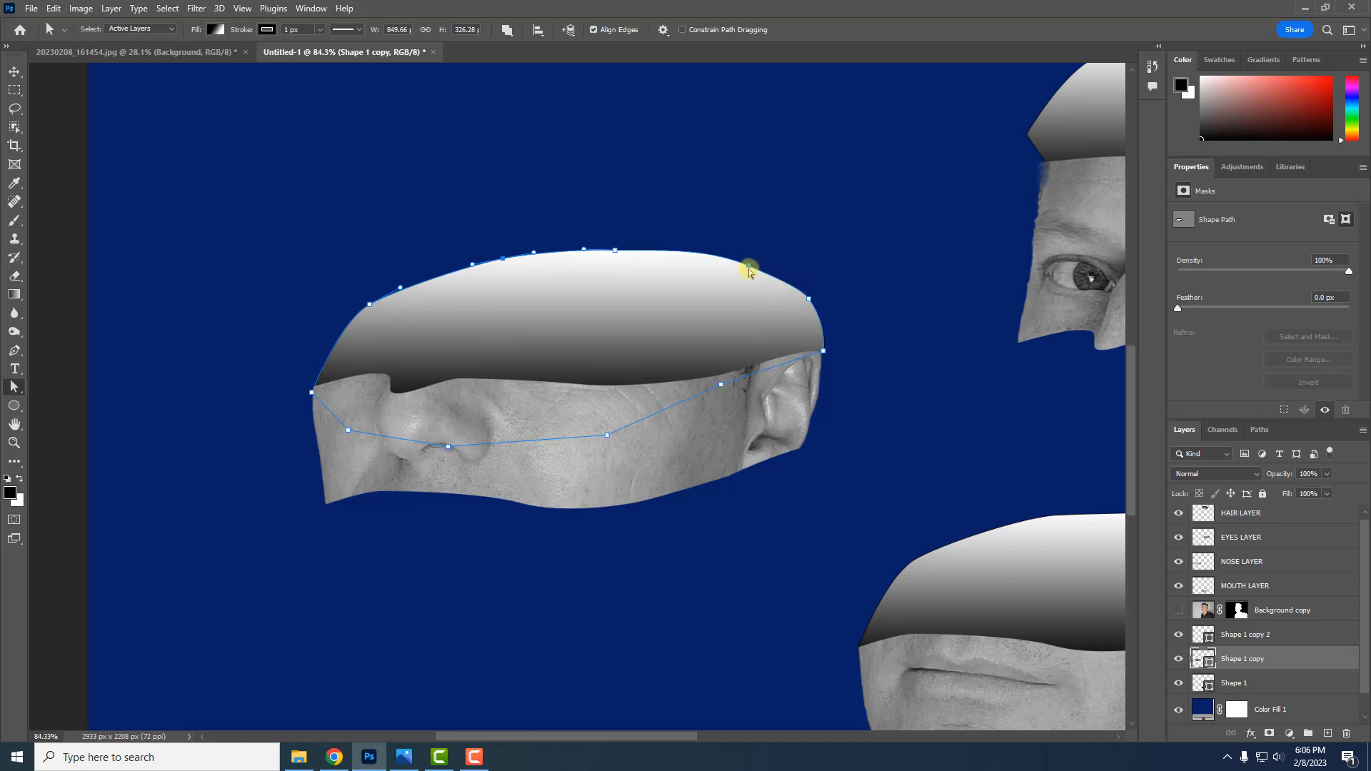
left_click_drag(749, 270, 817, 301)
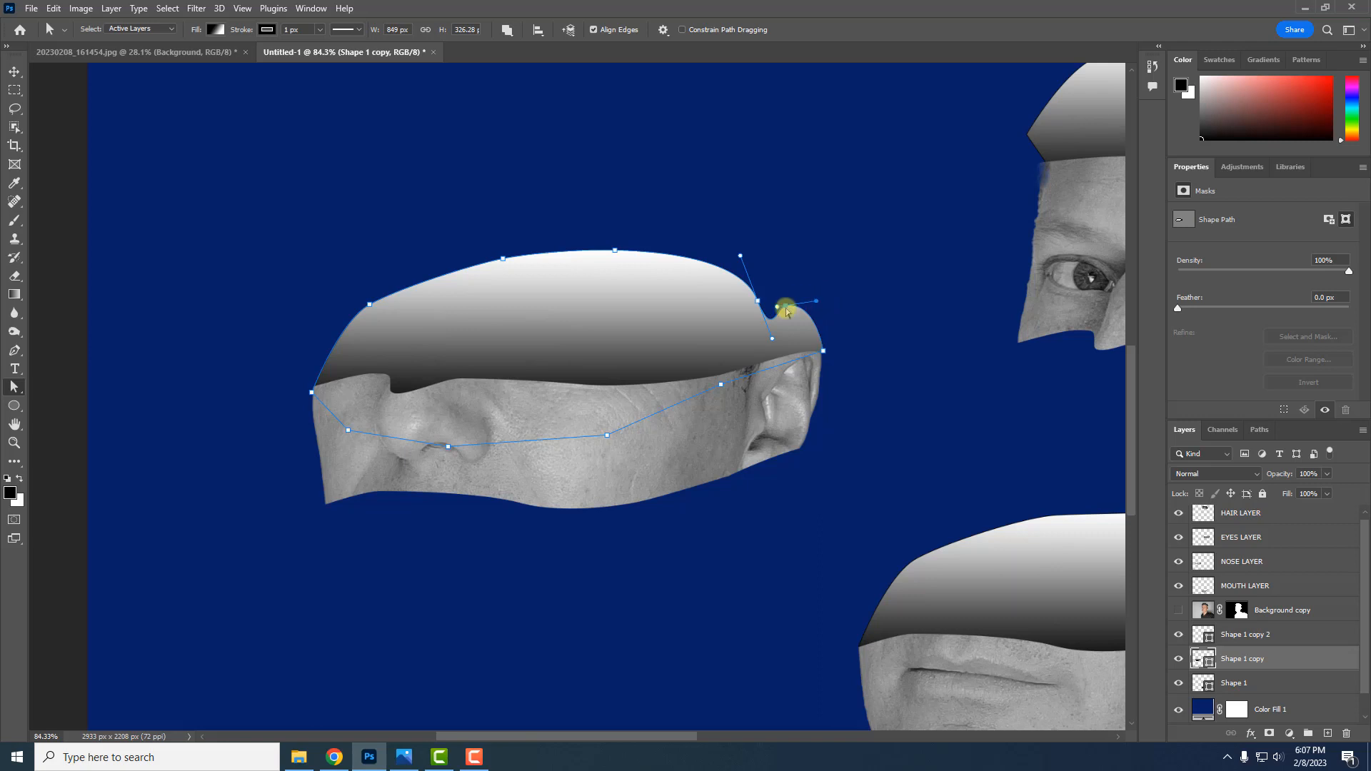
scroll(825, 293, "down", 5)
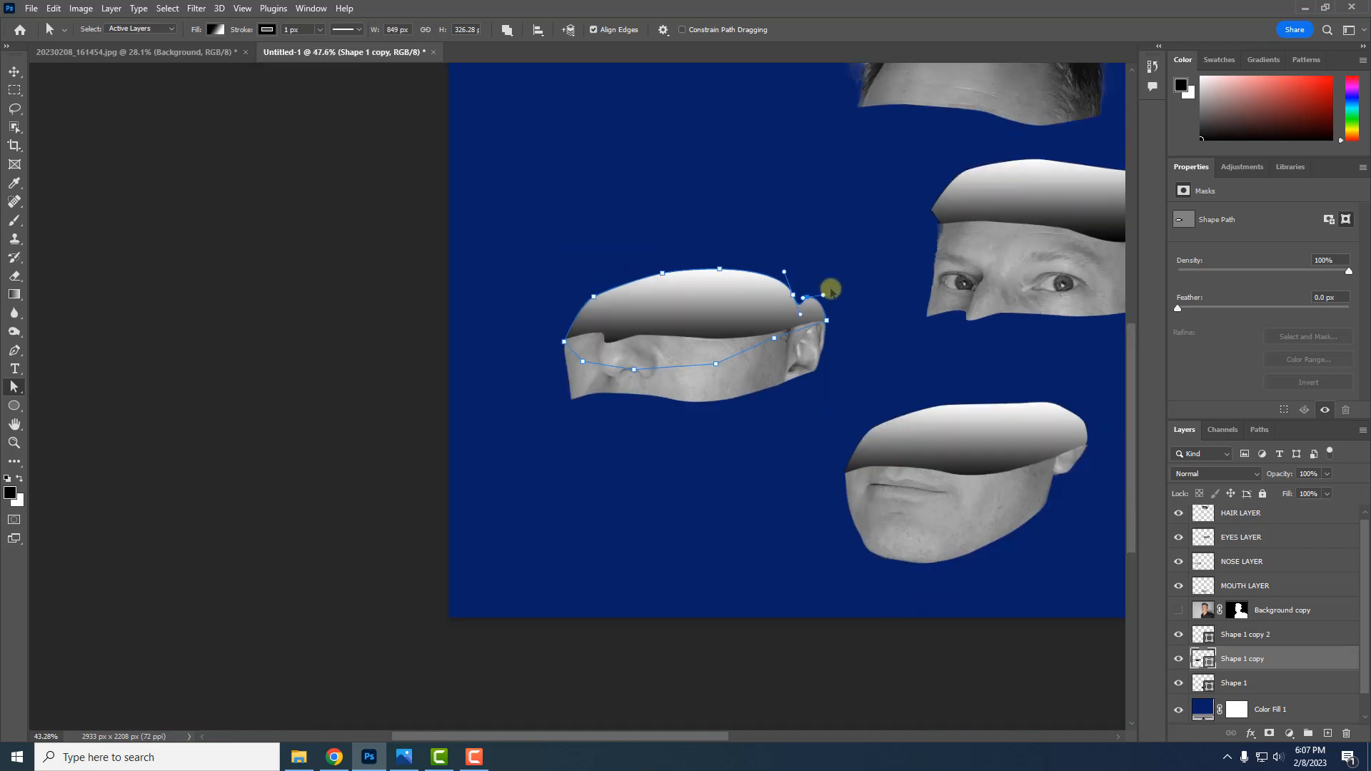
left_click(787, 241)
left_click_drag(835, 223, 548, 255)
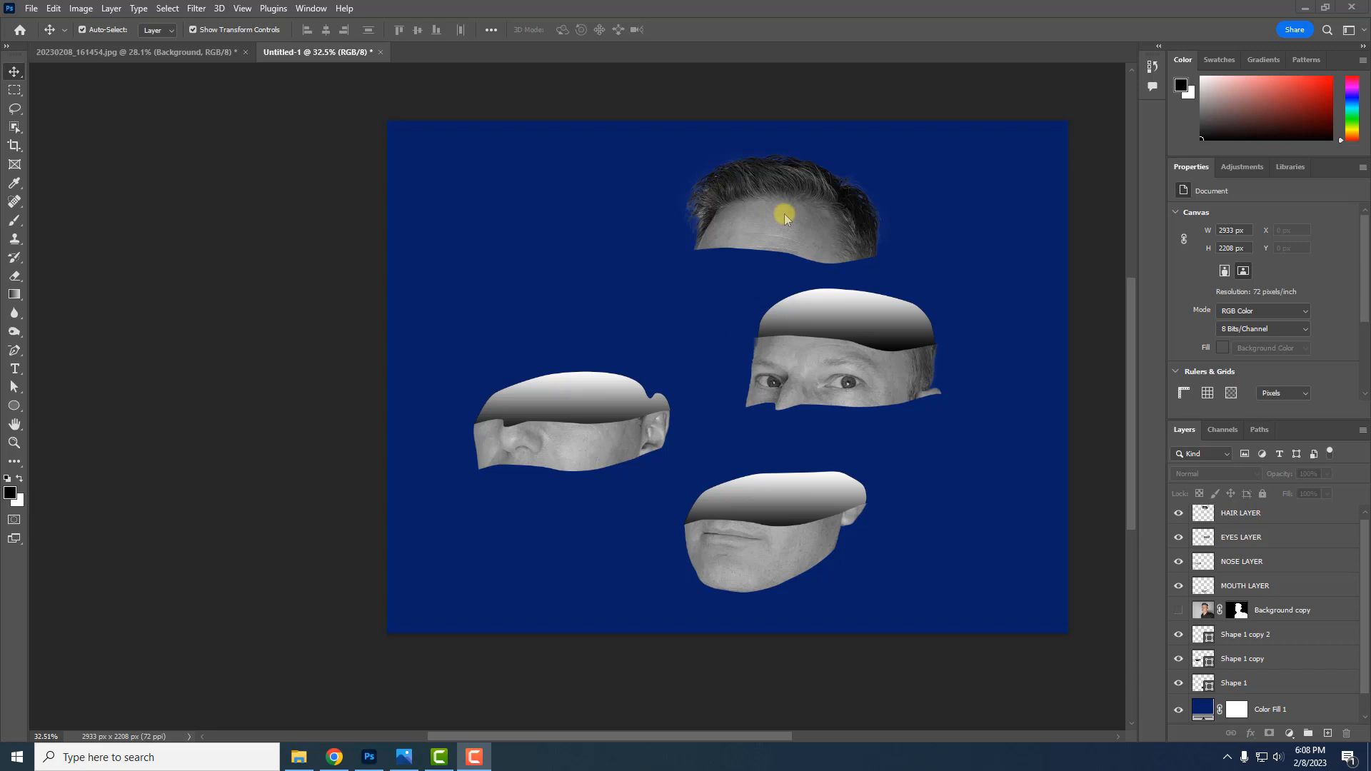
Edit the gradient fill of the shape above the mouth slice, setting its black starting stop to dark red #850606
left_click(781, 494)
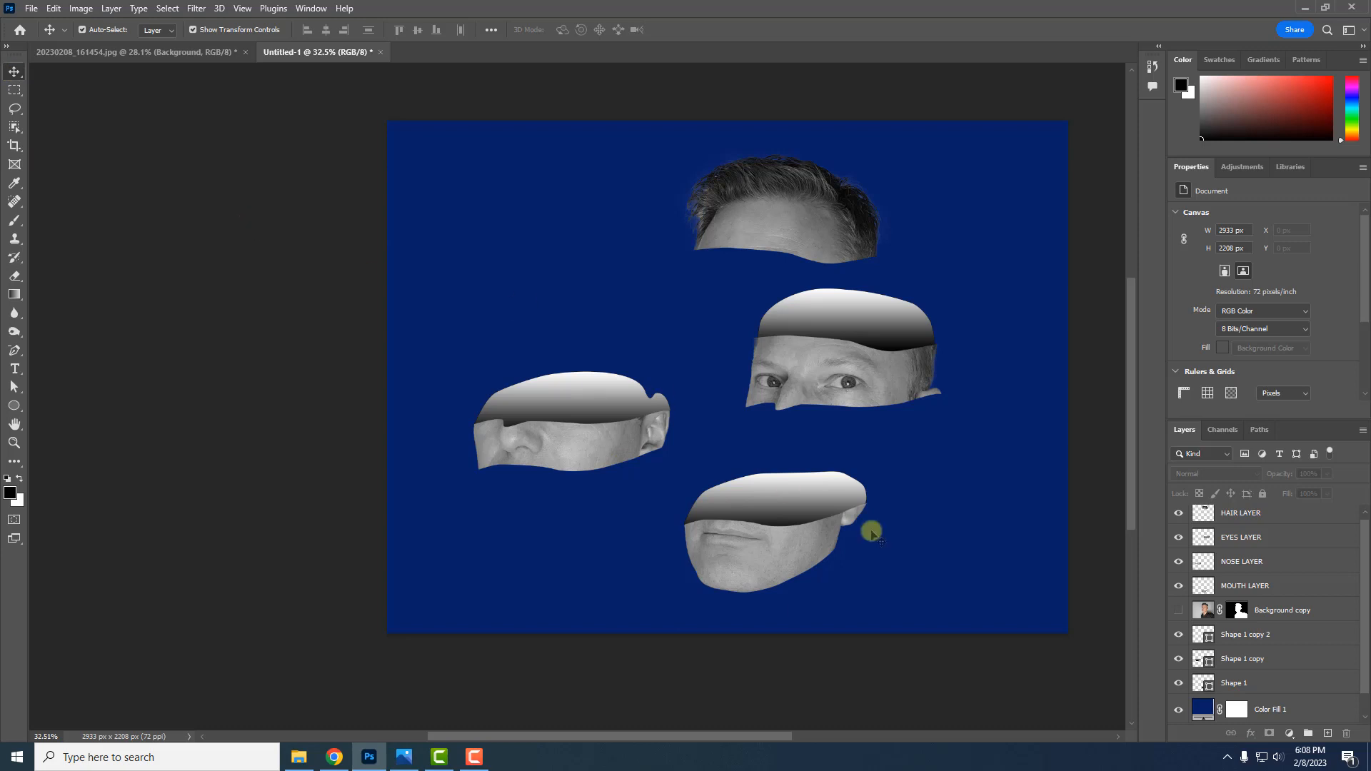
left_click(819, 500)
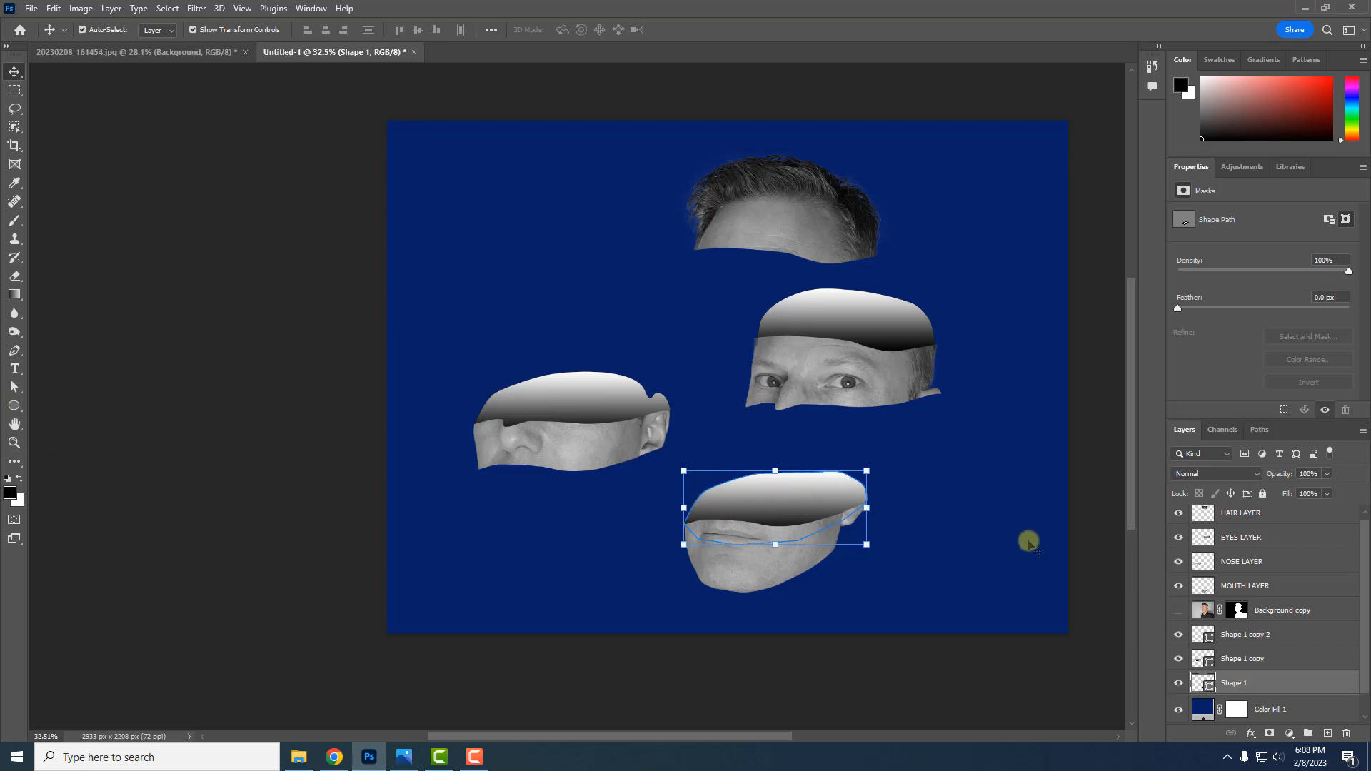
left_click(14, 405)
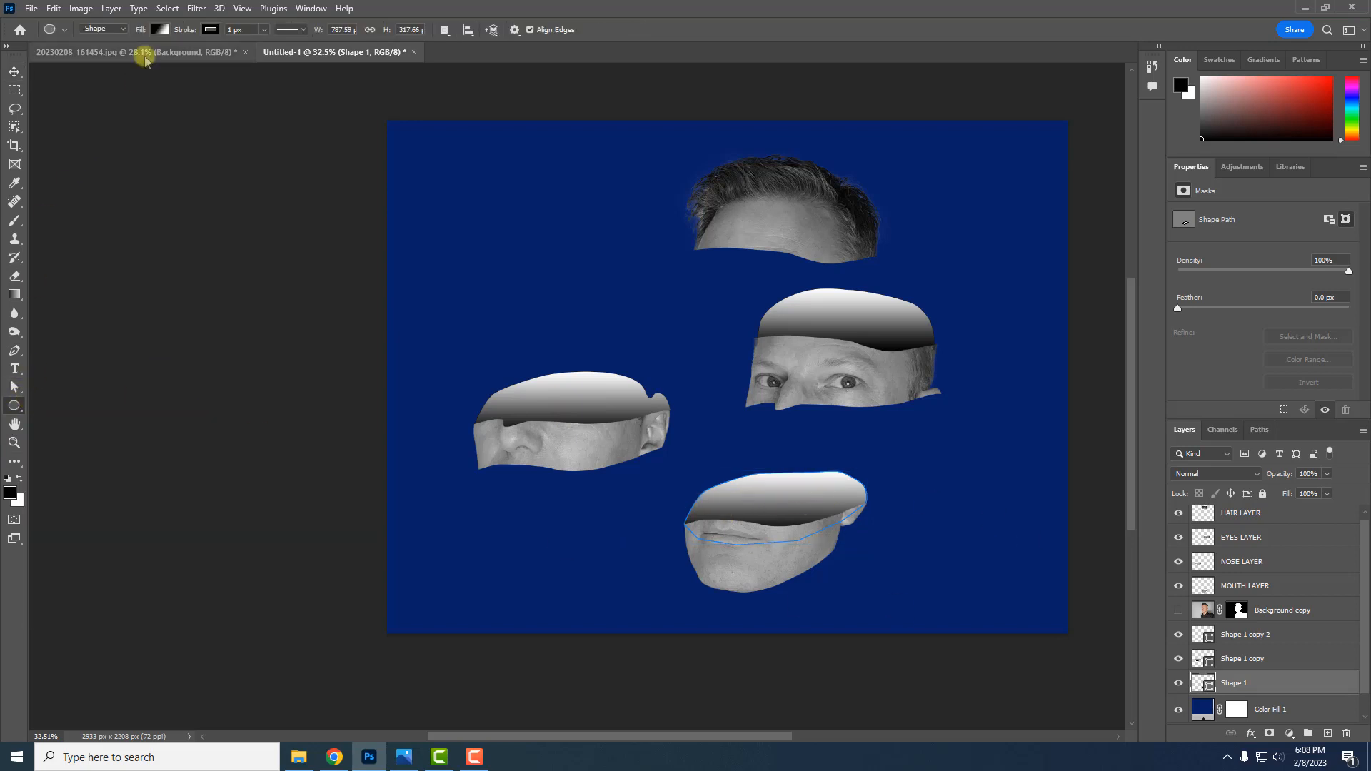
left_click(157, 31)
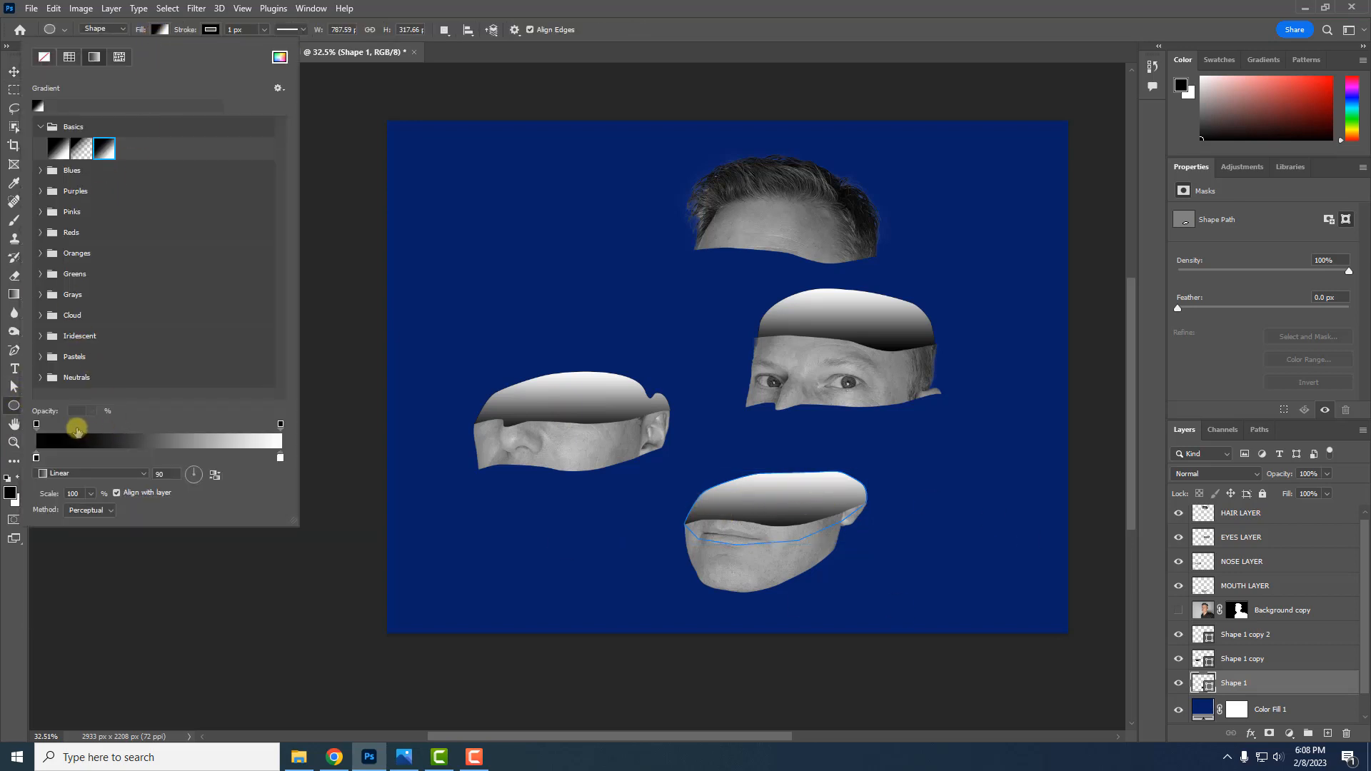
left_click(157, 444)
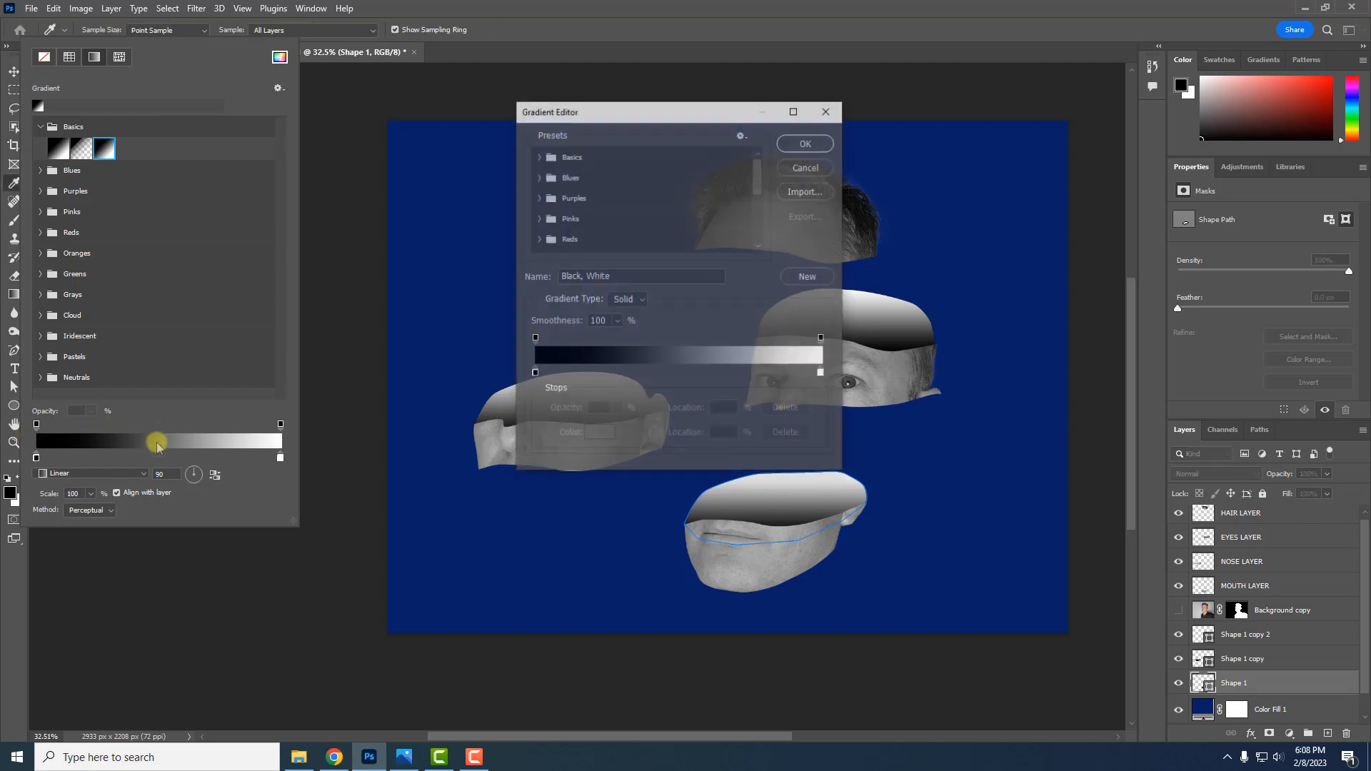
left_click_drag(594, 112, 141, 102)
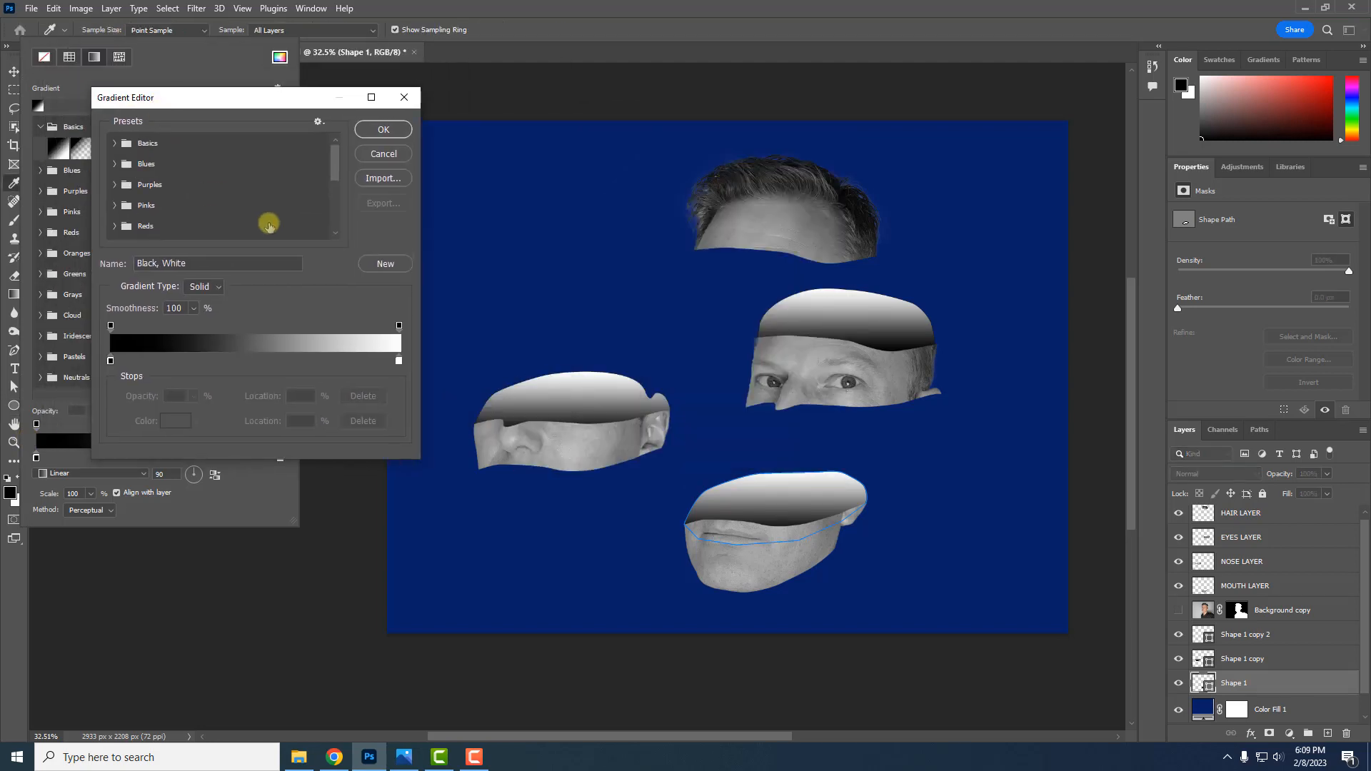
double_click(111, 361)
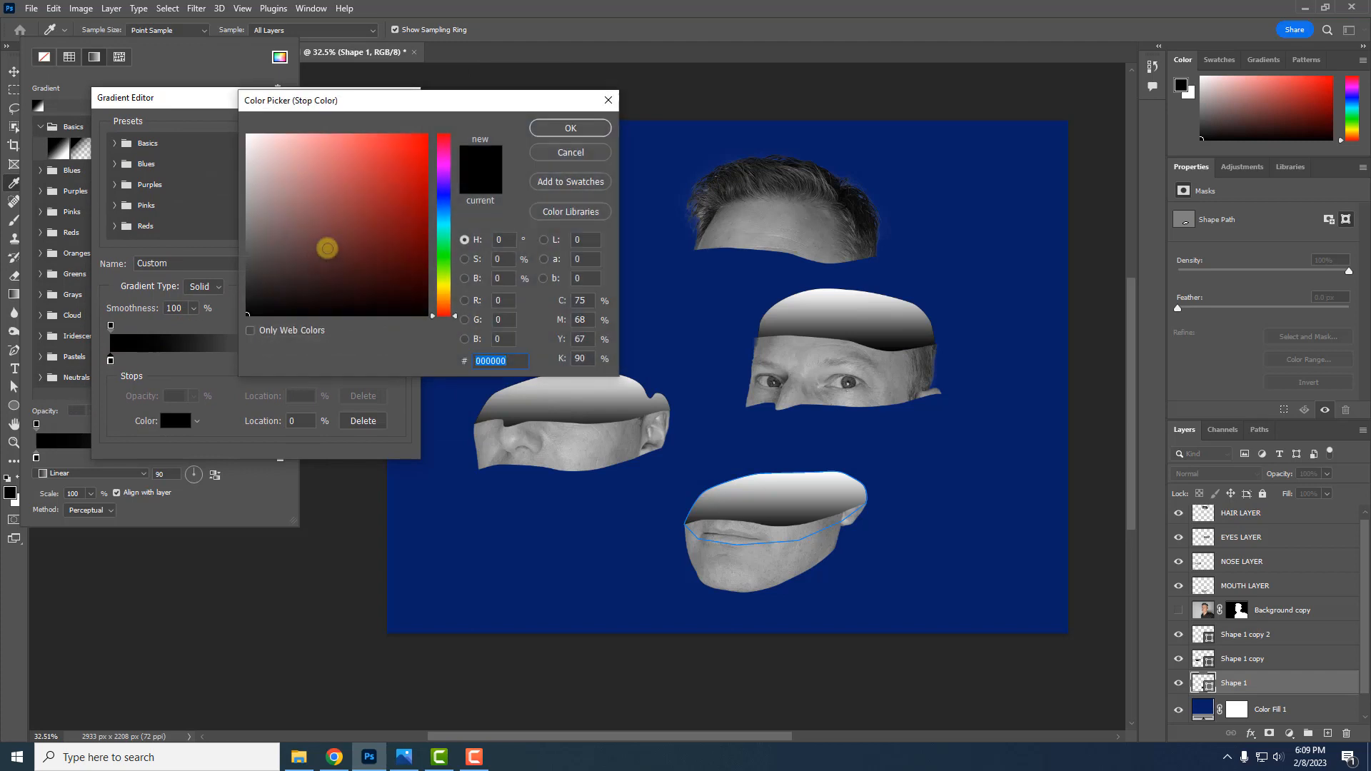
left_click_drag(379, 201, 420, 221)
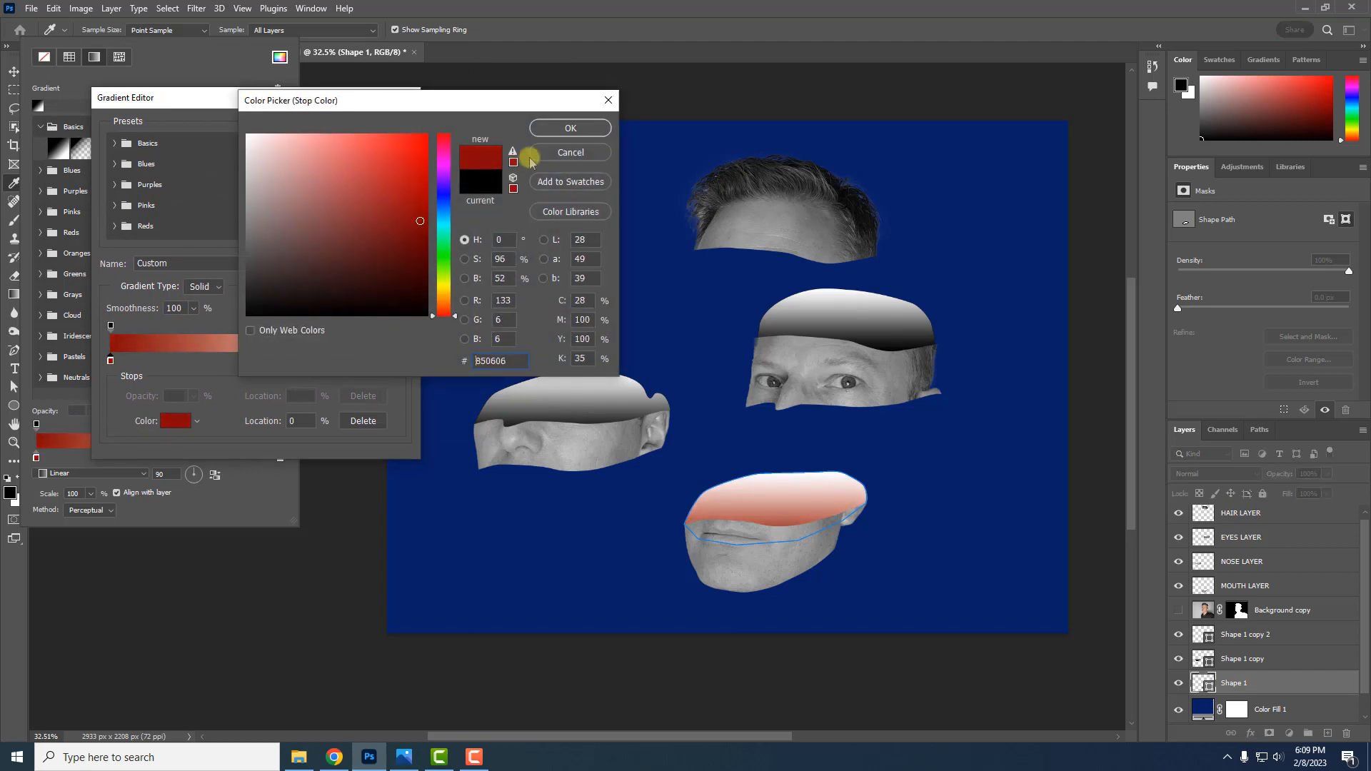
left_click(564, 130)
Set the gradient's white end stop to very dark red #300202
double_click(398, 360)
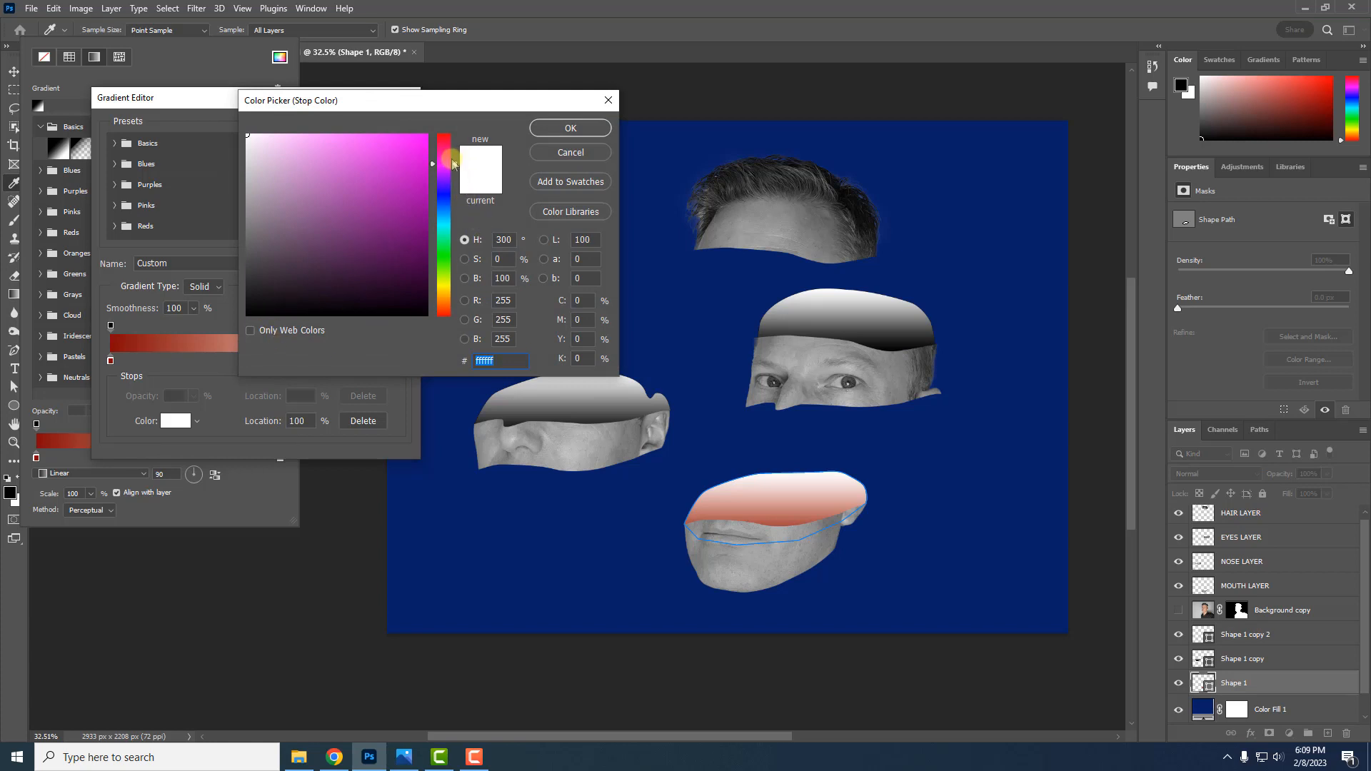
left_click_drag(453, 163, 446, 134)
left_click_drag(407, 229, 419, 282)
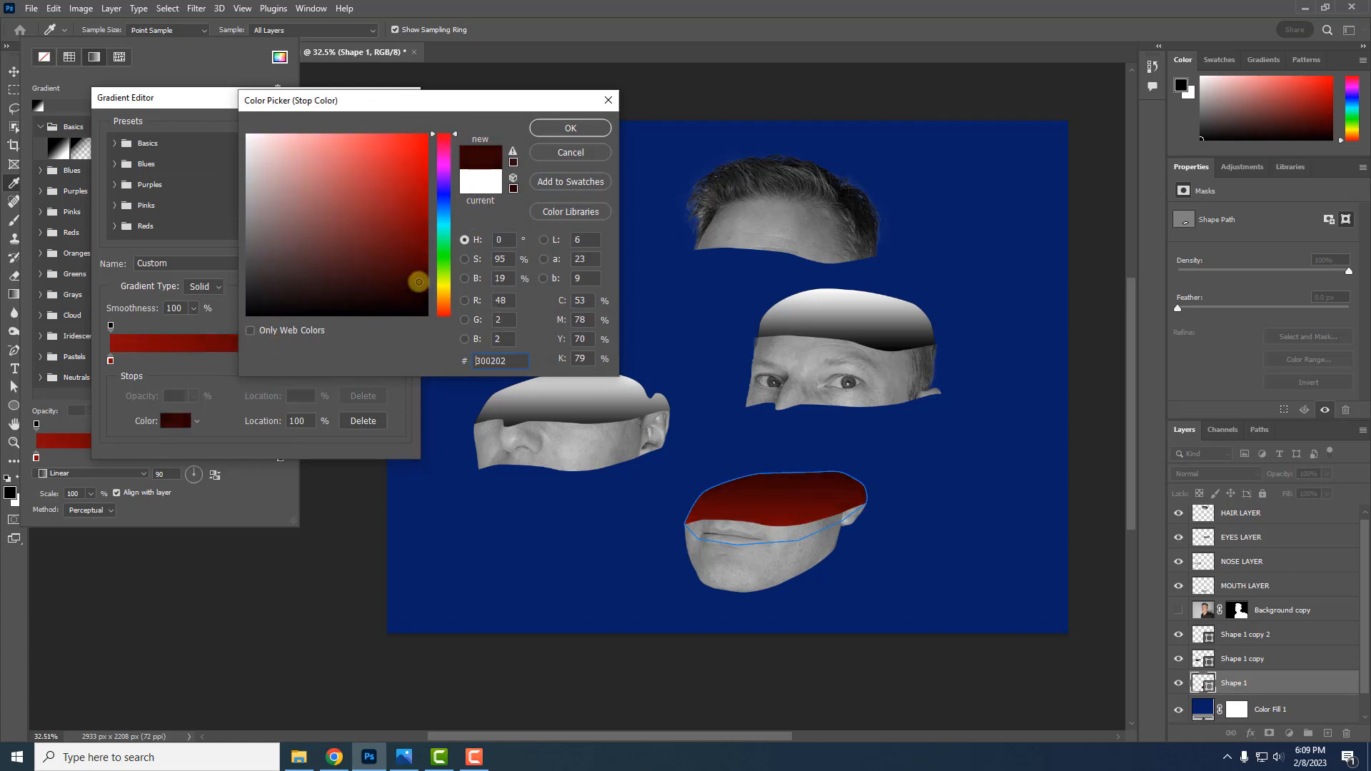
left_click(566, 129)
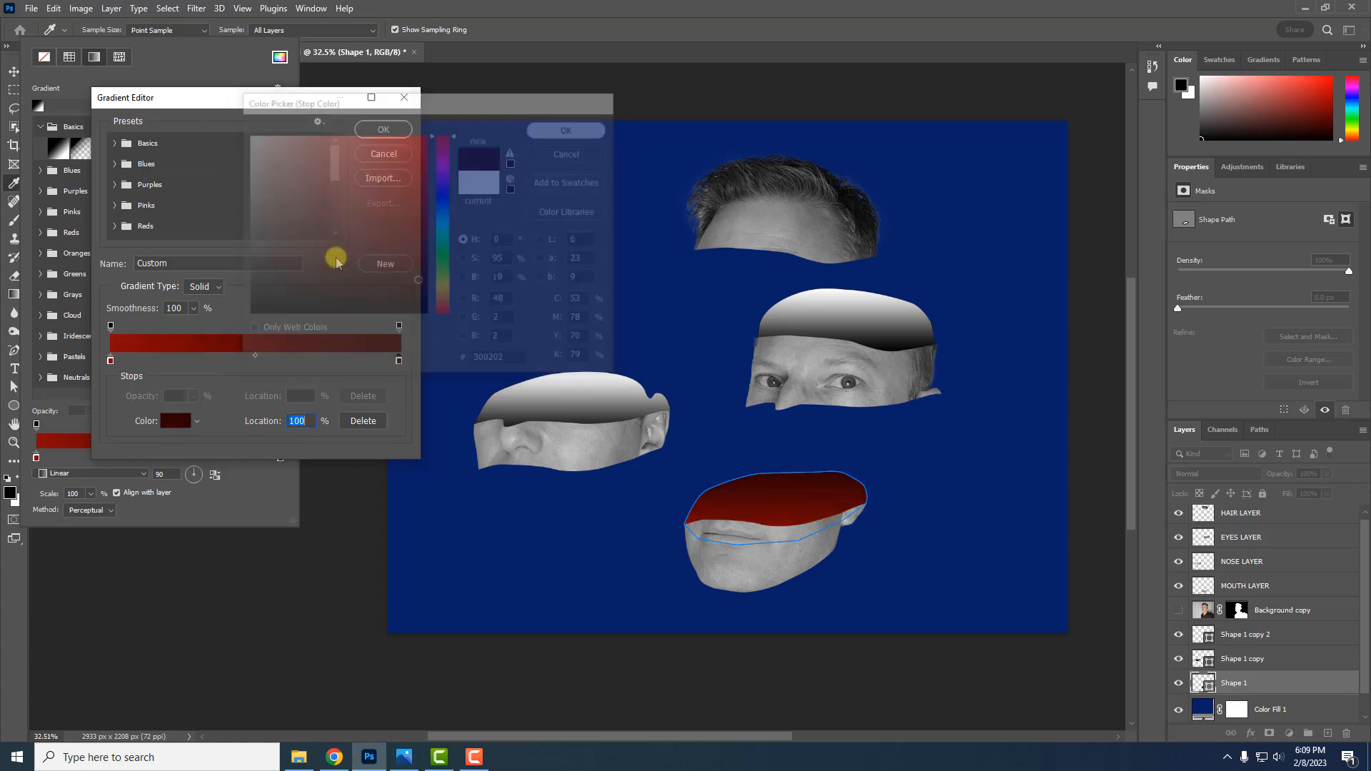
Set the starting stop of the mouth slice's gradient to red #970a0a and apply the gradient
double_click(111, 361)
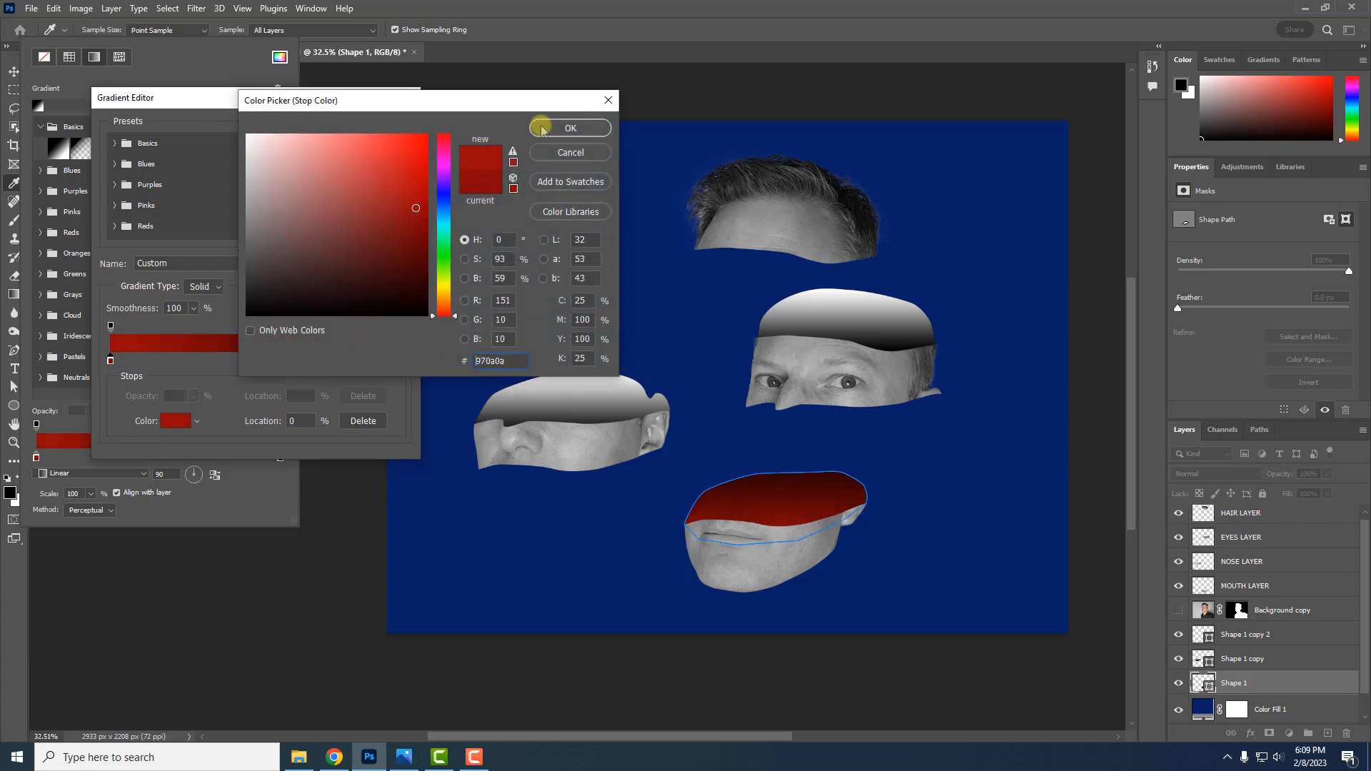
left_click(569, 128)
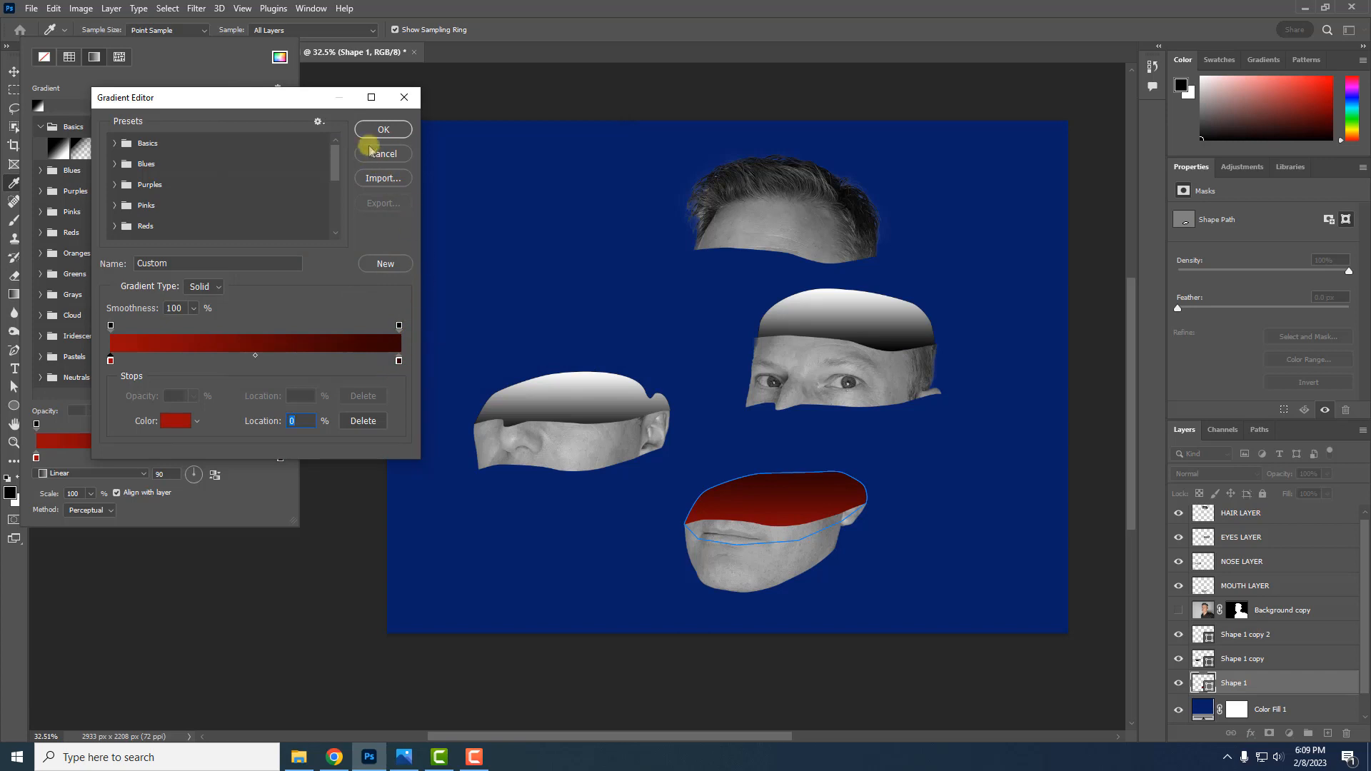
left_click(383, 130)
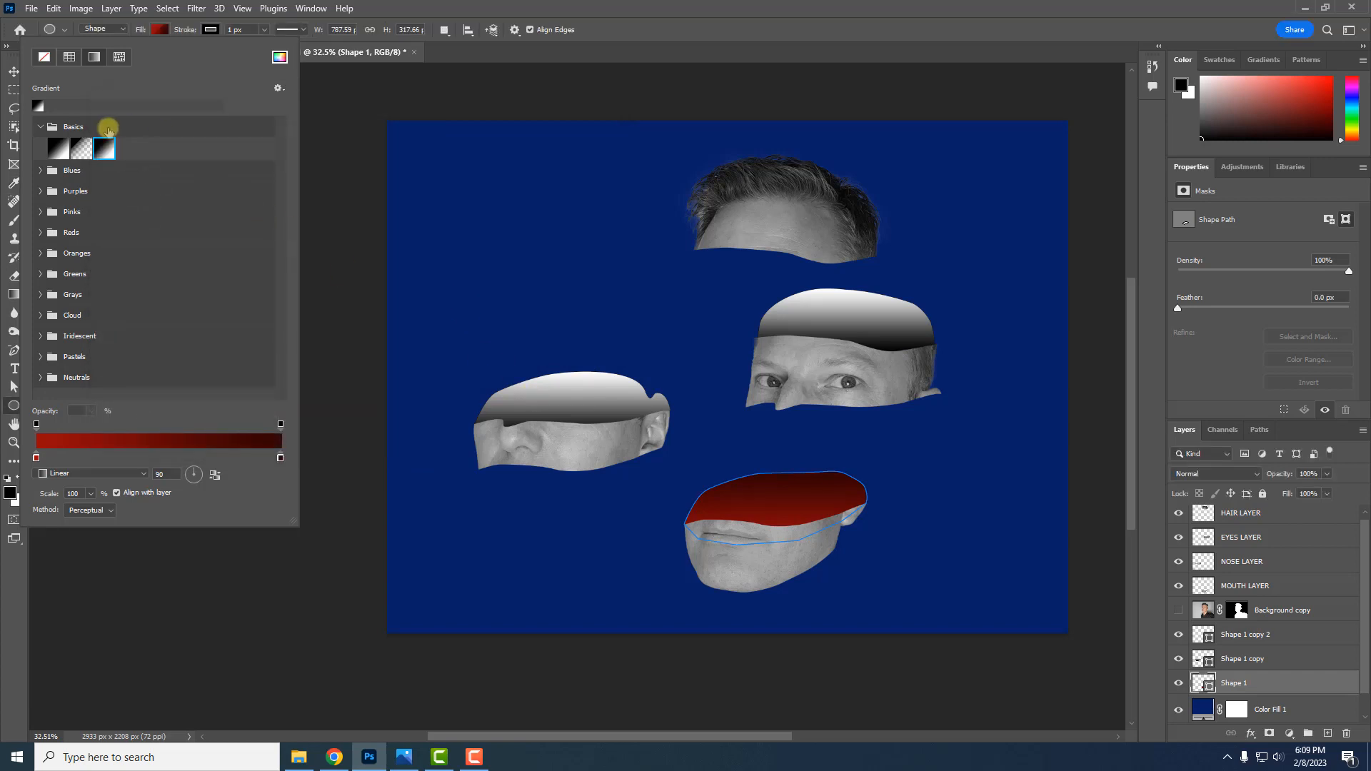
Edit the gradient fill of the nose slice's shape, setting its black starting stop to dark green #074f1a and copying that hex code
left_click(14, 72)
left_click(545, 386)
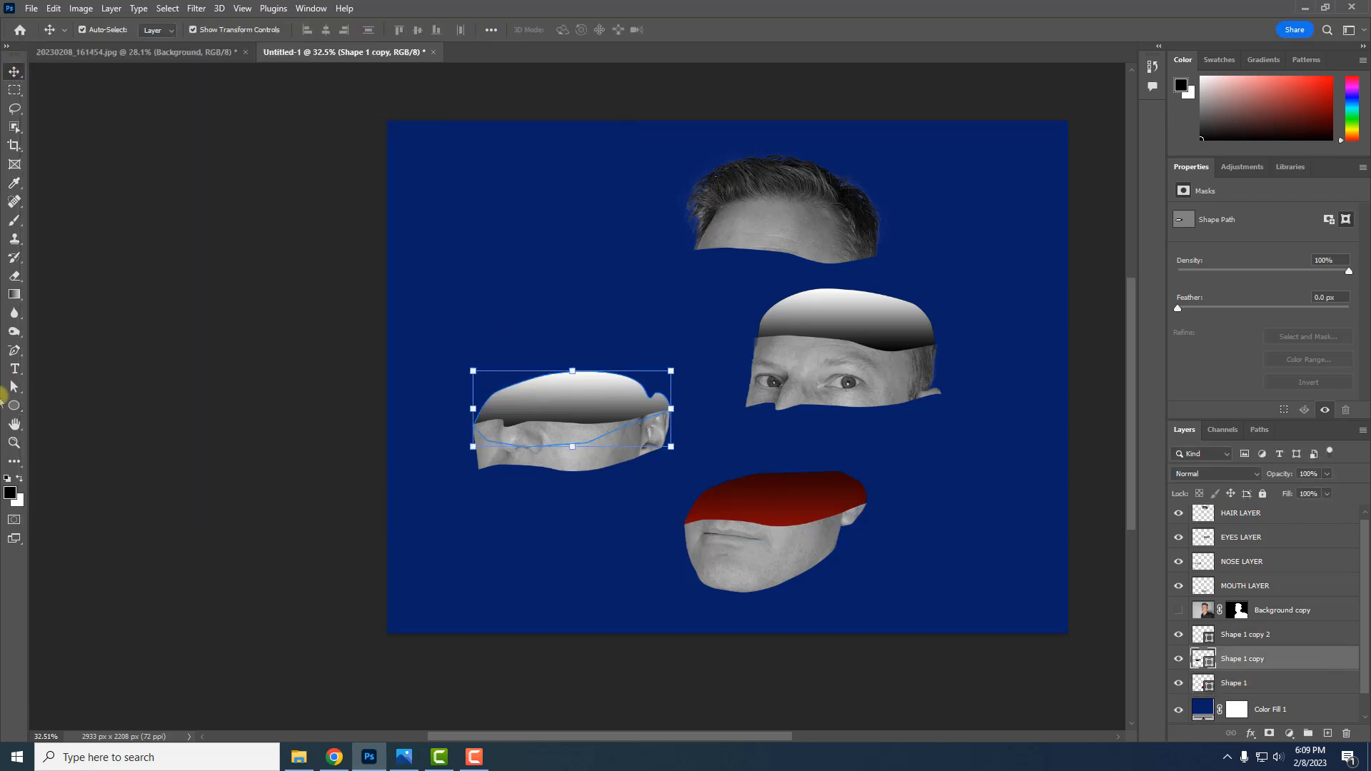
left_click(14, 406)
left_click(161, 30)
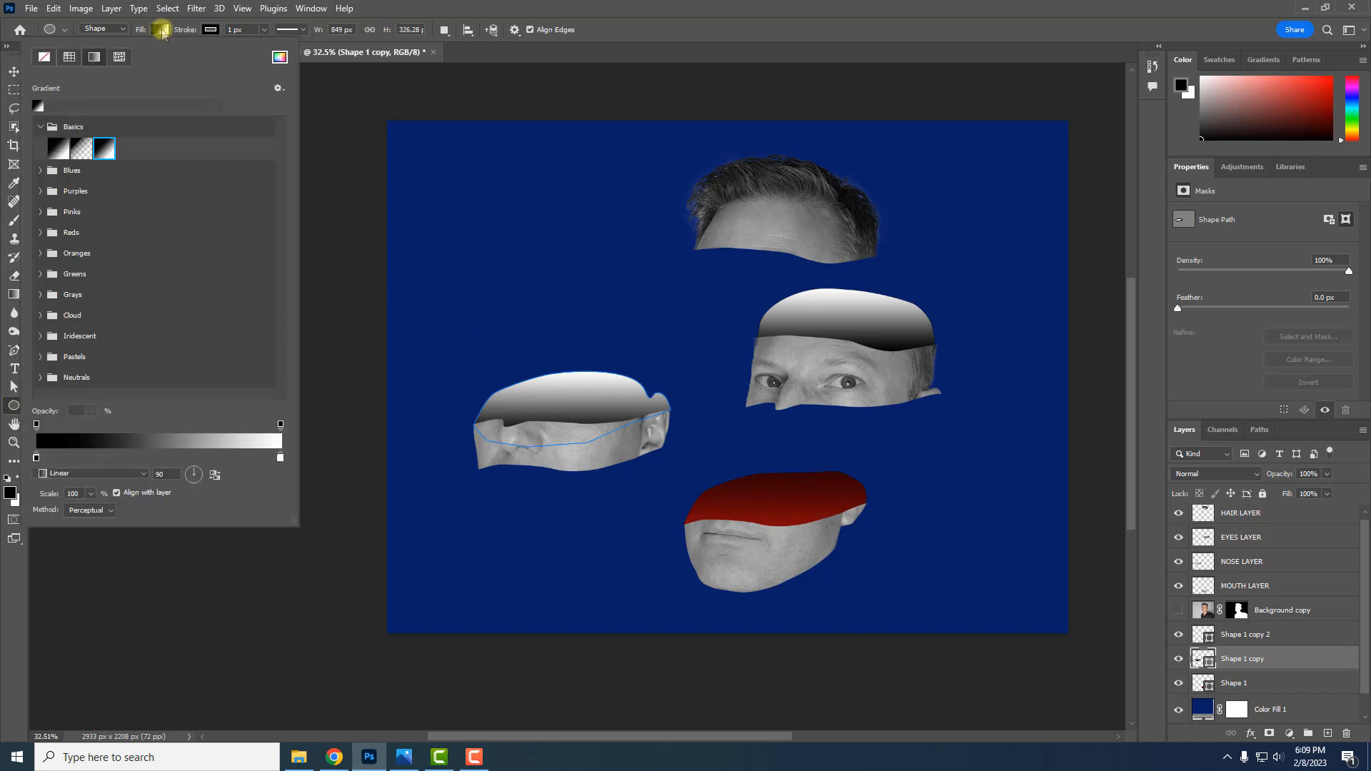
left_click(114, 143)
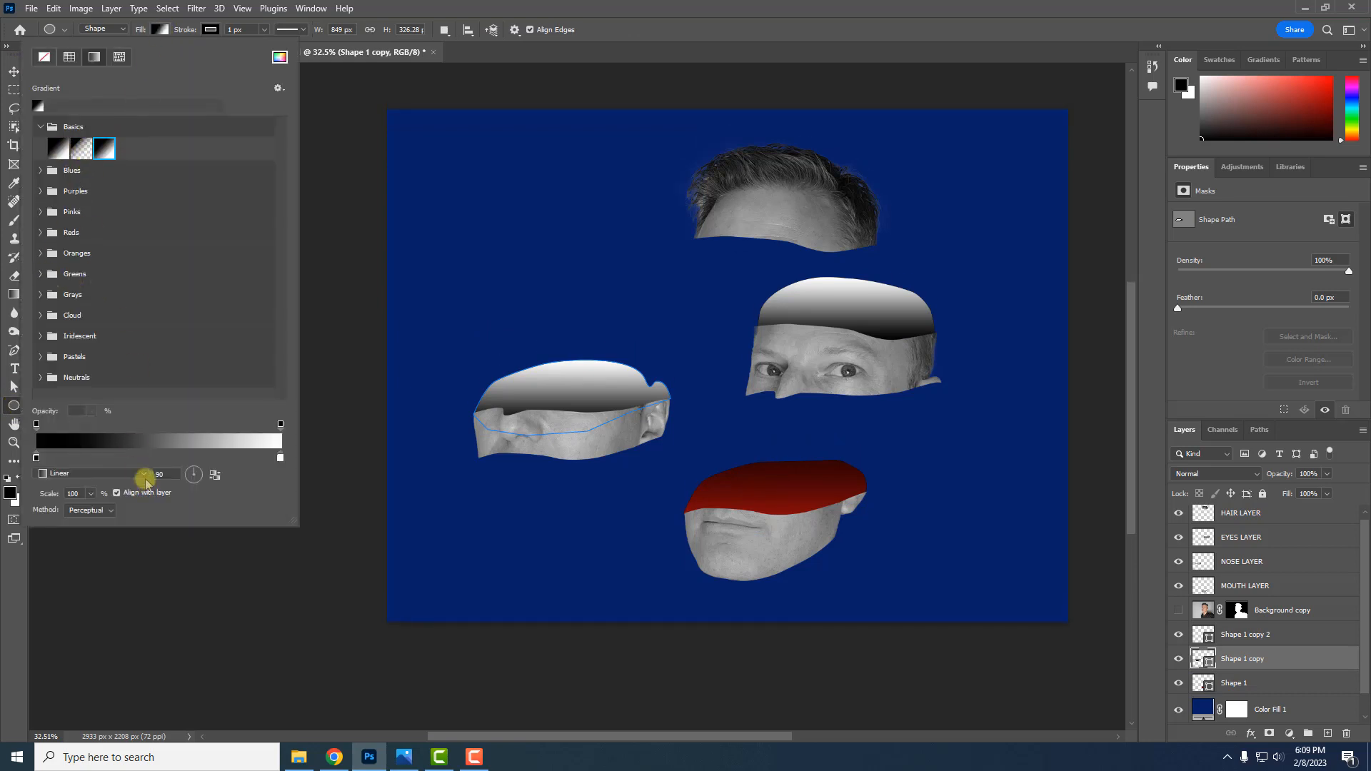
left_click(145, 441)
left_click(112, 359)
double_click(113, 359)
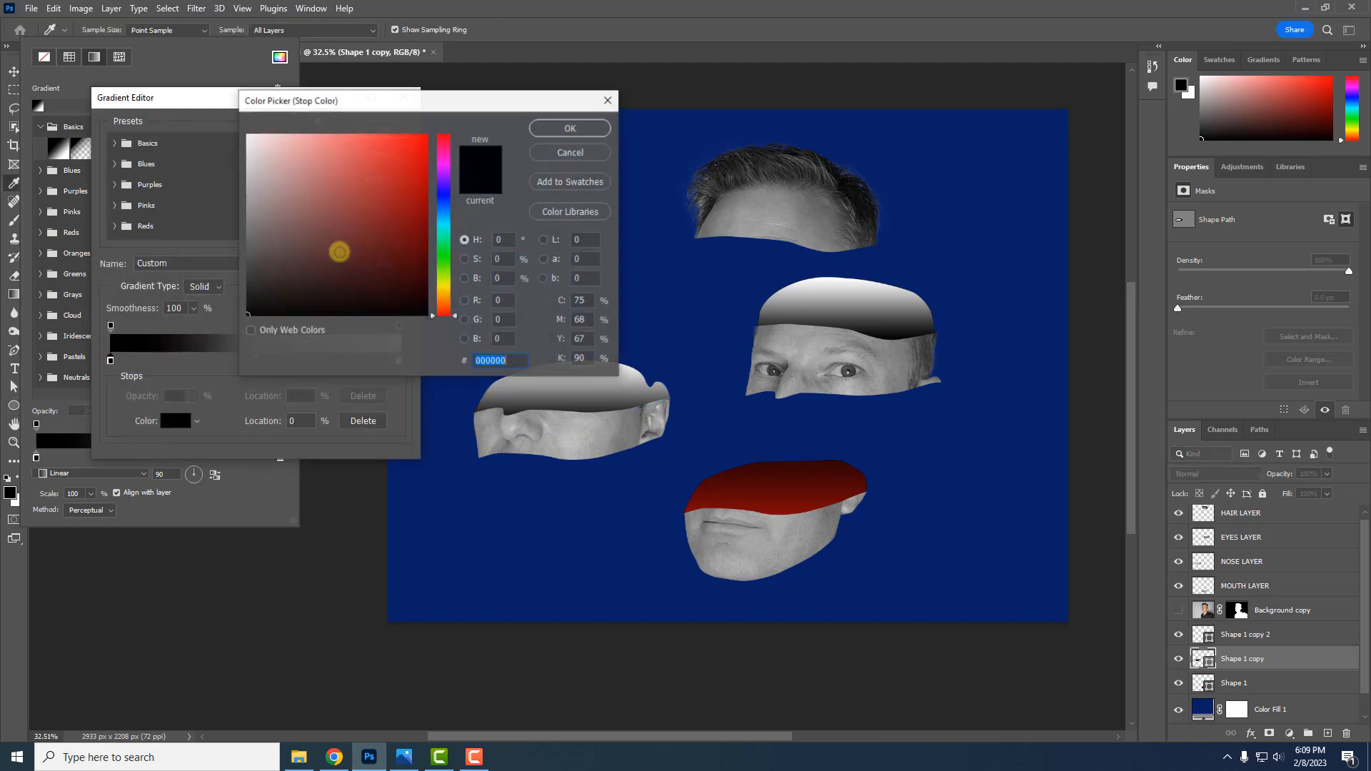
mouse_move(433, 205)
left_mouse_down()
mouse_move(437, 292)
mouse_move(437, 247)
mouse_move(412, 262)
left_mouse_up()
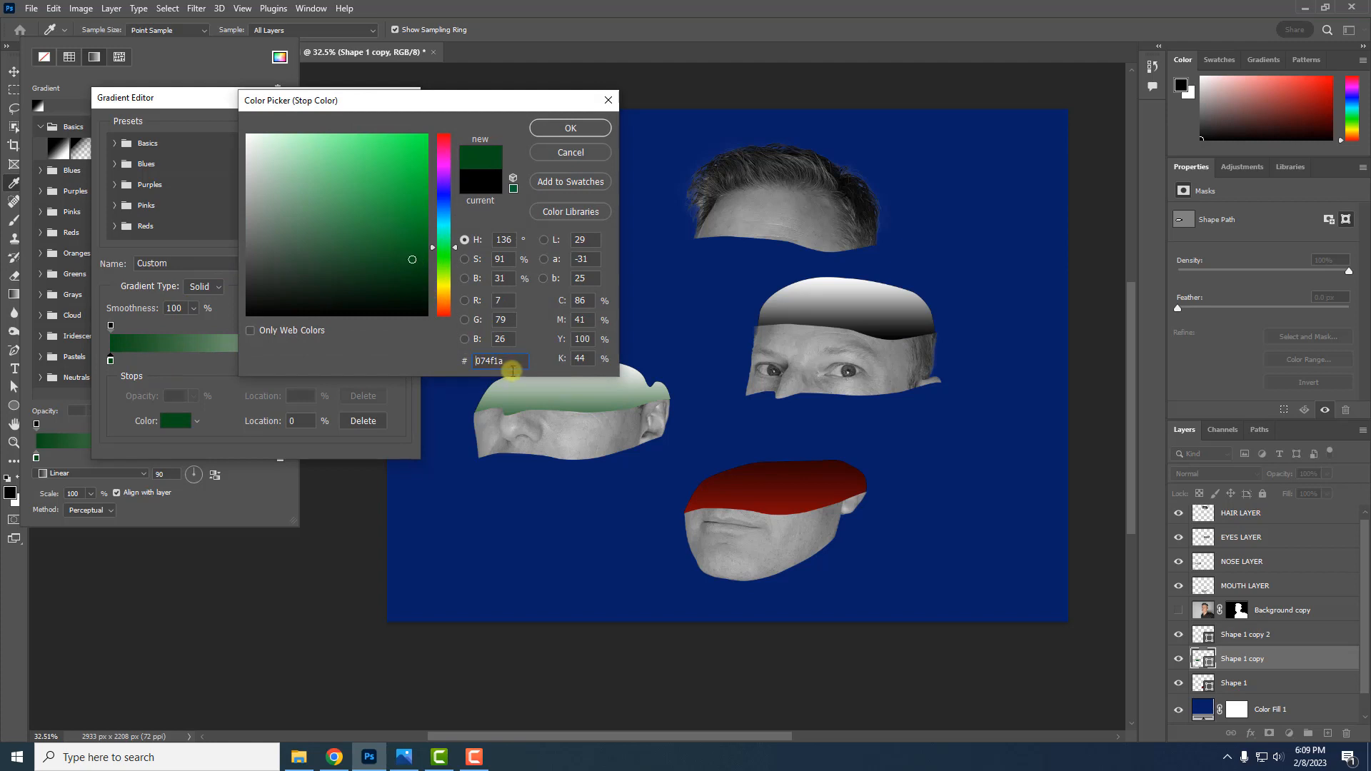
double_click(504, 361)
key("ctrl+c")
left_click(551, 126)
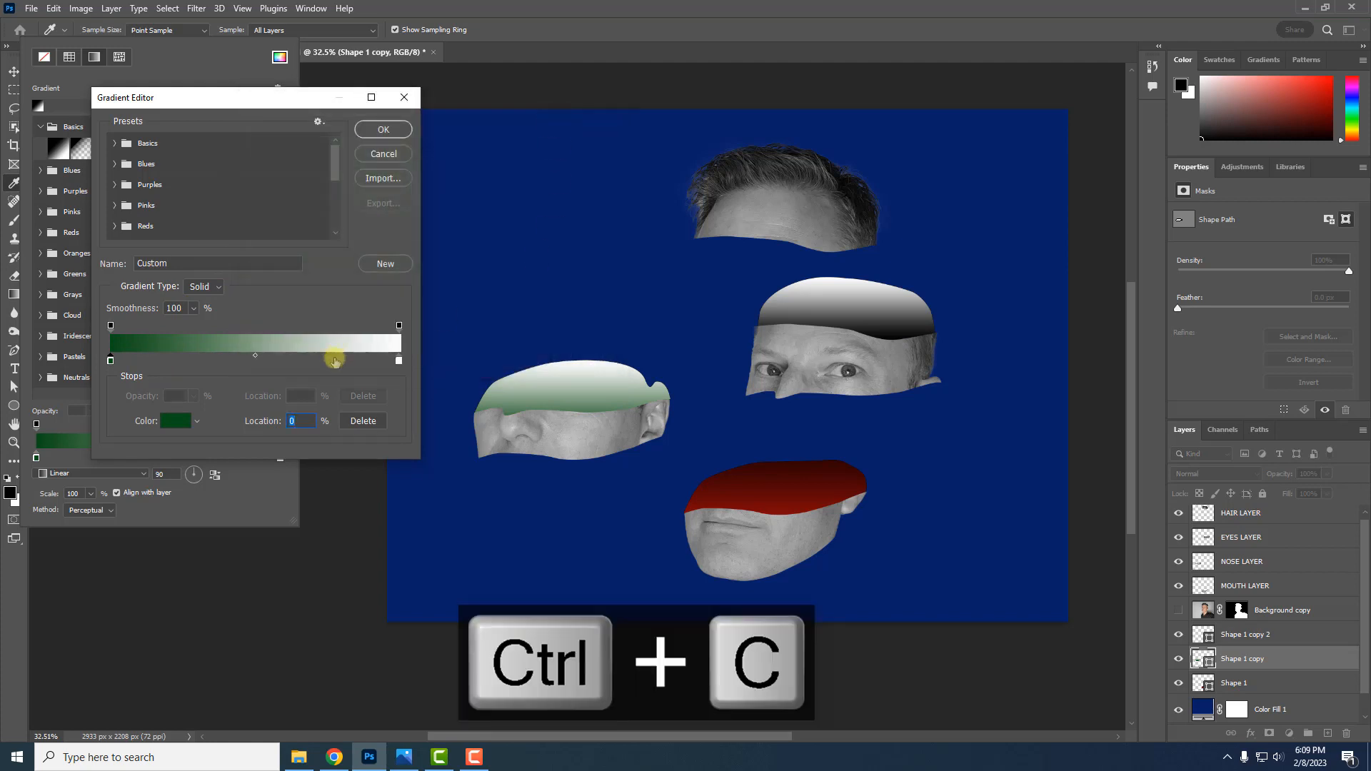
Set the nose shape's white end stop to a near-black version of the copied green, #011506, and apply the gradient
double_click(400, 360)
key("ctrl+v")
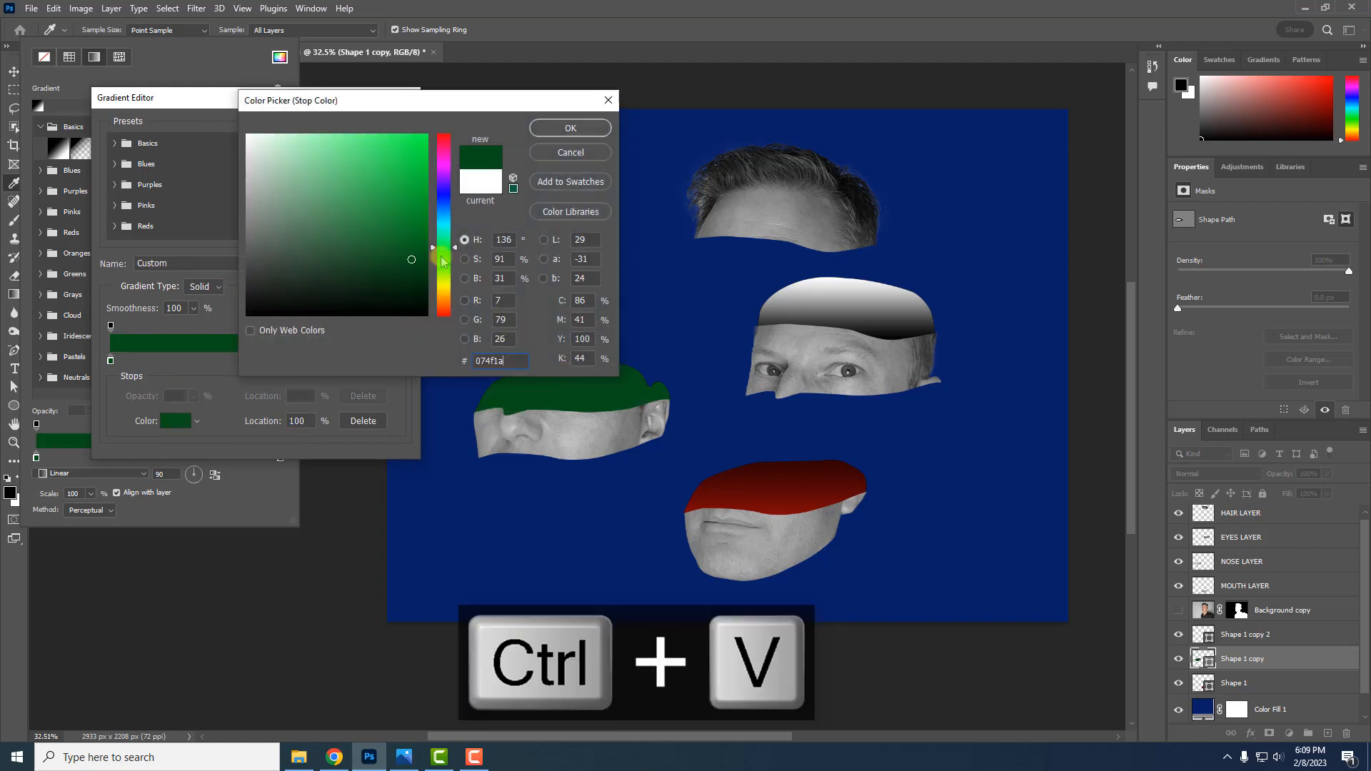
left_click(419, 296)
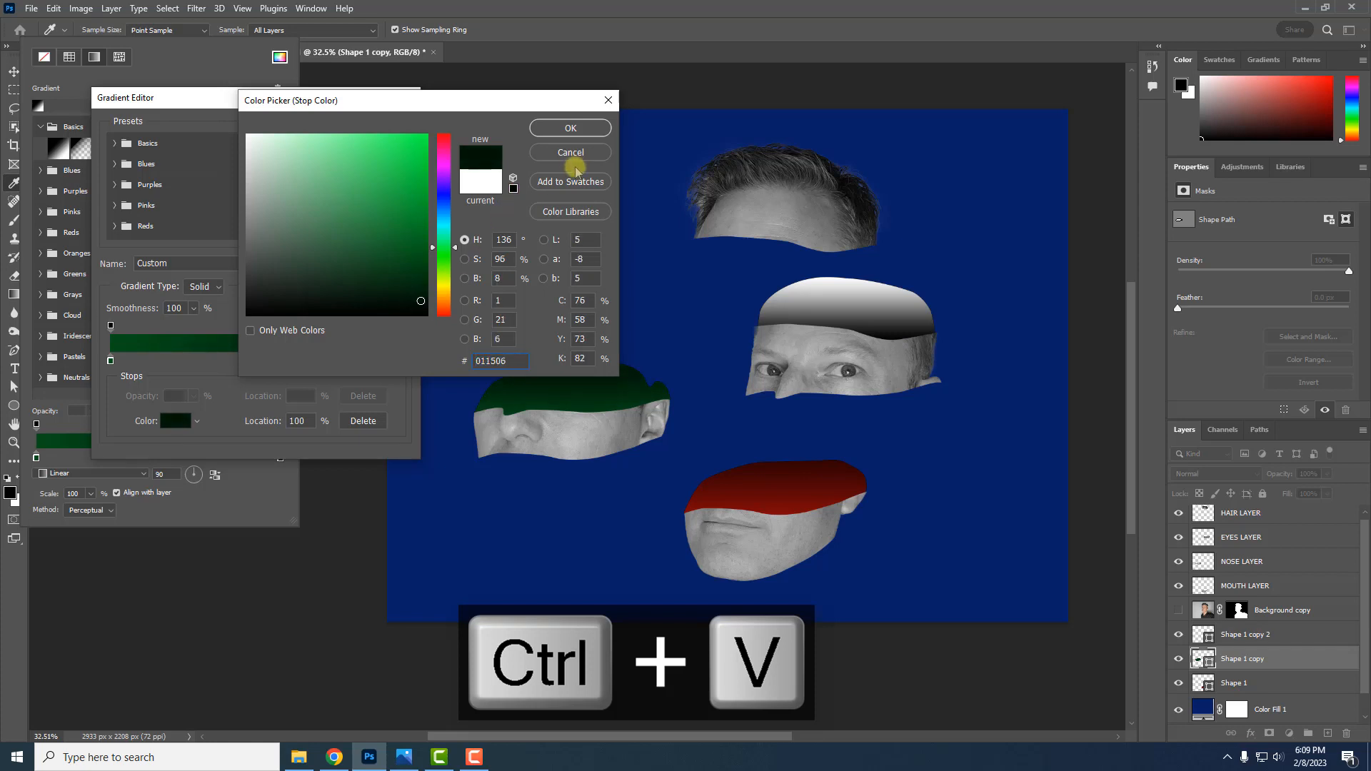
left_click(570, 128)
left_click(383, 130)
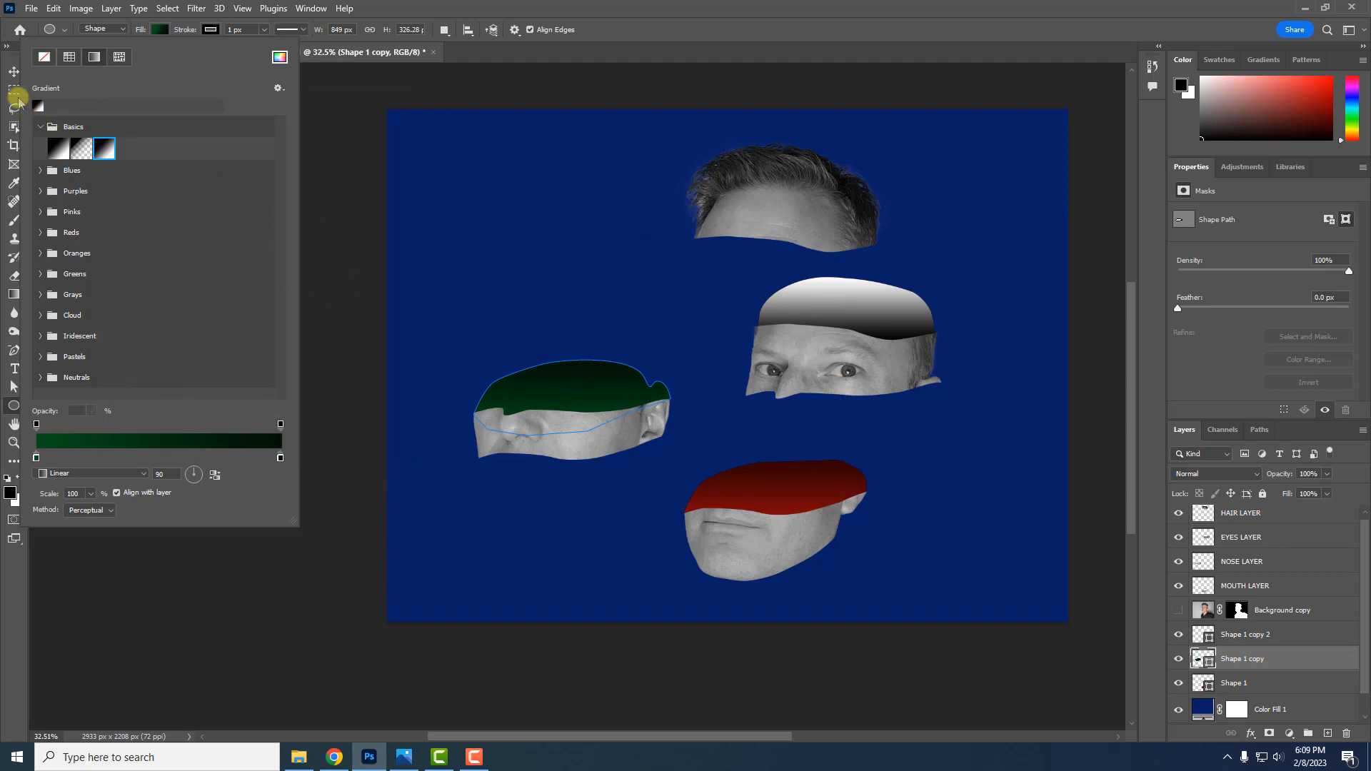
Select the gradient shape above the eyes slice and open its fill options
left_click(14, 71)
left_click(903, 306)
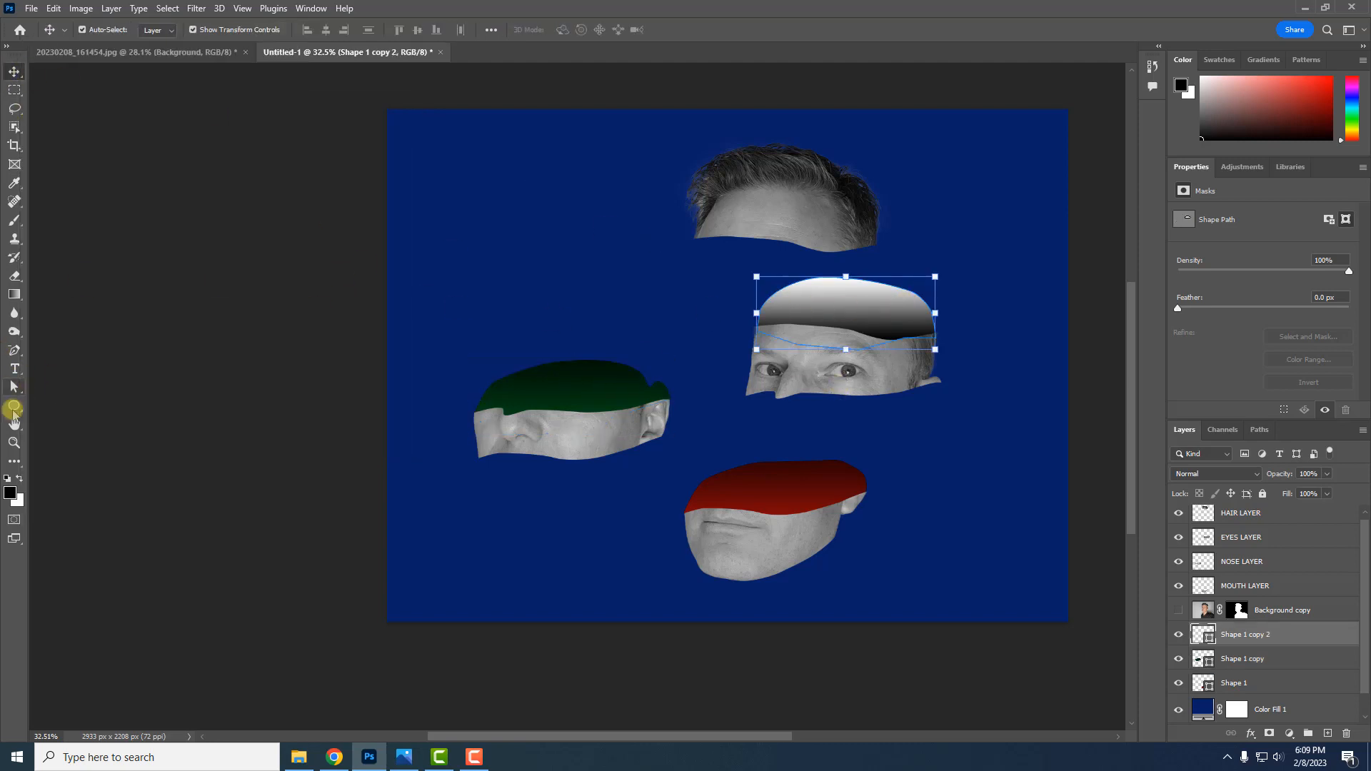
left_click(13, 406)
left_click(158, 30)
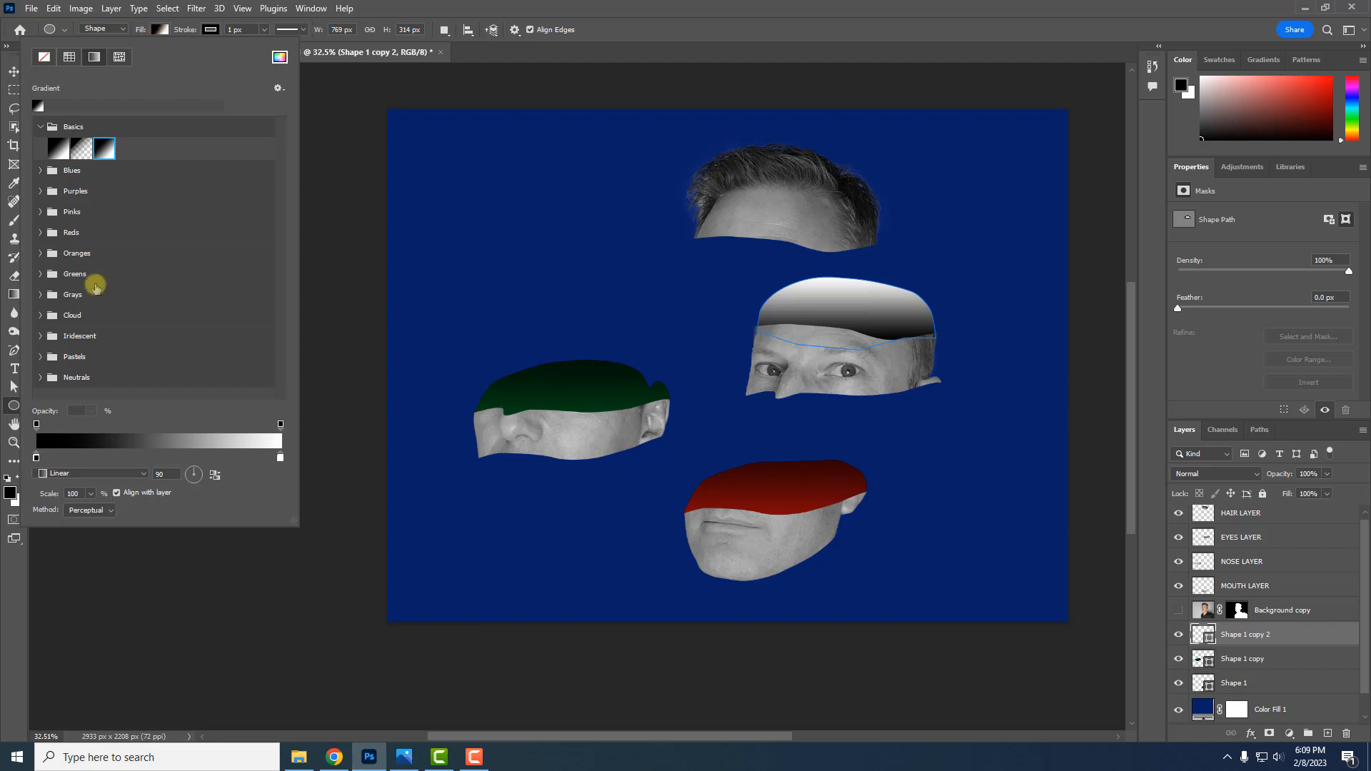
left_click(107, 429)
left_click(105, 442)
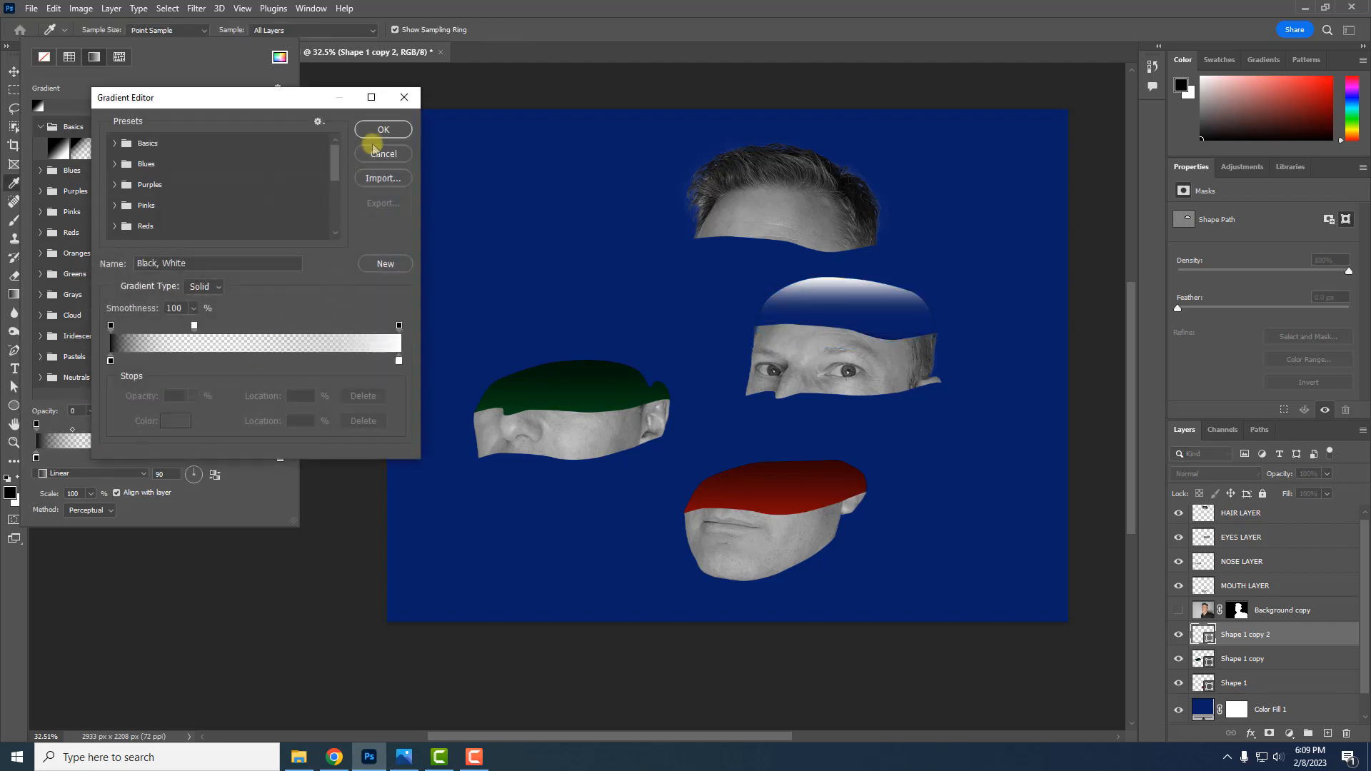
left_click(375, 151)
left_click_drag(108, 425, 108, 395)
Set the black starting stop of the eyes slice's gradient to orange #af6a11 and copy its hex code
left_click(115, 441)
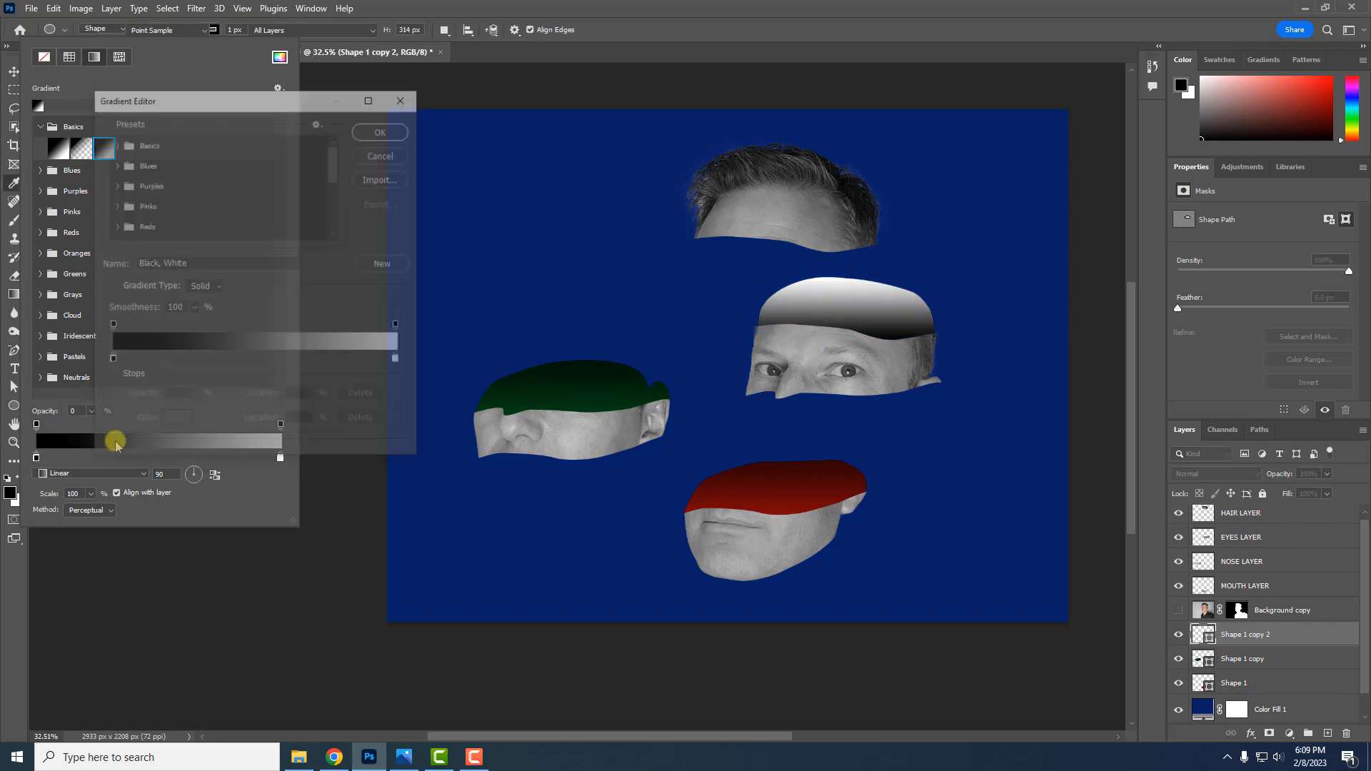
double_click(111, 361)
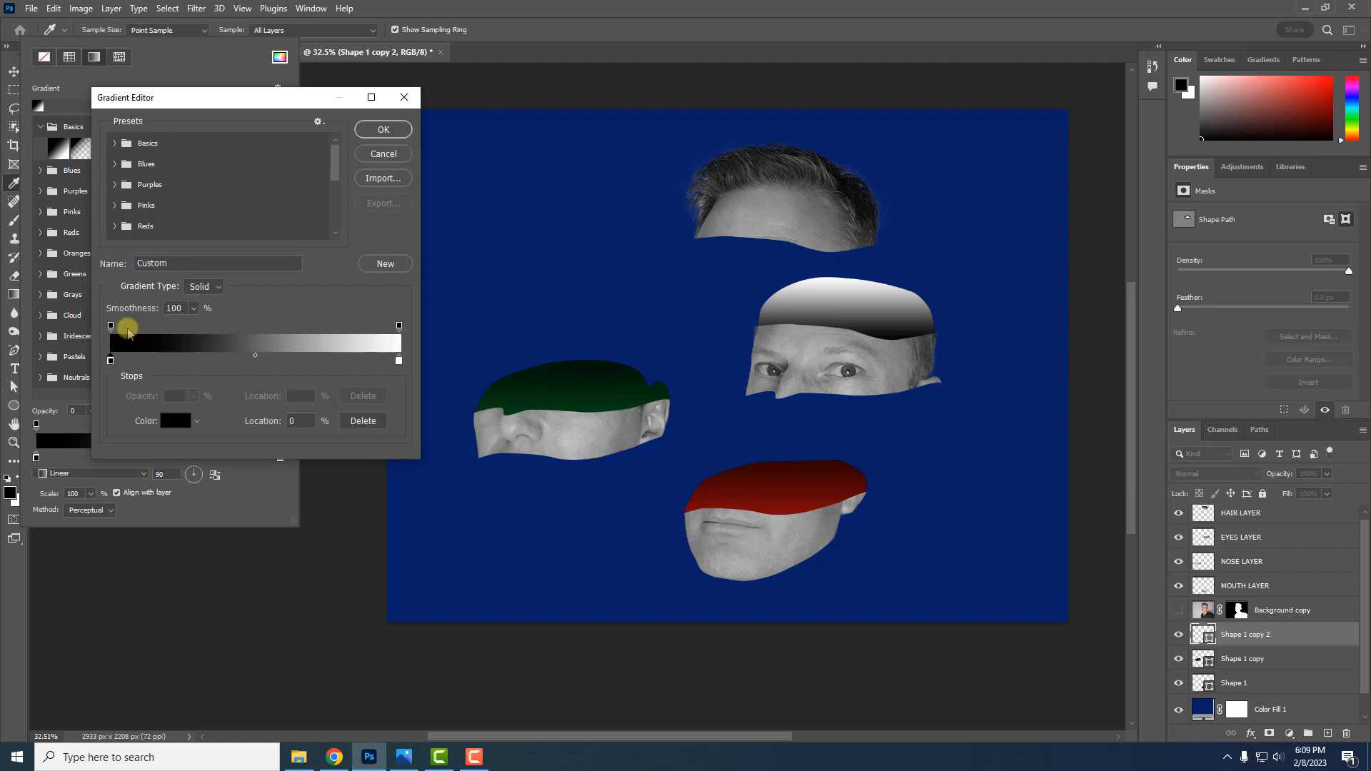
left_click(451, 310)
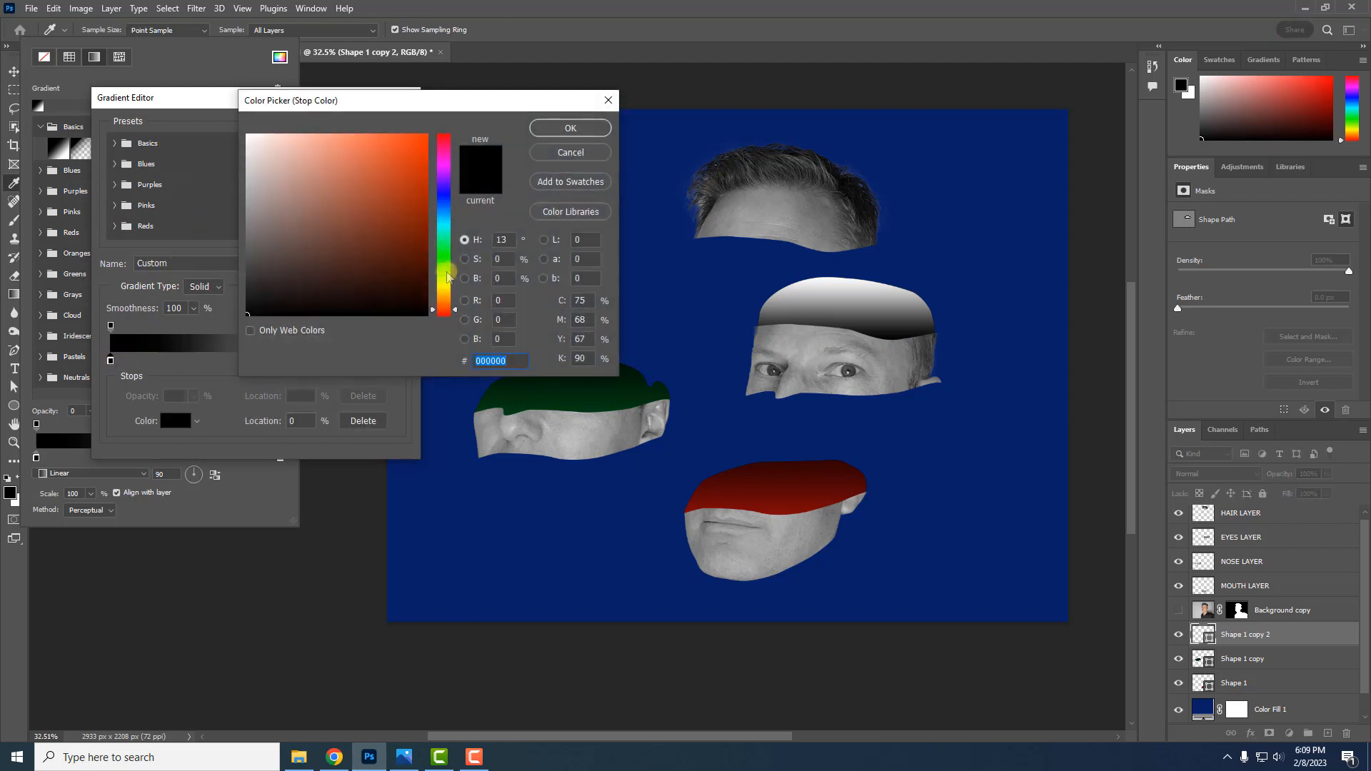
left_click_drag(451, 307, 451, 299)
mouse_move(409, 200)
left_mouse_down()
mouse_move(422, 153)
mouse_move(433, 215)
mouse_move(410, 190)
left_mouse_up()
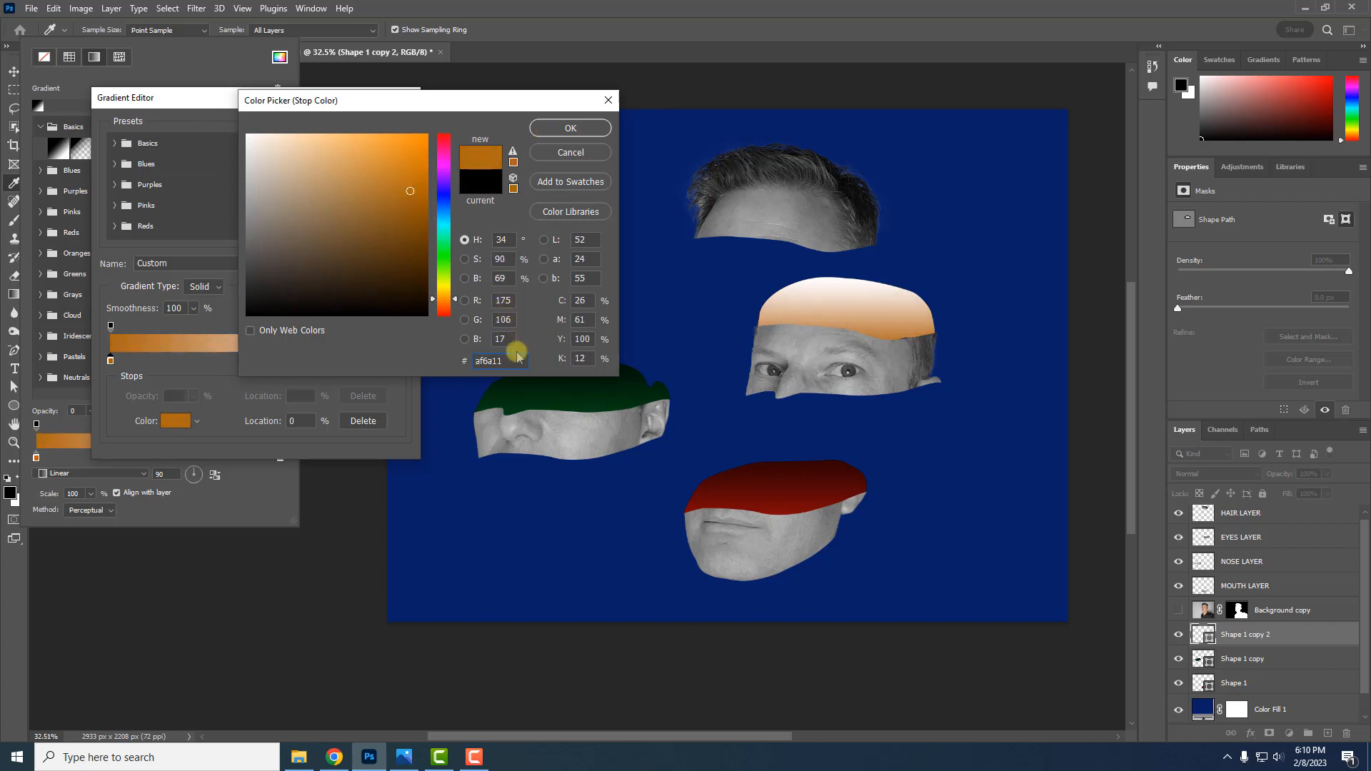
left_click_drag(517, 360, 465, 360)
key("ctrl+c")
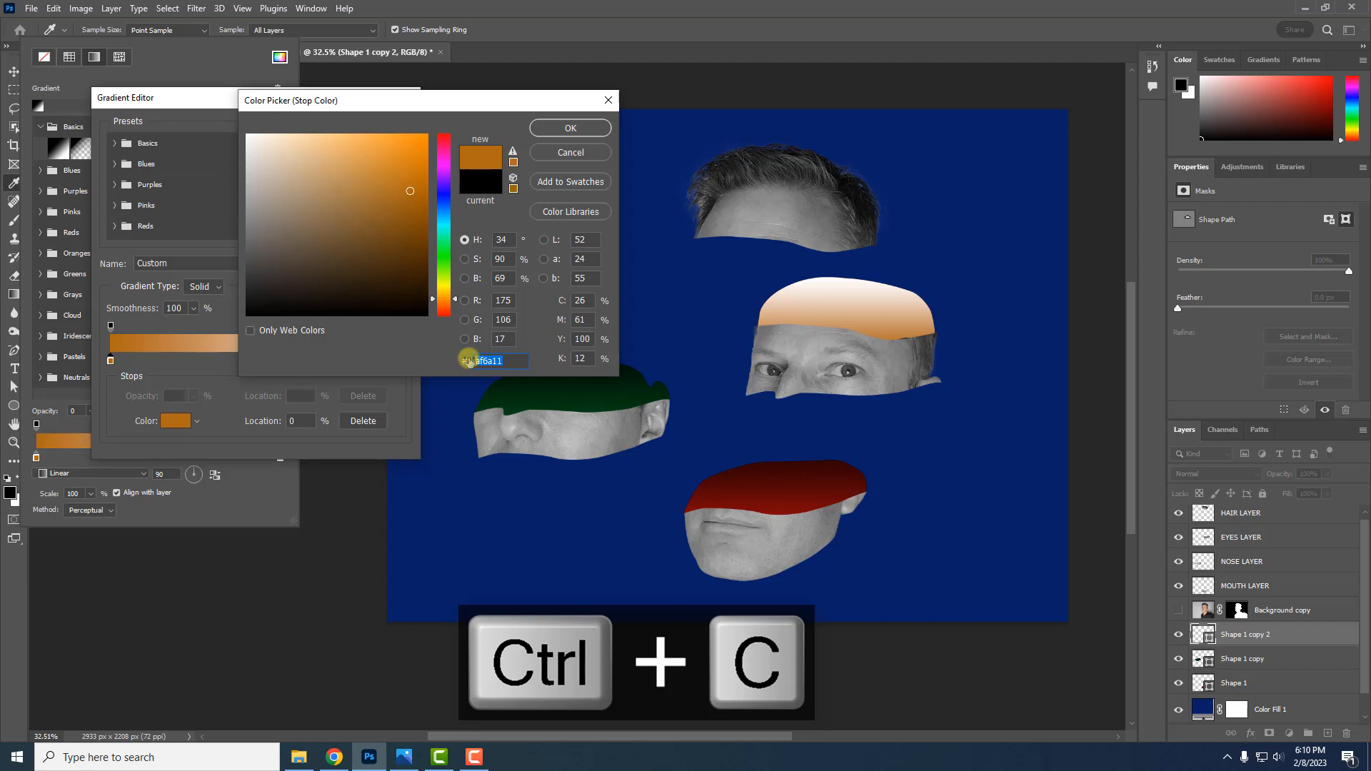
left_click(570, 128)
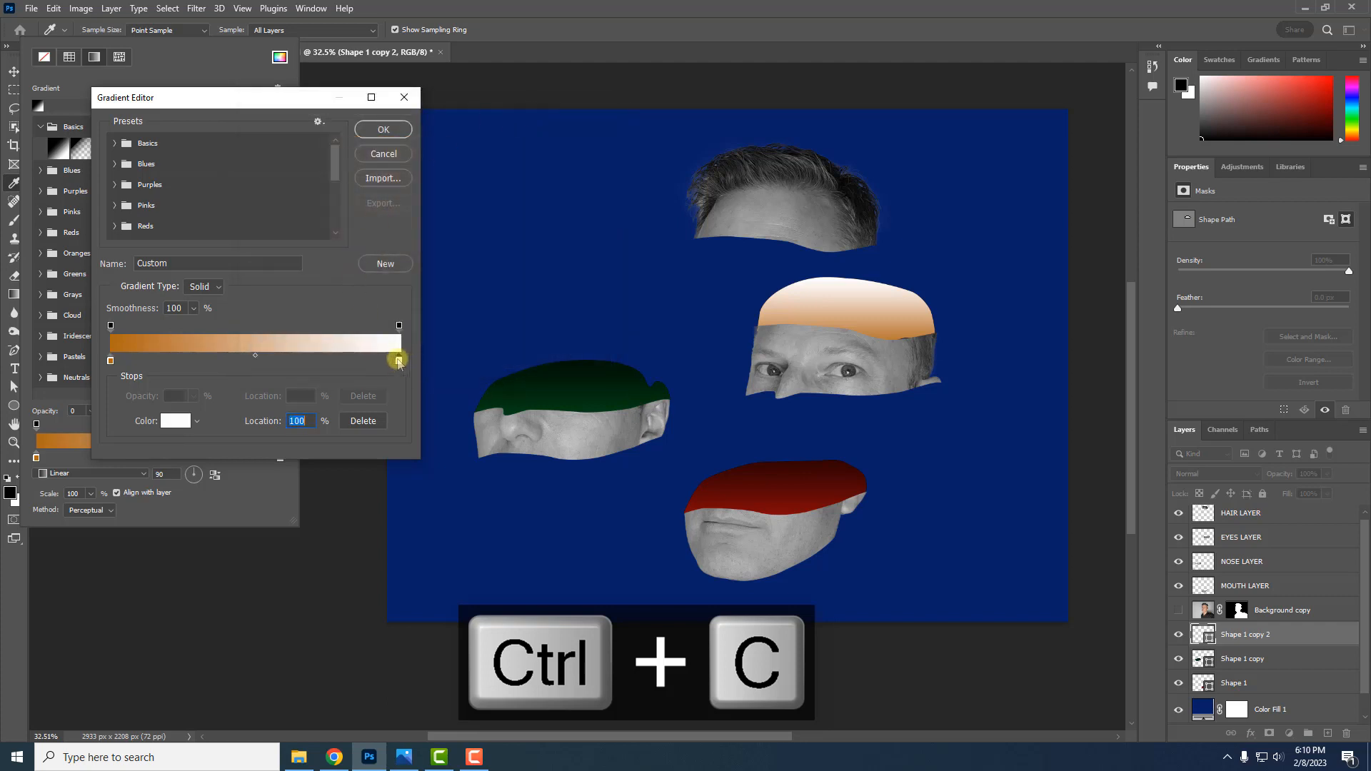
Darken the copied orange to #311d03 for the eyes gradient's white end stop, apply the gradient and deselect the shape
double_click(398, 361)
key("ctrl+v")
left_click_drag(408, 193, 417, 275)
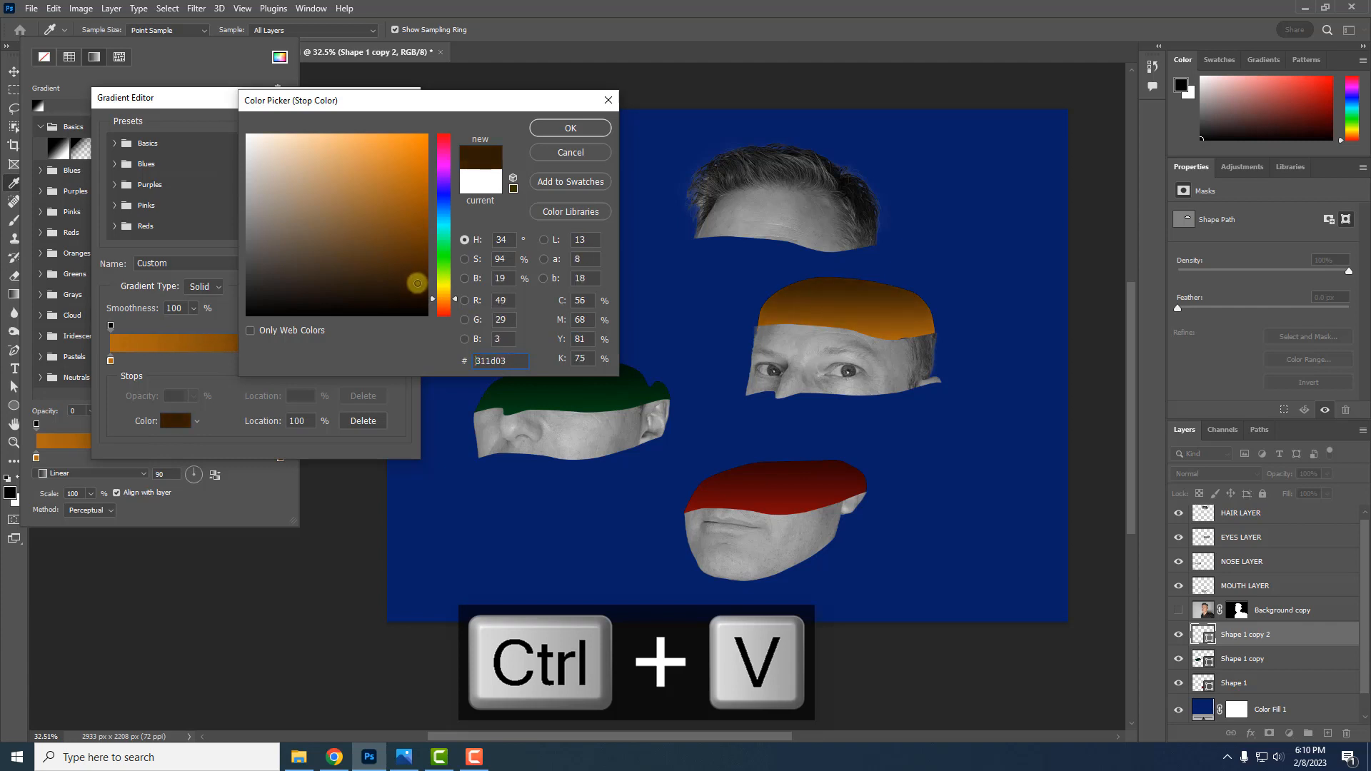
left_click(564, 129)
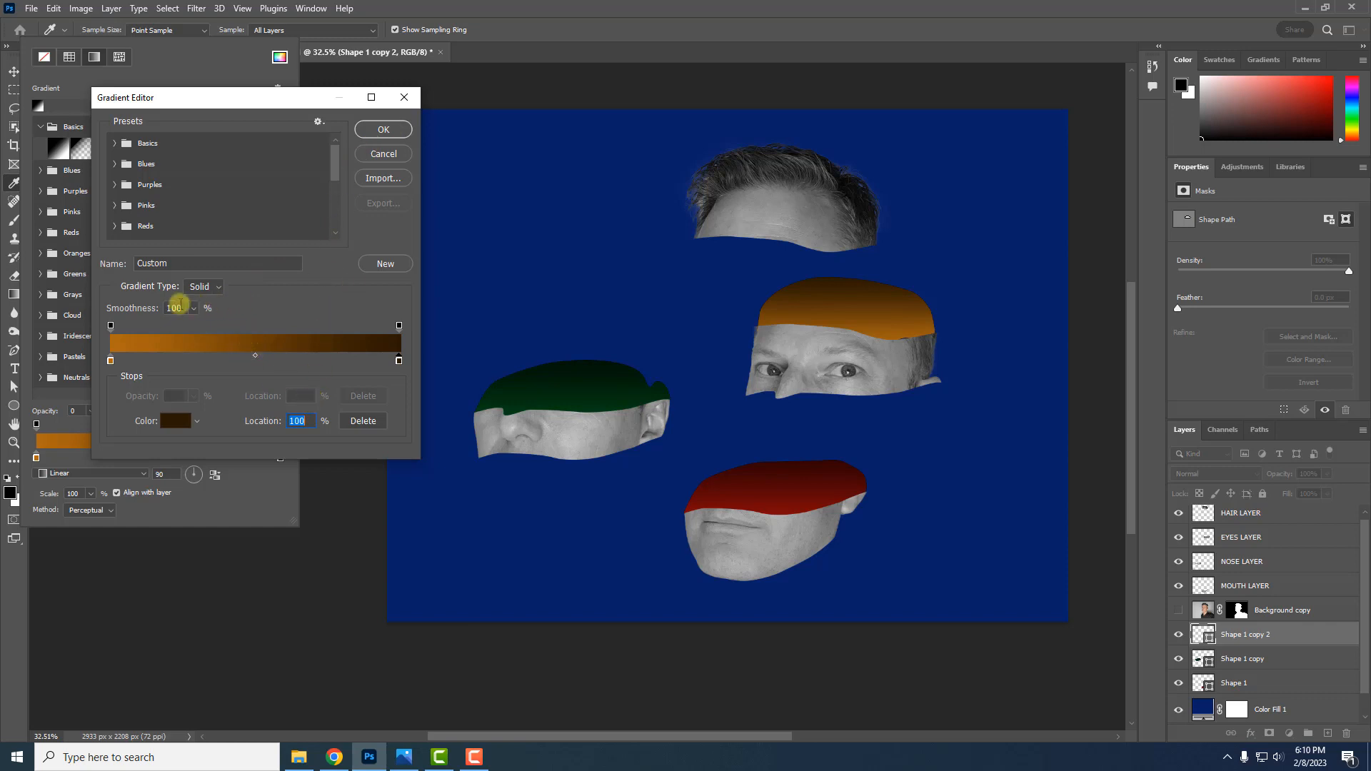
left_click(383, 131)
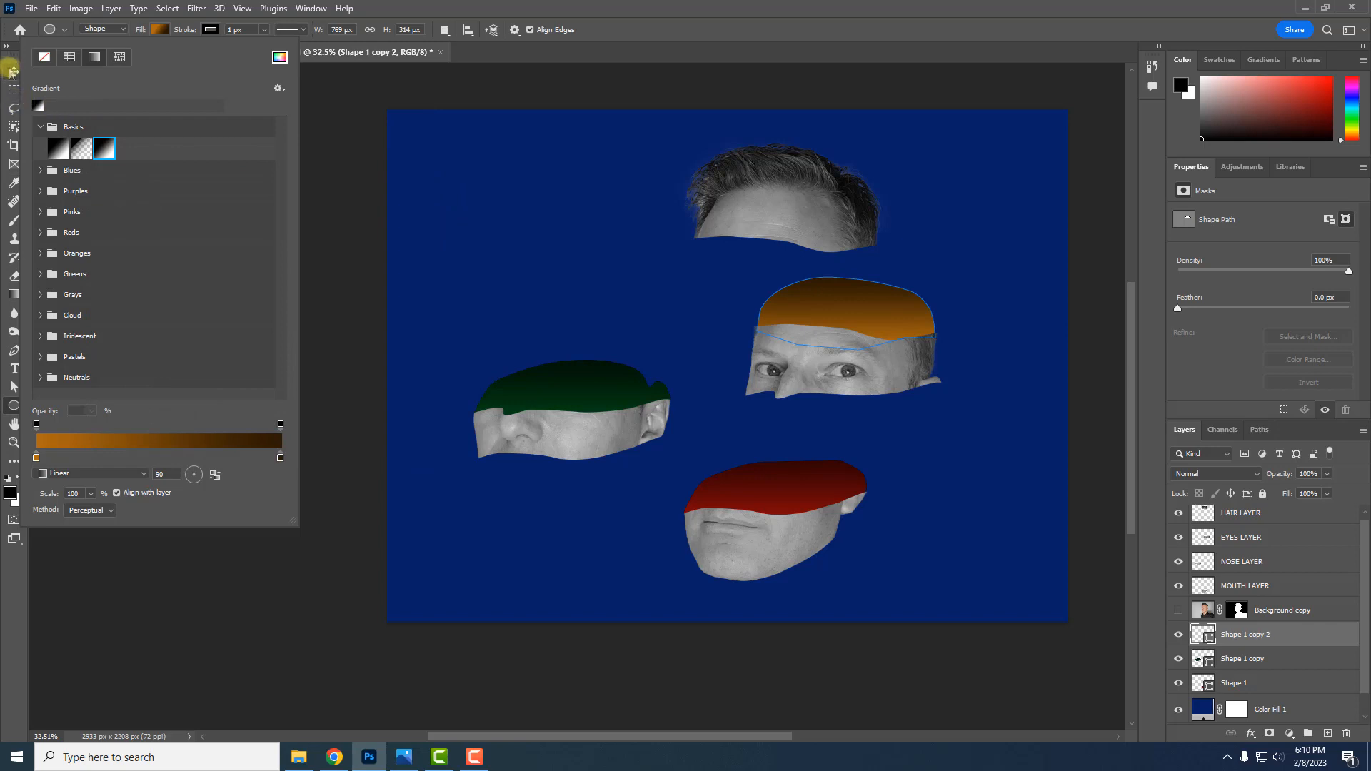
left_click(12, 70)
left_click(350, 364)
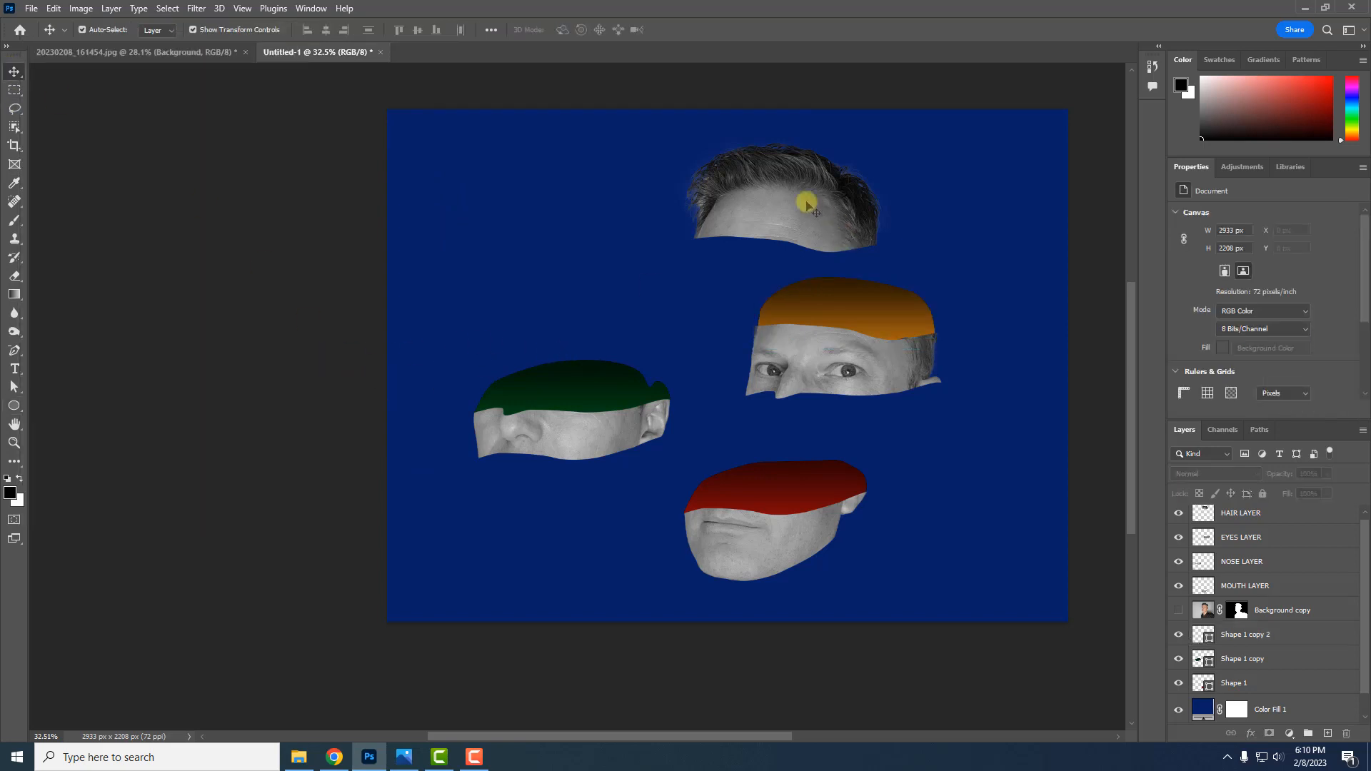
Move the hair slice down over the orange shape and rotate it counterclockwise by about 11.2° to meet the forehead's front edge
left_click_drag(807, 205, 865, 258)
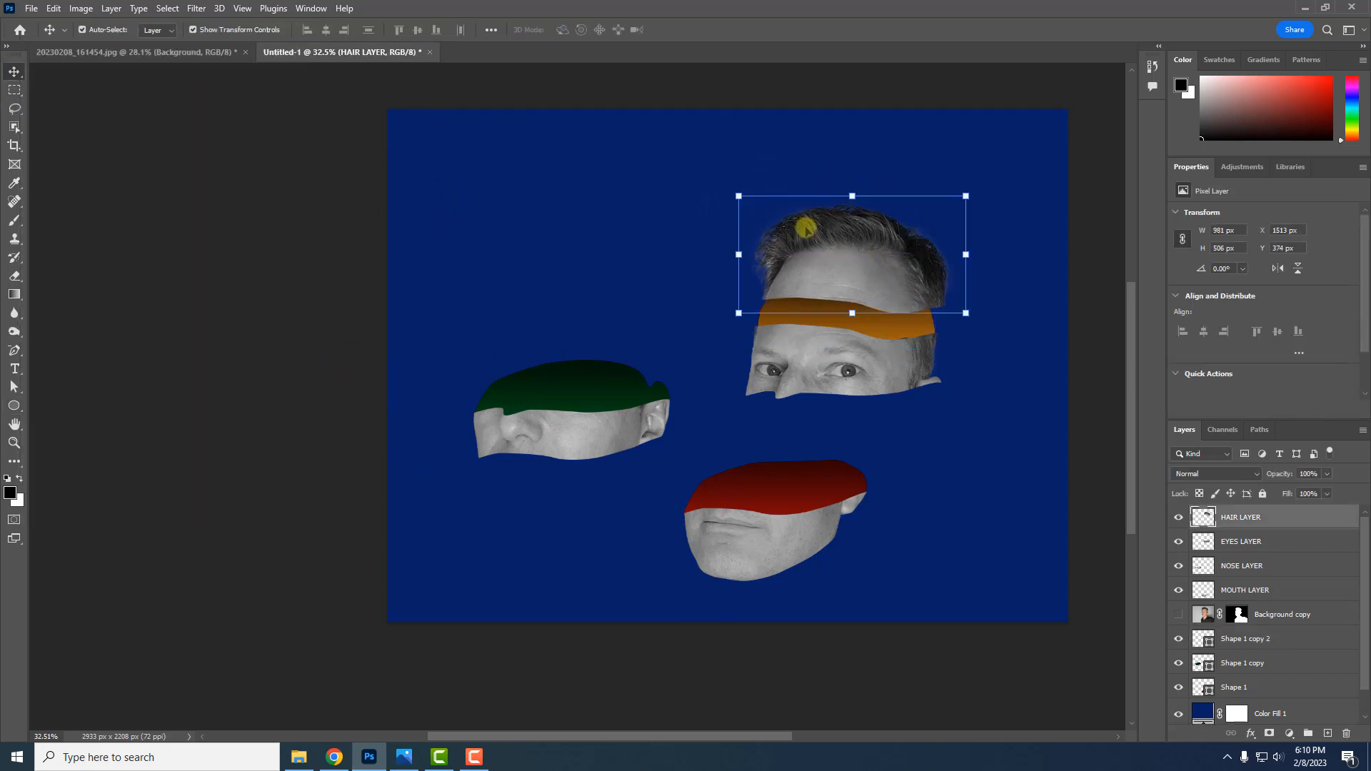
left_click_drag(726, 183, 706, 208)
left_click_drag(864, 258, 850, 272)
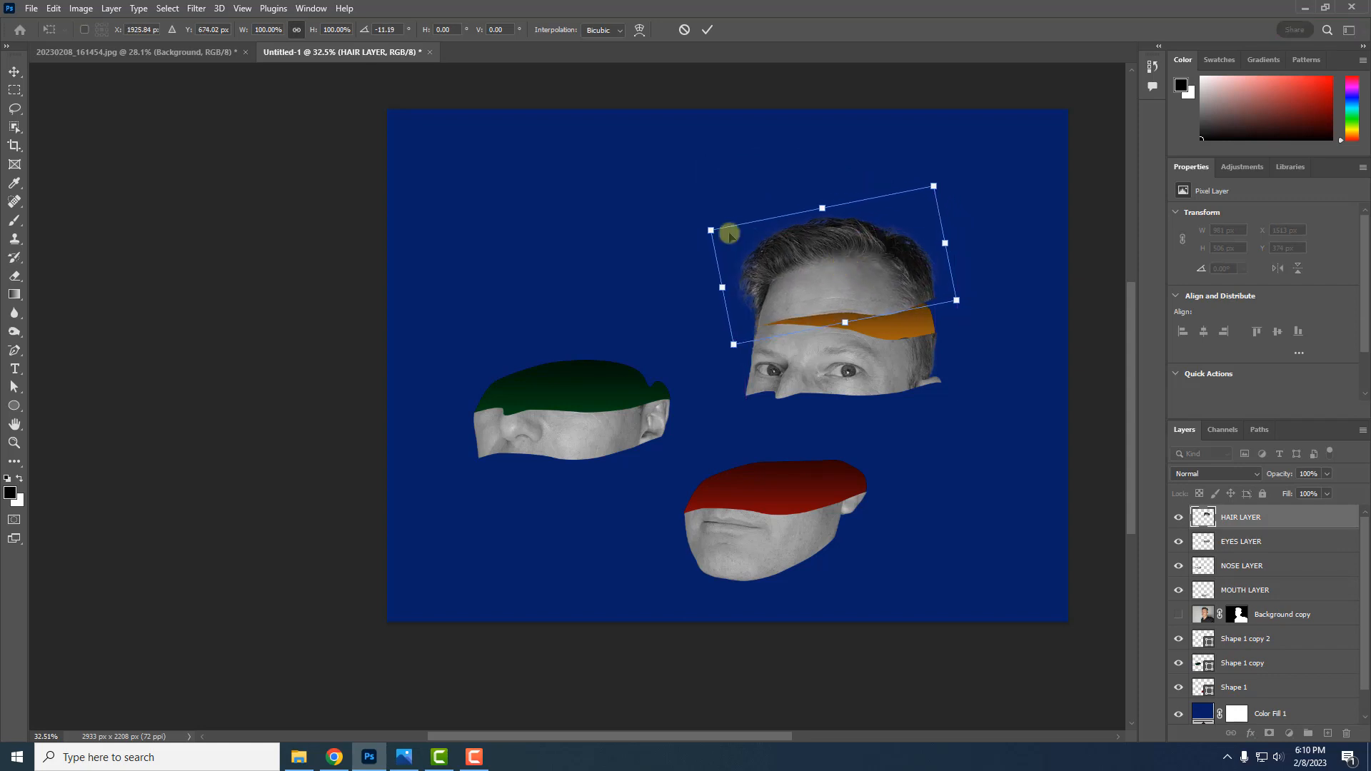
key("Escape")
Move the nose slice with its green shape directly below the eyes slice, and the mouth slice with its red shape away to the left
left_click(529, 391)
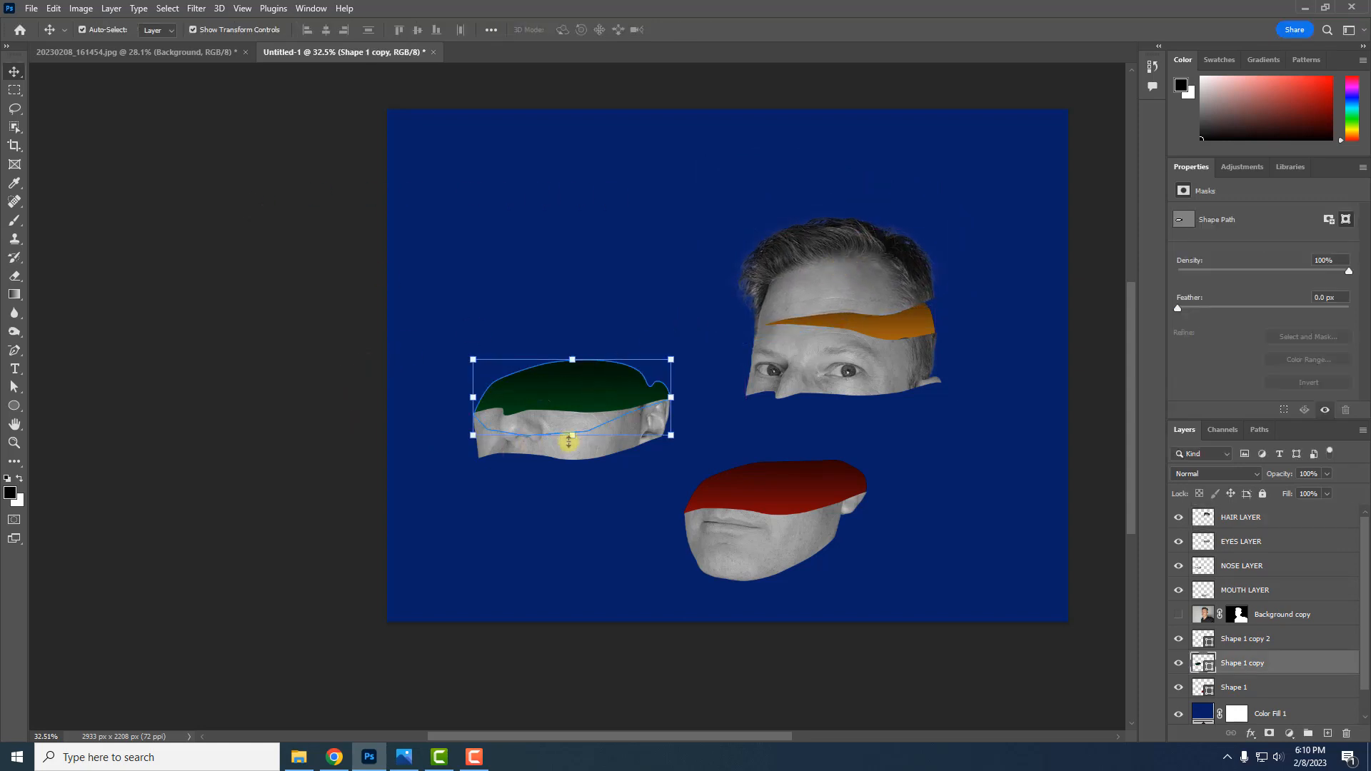
left_click_drag(584, 451, 854, 478)
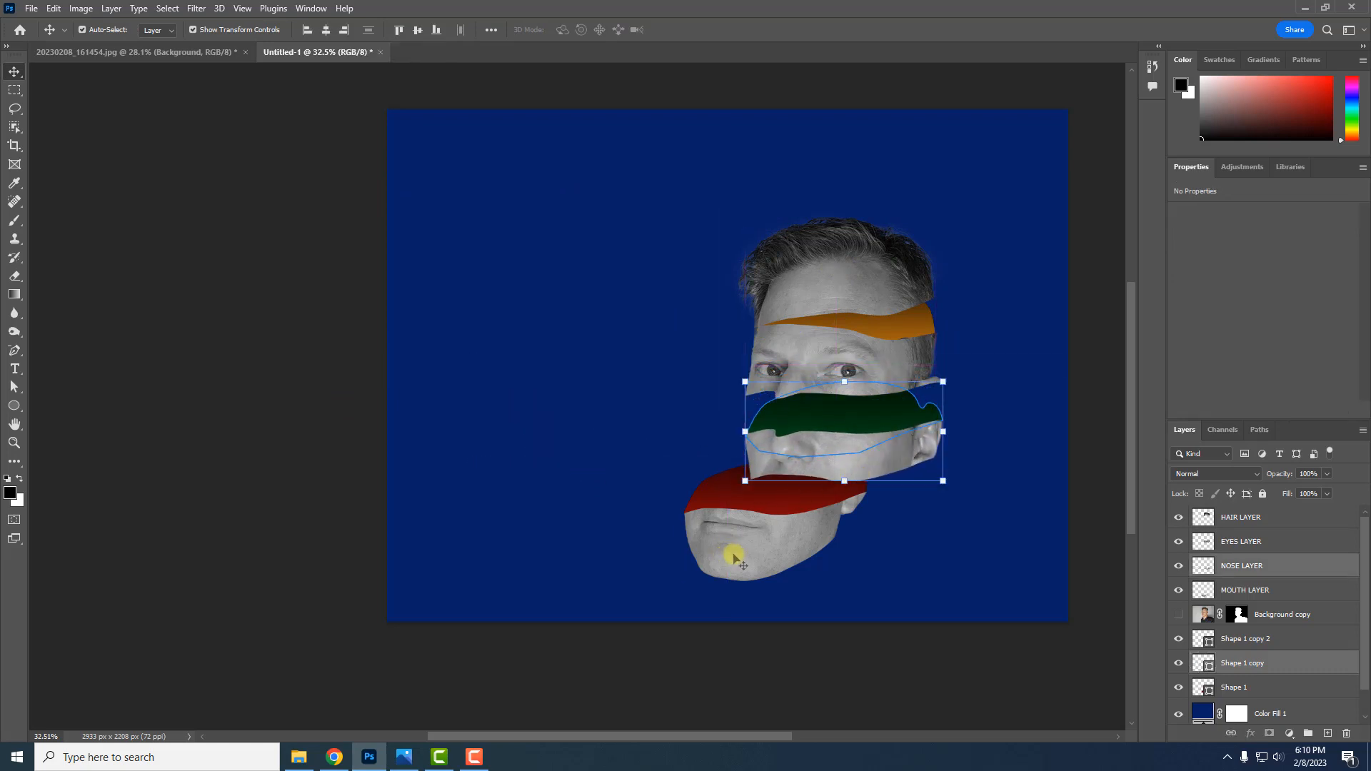
left_click(711, 499)
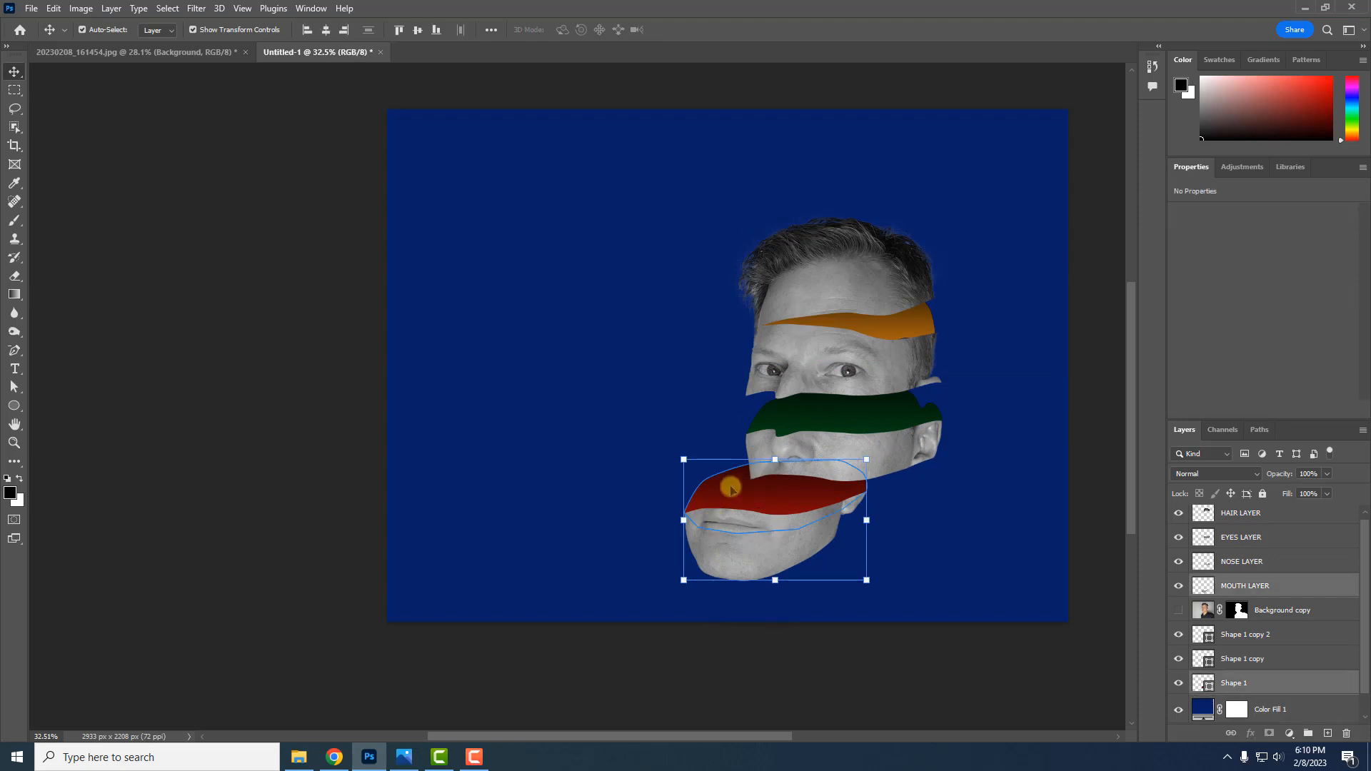
left_click_drag(731, 490, 531, 482)
left_click(844, 469)
key("ctrl+t")
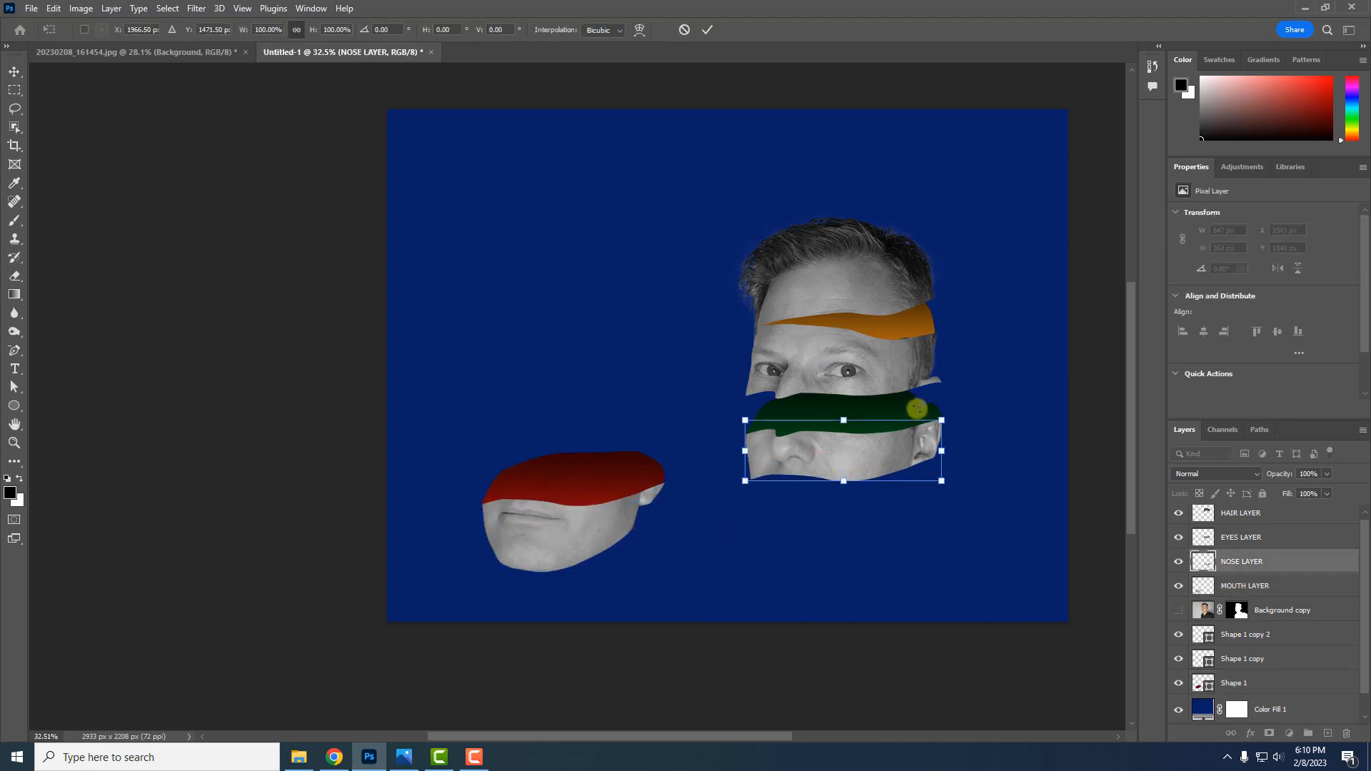
key("Return")
Rotate the nose slice and its green shape together slightly clockwise and position them just beneath the eyes slice
left_click(866, 447)
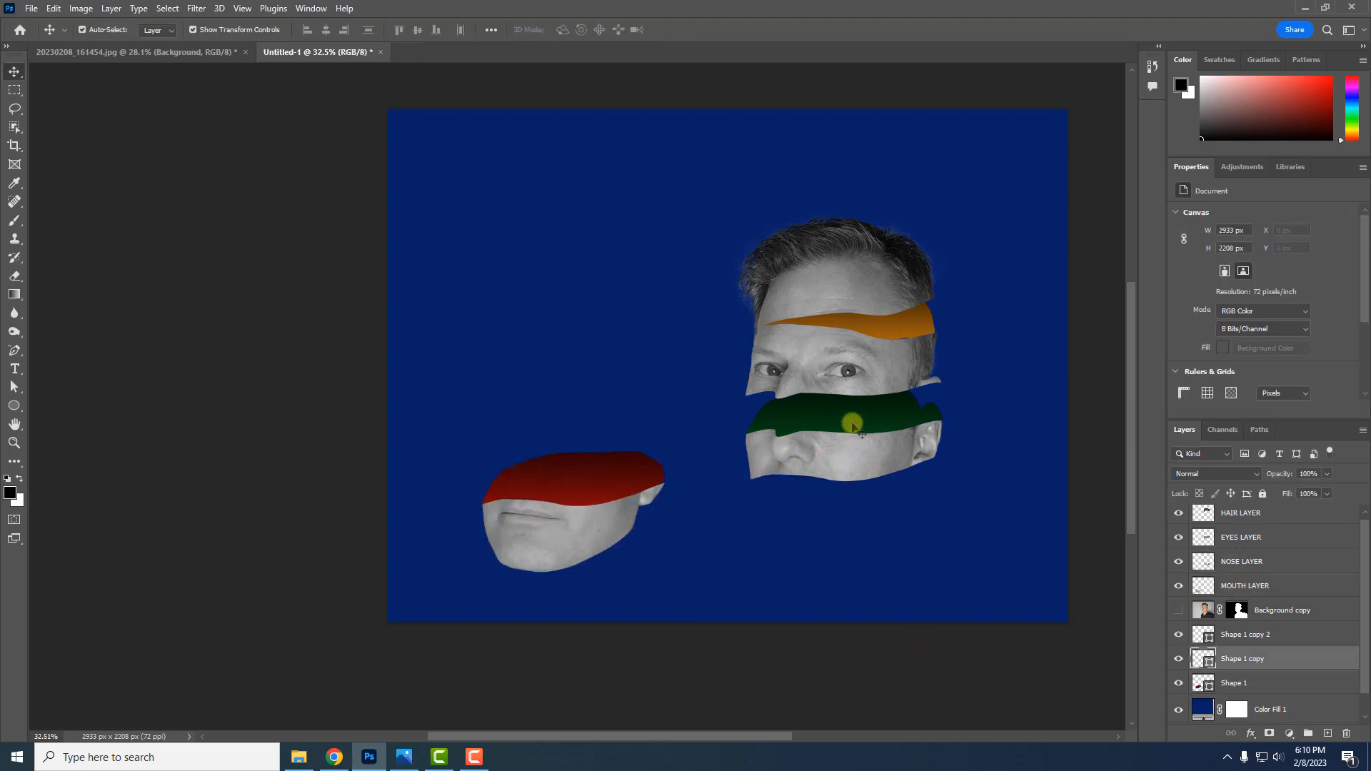
left_click(844, 465, "shift")
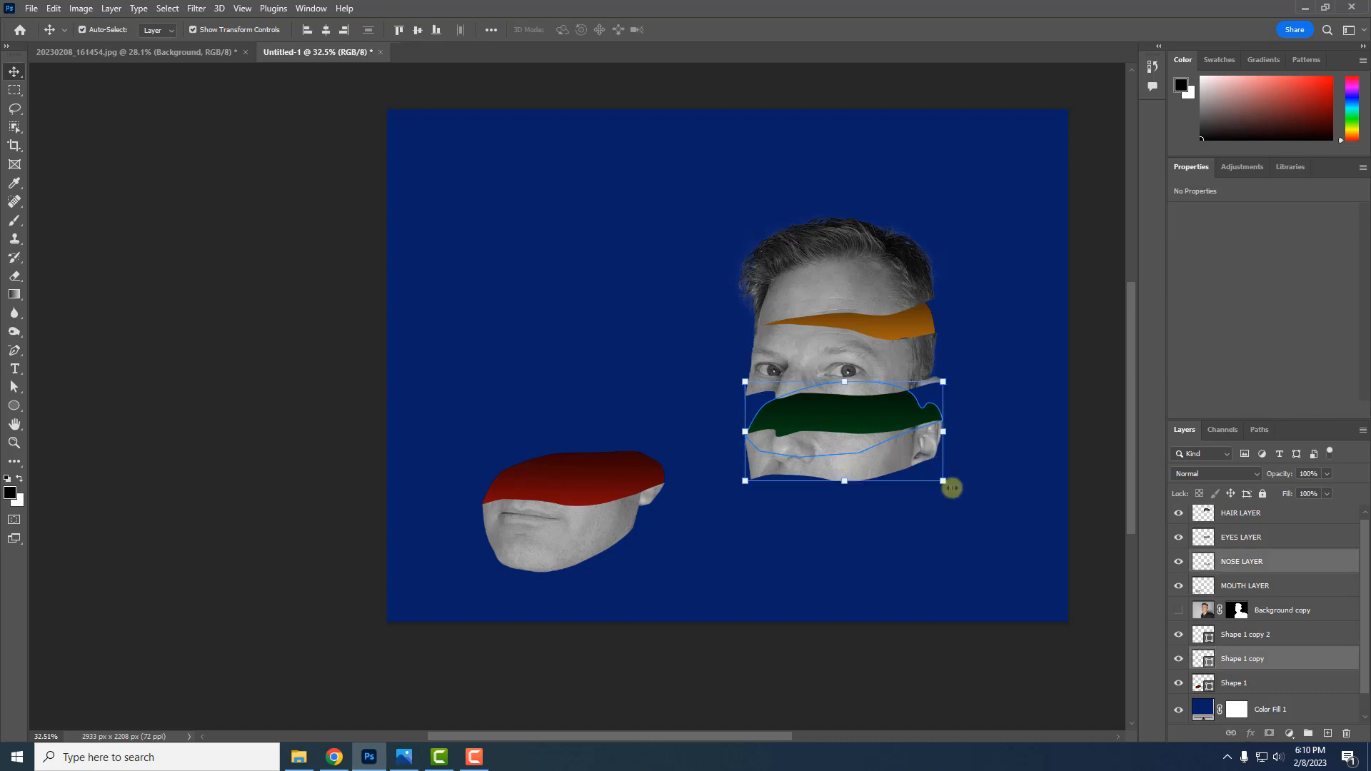
key("ctrl+t")
left_click_drag(954, 491, 949, 503)
left_click_drag(861, 431, 852, 430)
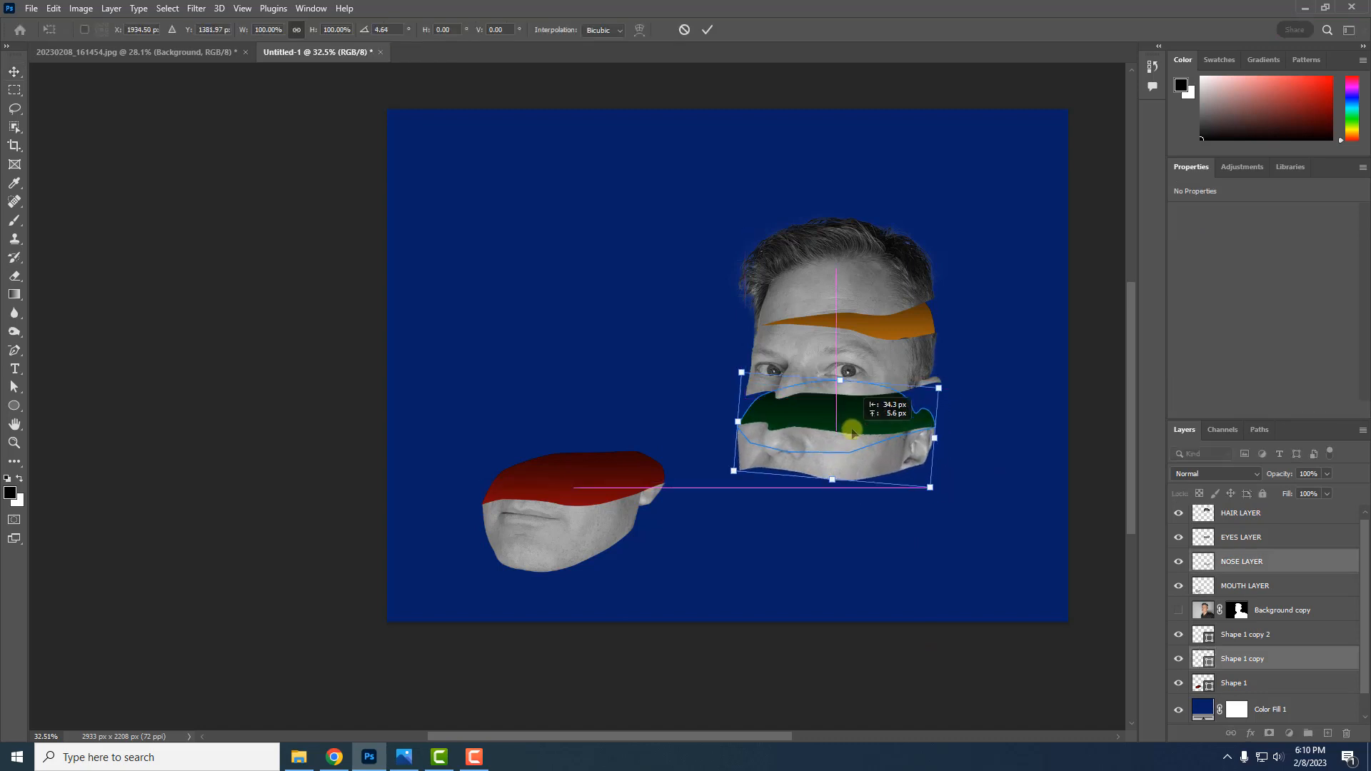
left_click_drag(933, 499, 939, 505)
left_click_drag(866, 422, 866, 435)
left_click(15, 74)
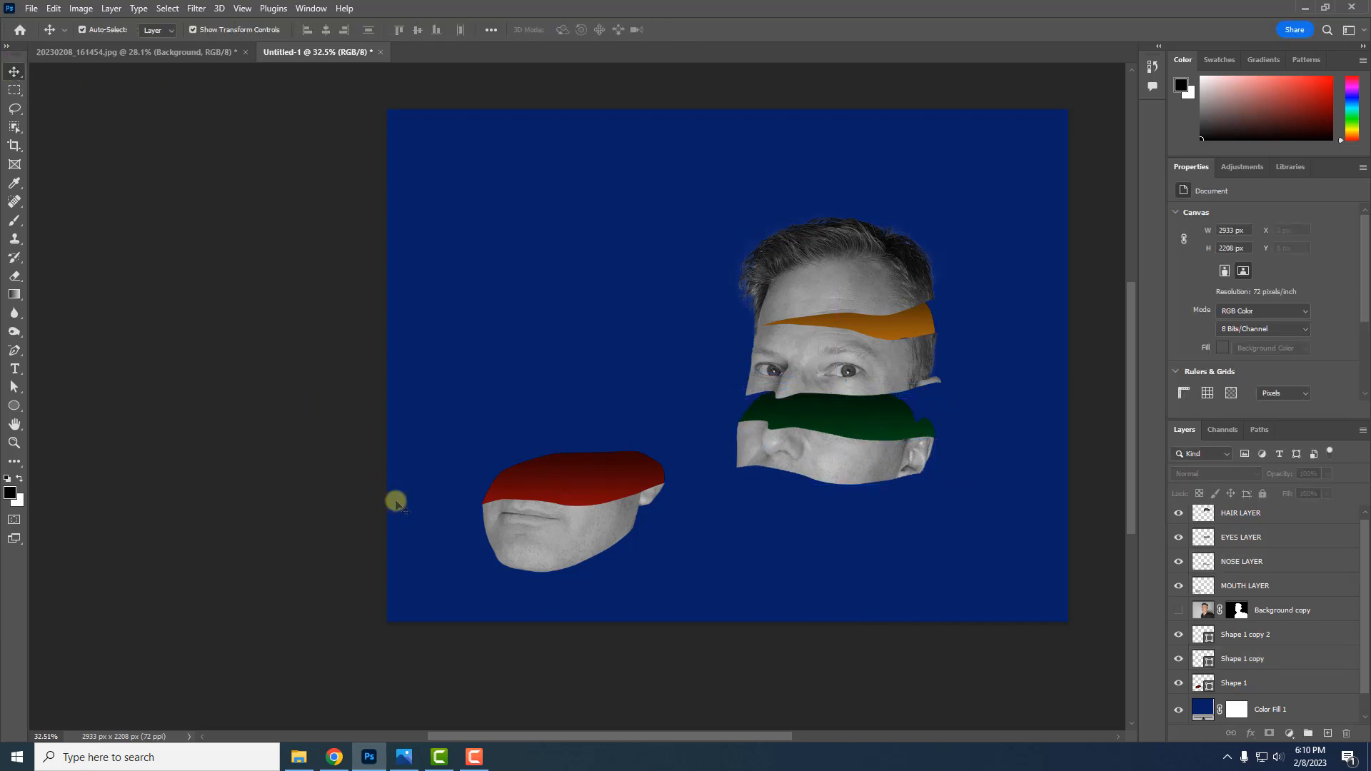
Move the mouth slice with its red shape beneath the nose slice and rotate both together to line up with the head
left_click_drag(315, 459, 679, 594)
left_click_drag(585, 539, 845, 531)
left_click_drag(938, 575, 887, 532)
key("Return")
Raise the hair slice slightly above the orange shape, rotate it counterclockwise by about 6.6° and deselect it
left_click_drag(869, 290, 869, 274)
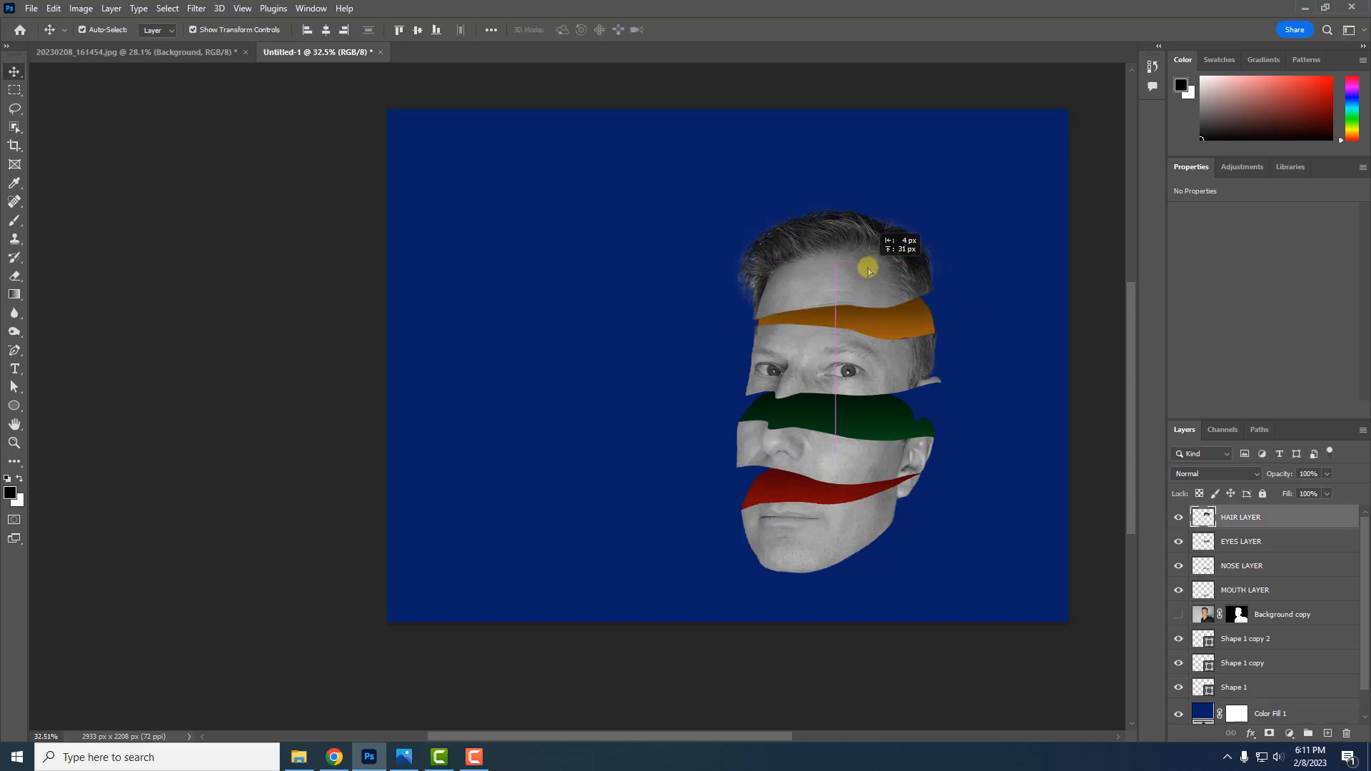
left_click(964, 331)
left_click_drag(964, 331, 971, 314)
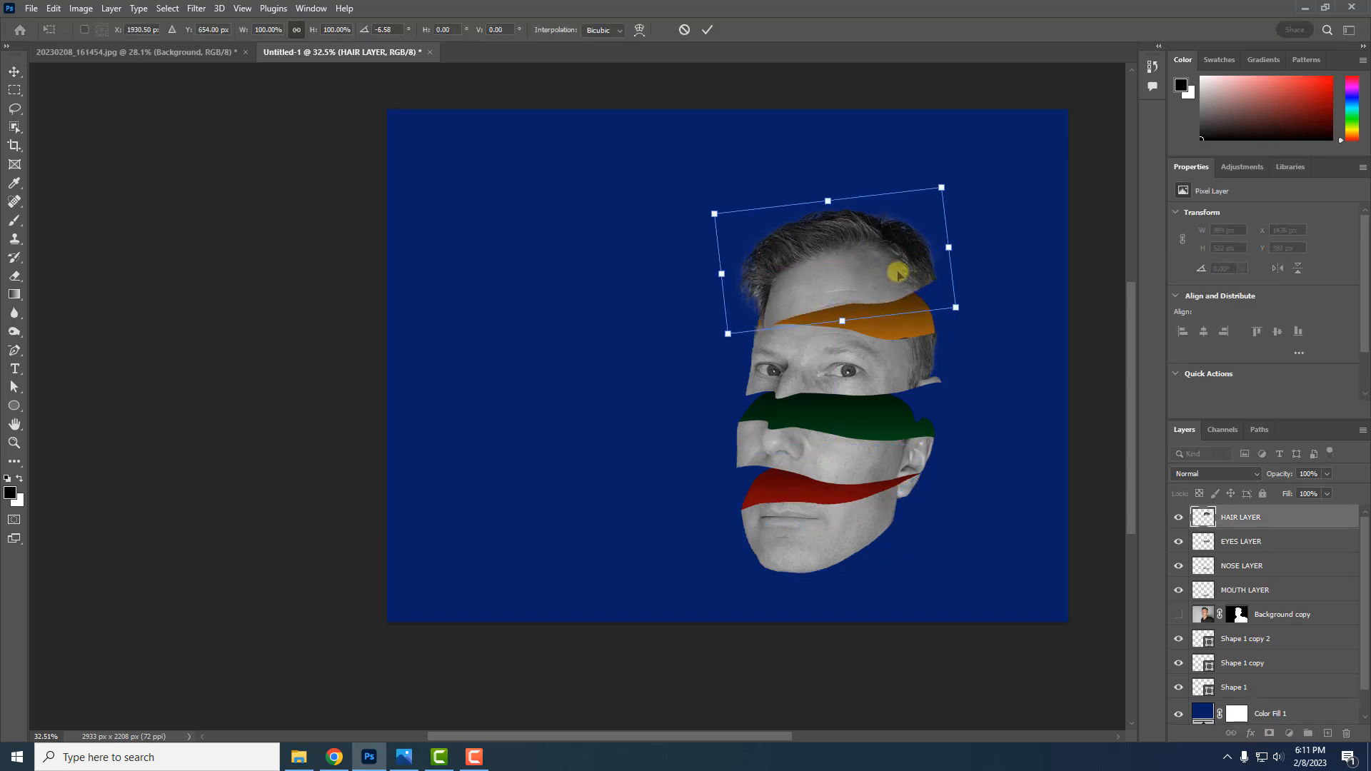
left_click_drag(897, 269, 887, 266)
key("Return")
key("ctrl+minus")
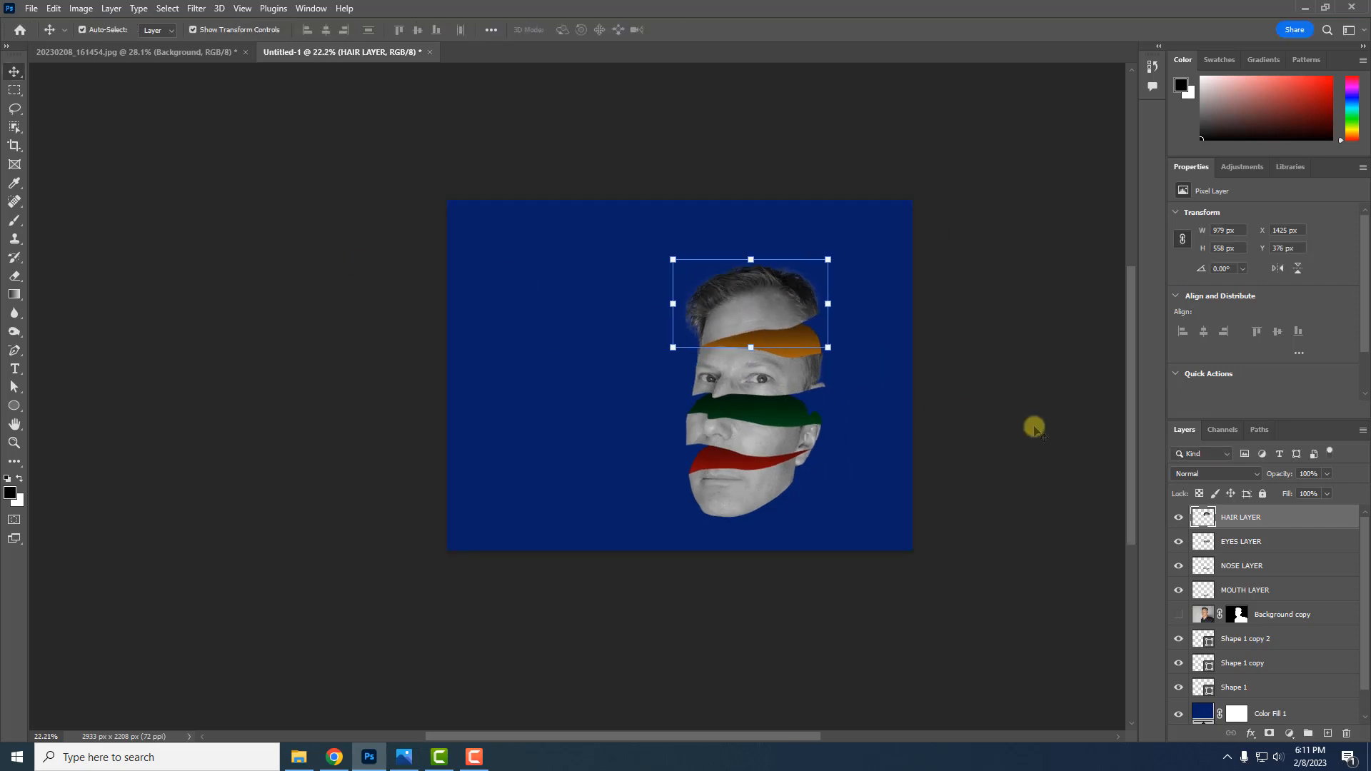
left_click(1034, 427)
Move the nose slice with its green shape up closer to the eyes slice to narrow the gap
scroll(771, 435, "up", 2)
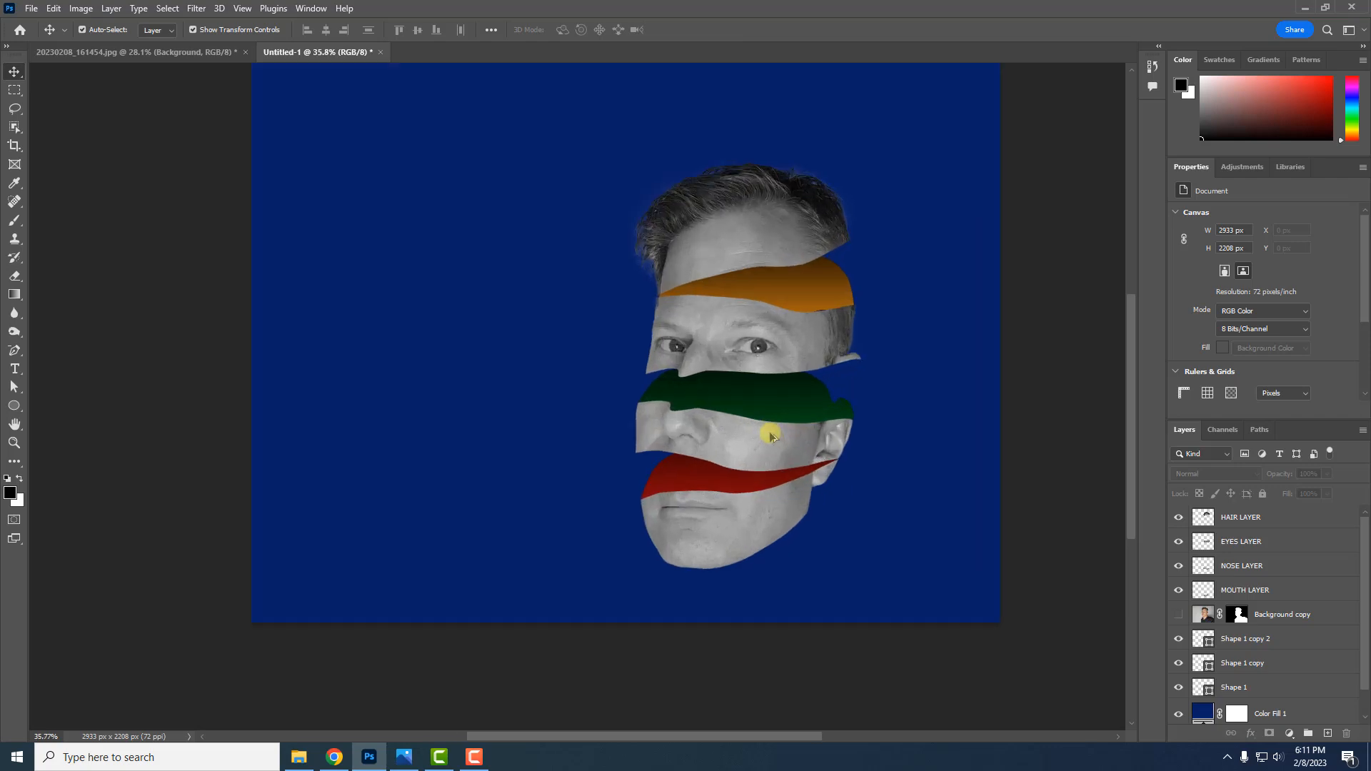
scroll(771, 436, "up", 2)
left_click(769, 435)
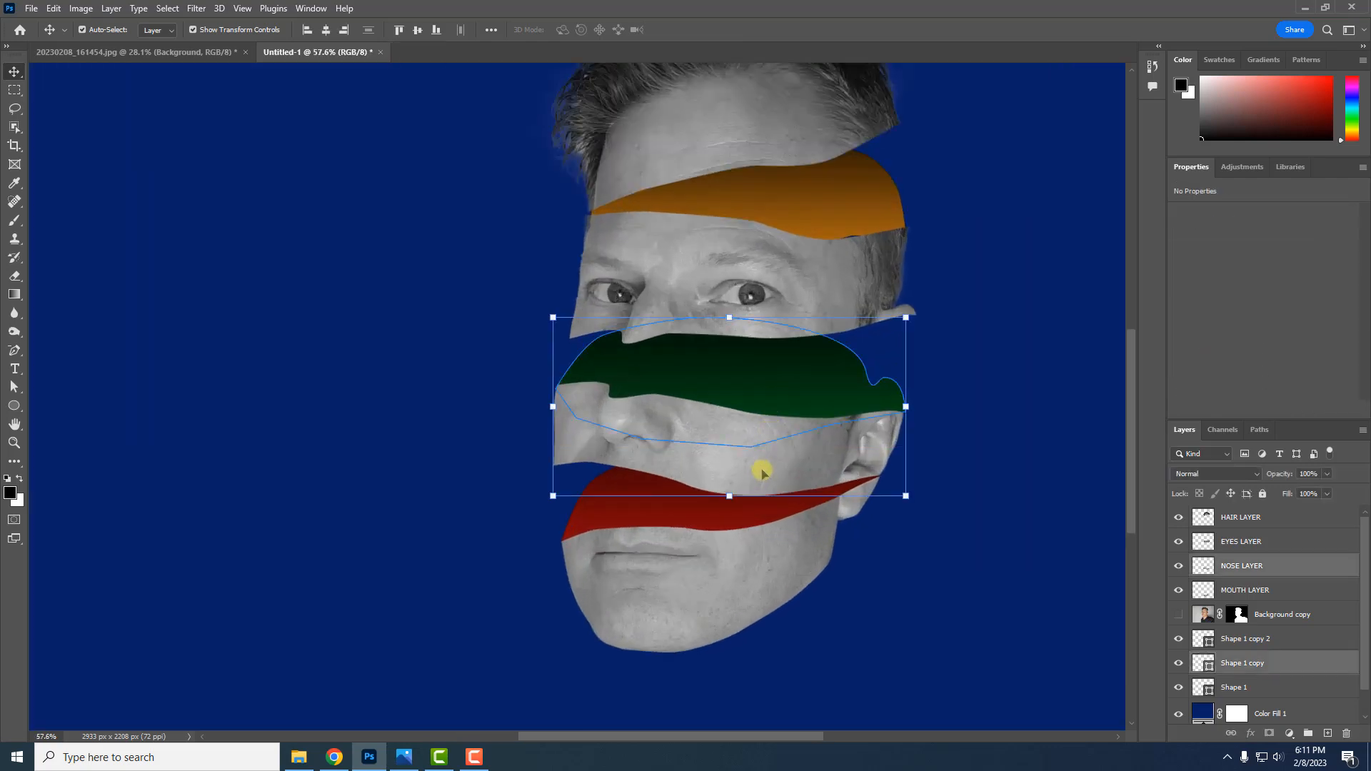
left_click_drag(762, 472, 772, 437)
Rotate the mouth slice and its red shape slightly counterclockwise and move them up closer to the nose slice
left_click(764, 573)
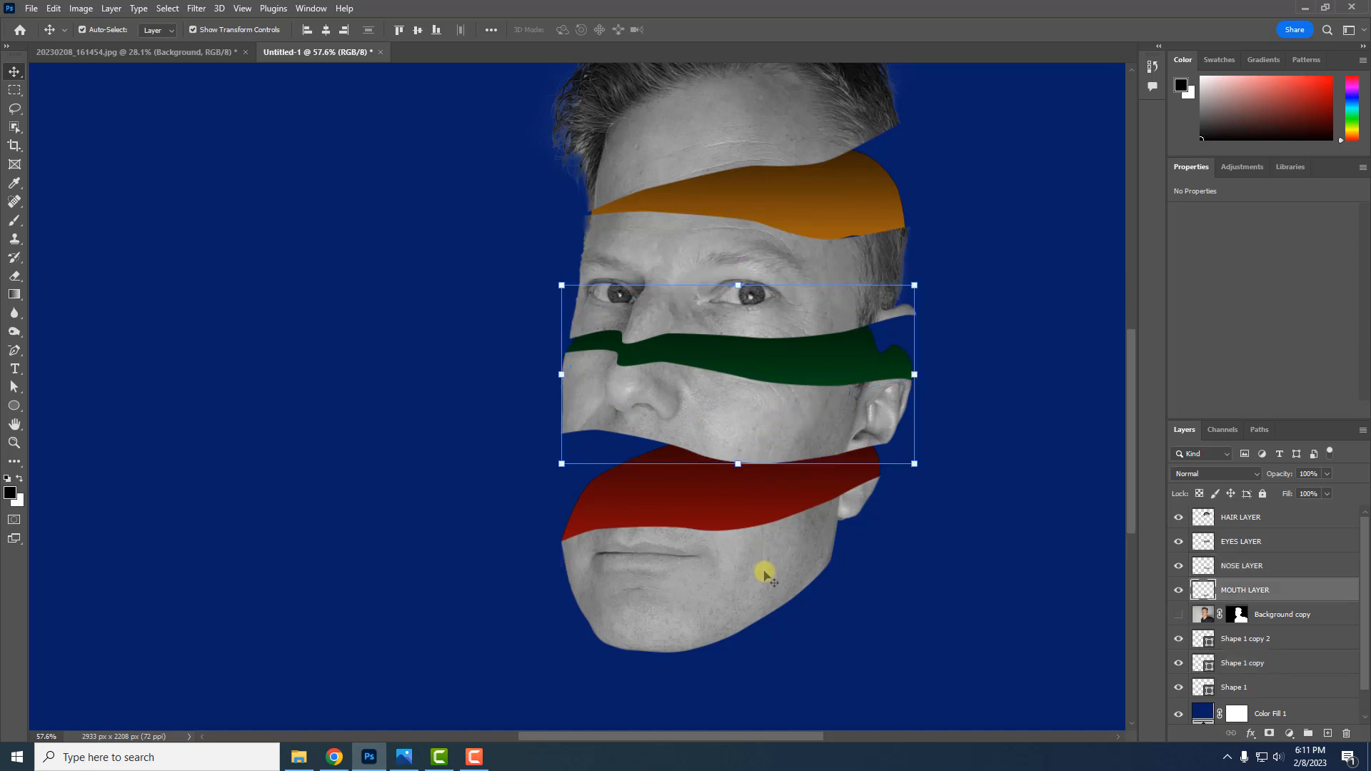
left_click(688, 457, "shift")
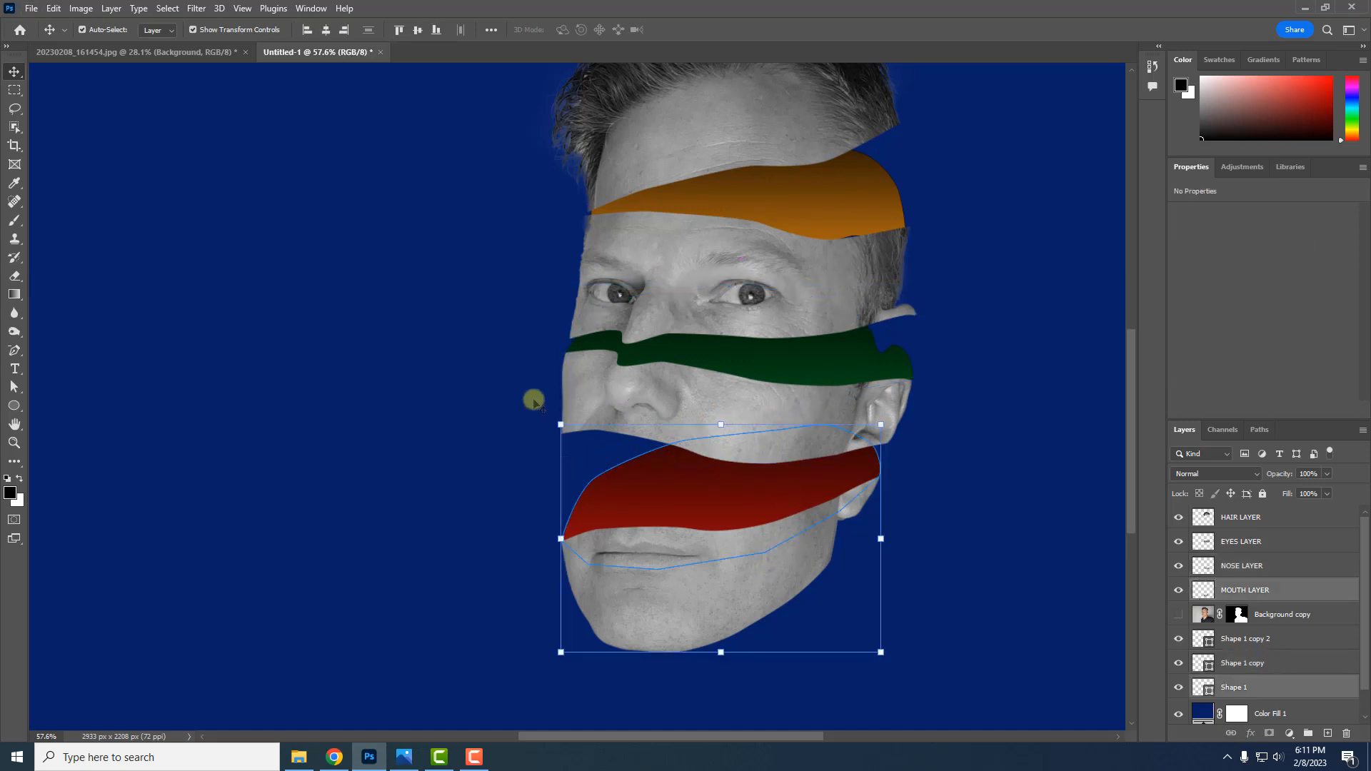
left_click_drag(546, 410, 545, 422)
left_click_drag(749, 552, 754, 539)
key("ctrl+0")
key("Return")
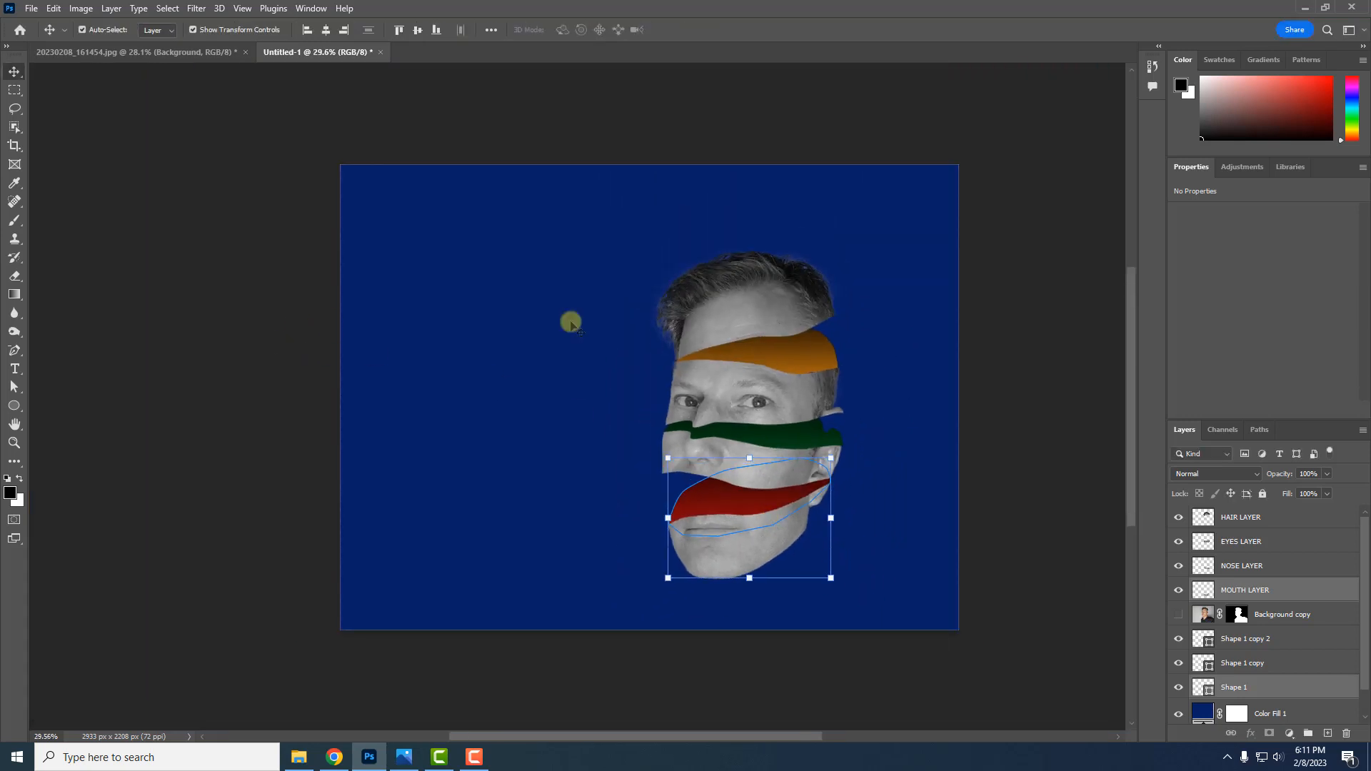
Select all four face slices with their three coloured shapes and move the whole head up and to the right
left_click(726, 290)
left_click_drag(885, 123, 698, 633)
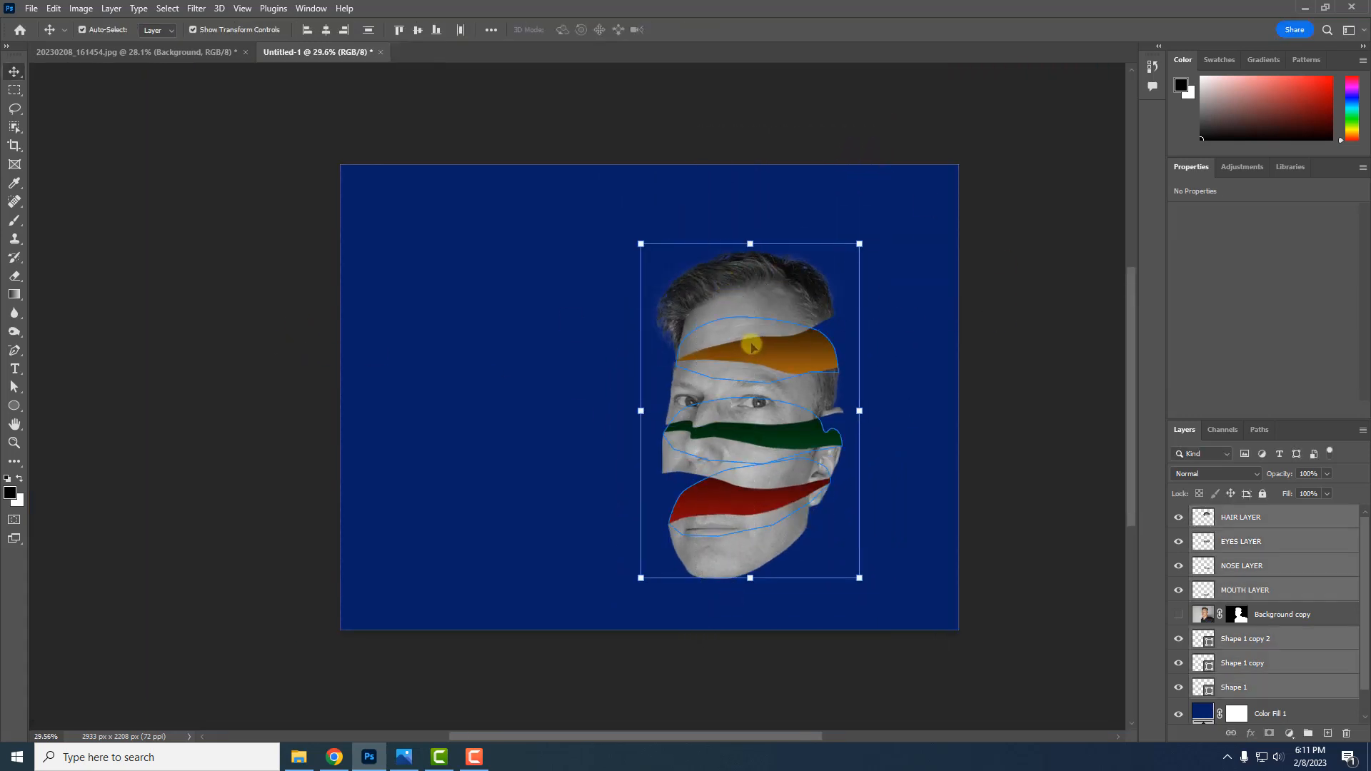
left_click_drag(754, 346, 793, 299)
Rotate the mouth slice with its red shape clockwise by about 8.7° and nudge them up against the nose slice
left_click(779, 484)
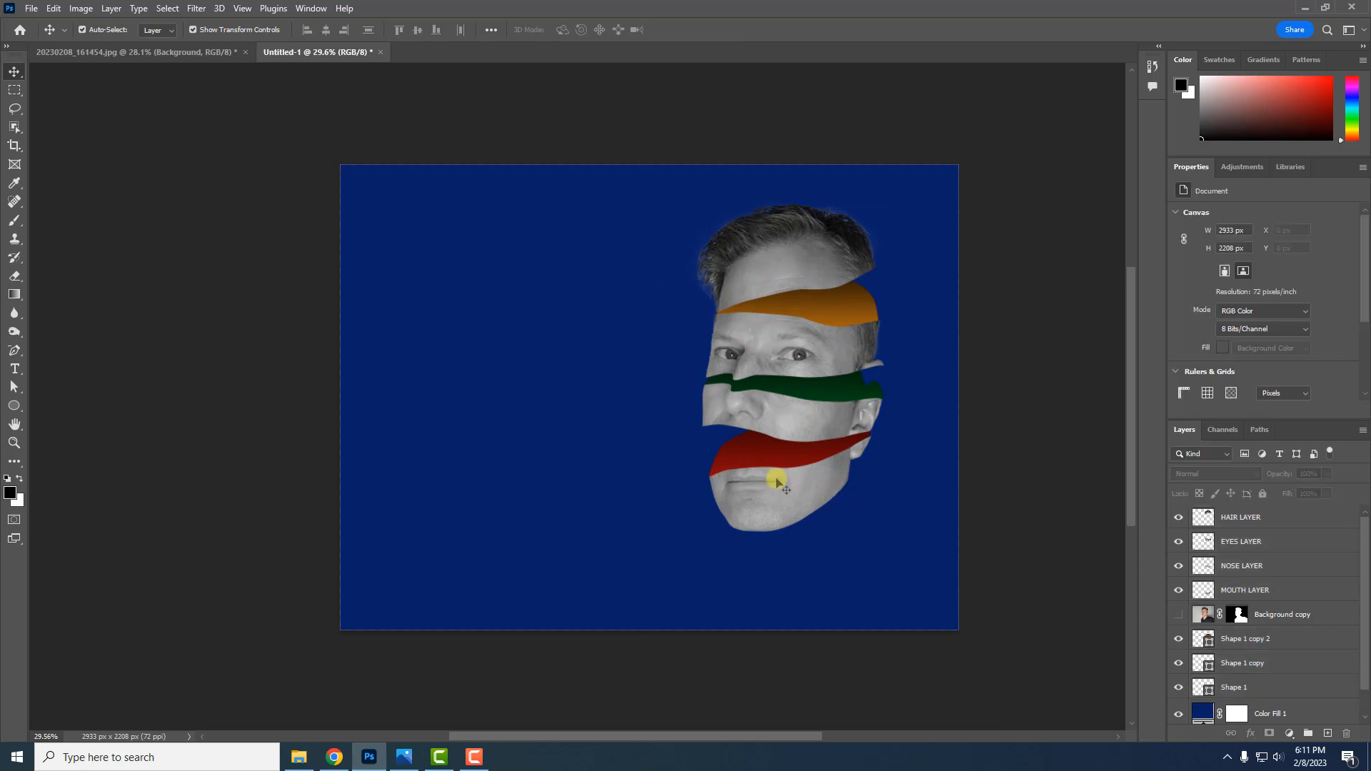
left_click(746, 447, "shift")
key("ctrl+t")
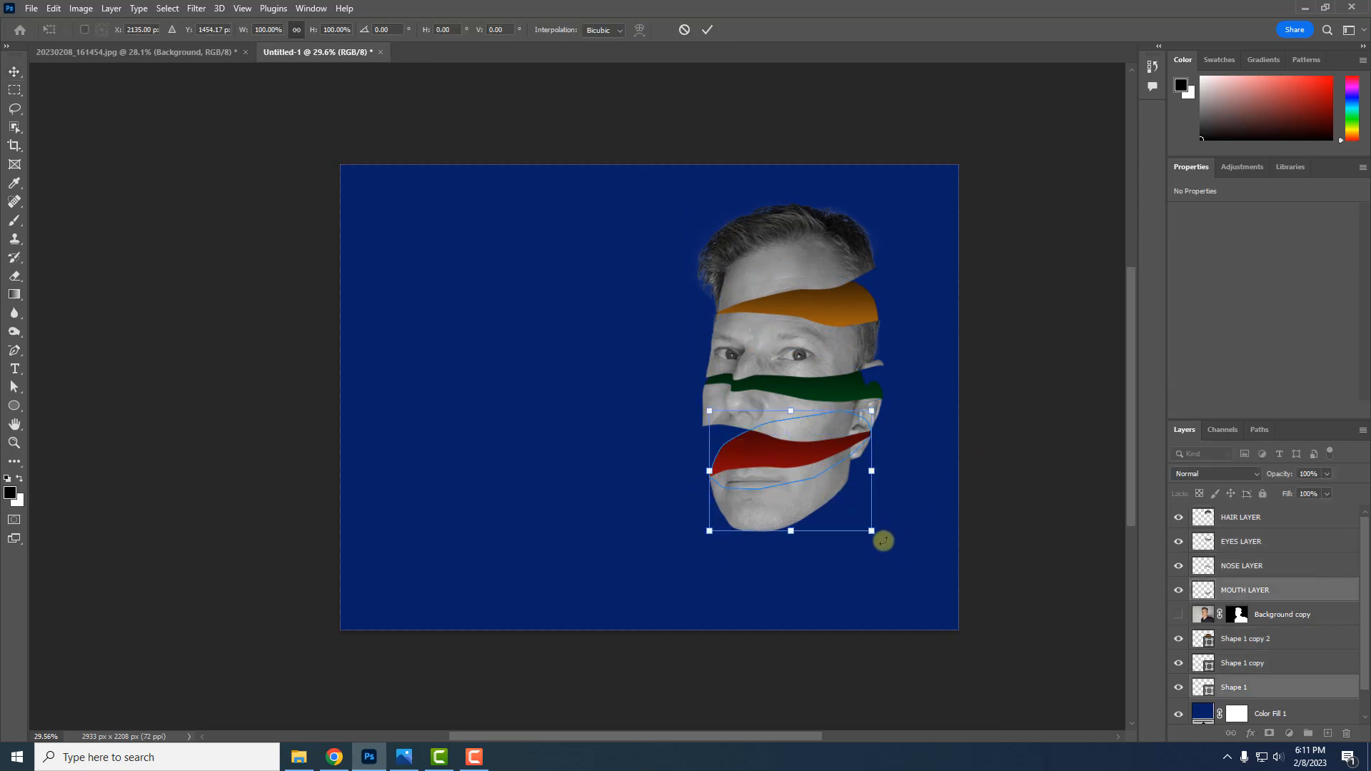
left_click_drag(878, 543, 810, 497)
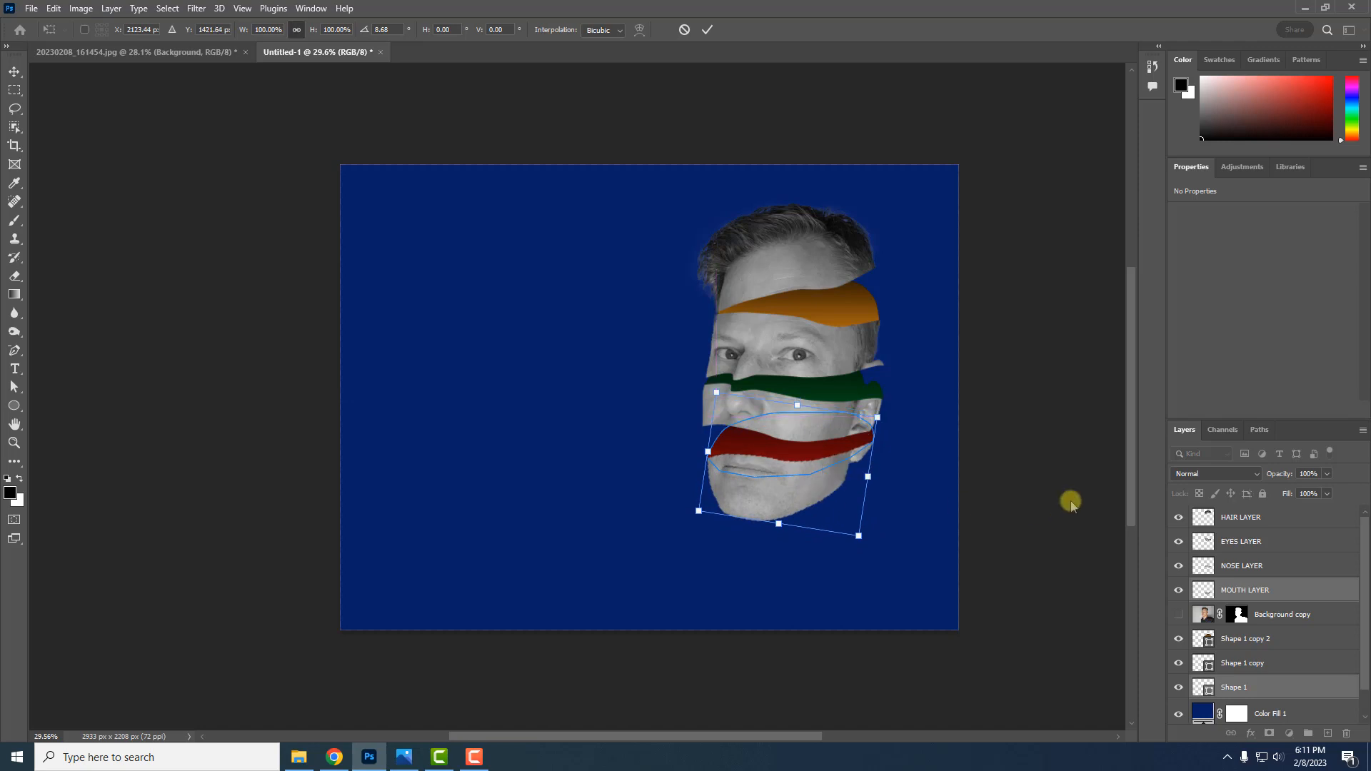
key("Return")
left_click(1019, 414)
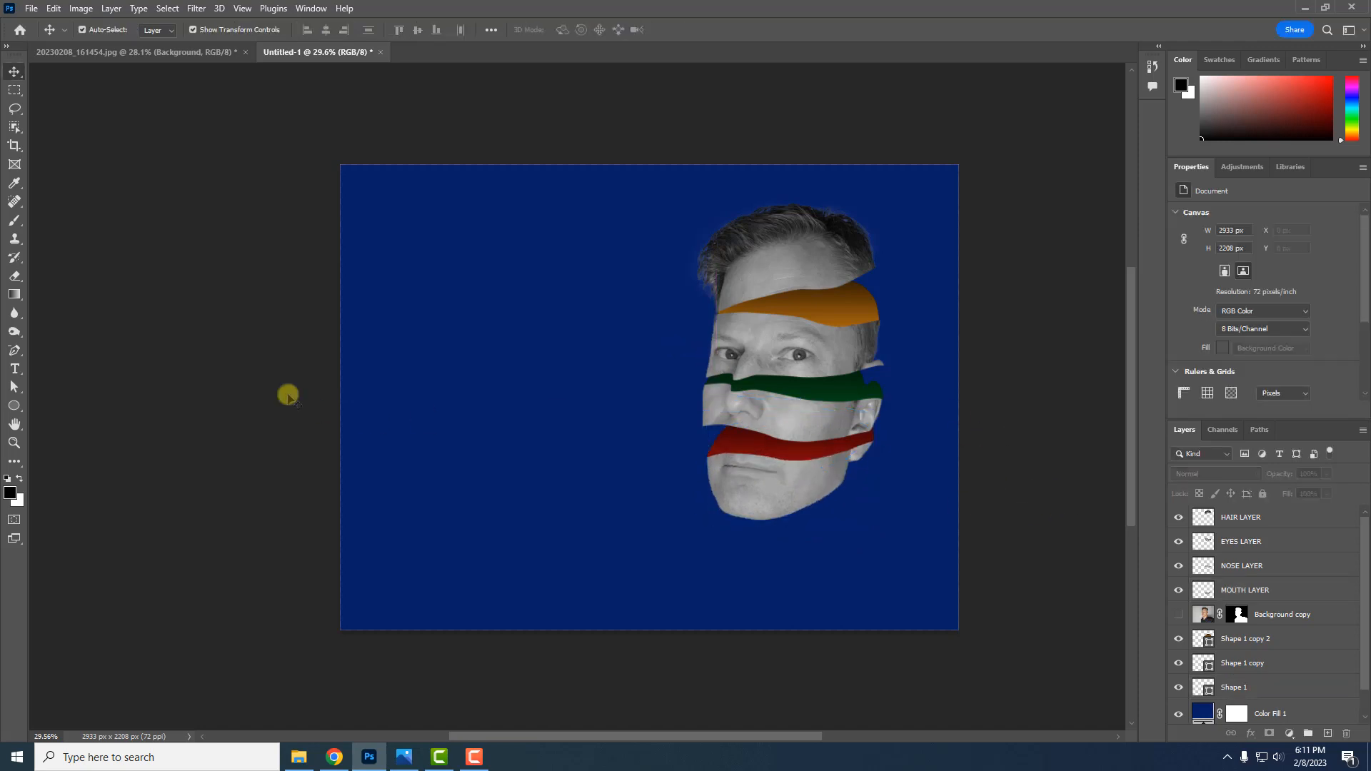
Draw a flat ellipse shape about 838 px wide and 58 px high beneath the head
left_click_drag(15, 405, 73, 424)
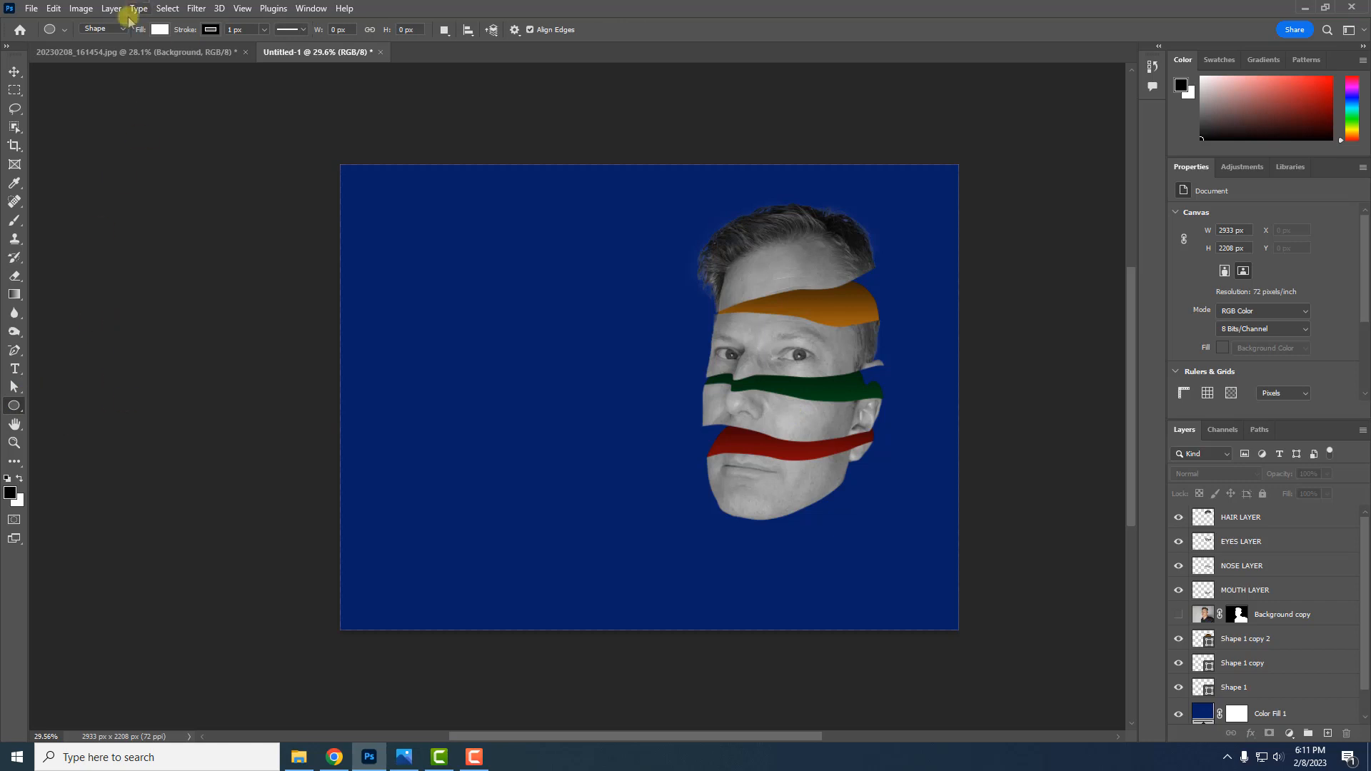
left_click(104, 29)
left_click(102, 42)
left_click_drag(699, 568, 808, 579)
left_click(15, 71)
key("Return")
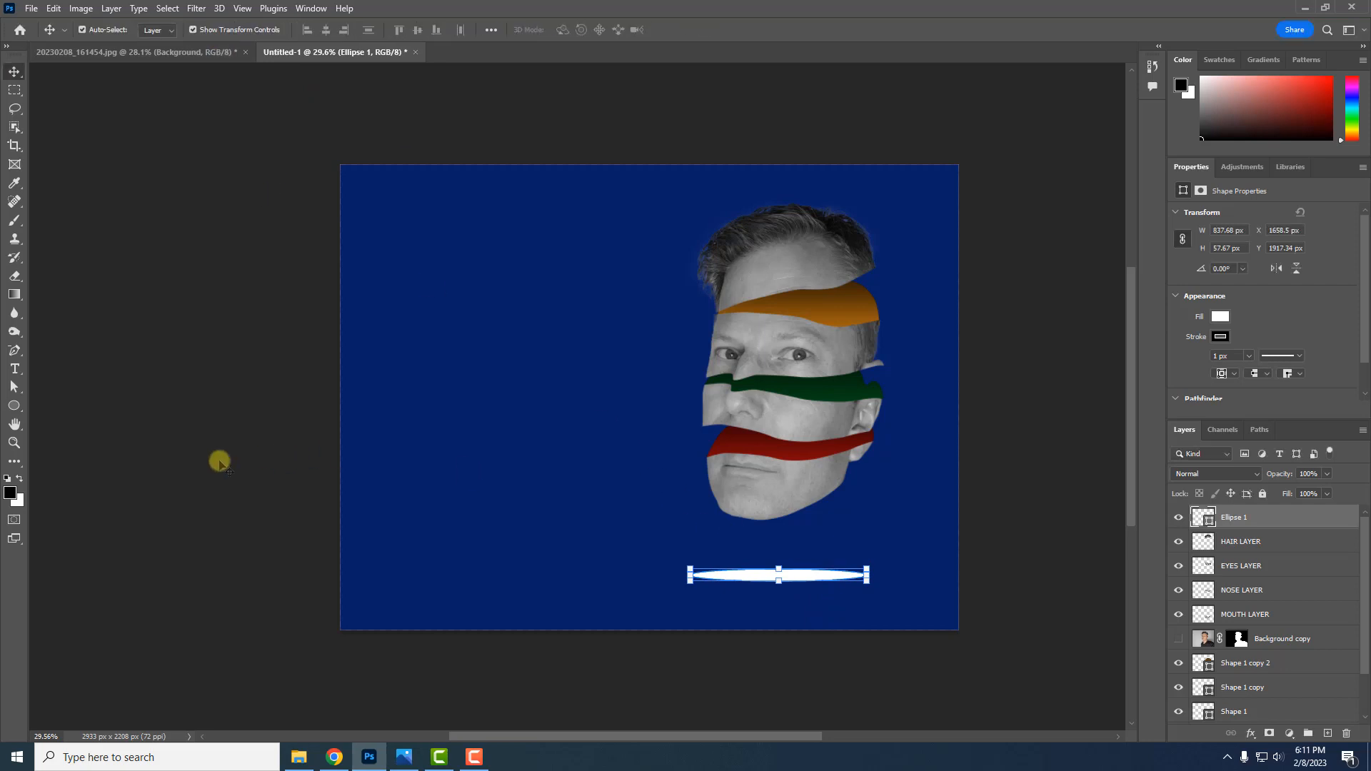
Fill the ellipse beneath the head with the recently used dark brown
left_click(26, 406)
left_click(159, 30)
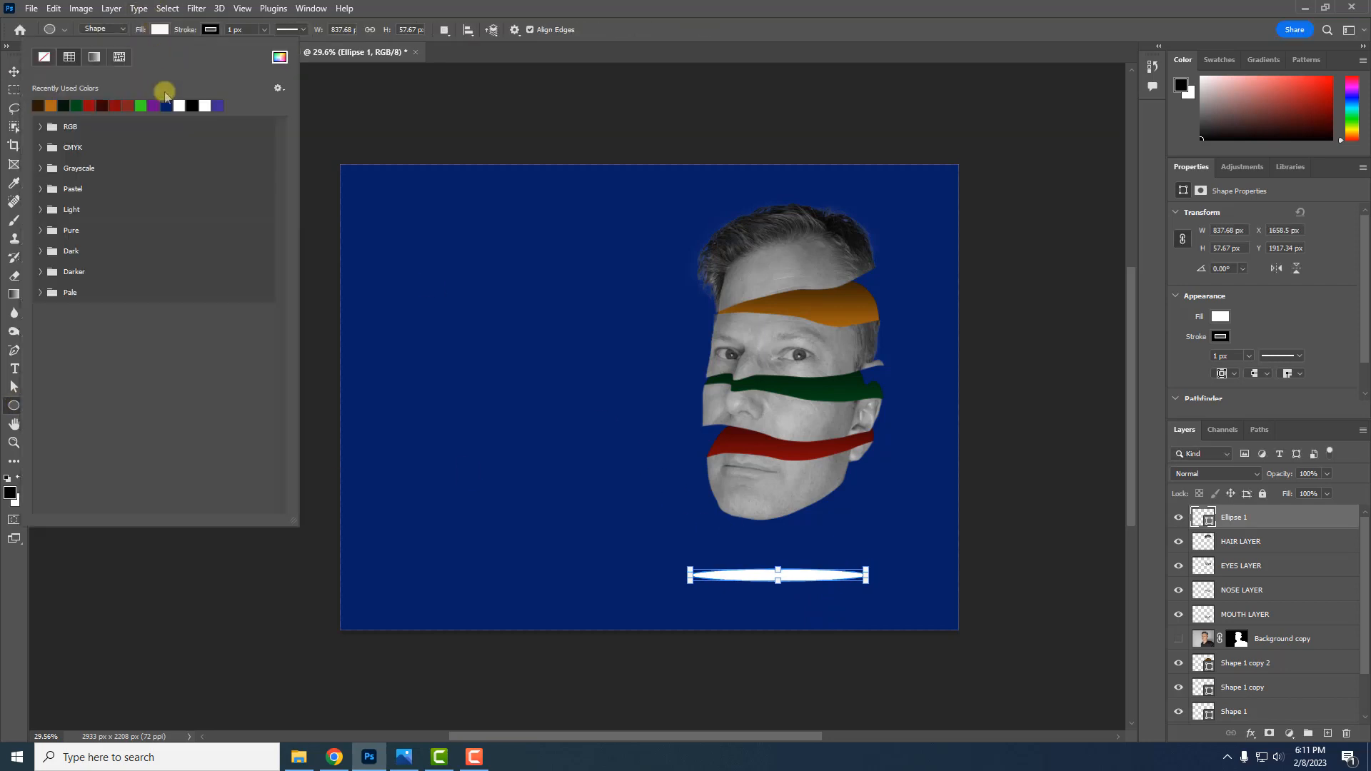
left_click(38, 105)
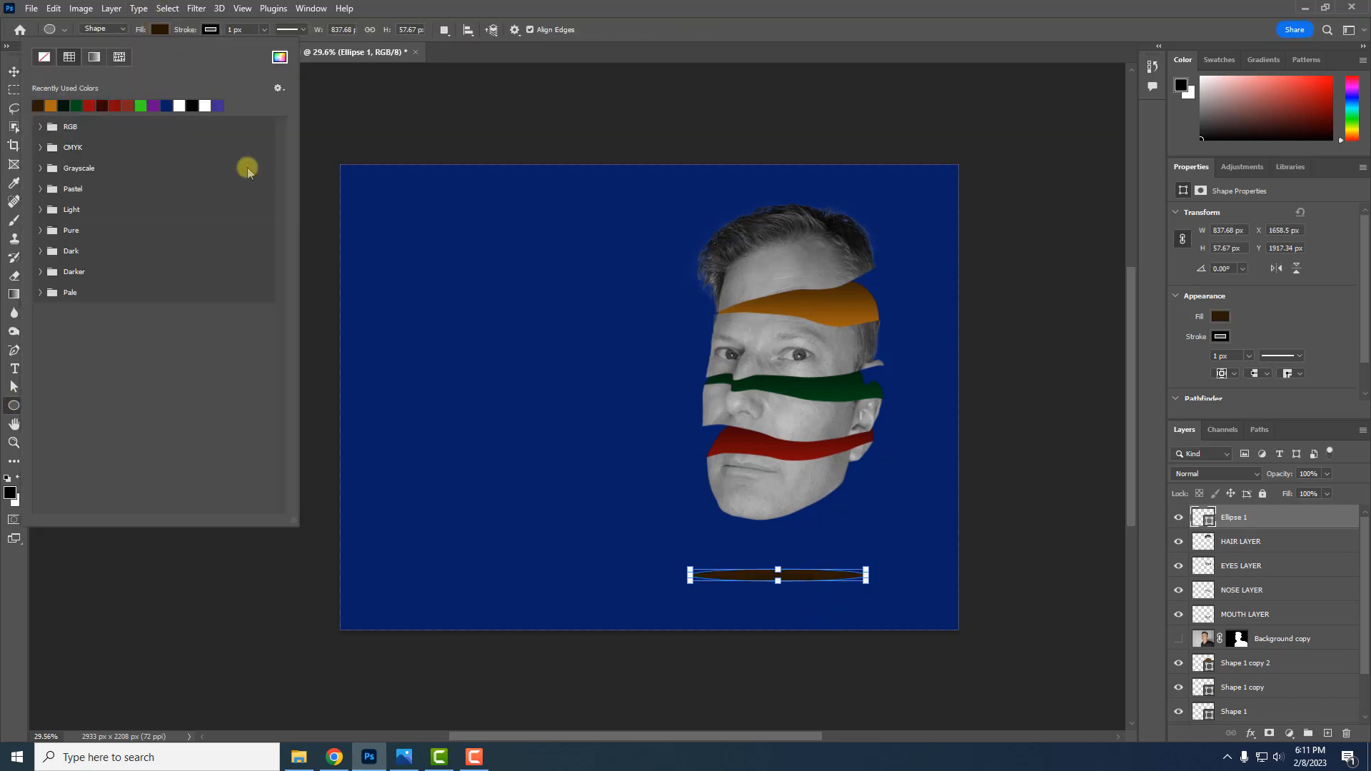
left_click(14, 71)
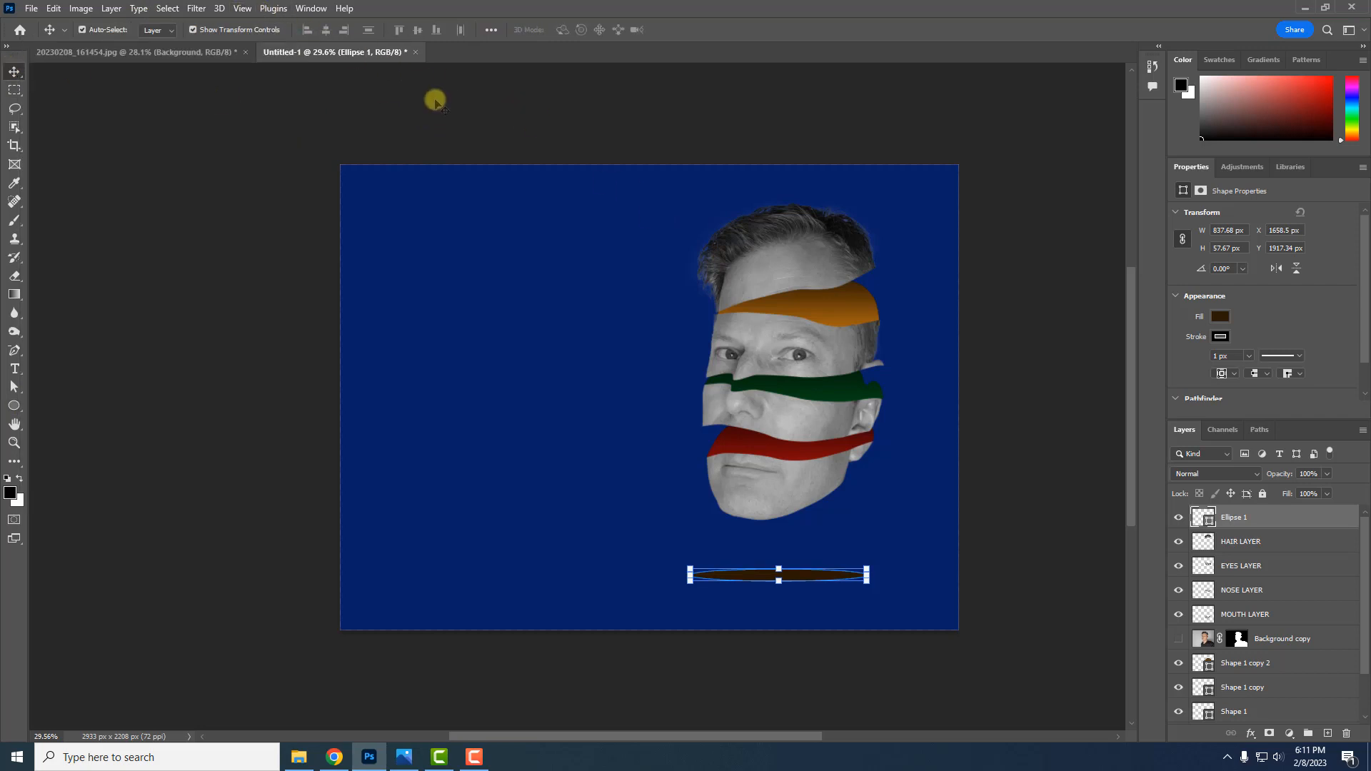
Rasterize the ellipse layer so that blur filters can be applied to it
left_click(197, 8)
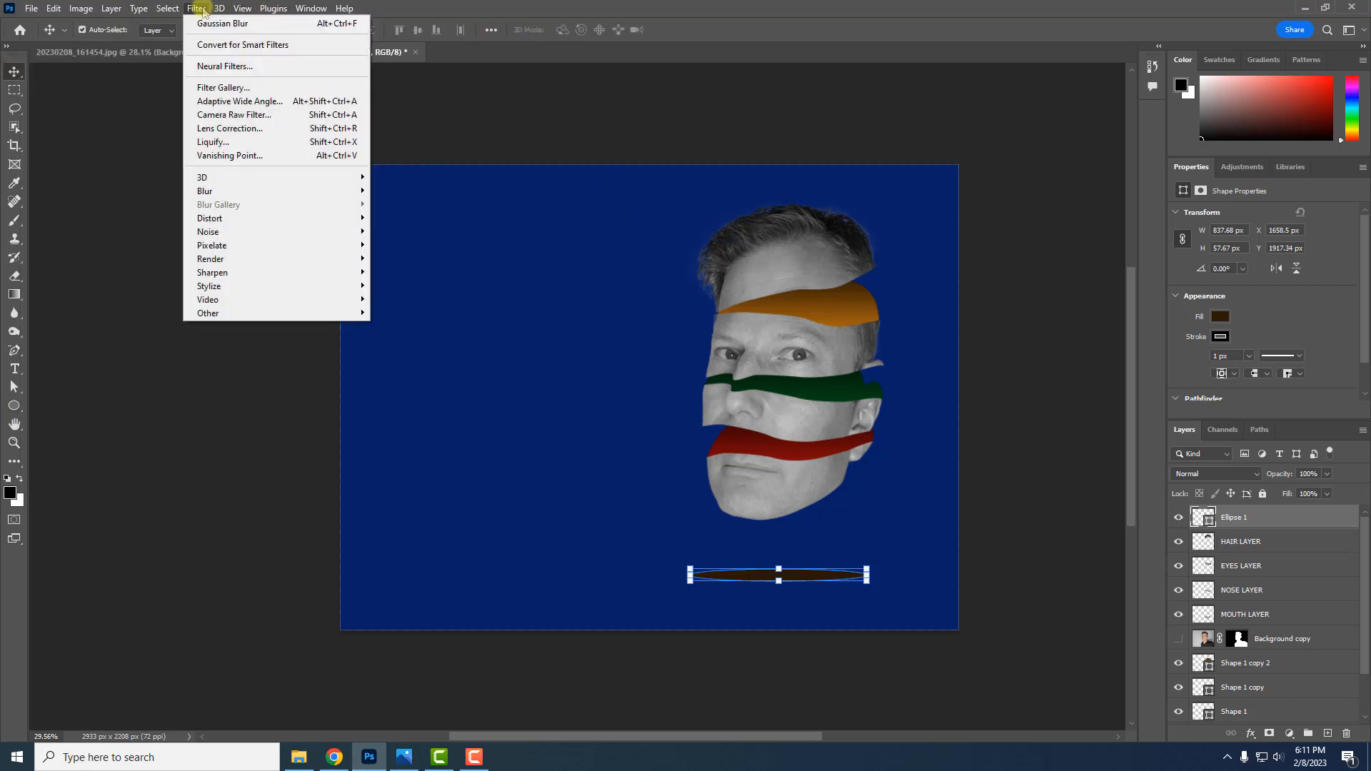
mouse_move(220, 9)
left_click(1197, 521)
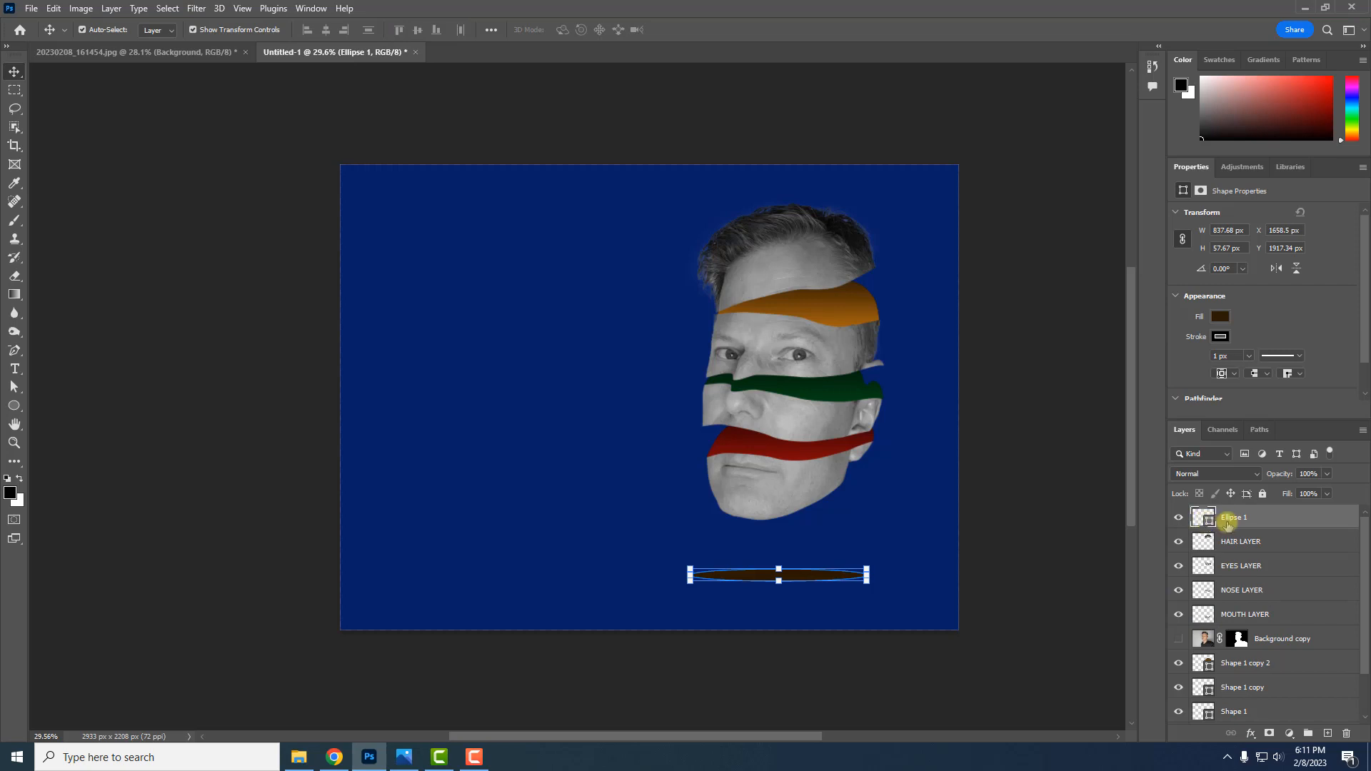
right_click(1236, 522)
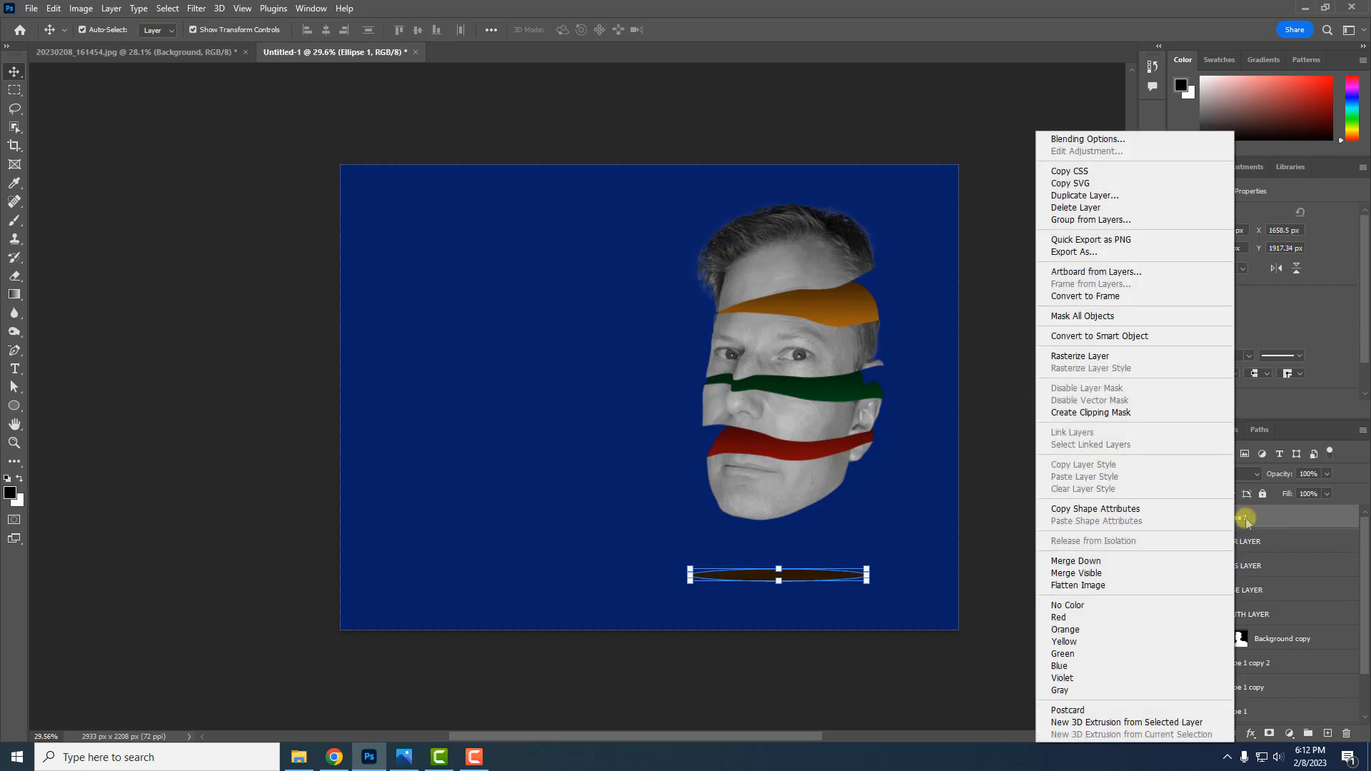
left_click(1103, 357)
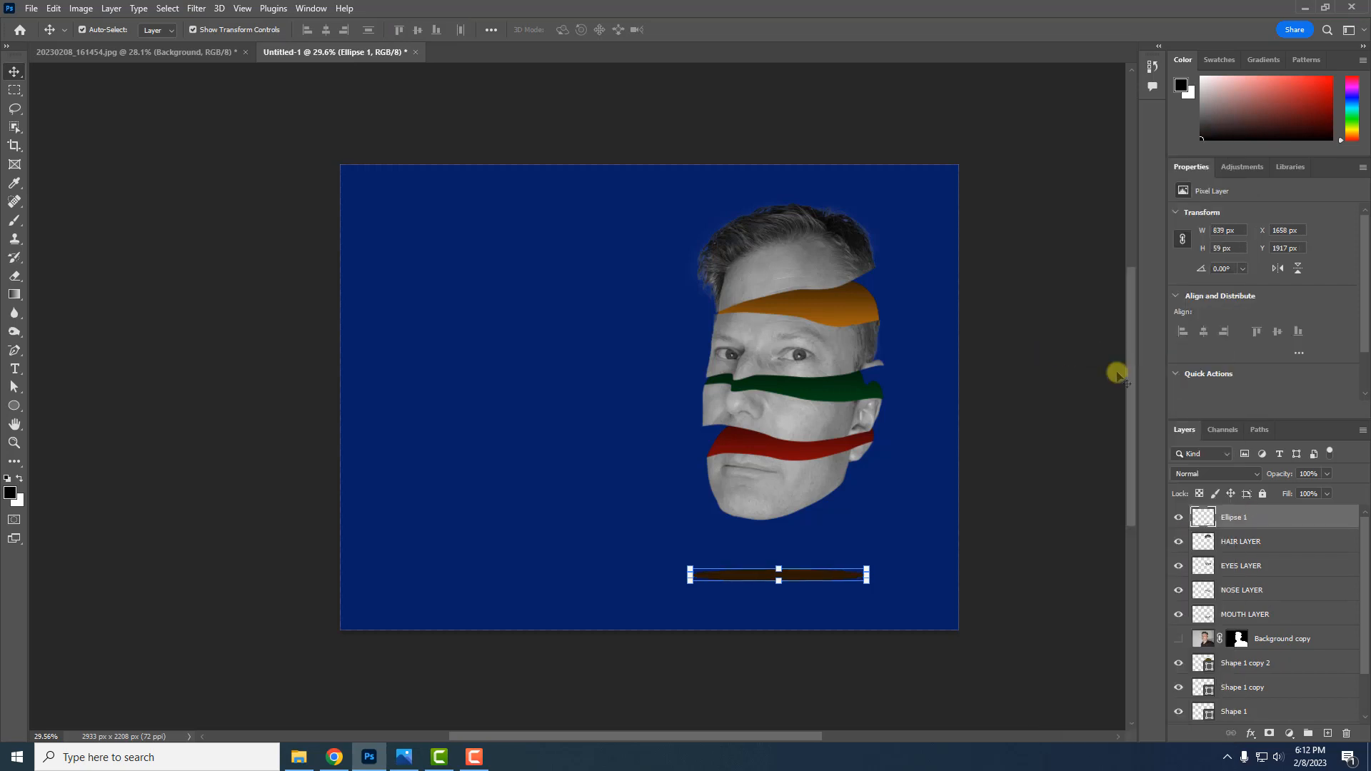
Apply a Motion Blur to the ellipse with an angle of 0° and a distance of 687 pixels
left_click(194, 10)
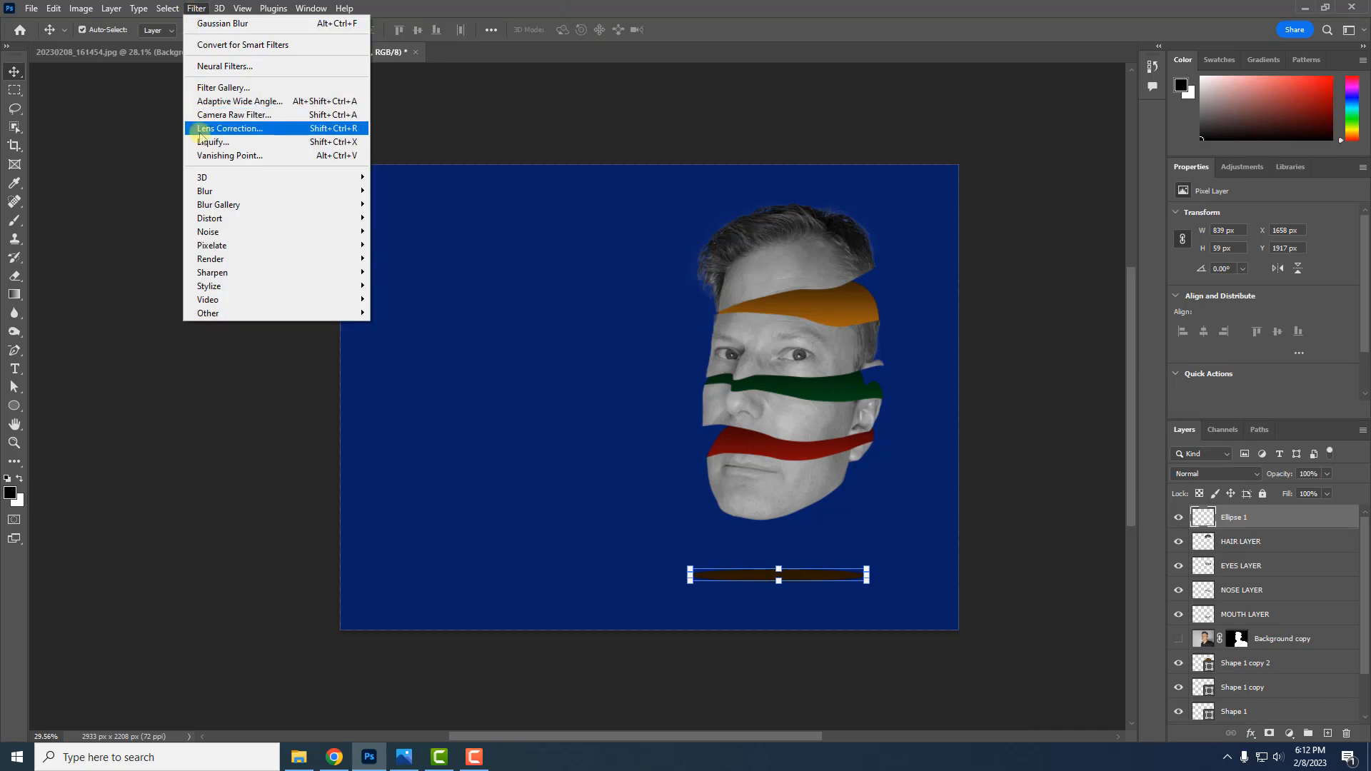
mouse_move(363, 193)
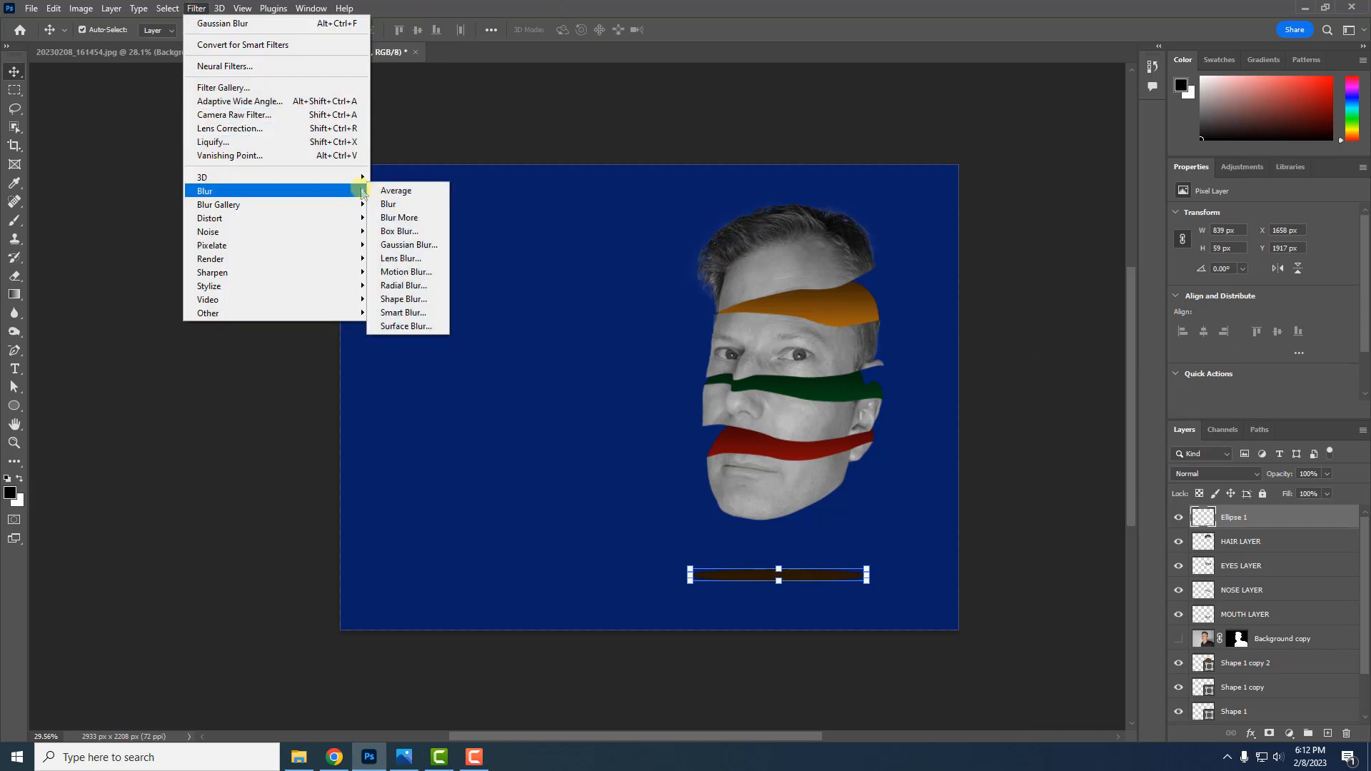
left_click(405, 272)
left_click_drag(671, 394, 635, 399)
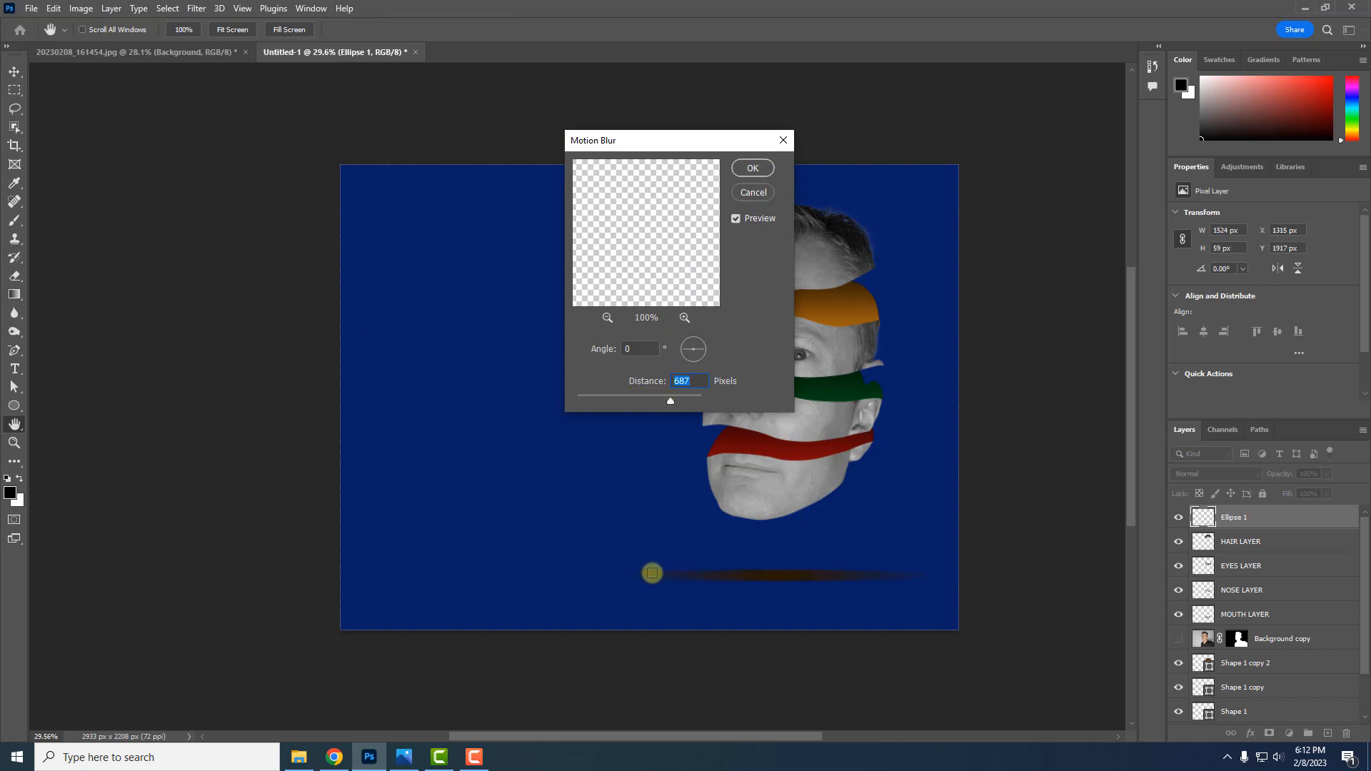
left_click(768, 175)
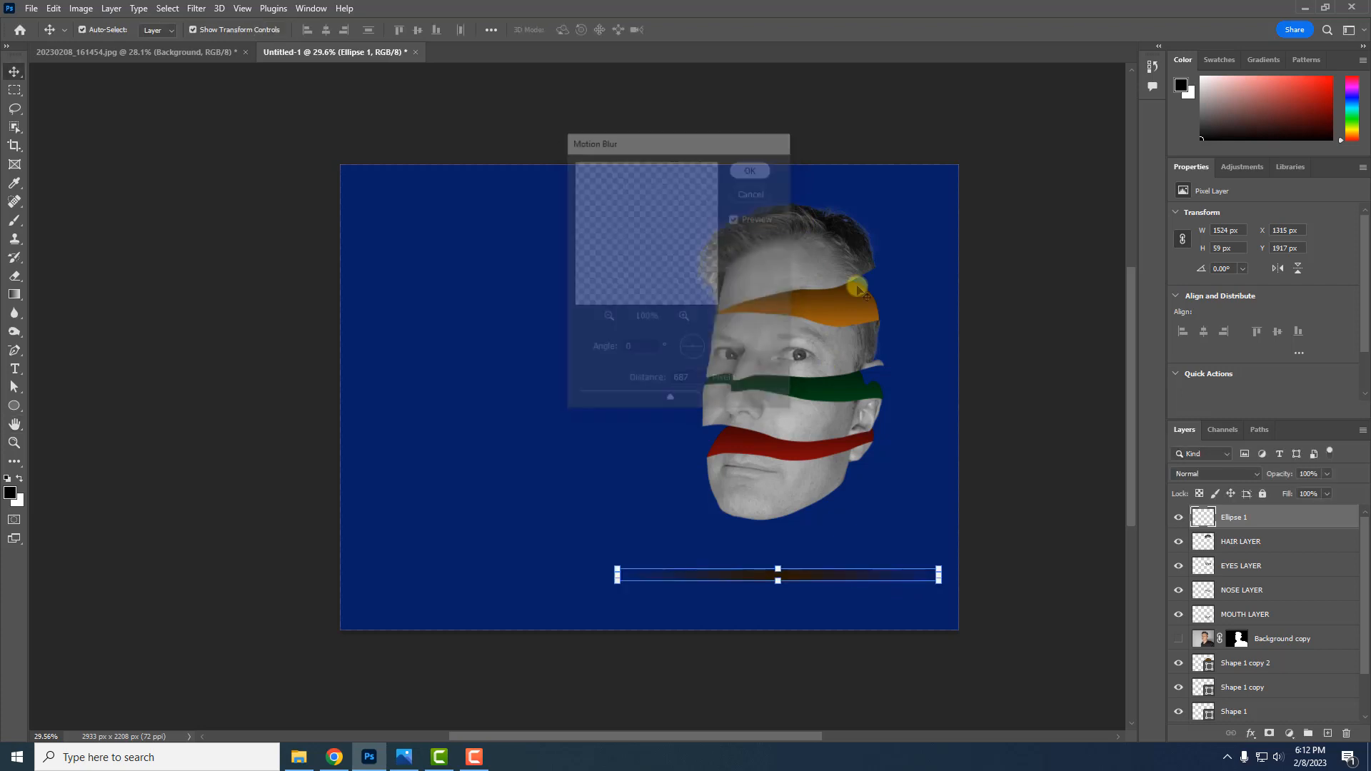
Hide the blue Color Fill 1 layer and apply a Gaussian Blur with a 23.5 pixel radius to the ellipse
scroll(1218, 707, "down", 1)
left_click(1180, 687)
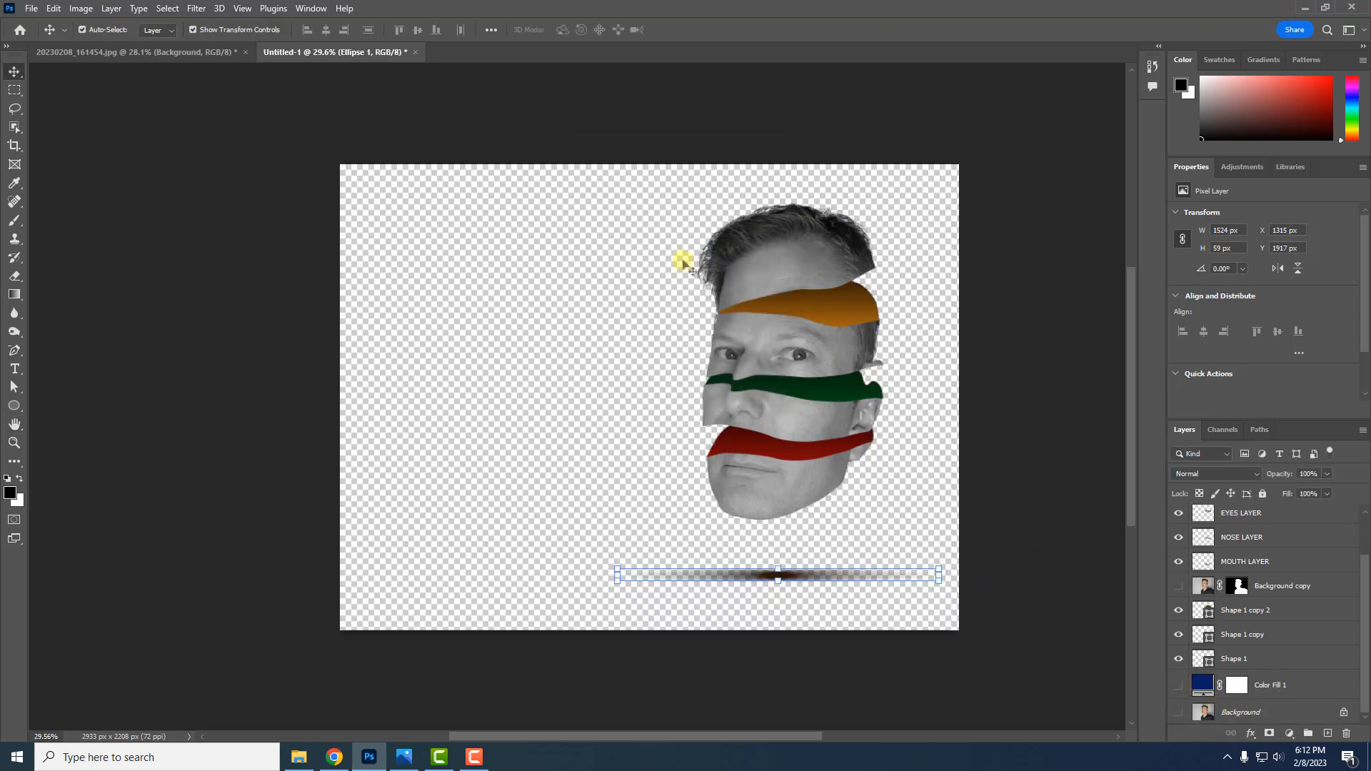
left_click(219, 8)
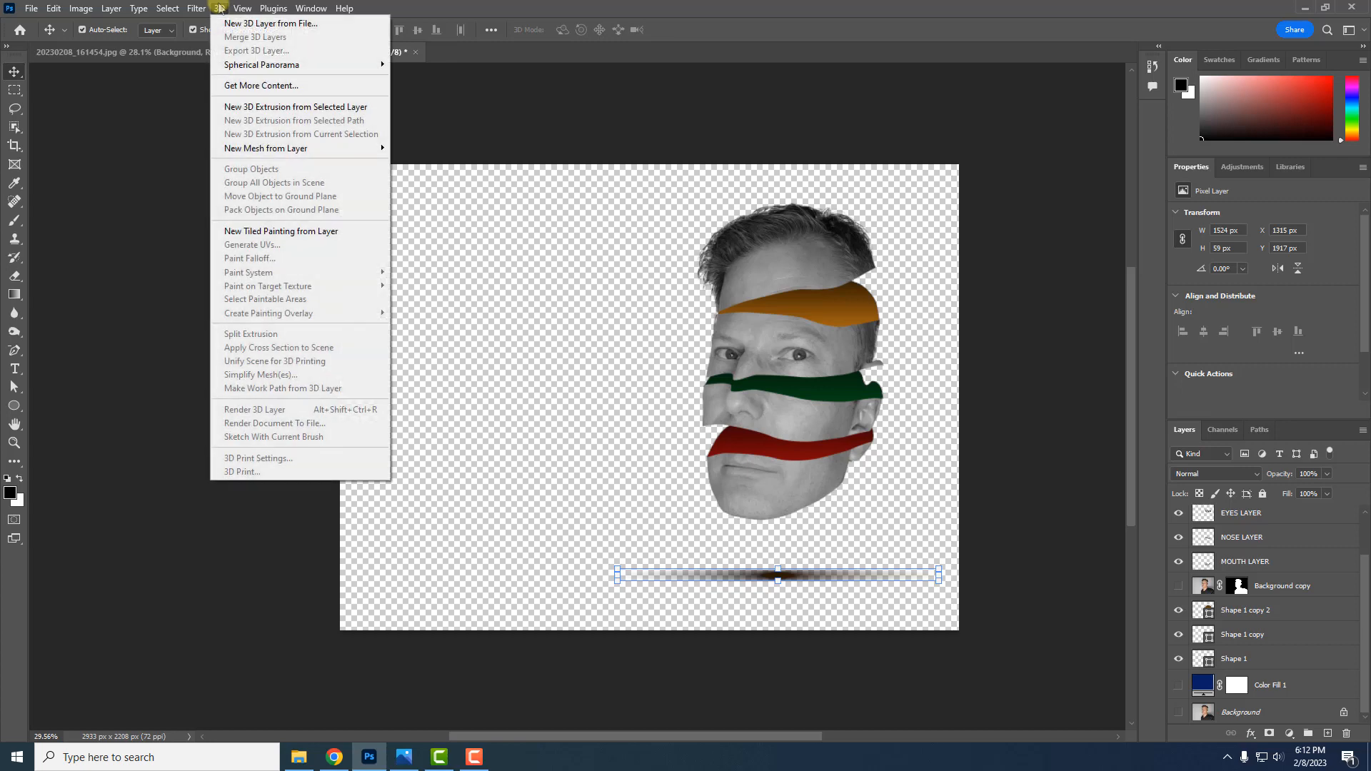
mouse_move(197, 8)
mouse_move(300, 190)
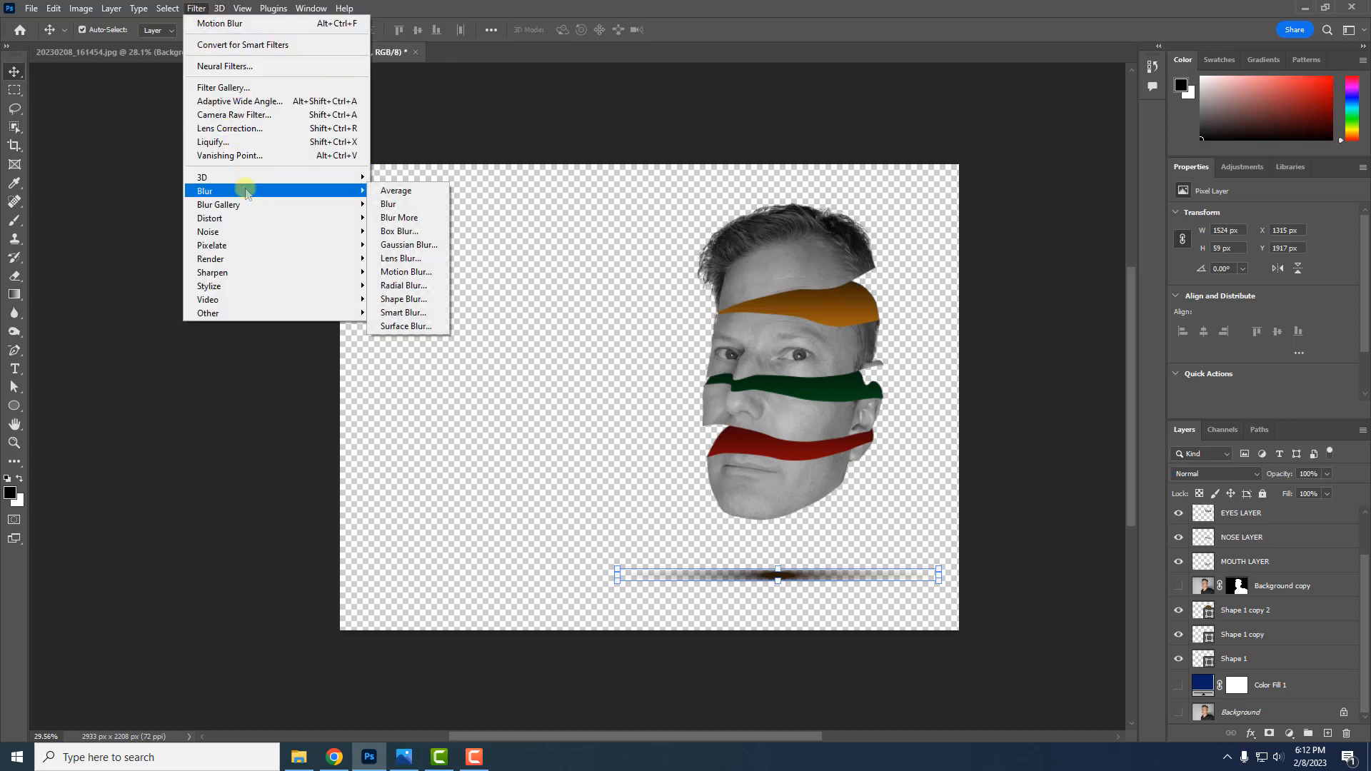
left_click(407, 246)
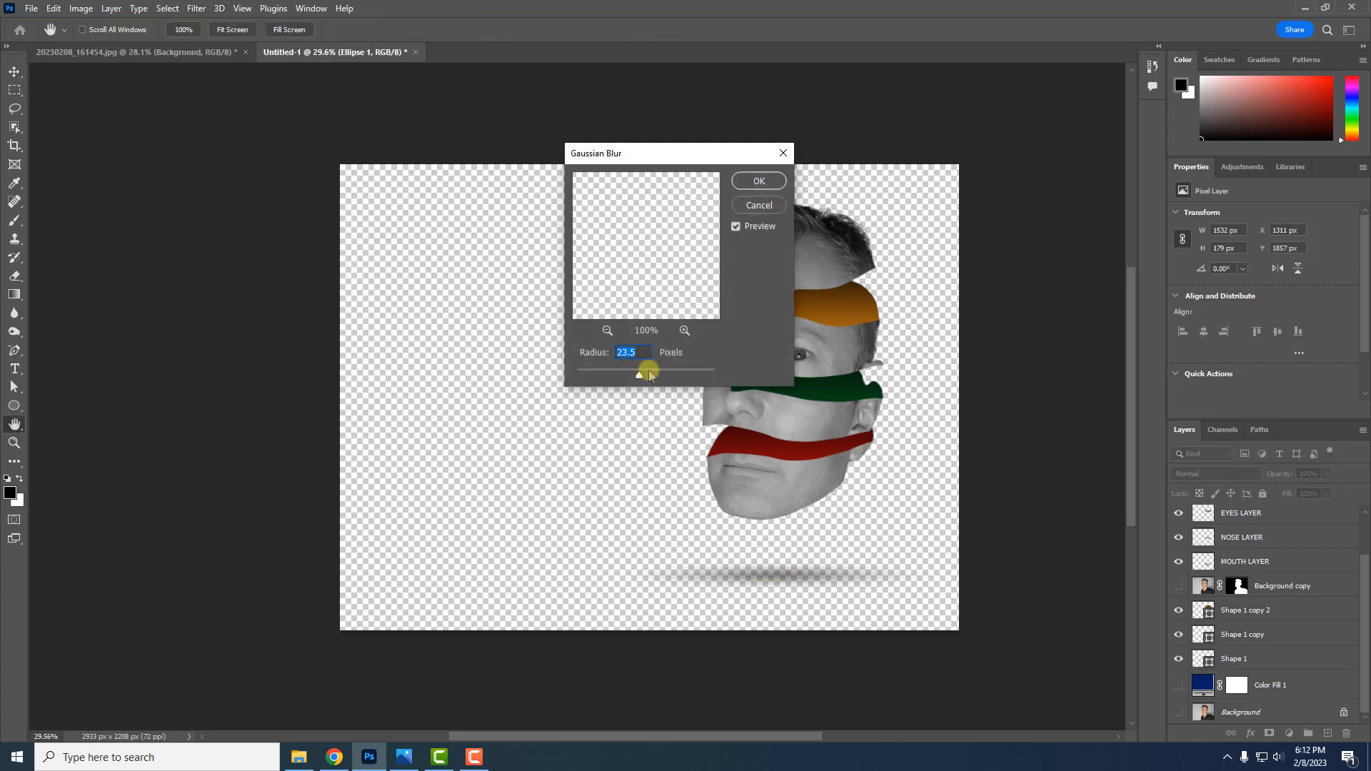
left_click_drag(650, 377, 647, 377)
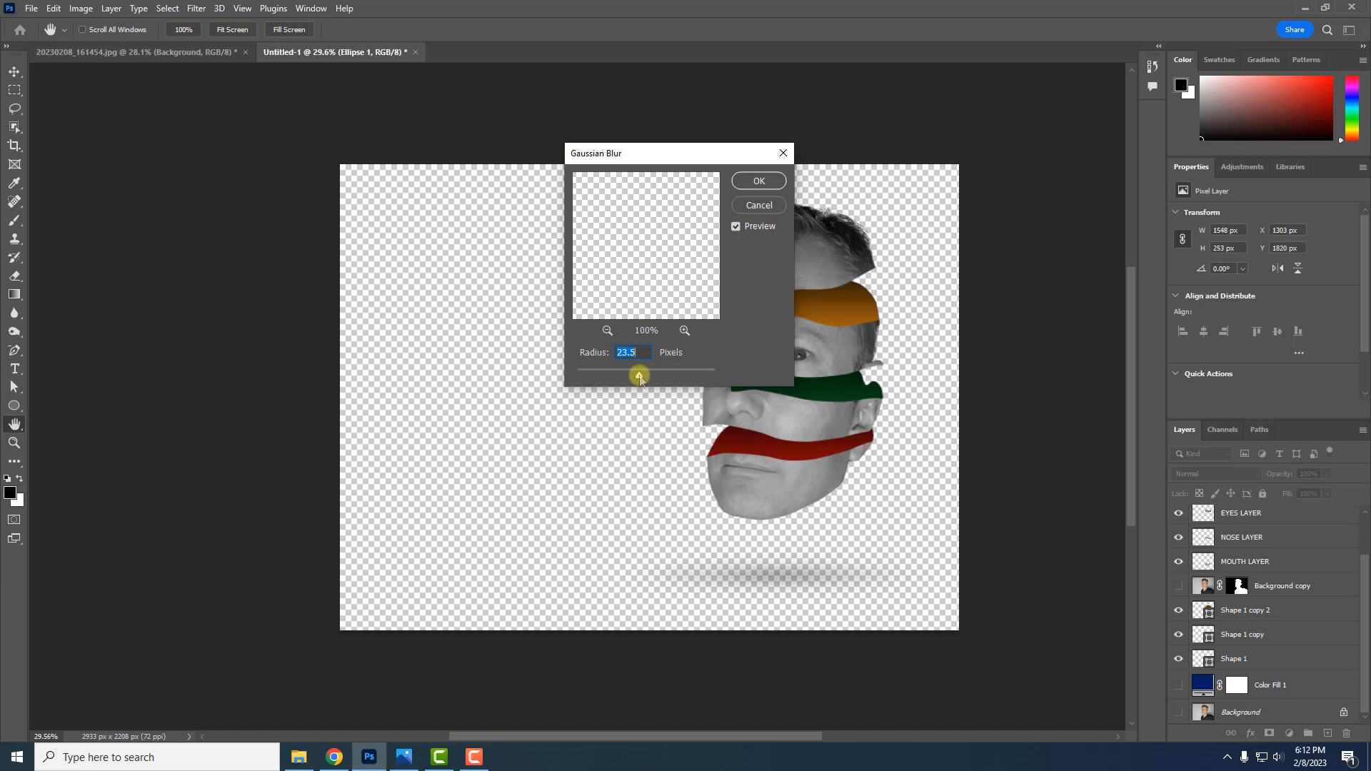
left_click(758, 182)
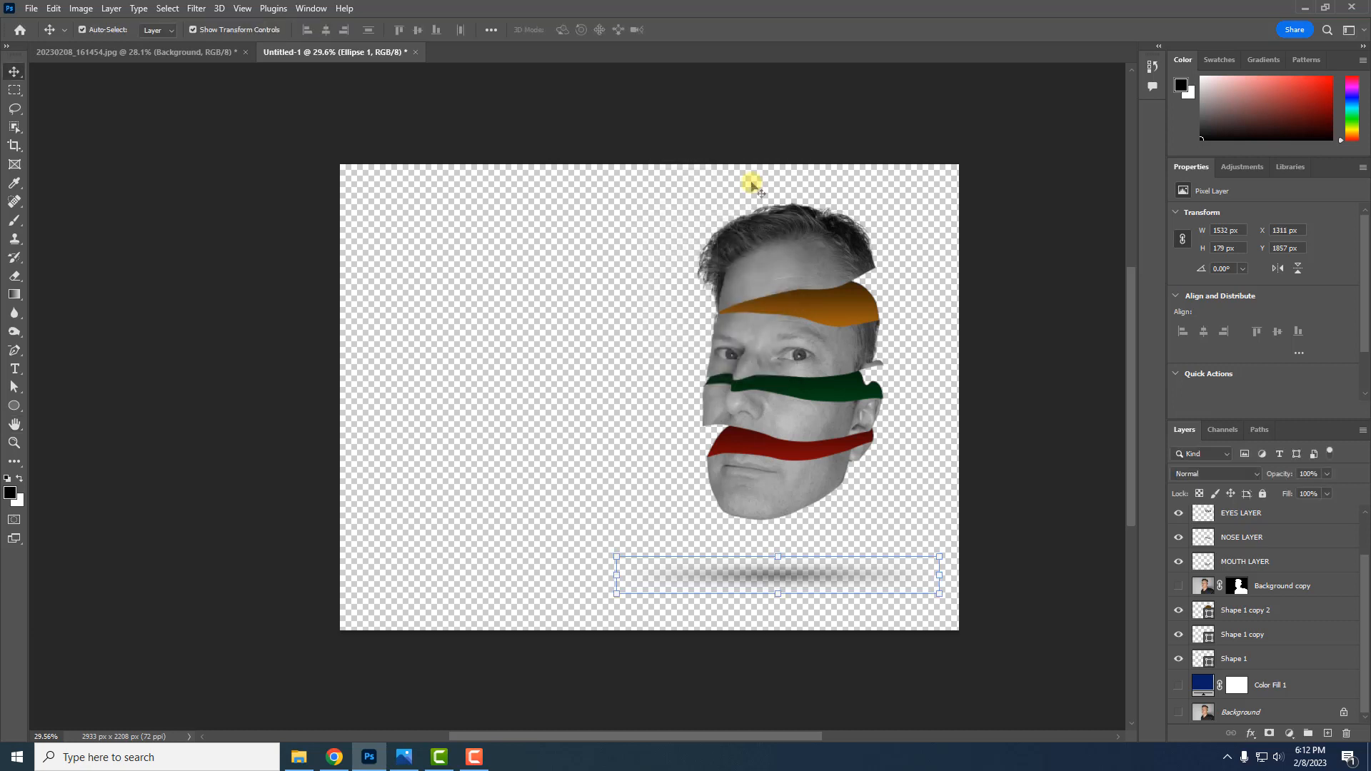
Add the text SPLIT in red 806 pt Anton and position it directly to the left of the head
left_click(15, 368)
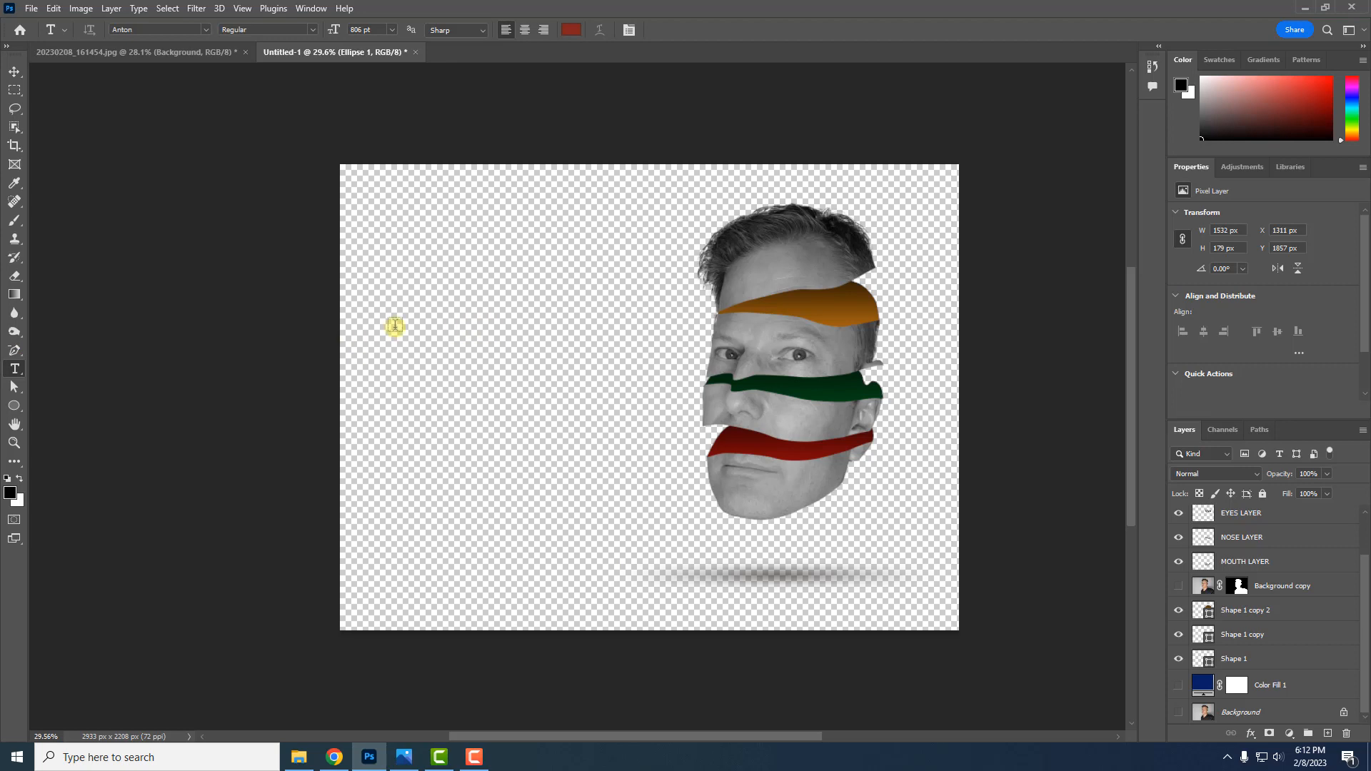
left_click(395, 327)
type("SPLIT")
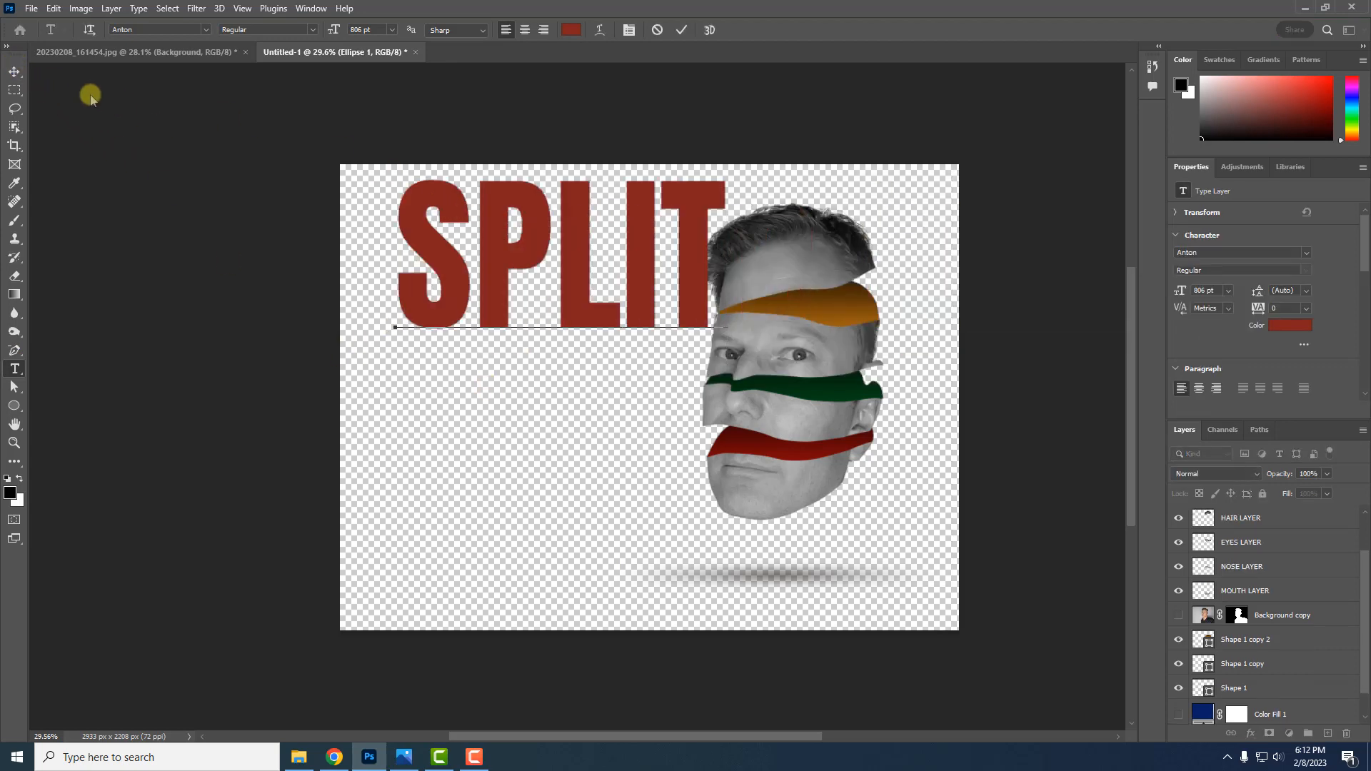
left_click(14, 71)
left_click_drag(533, 233, 518, 306)
left_click(334, 757)
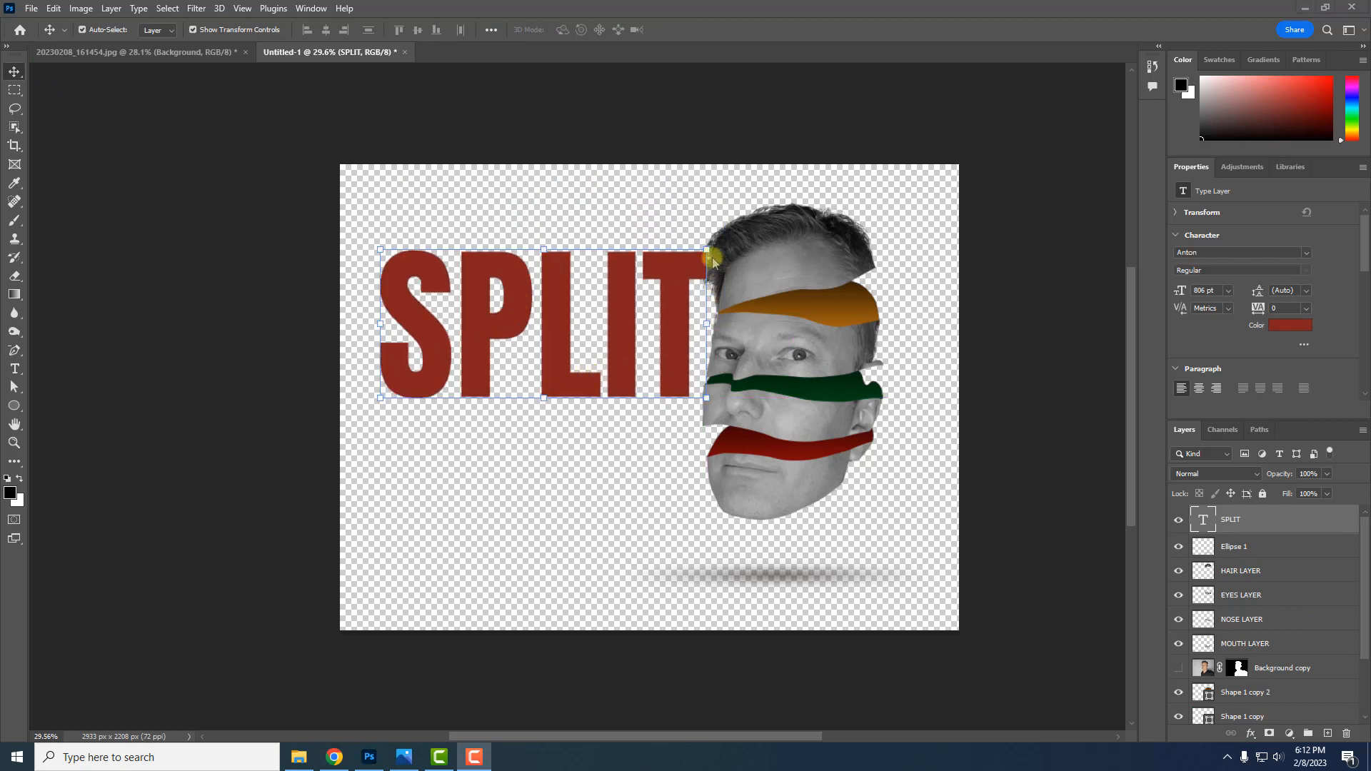
Scale the SPLIT text down to about 627 pt and place it beside the middle of the head
left_click_drag(707, 248, 664, 302)
left_click_drag(618, 390, 633, 387)
key("Return")
Duplicate the blurred ellipse shadow, place the copy beneath the SPLIT text, and stretch it to about 2041 px wide
left_click(846, 575)
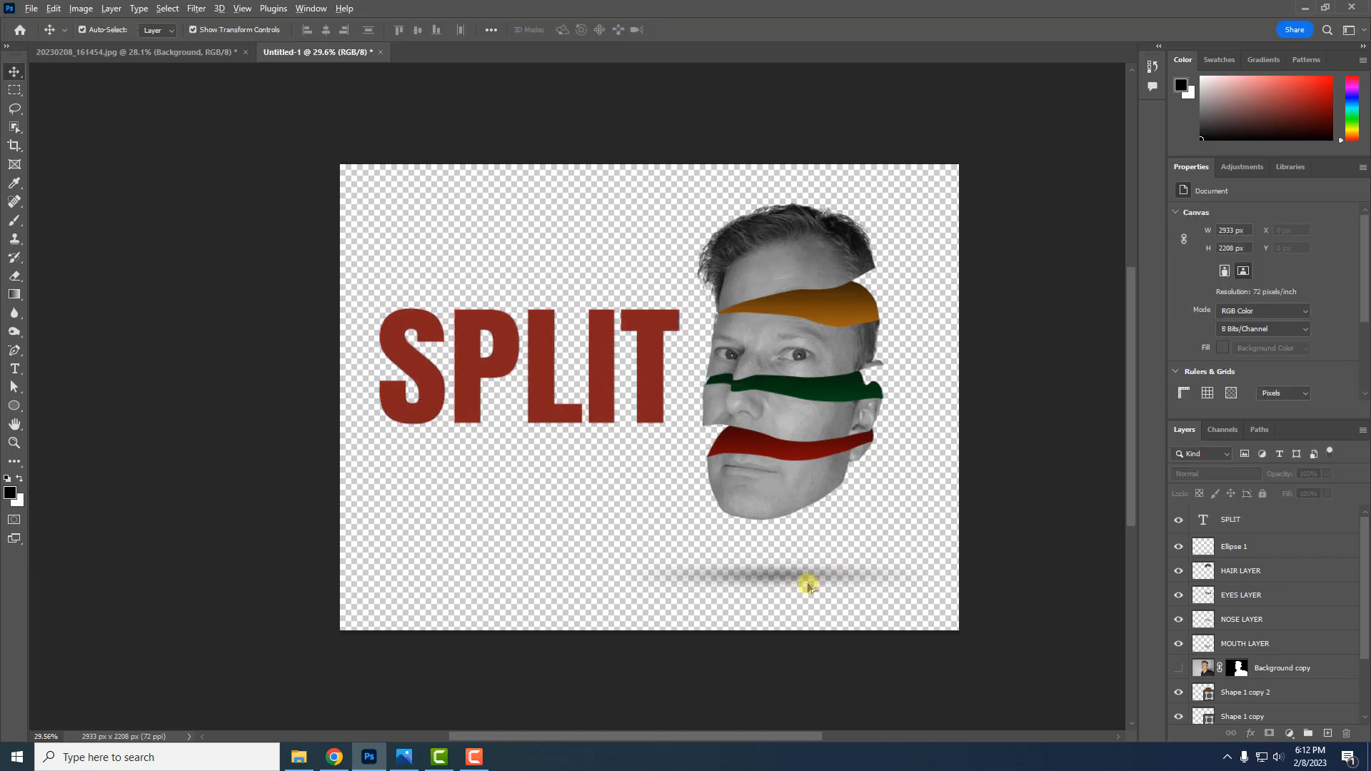
left_click_drag(802, 579, 521, 575)
left_click_drag(664, 576, 703, 577)
left_click_drag(572, 575, 552, 576)
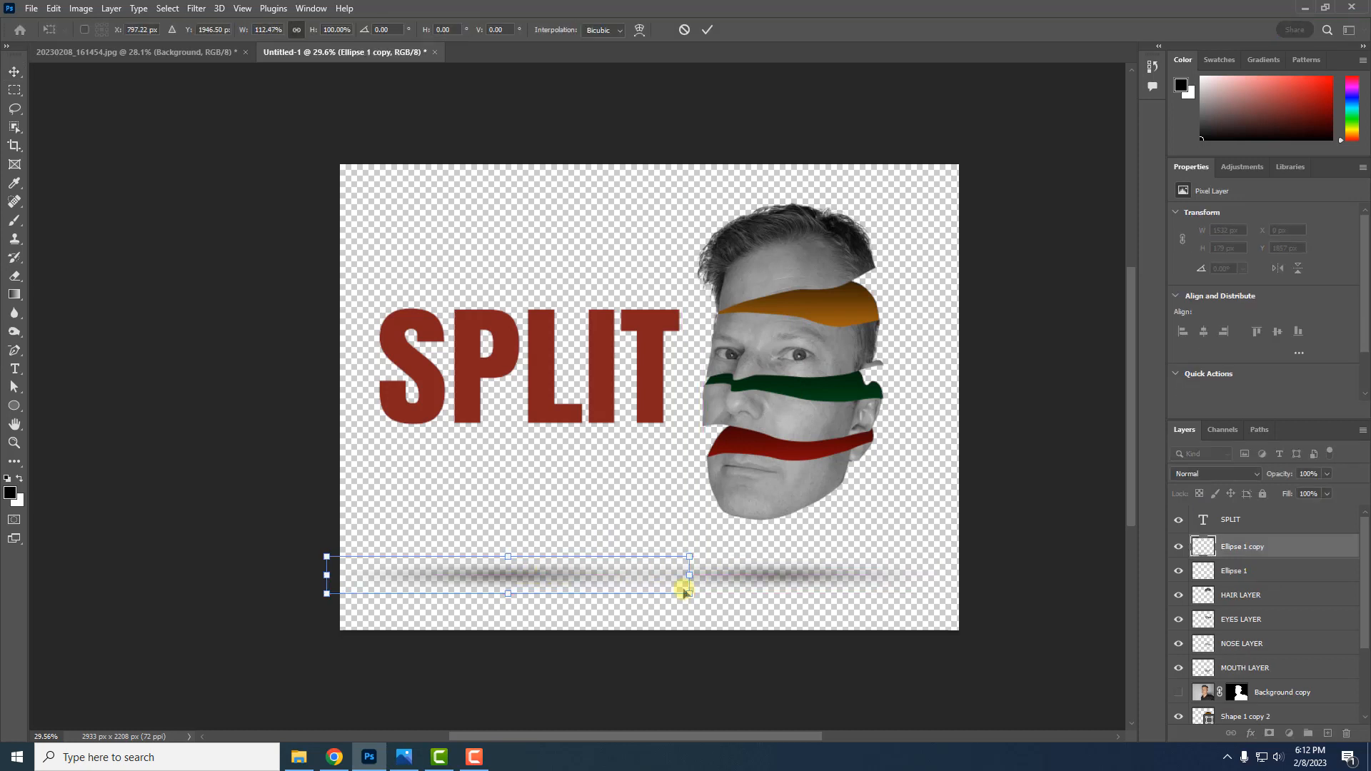
left_click_drag(694, 576, 757, 576)
left_click_drag(569, 576, 539, 576)
key("Return")
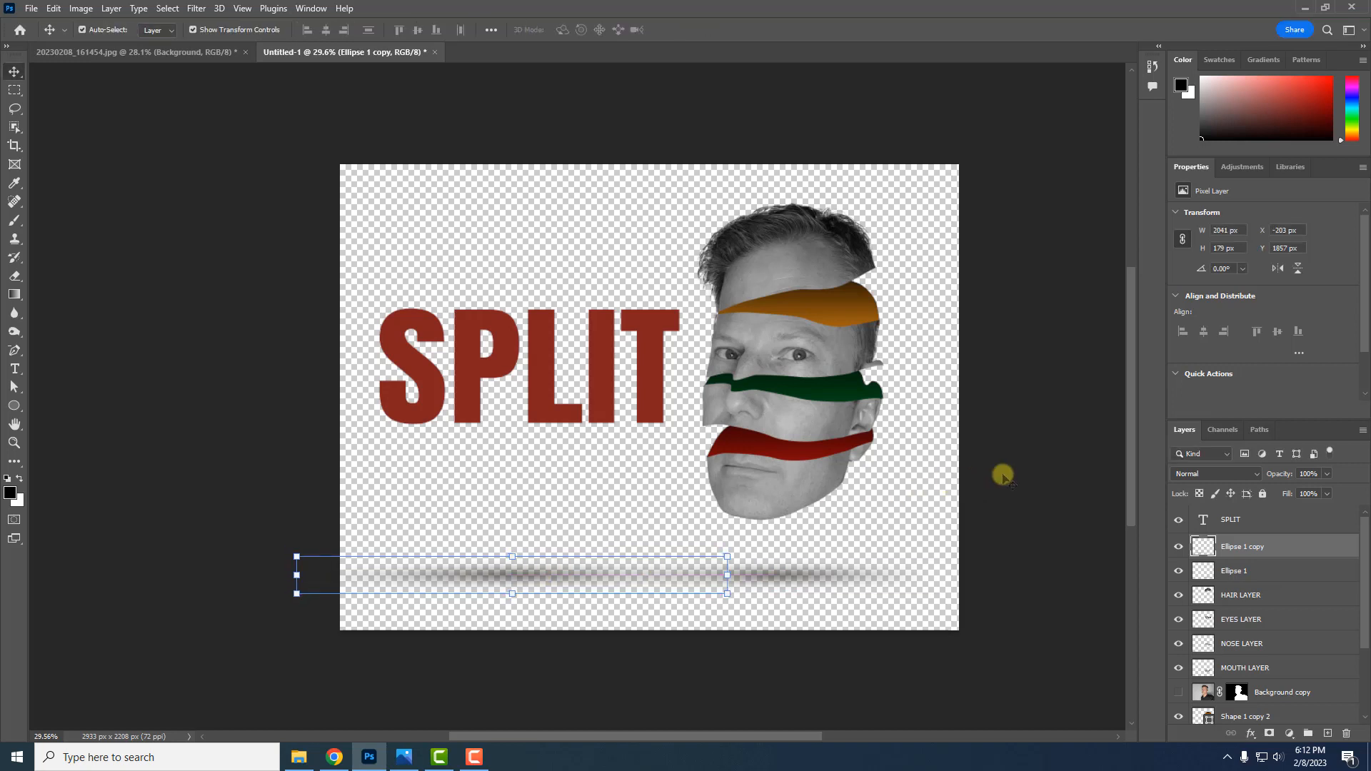
left_click(1014, 475)
Move the SPLIT text slightly down and rasterize its type layer
left_click_drag(547, 354, 546, 369)
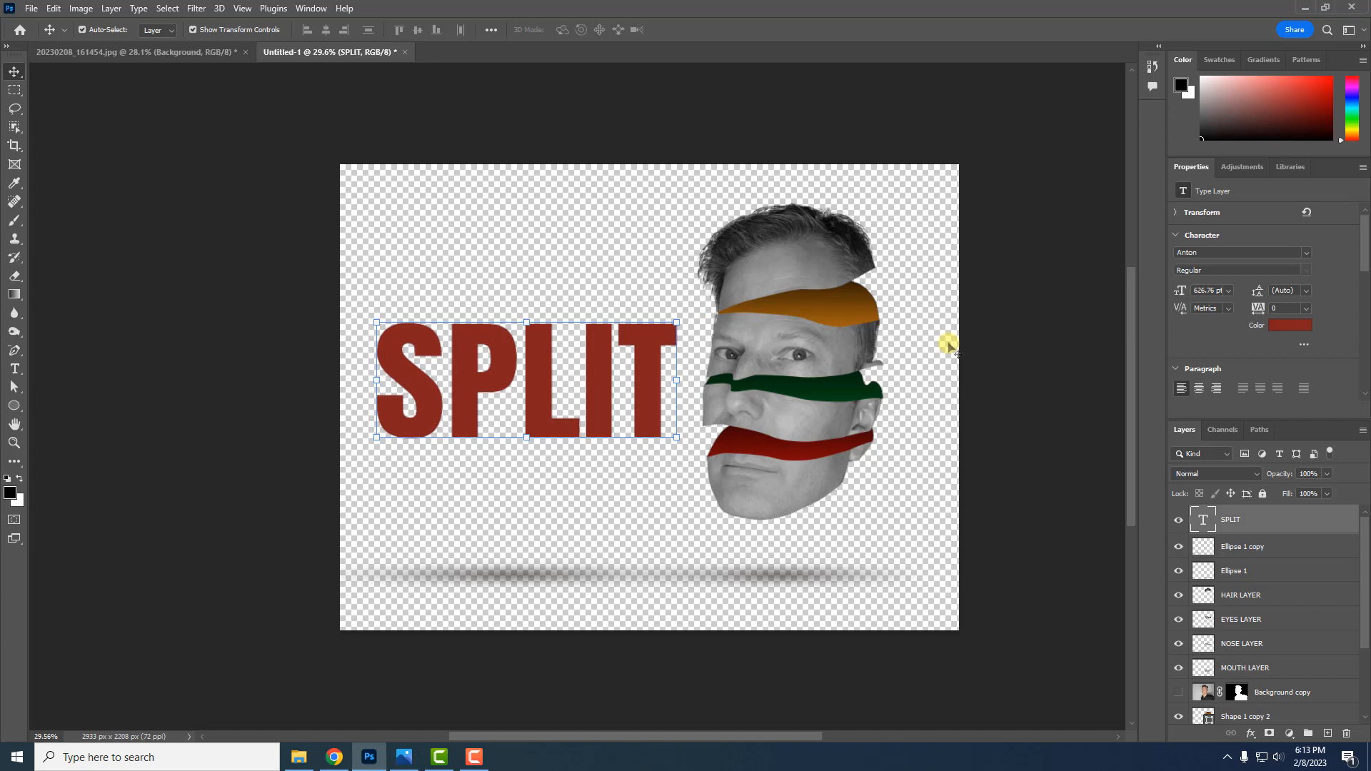
right_click(1229, 523)
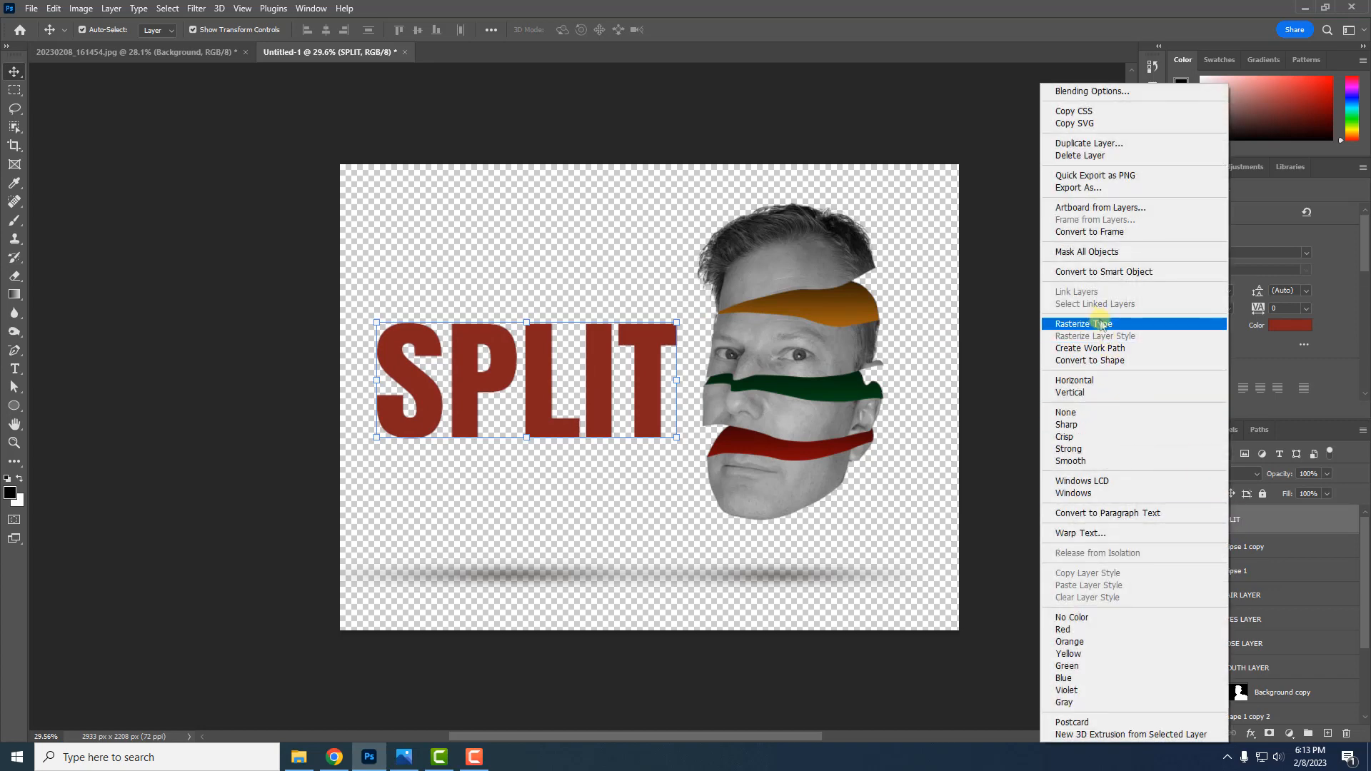
left_click(1102, 325)
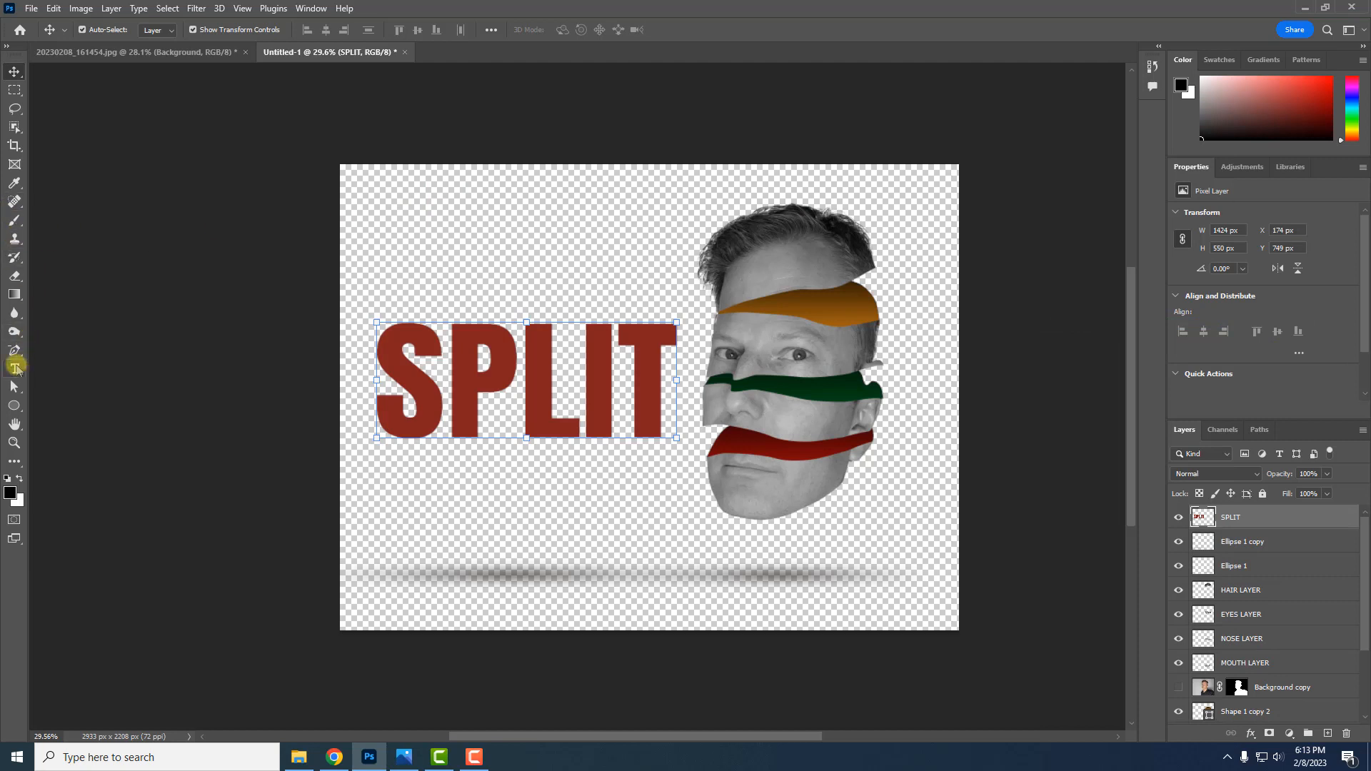
Draw a four-cornered, green-filled Pen shape covering the upper half of the SPLIT lettering
left_click_drag(15, 350, 49, 351)
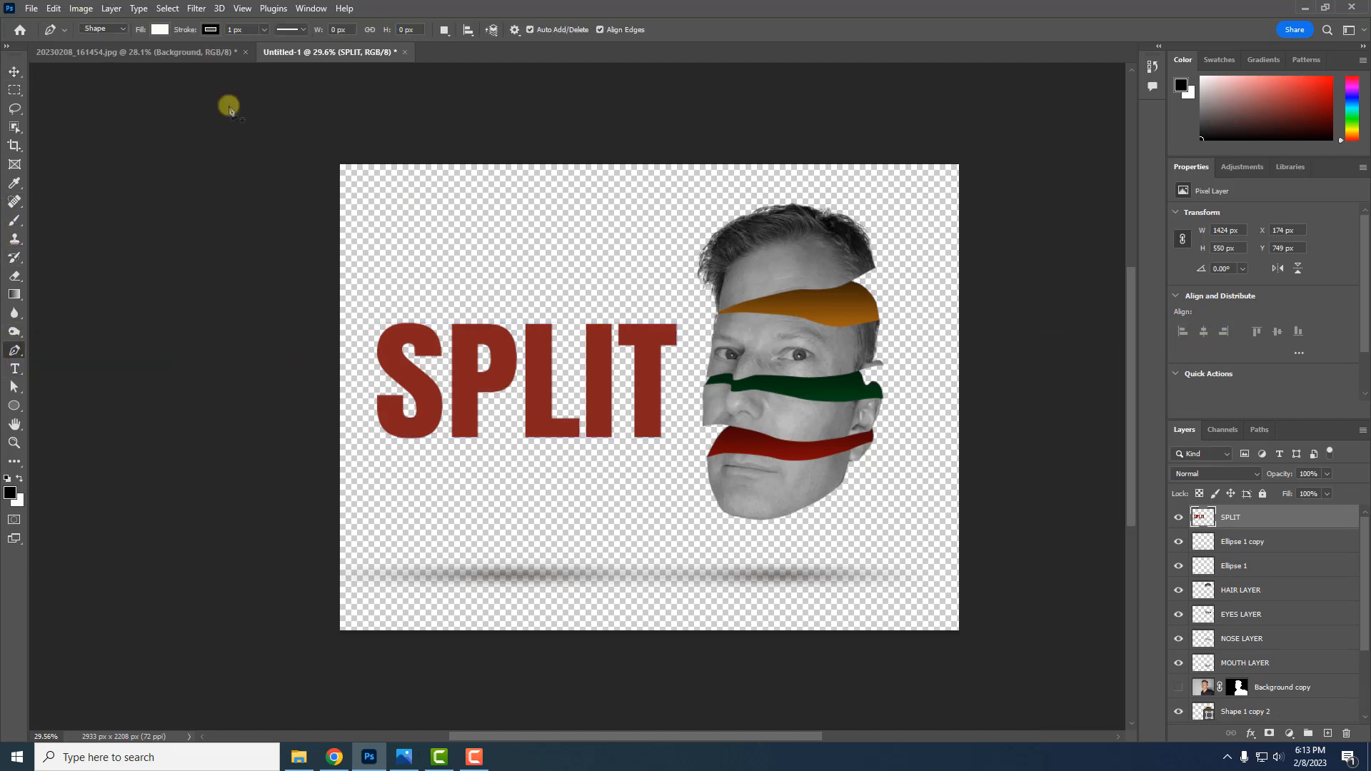
left_click(160, 30)
left_click(173, 105)
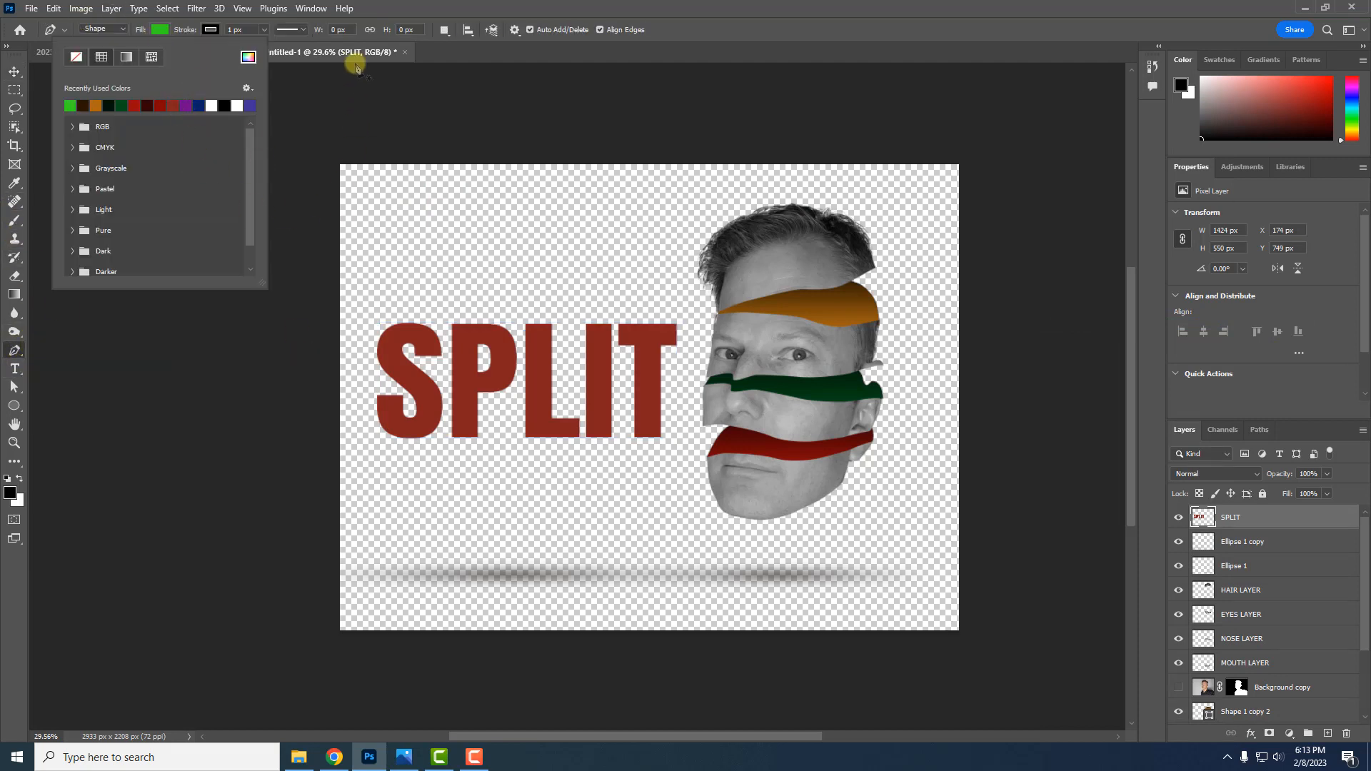
left_click(402, 5)
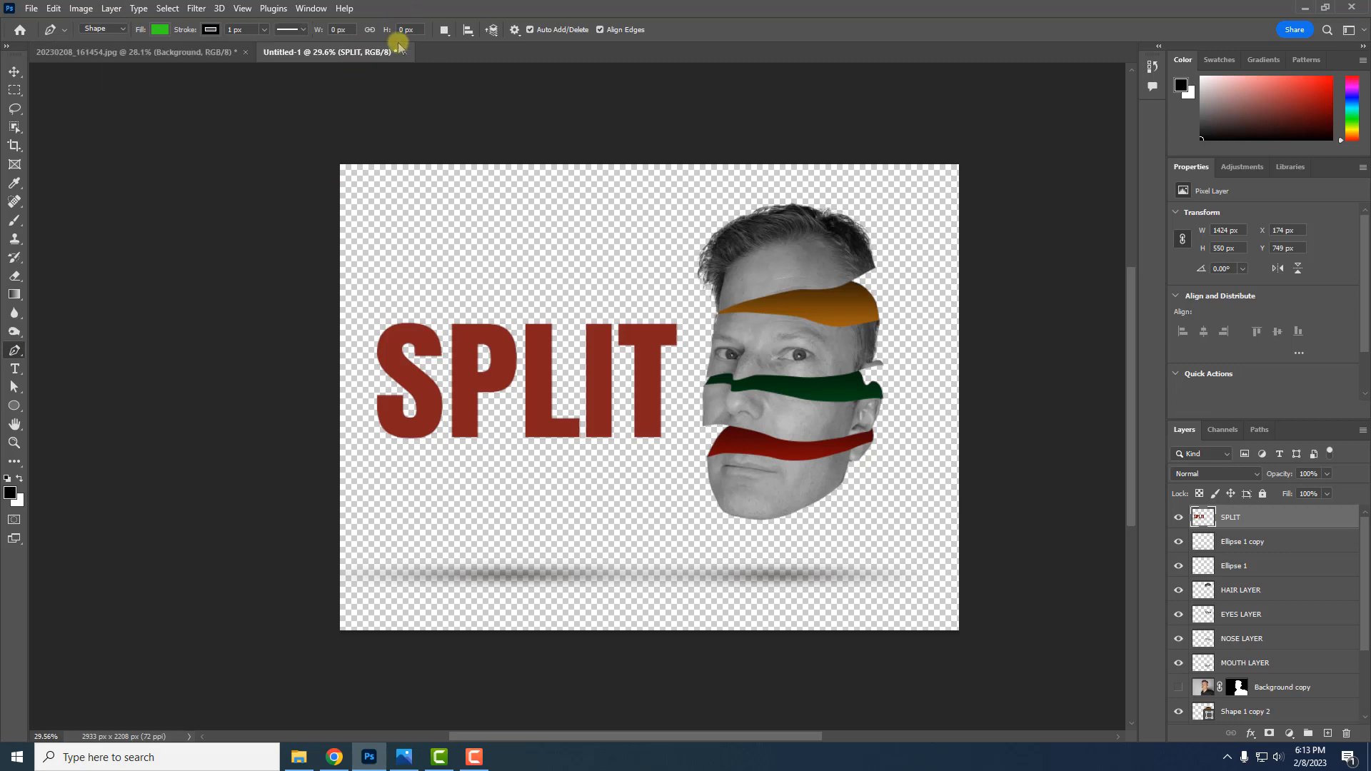
left_click(362, 382)
left_click(690, 369)
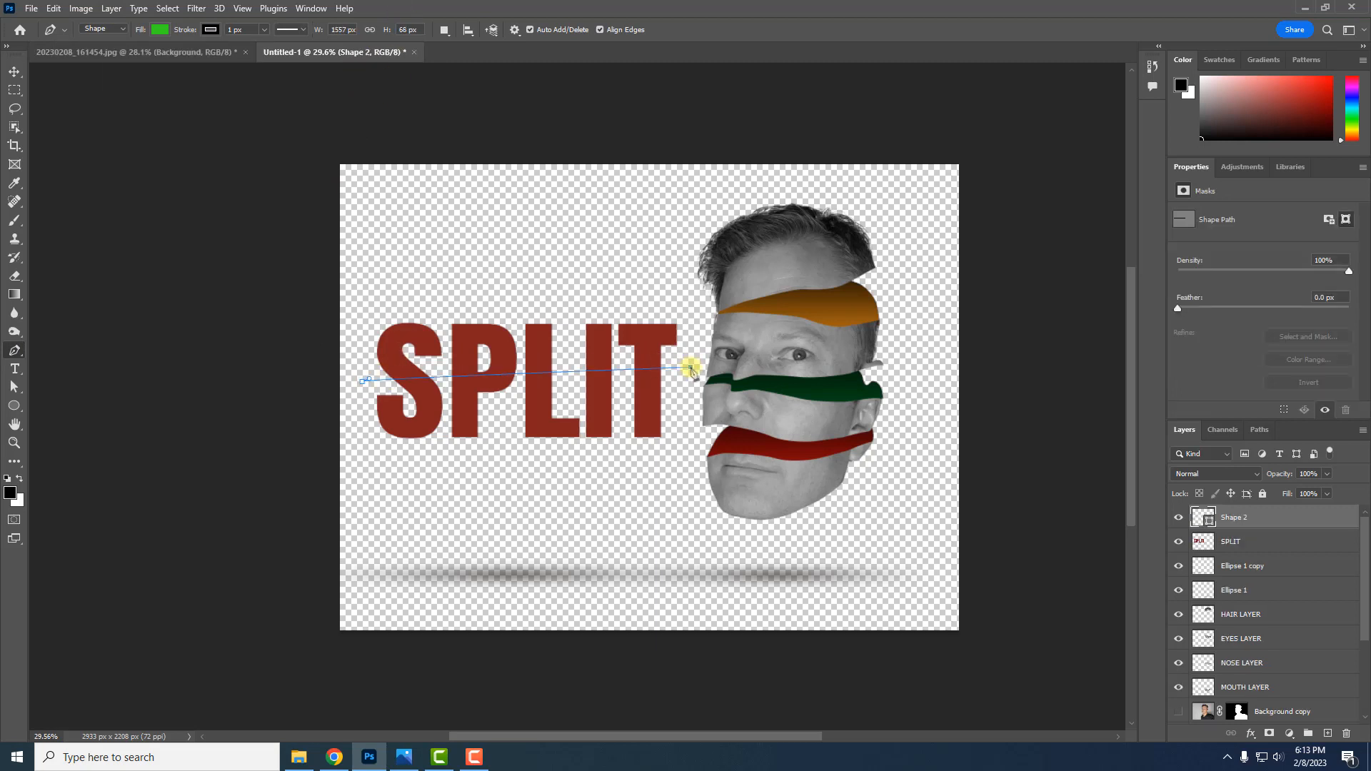
key("ctrl+z")
left_click(689, 385)
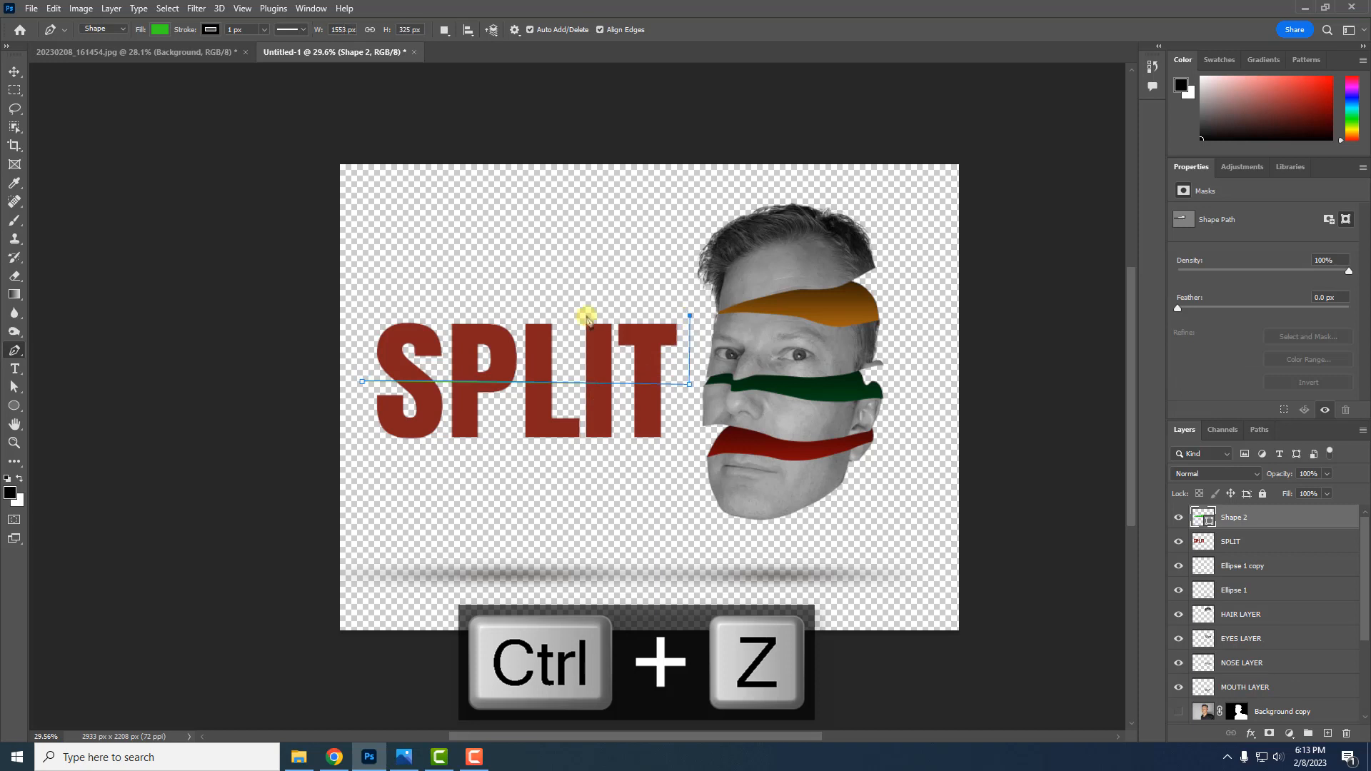
left_click(372, 307)
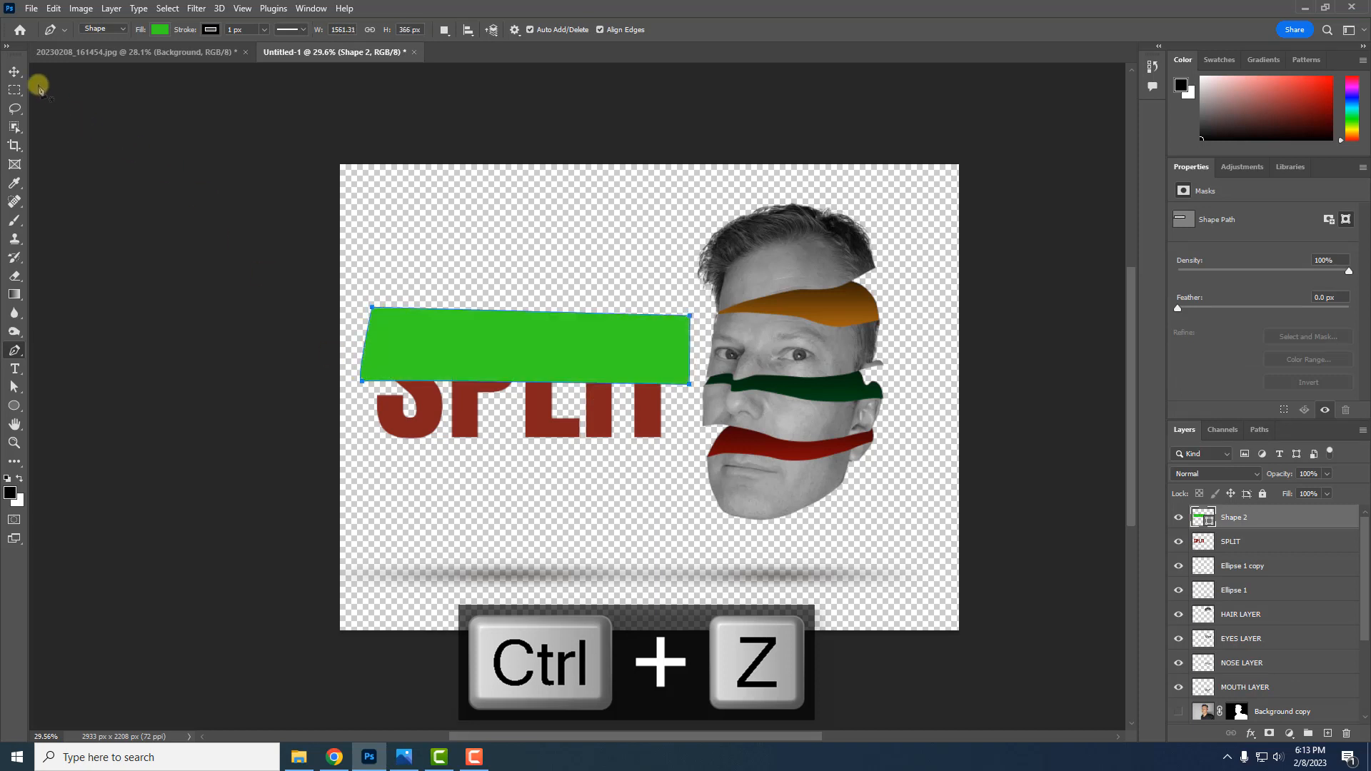
Load the green shape as a selection, hide it, and cut the upper half of SPLIT into a new layer in place
left_click(15, 71)
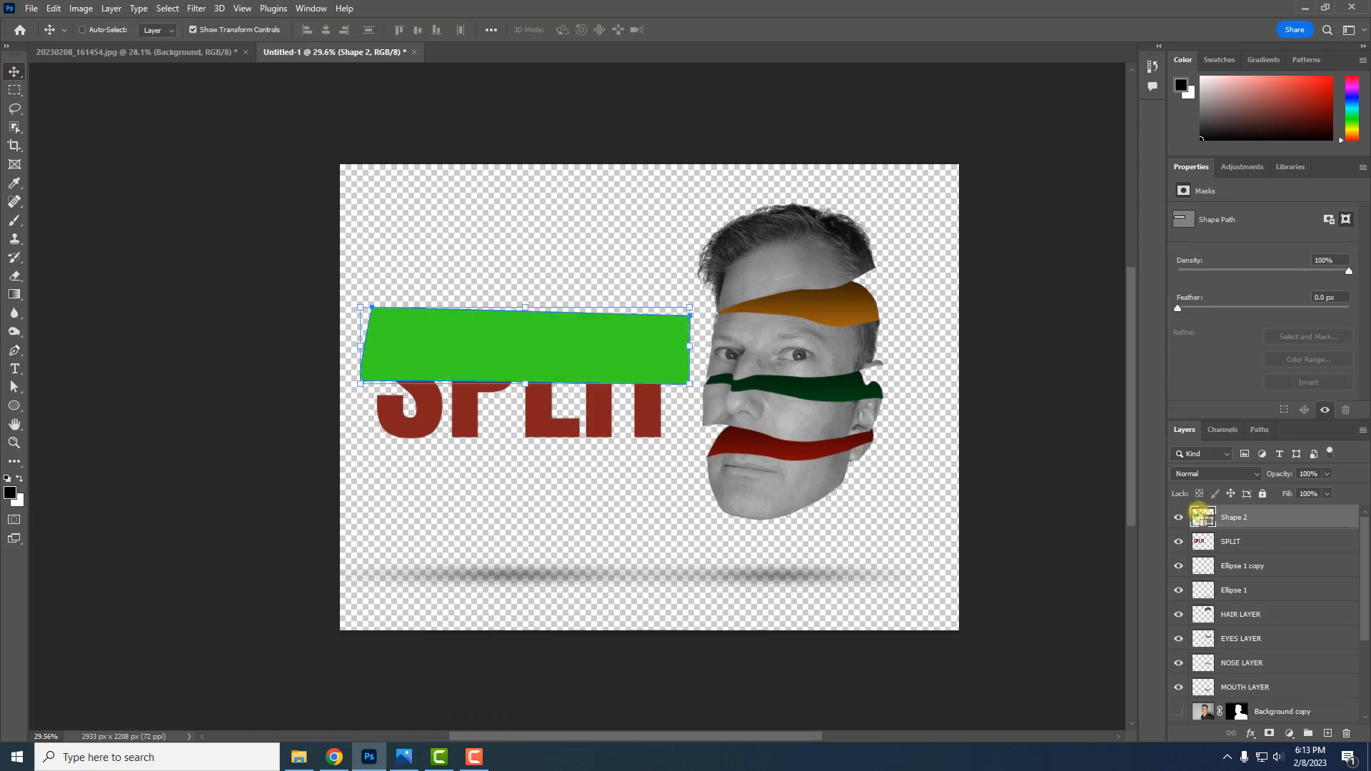
left_click(1200, 514, "ctrl")
left_click(1178, 517)
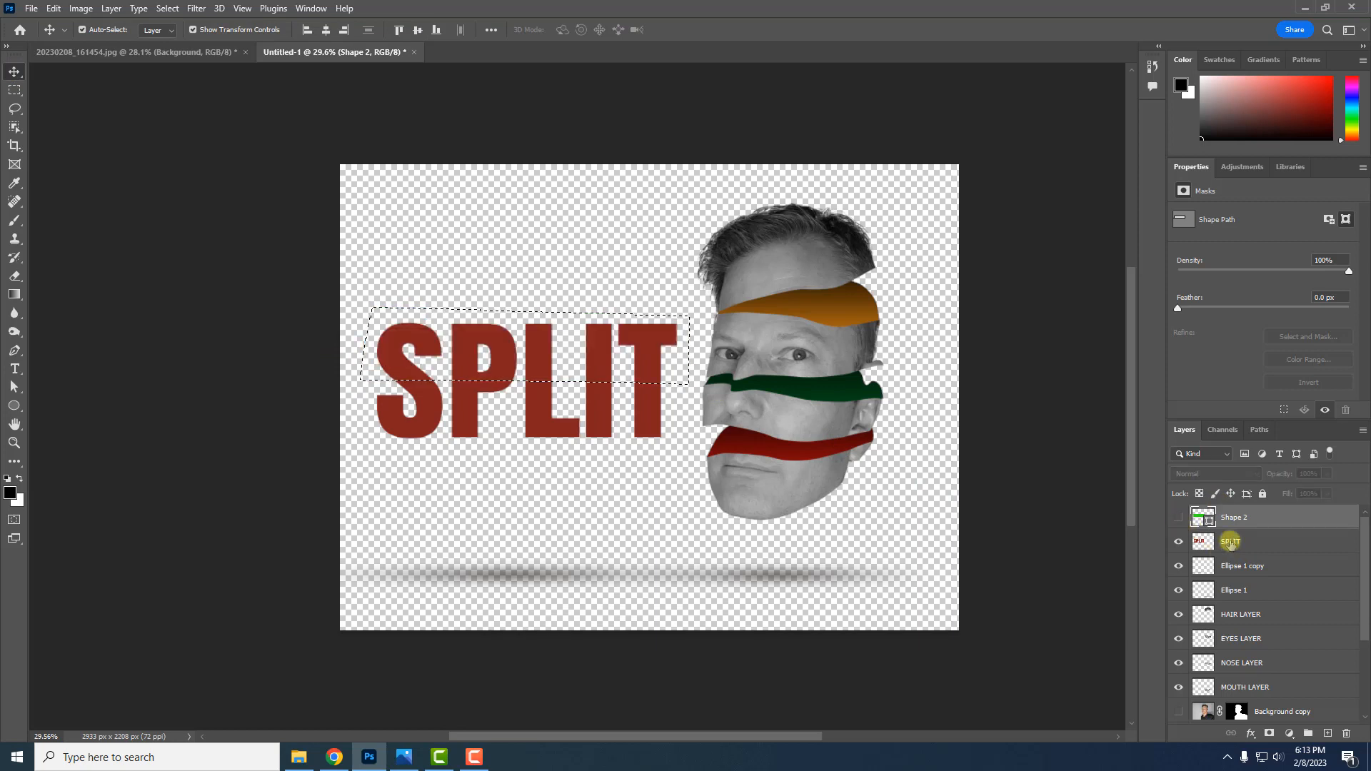
left_click(1231, 542)
key("ctrl+x")
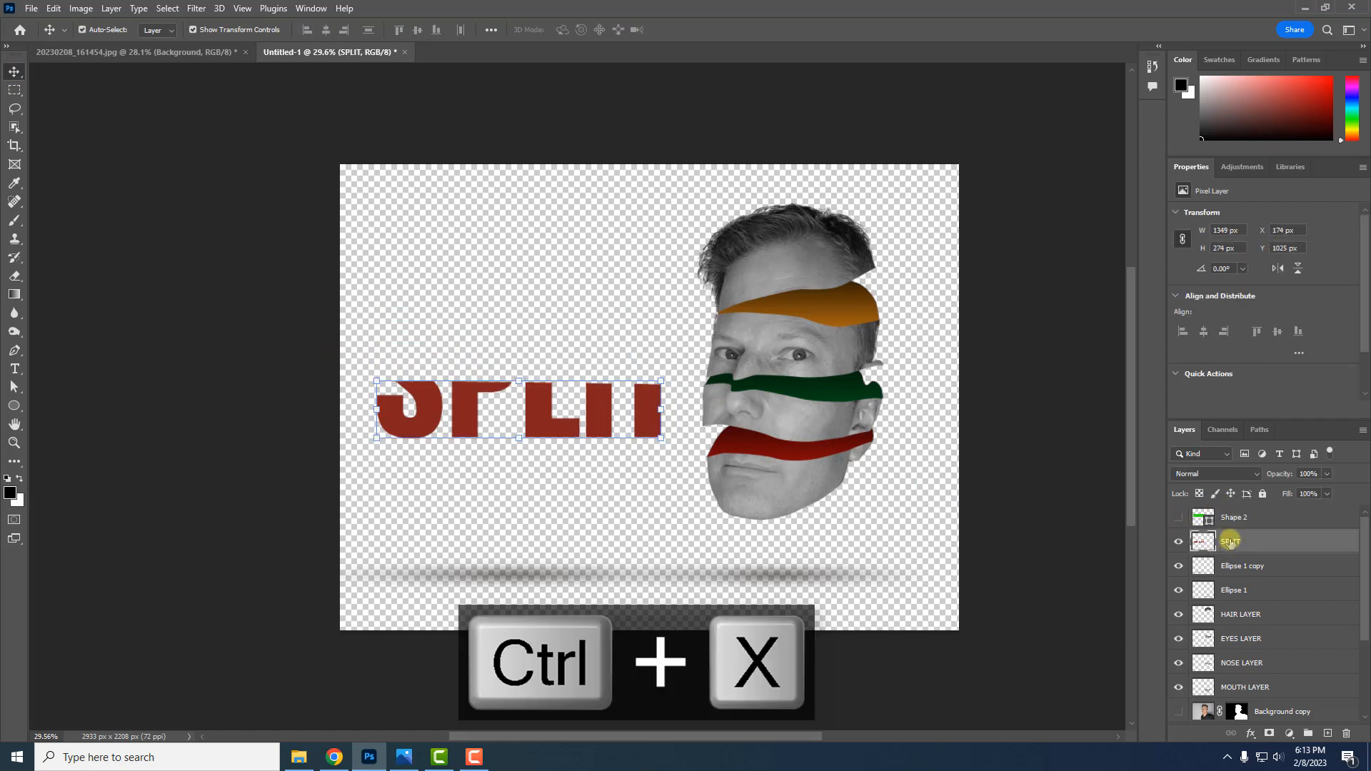
key("ctrl+shift+v")
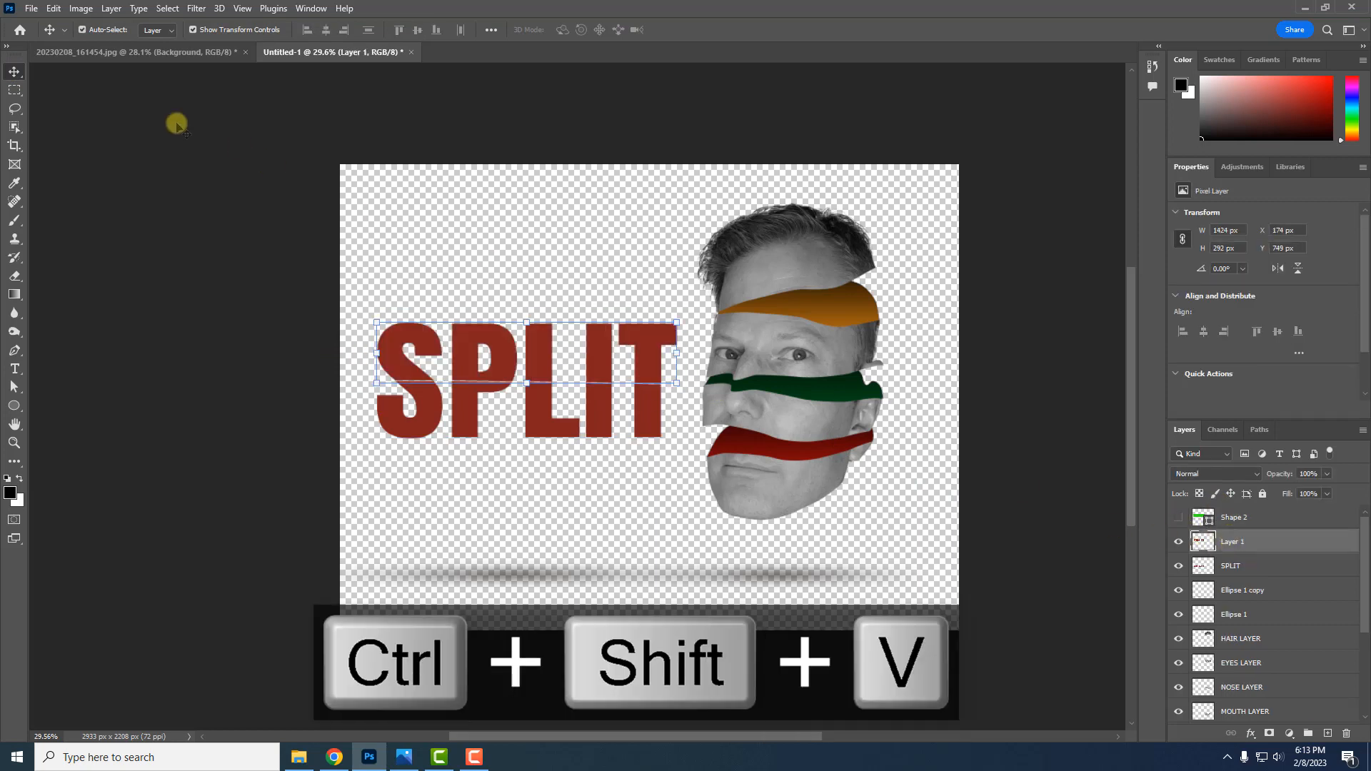
Rotate the upper half of the SPLIT lettering by -3.84° and move it slightly up from the lower half
left_click_drag(683, 313, 688, 285)
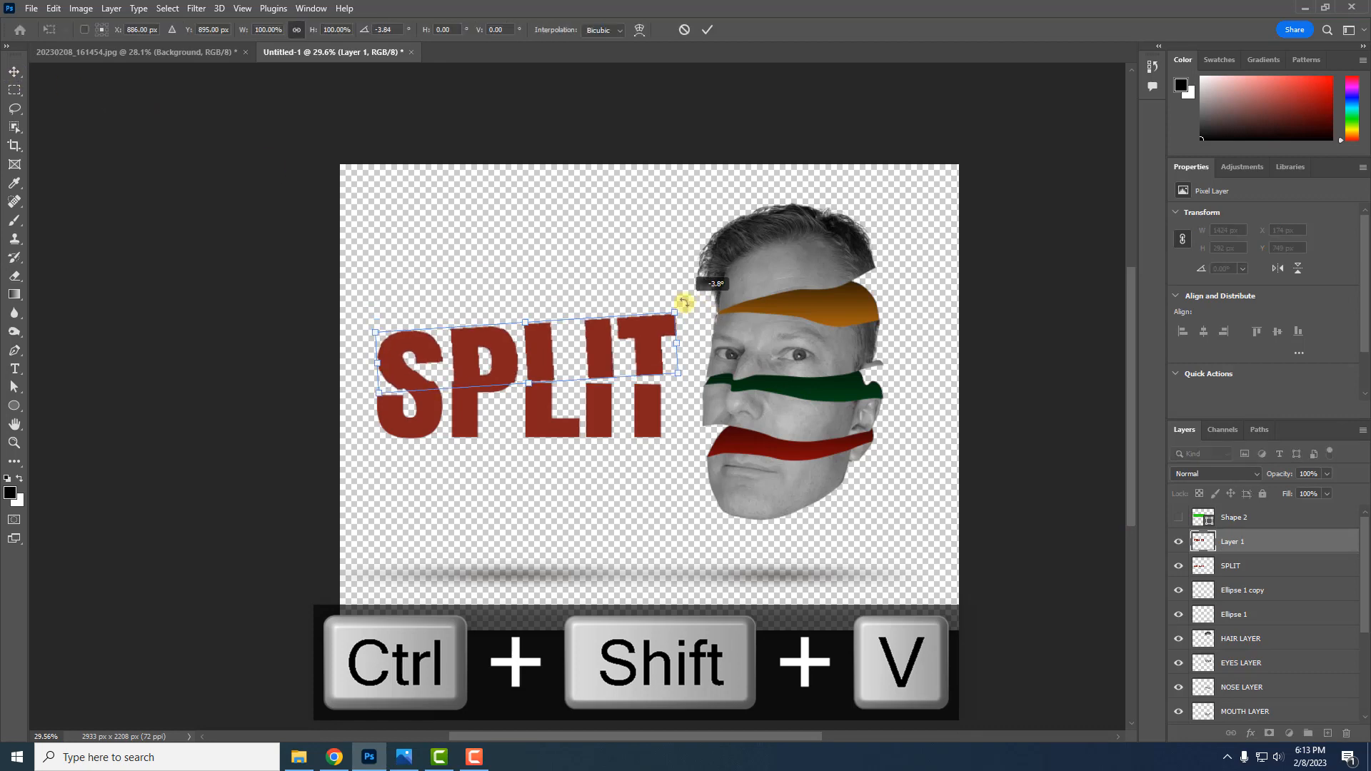
left_click_drag(590, 346, 592, 336)
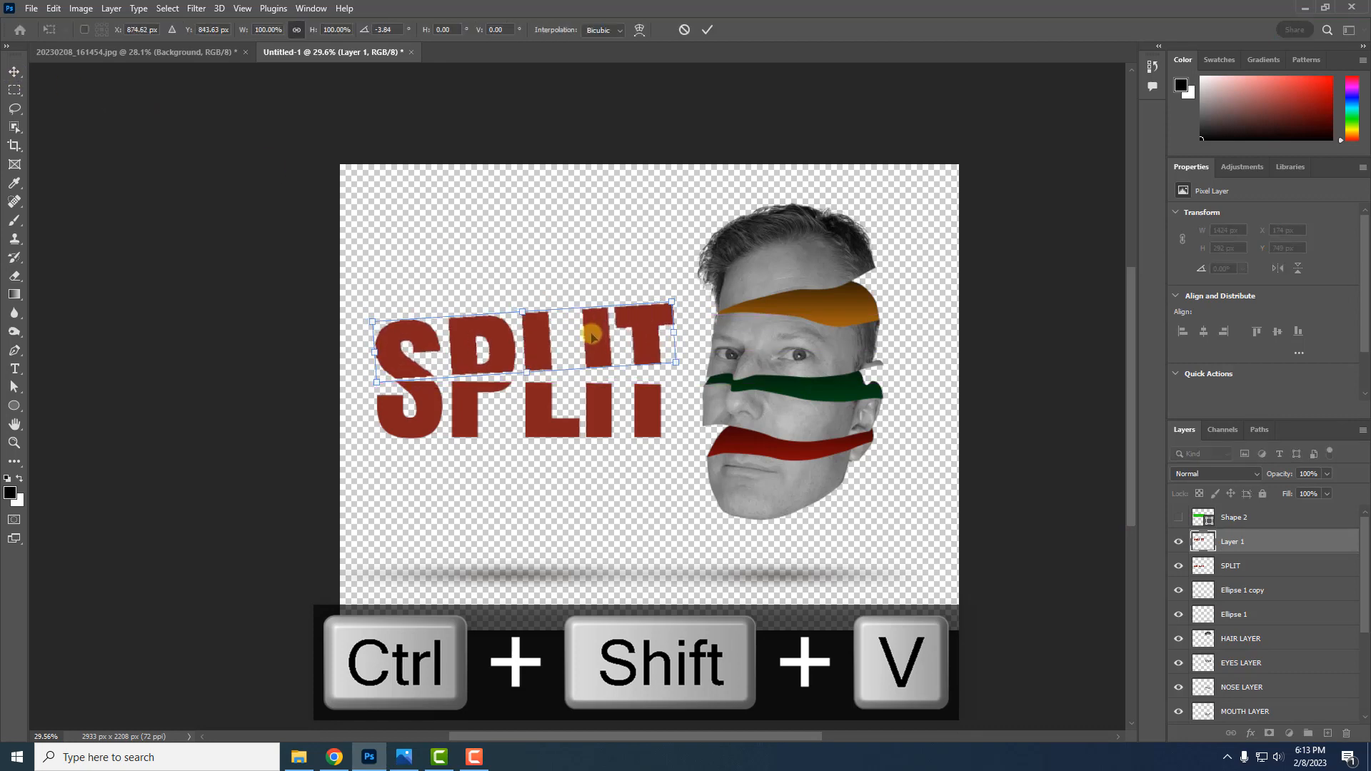
left_click(15, 72)
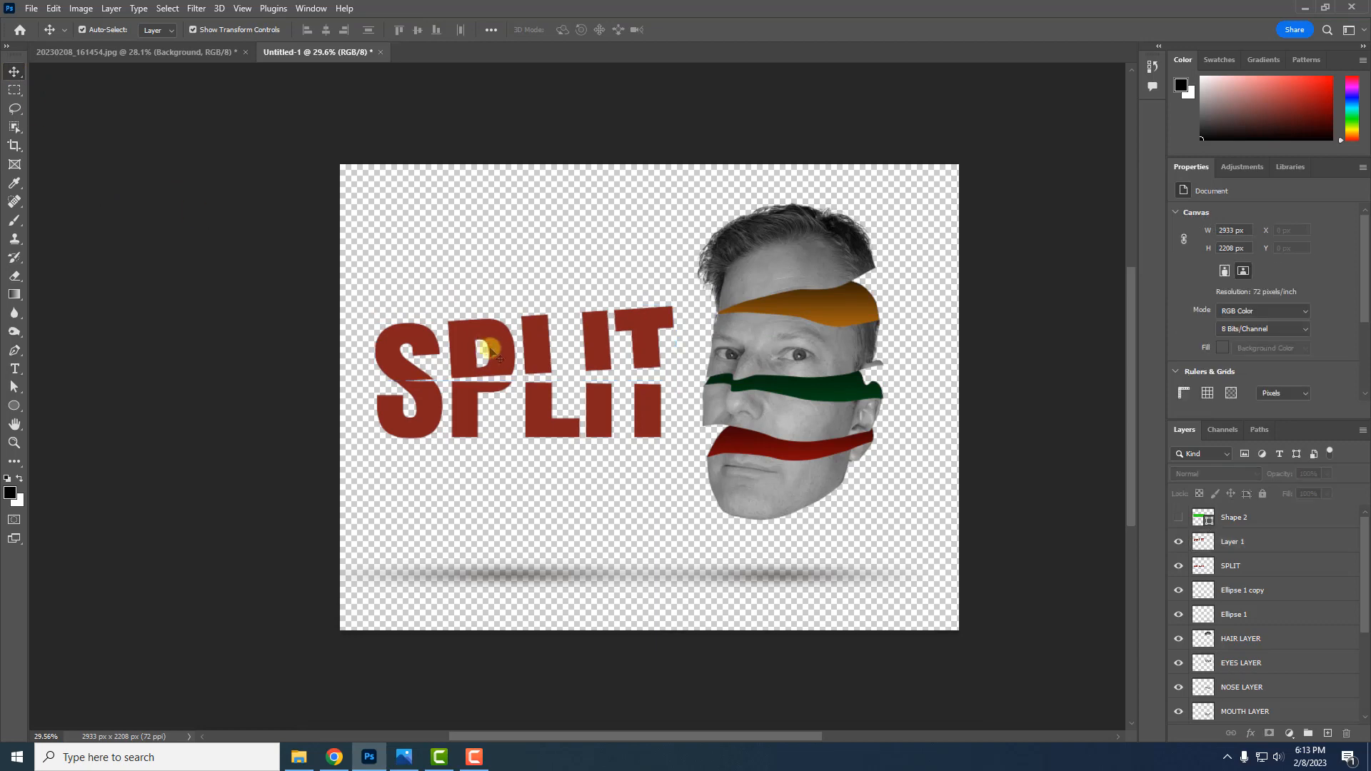
Apply a Gradient Overlay with the Red_07 preset to the upper half of the SPLIT lettering
left_click(1250, 733)
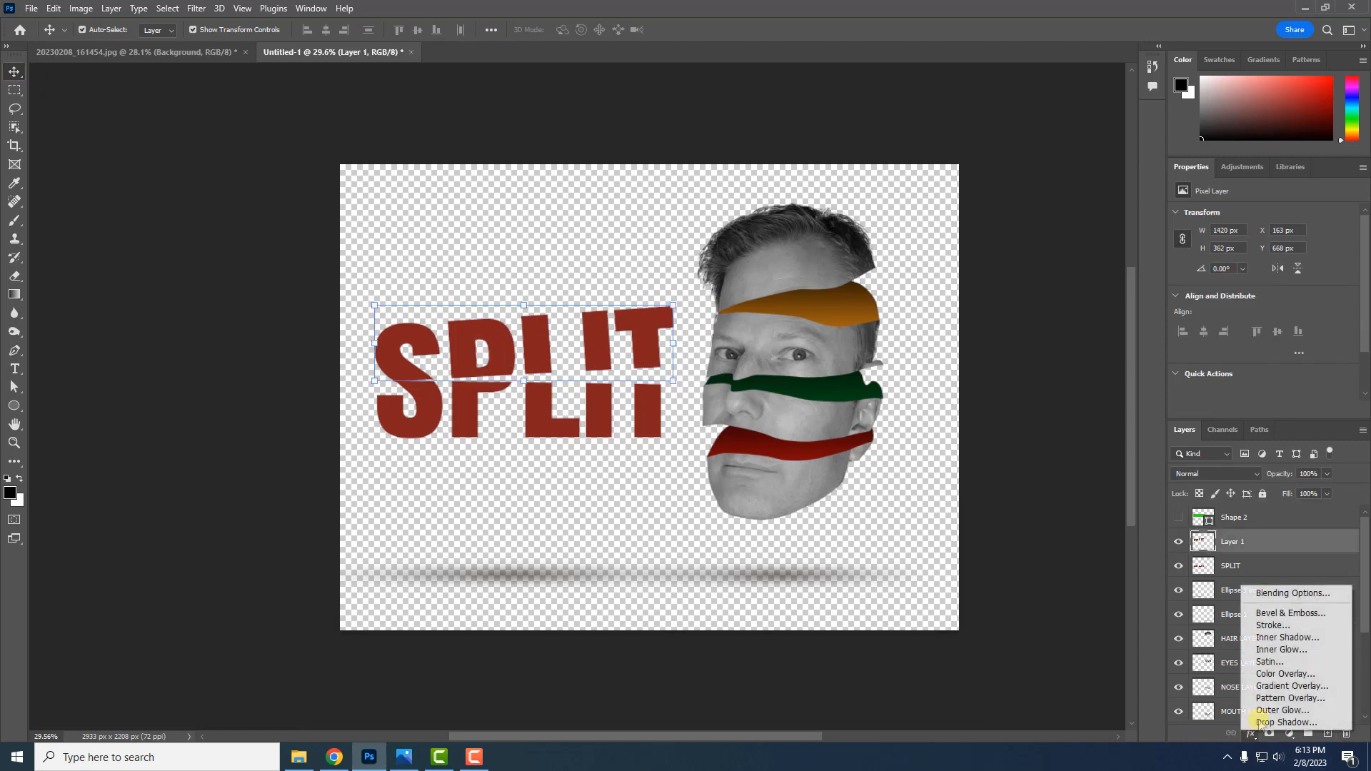
left_click(1278, 679)
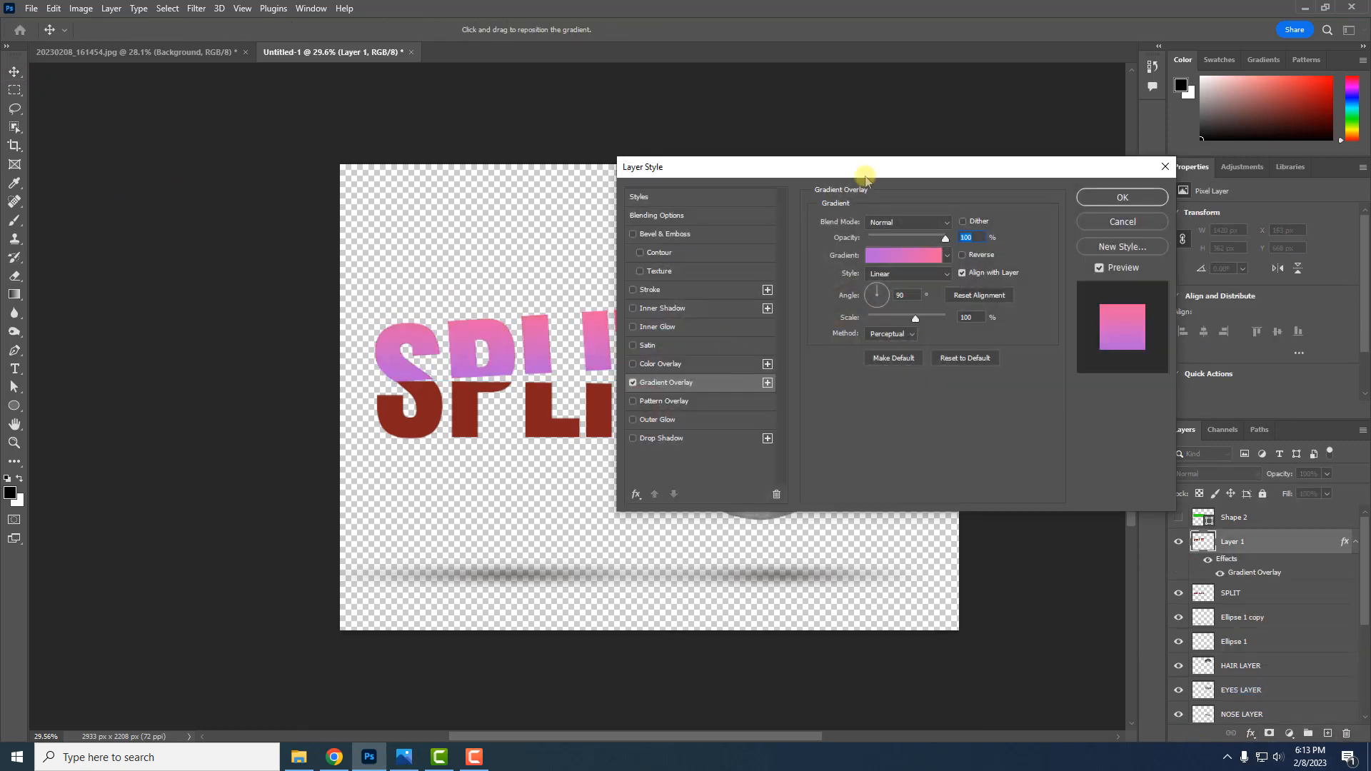
left_click(971, 258)
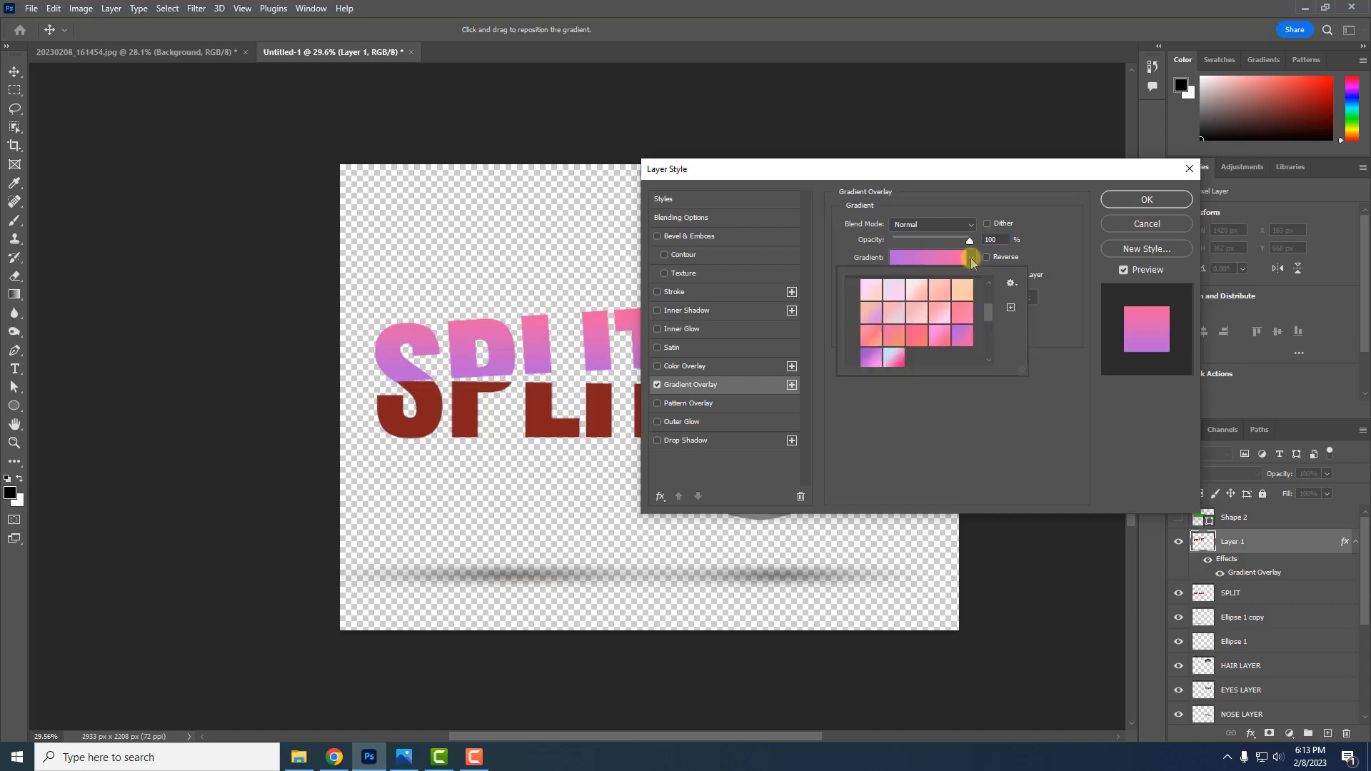
left_click(932, 257)
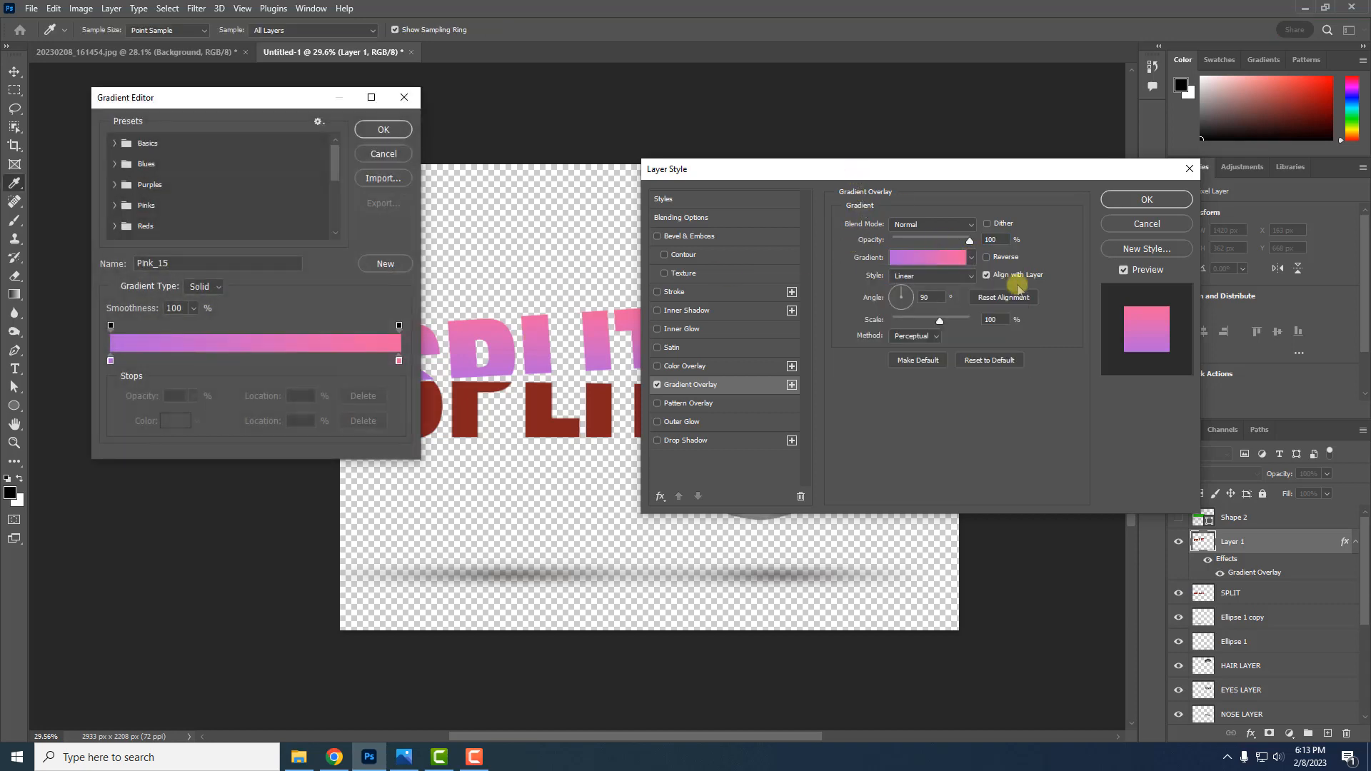
left_click(116, 225)
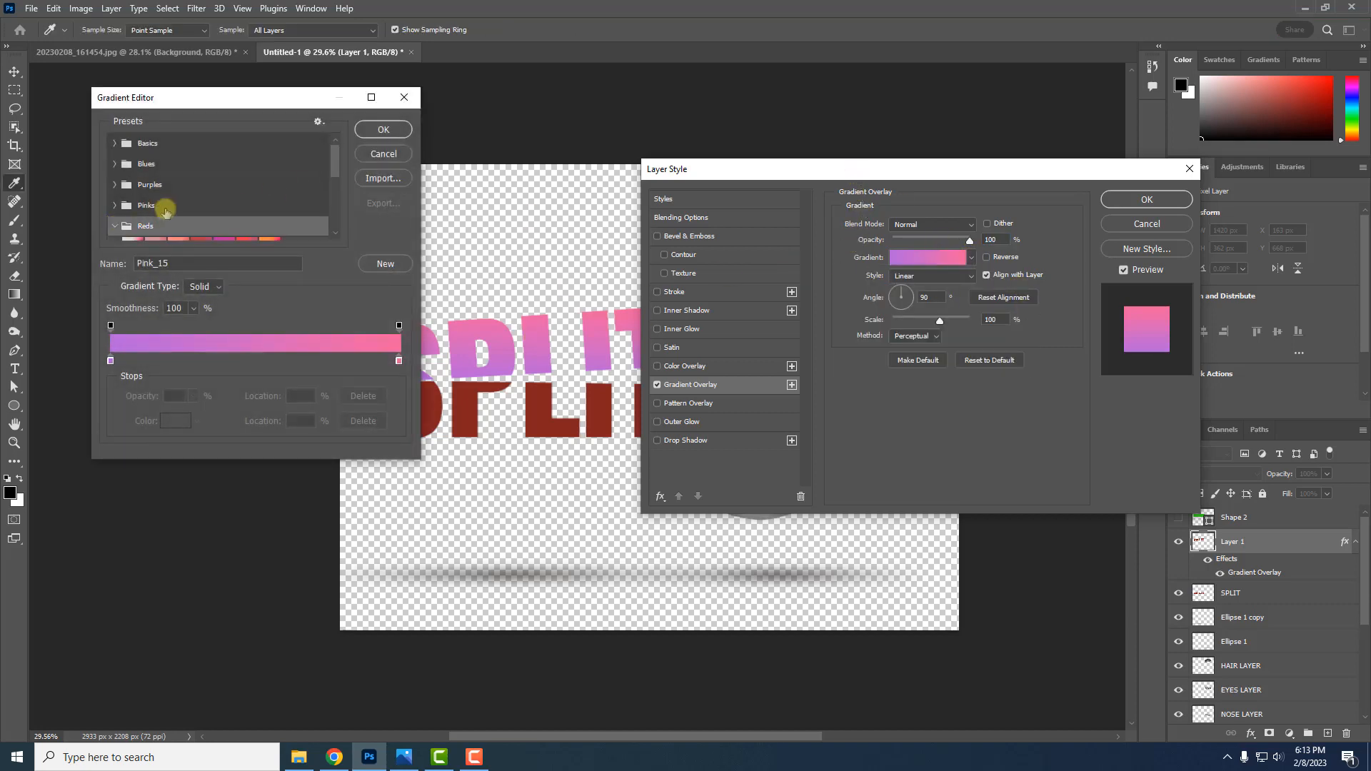
left_click(268, 157)
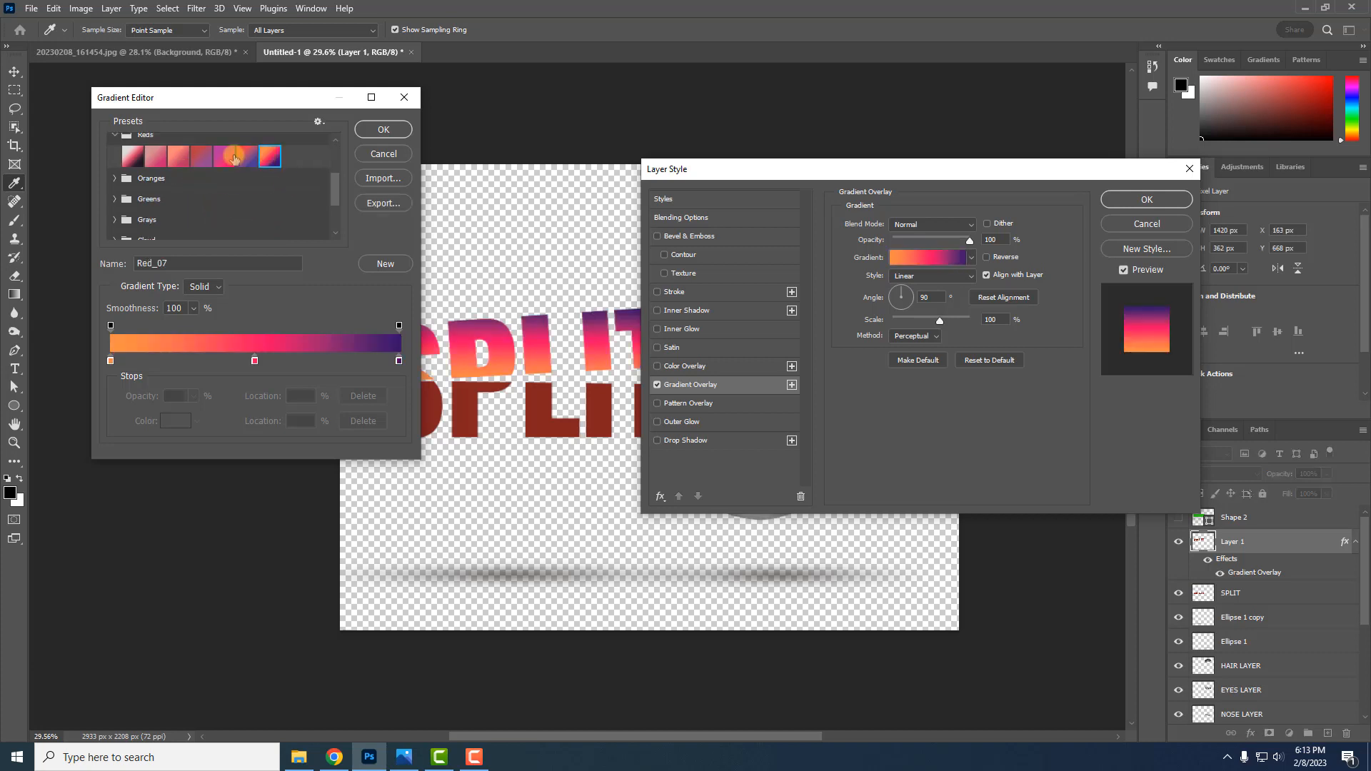
left_click(374, 131)
left_click(1147, 199)
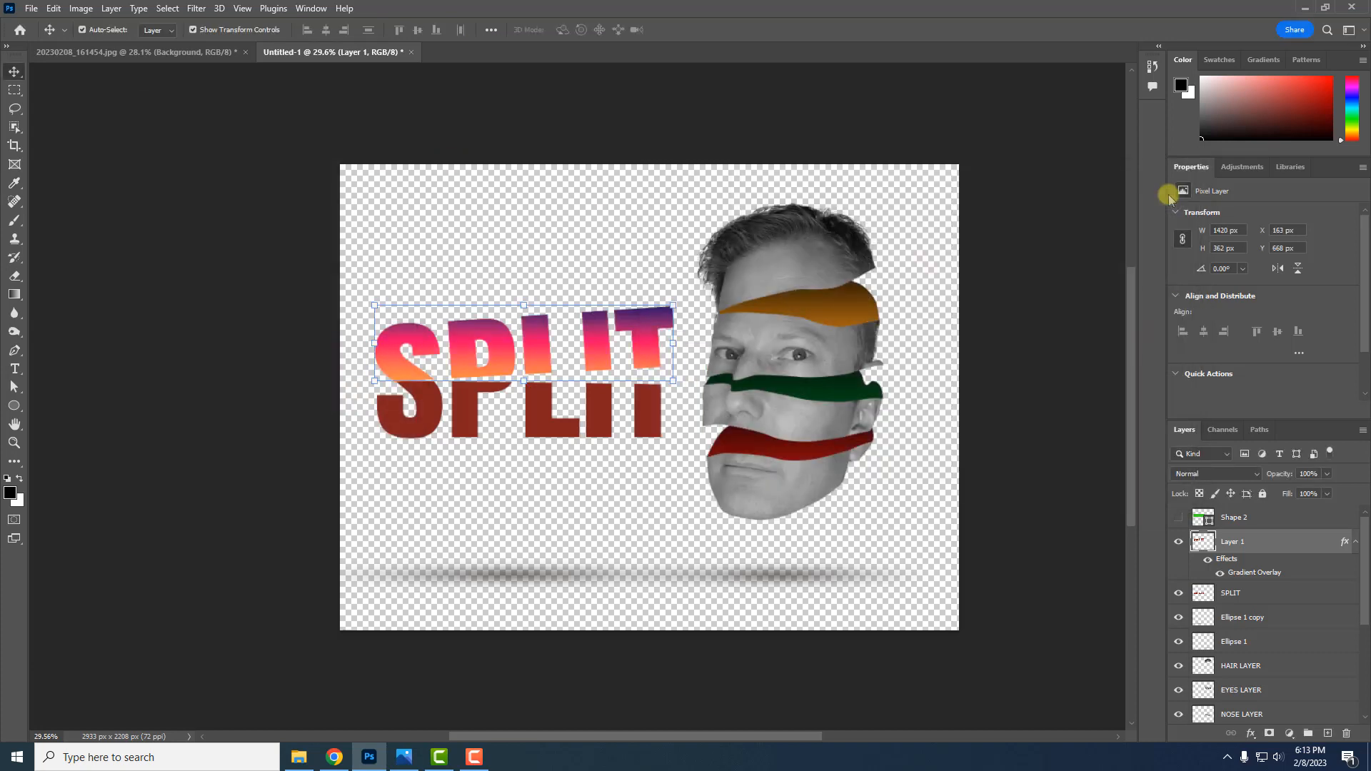
left_click(292, 173)
Show the Color Fill 1 background layer and change its colour to grey #636467
scroll(1257, 643, "down", 5)
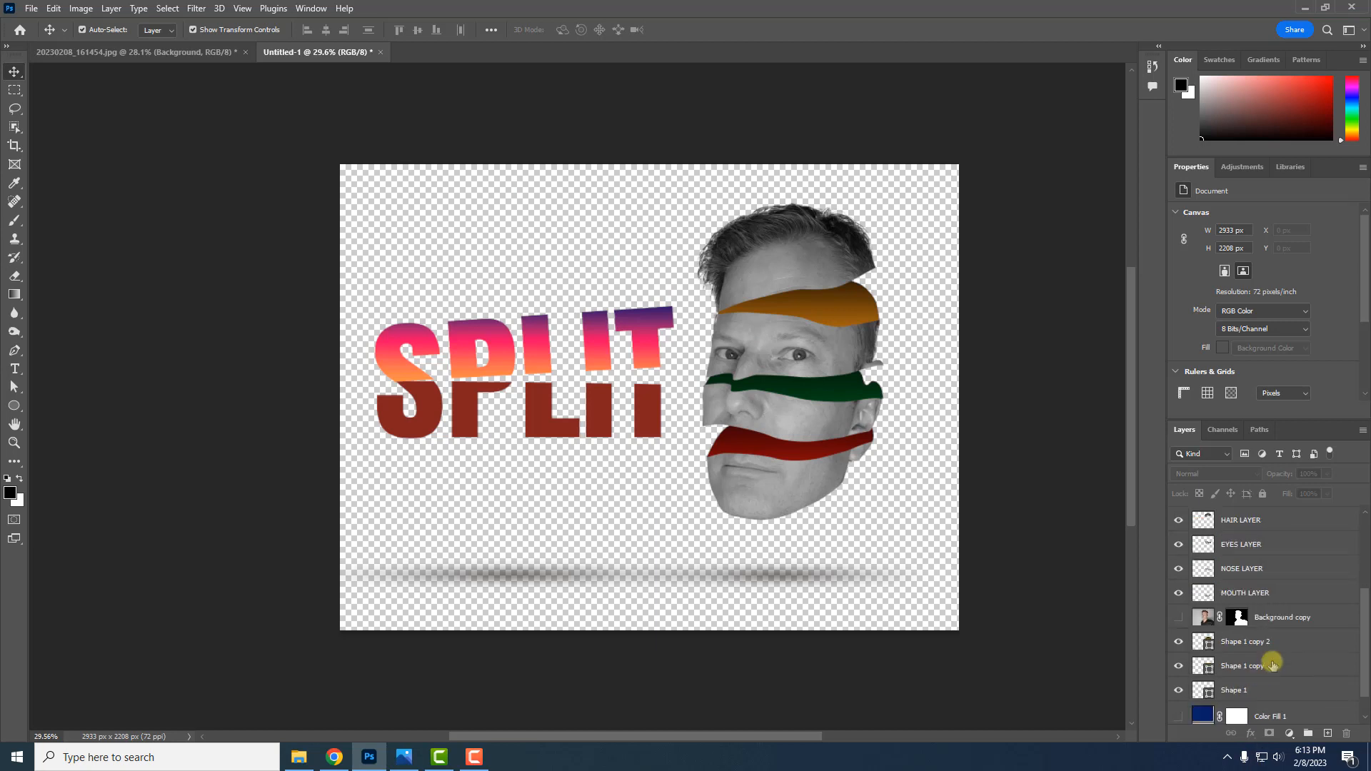
left_click(1178, 686)
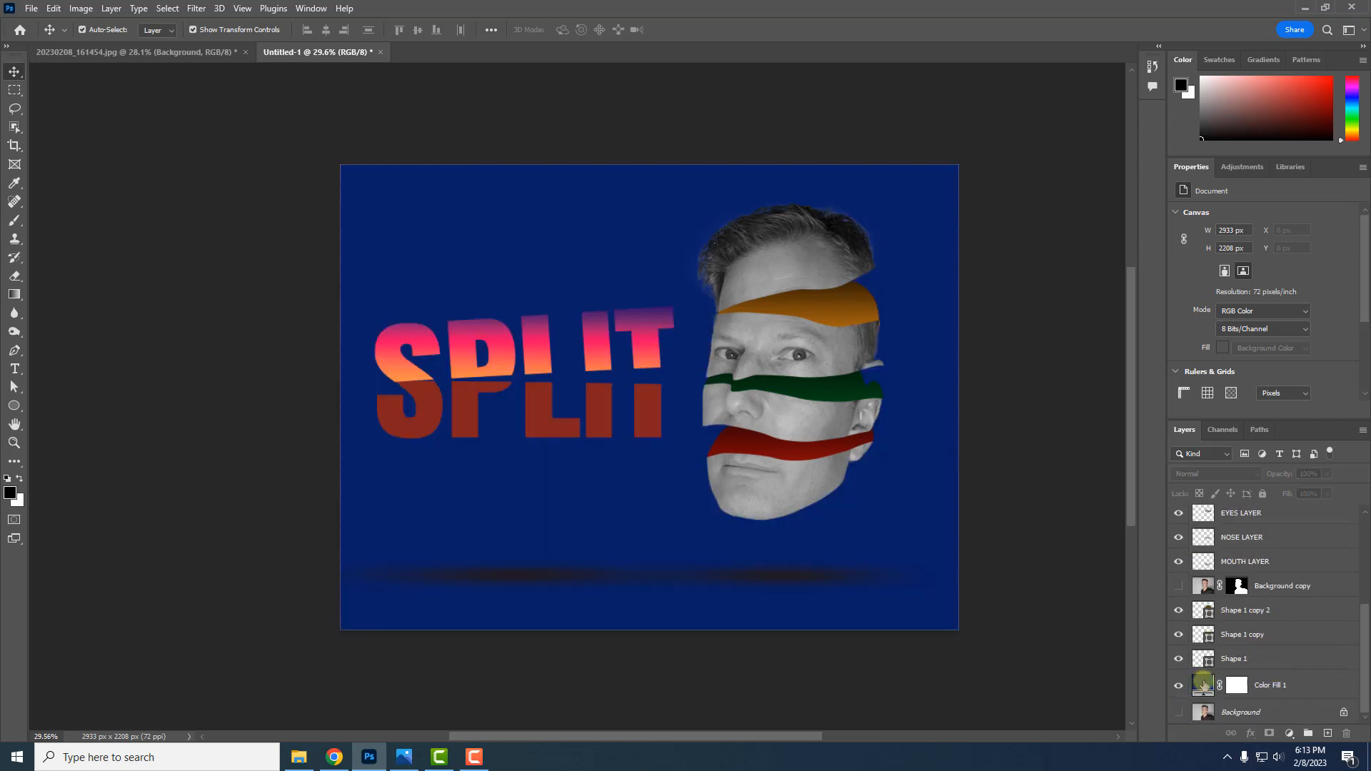
double_click(1203, 684)
left_click(397, 209)
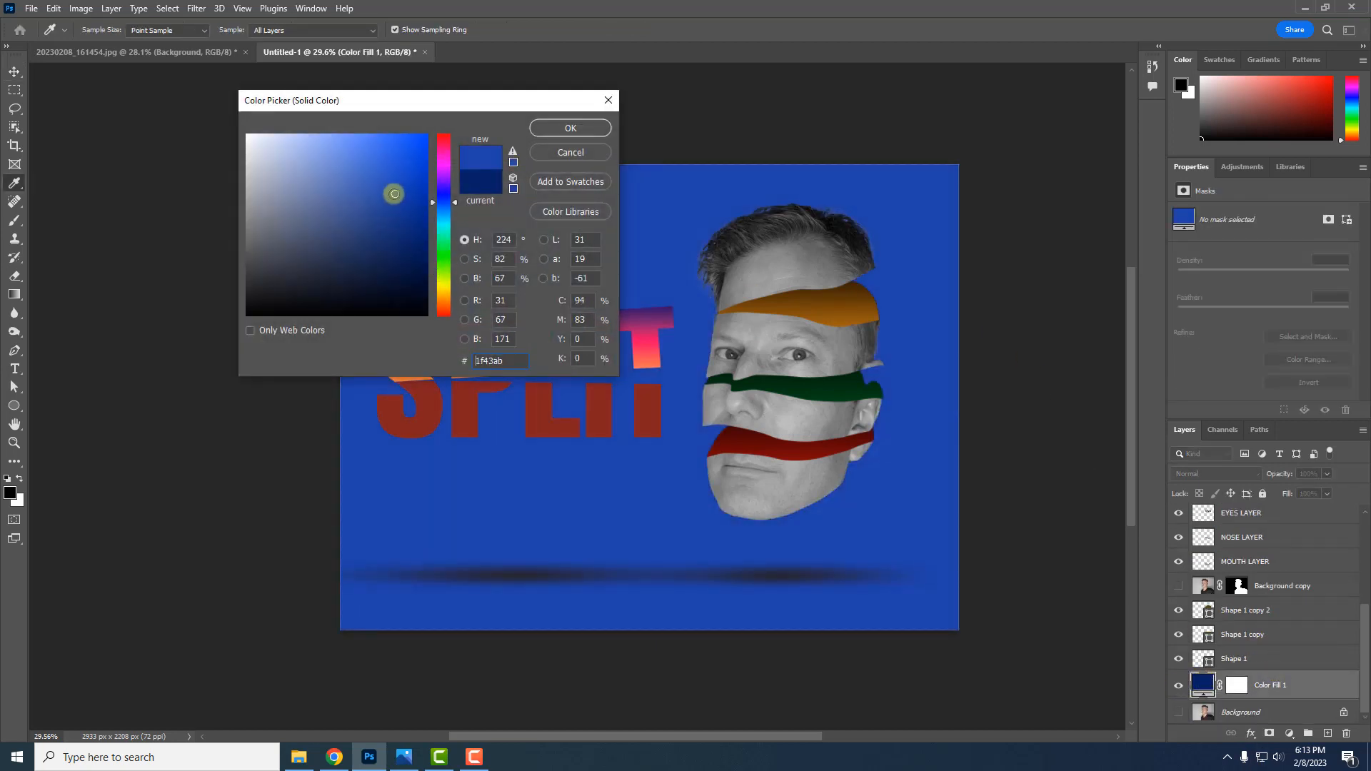
left_click(253, 246)
mouse_move(253, 246)
left_mouse_down()
mouse_move(266, 254)
mouse_move(255, 248)
left_mouse_up()
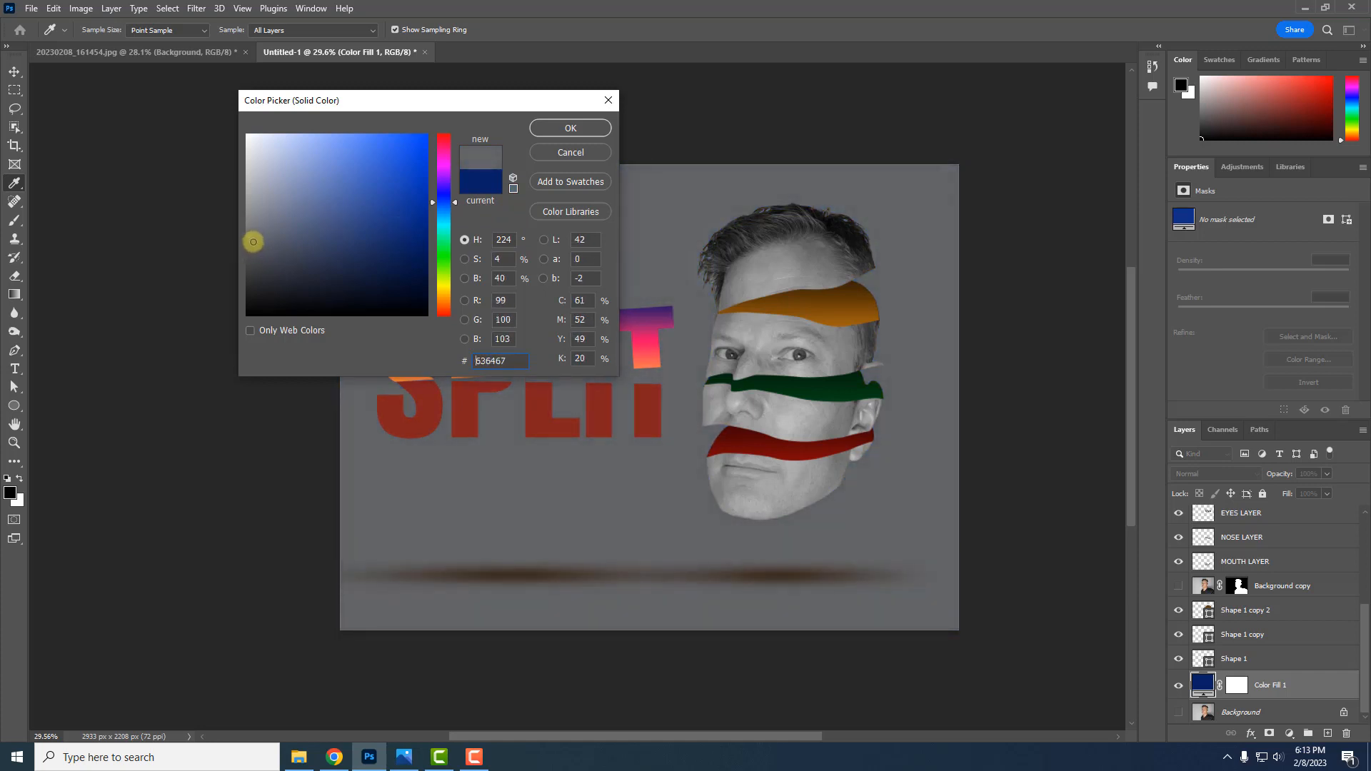
left_click(571, 128)
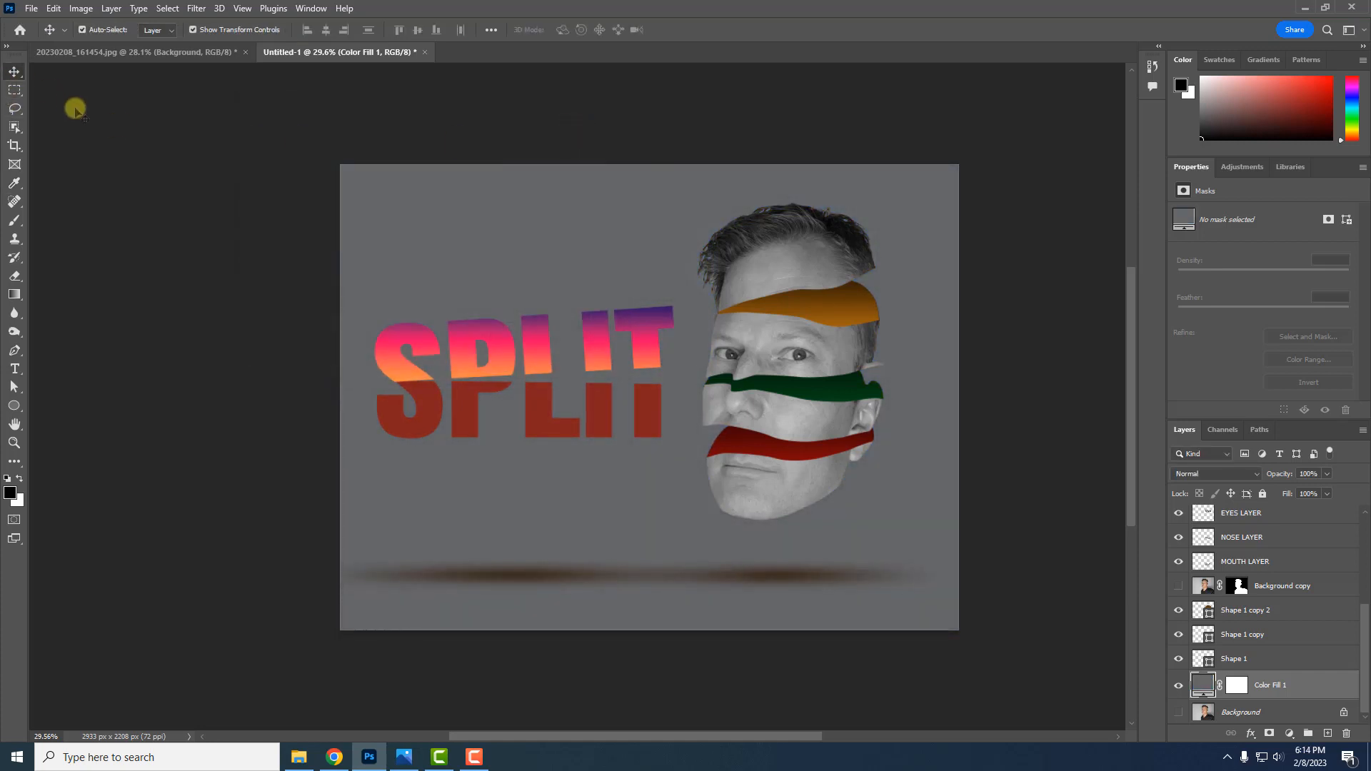
left_click(281, 337)
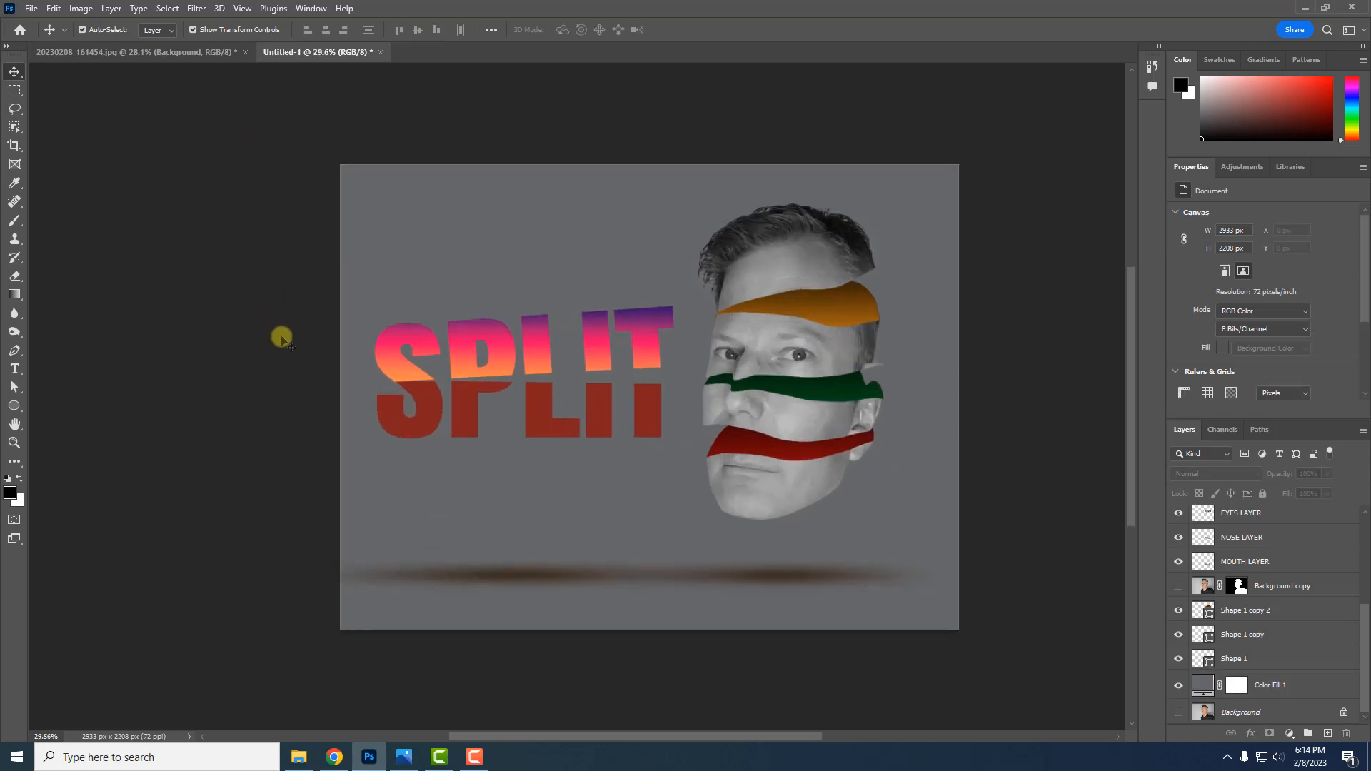